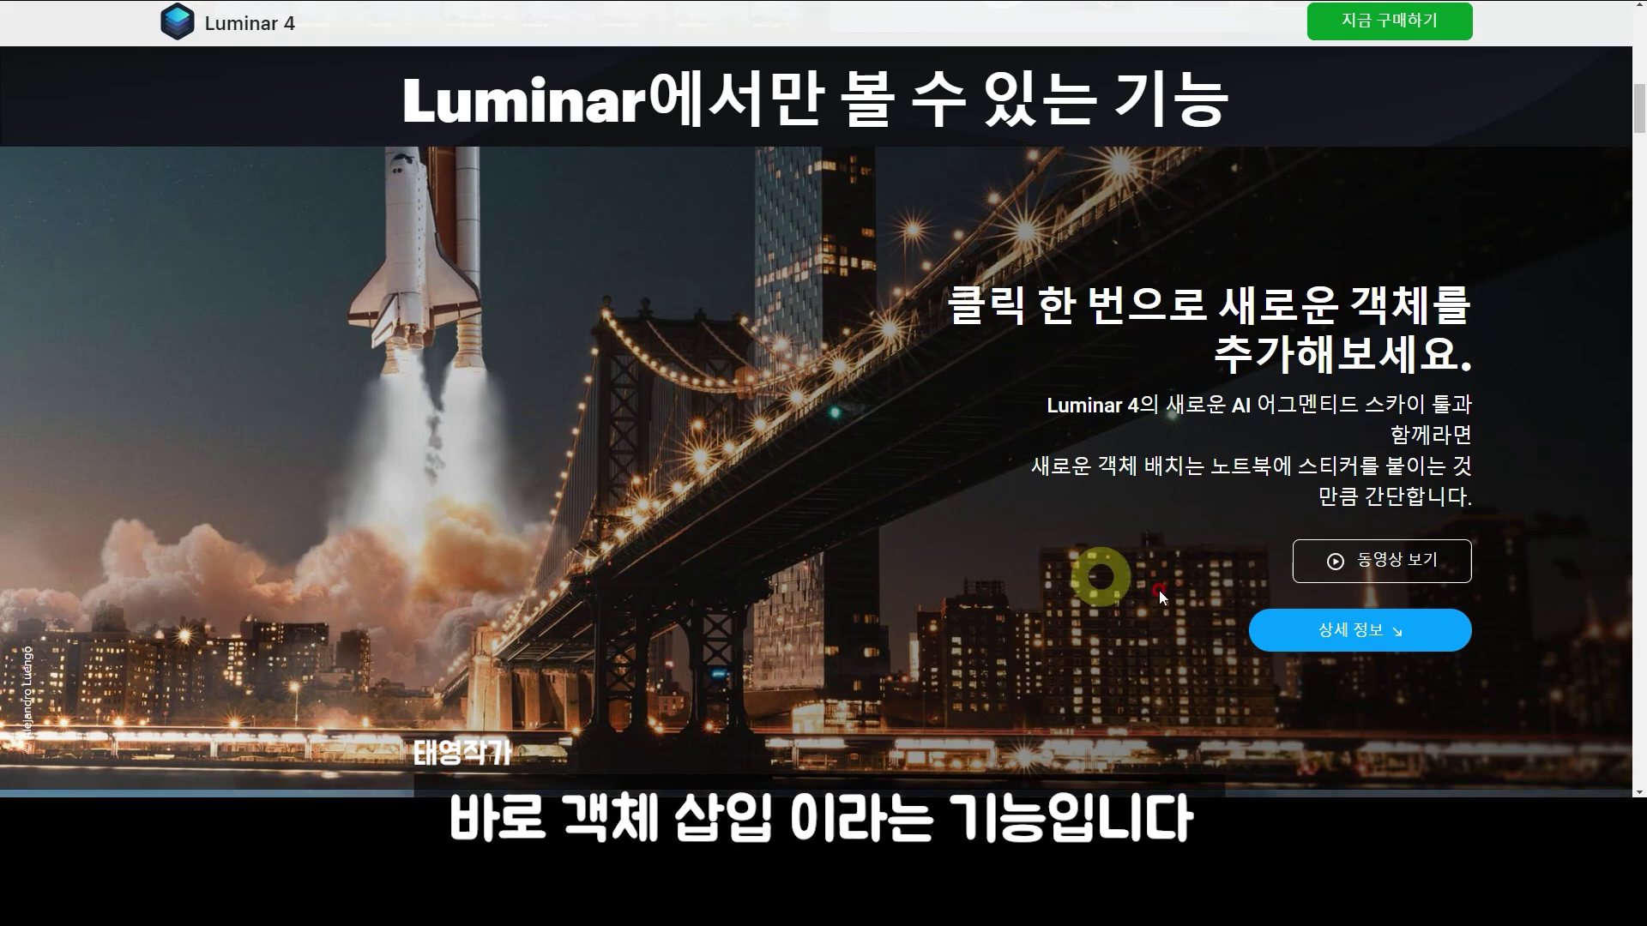
- Play the AI Augmented Sky demo video, pausing on its moon and rocket-launch scenes
left_click(1379, 566)
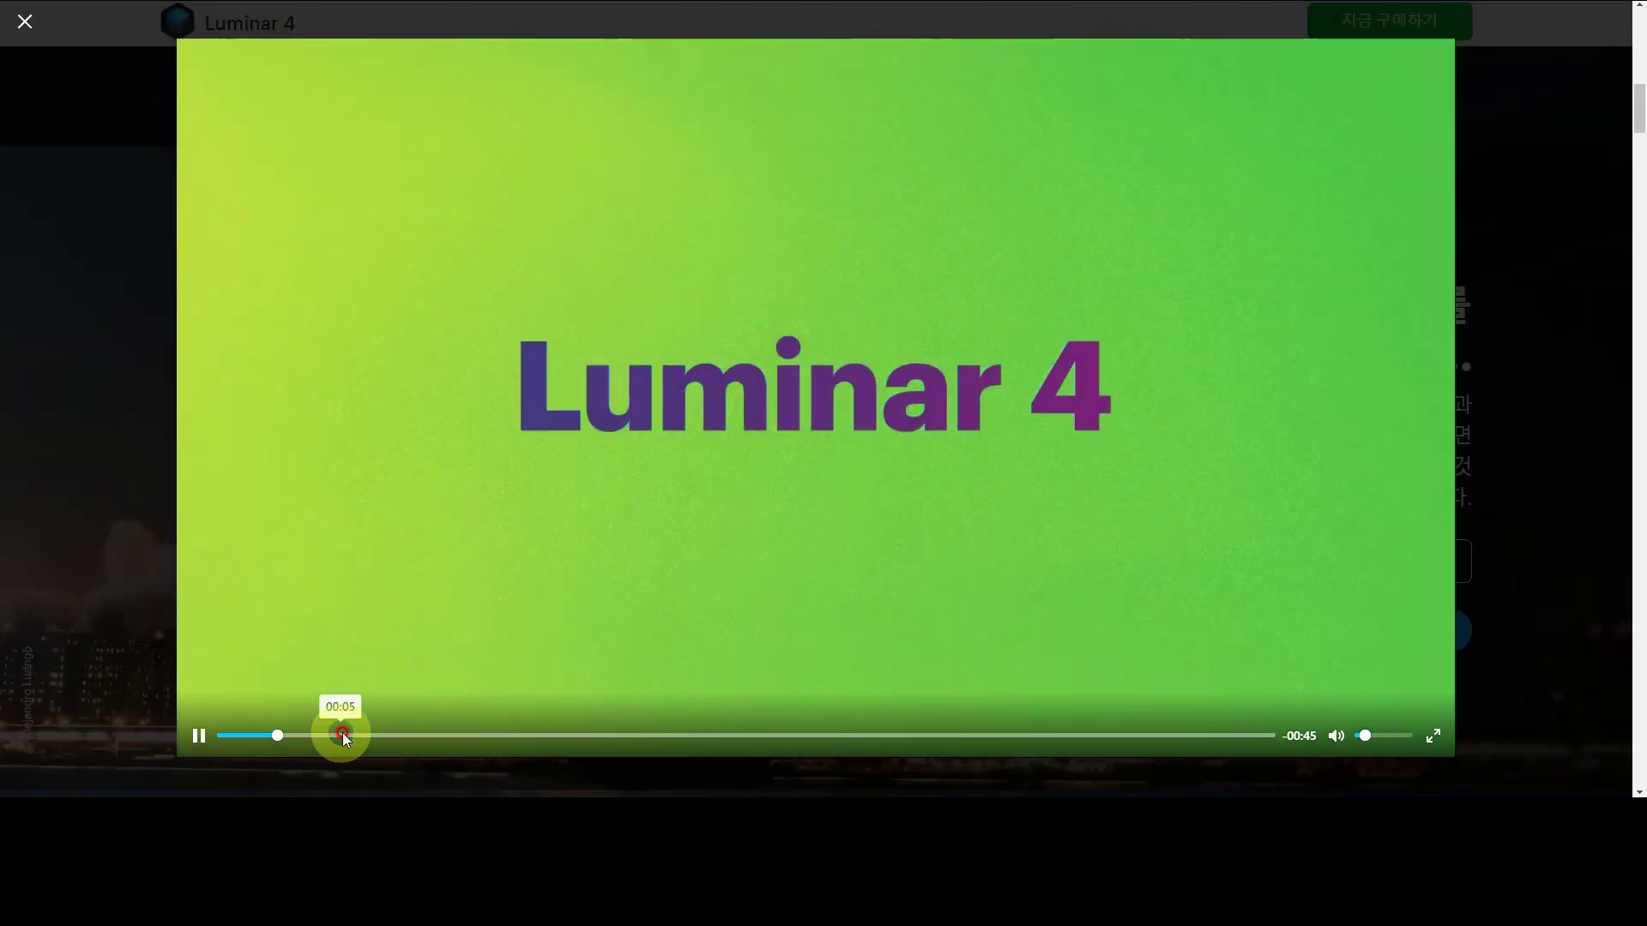
left_click_drag(341, 735, 378, 736)
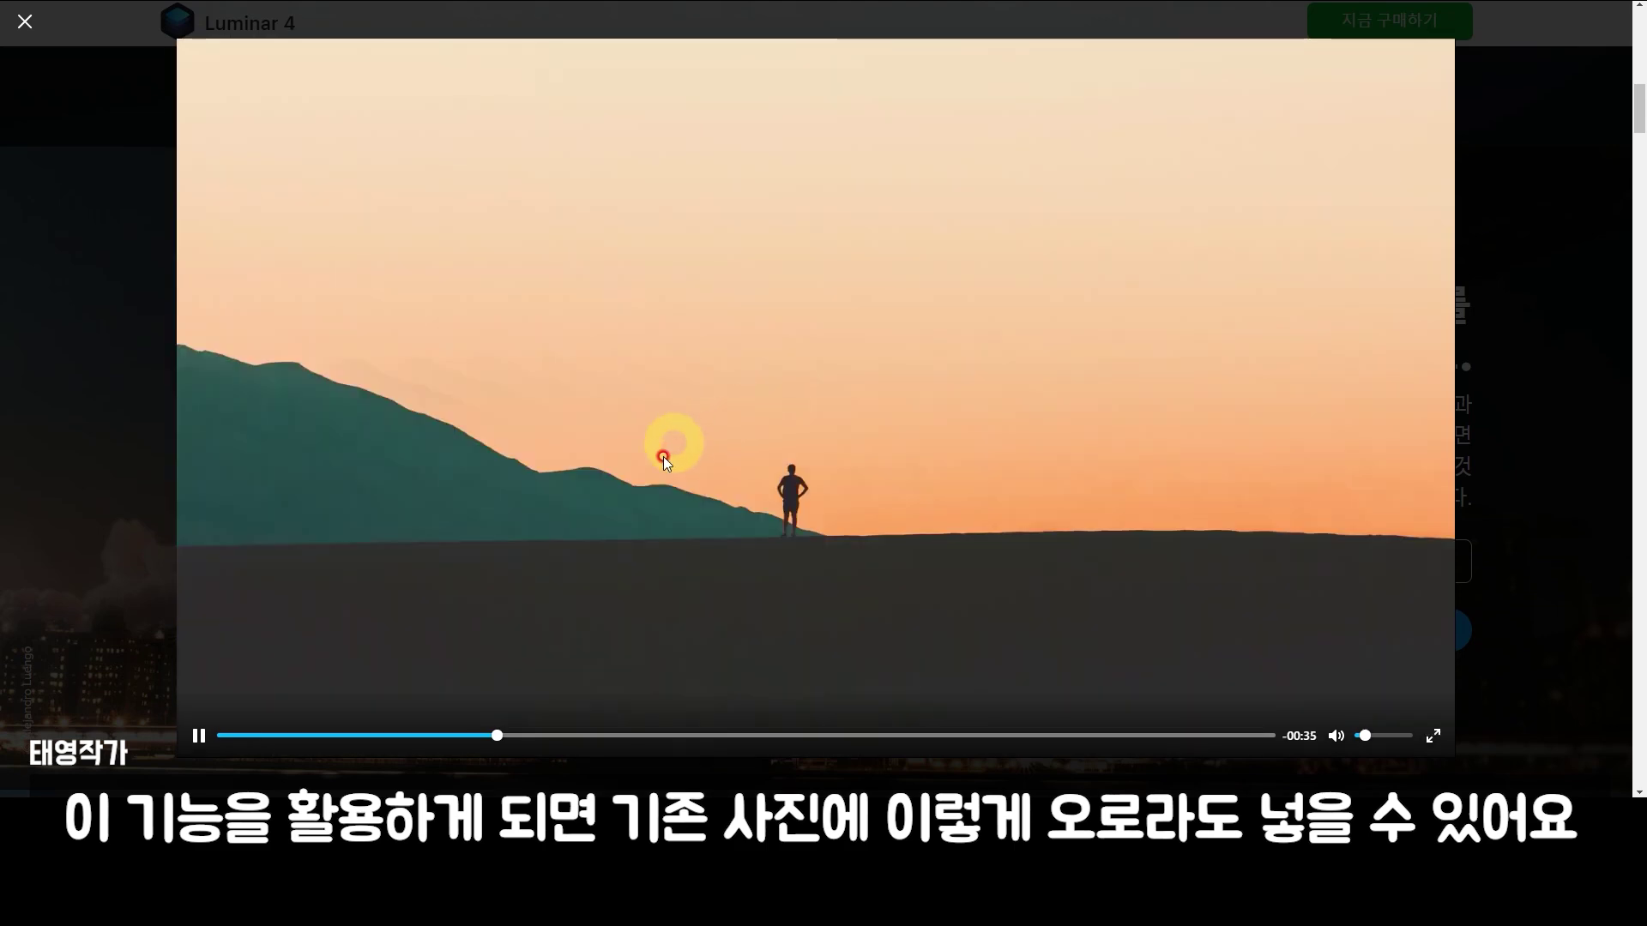
left_click(745, 626)
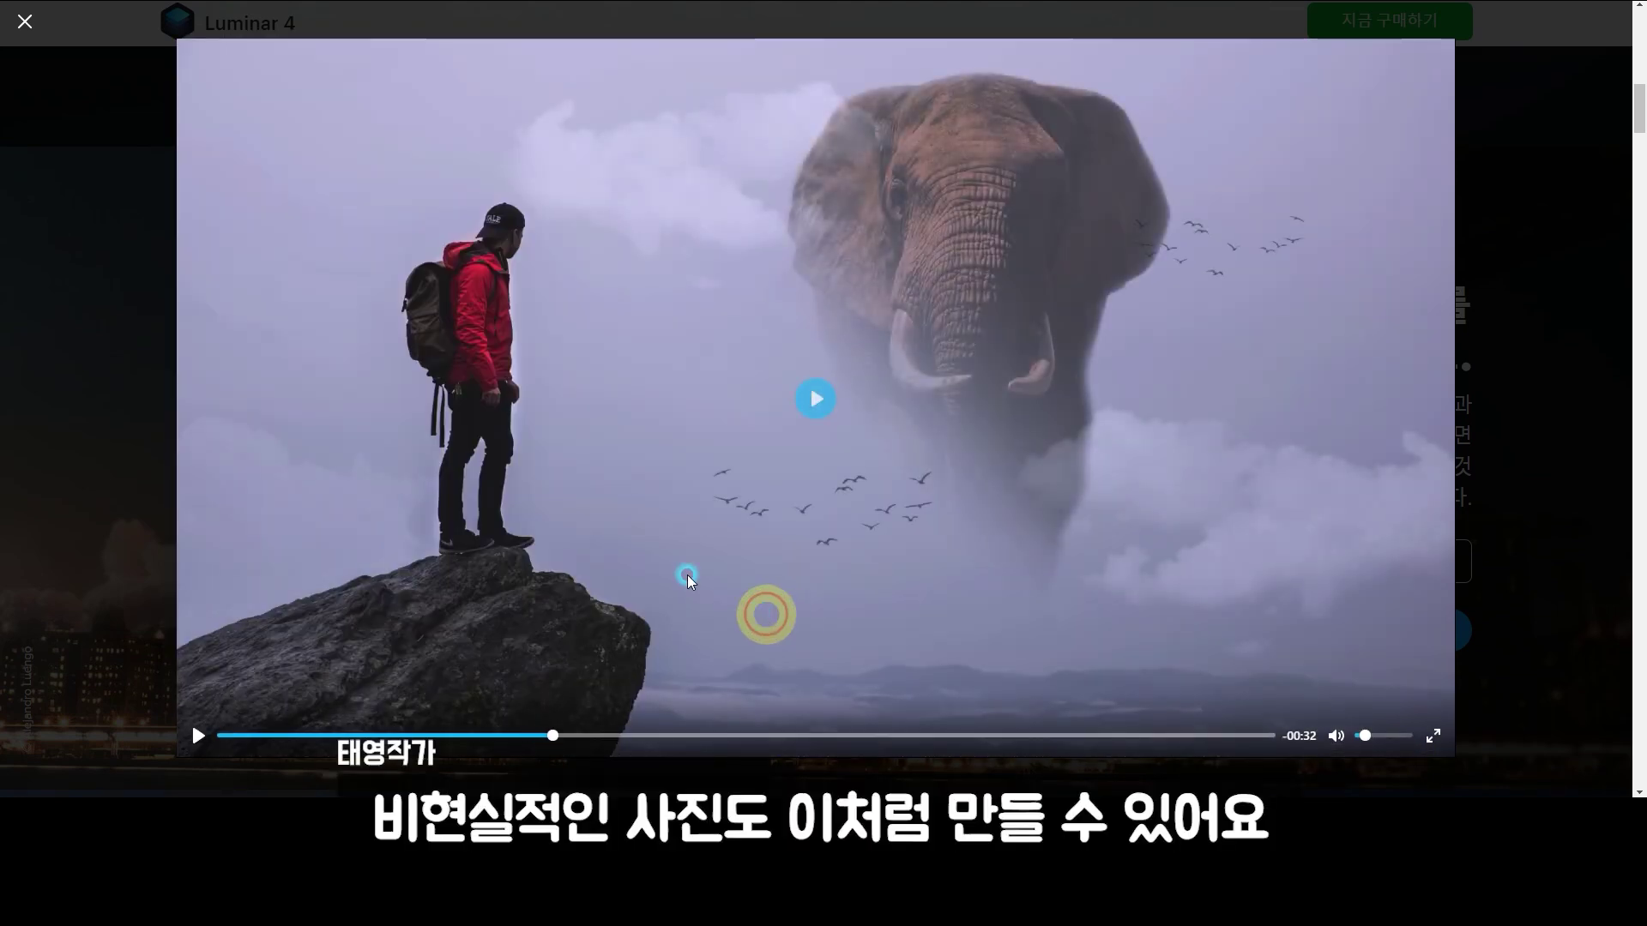
left_click(765, 576)
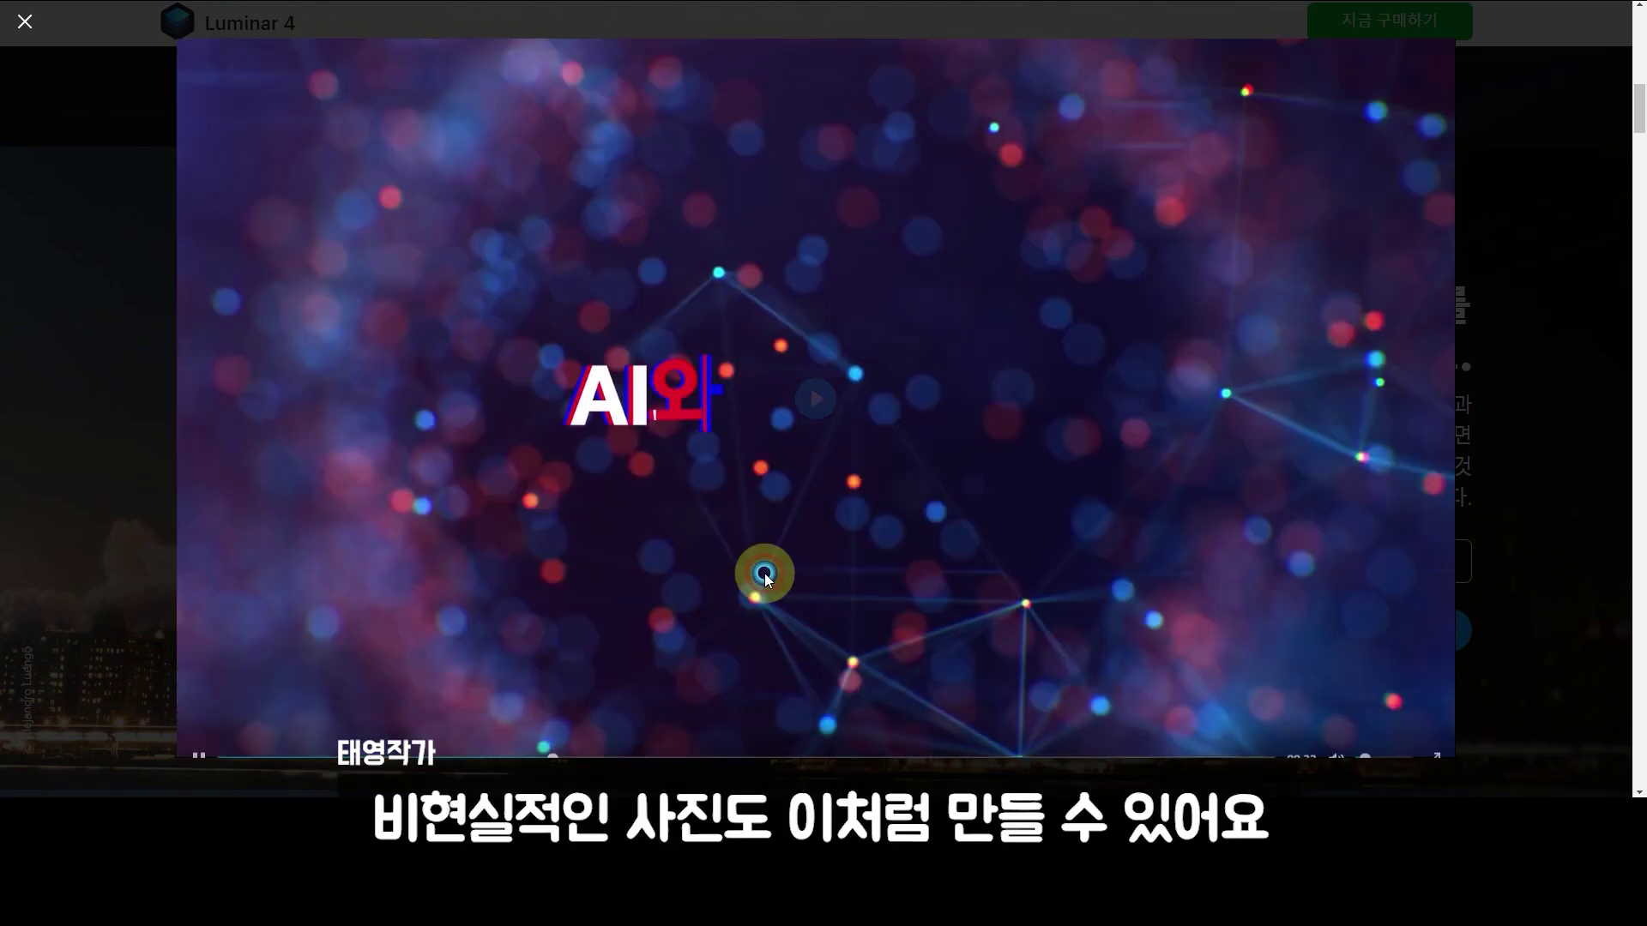
left_click(795, 735)
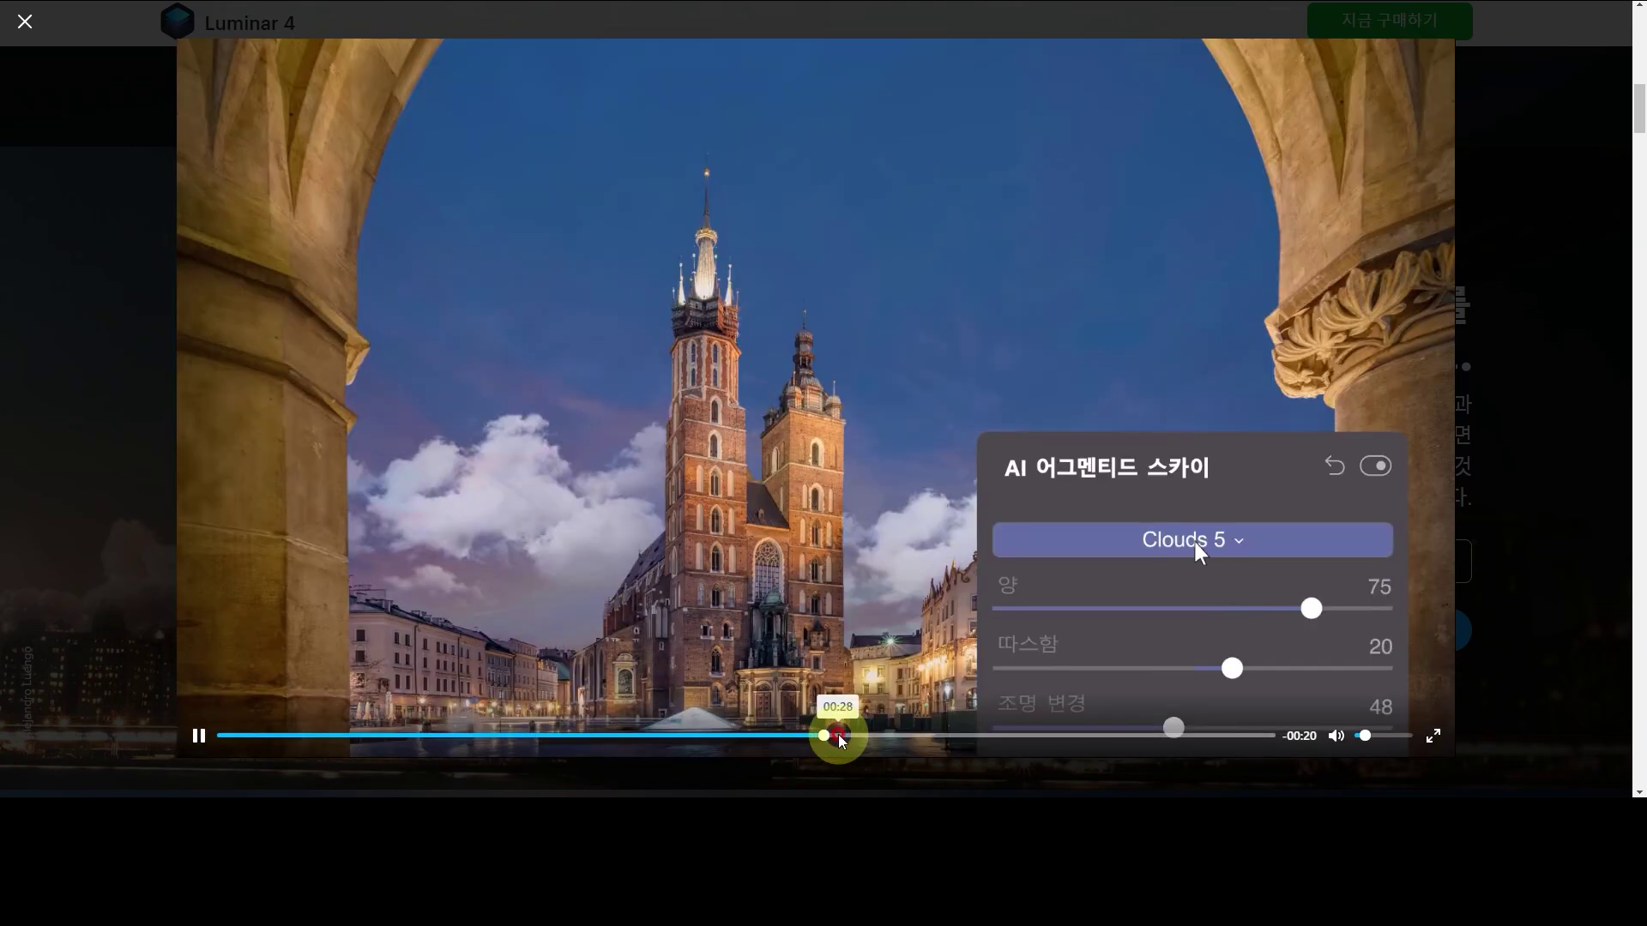
left_click(889, 352)
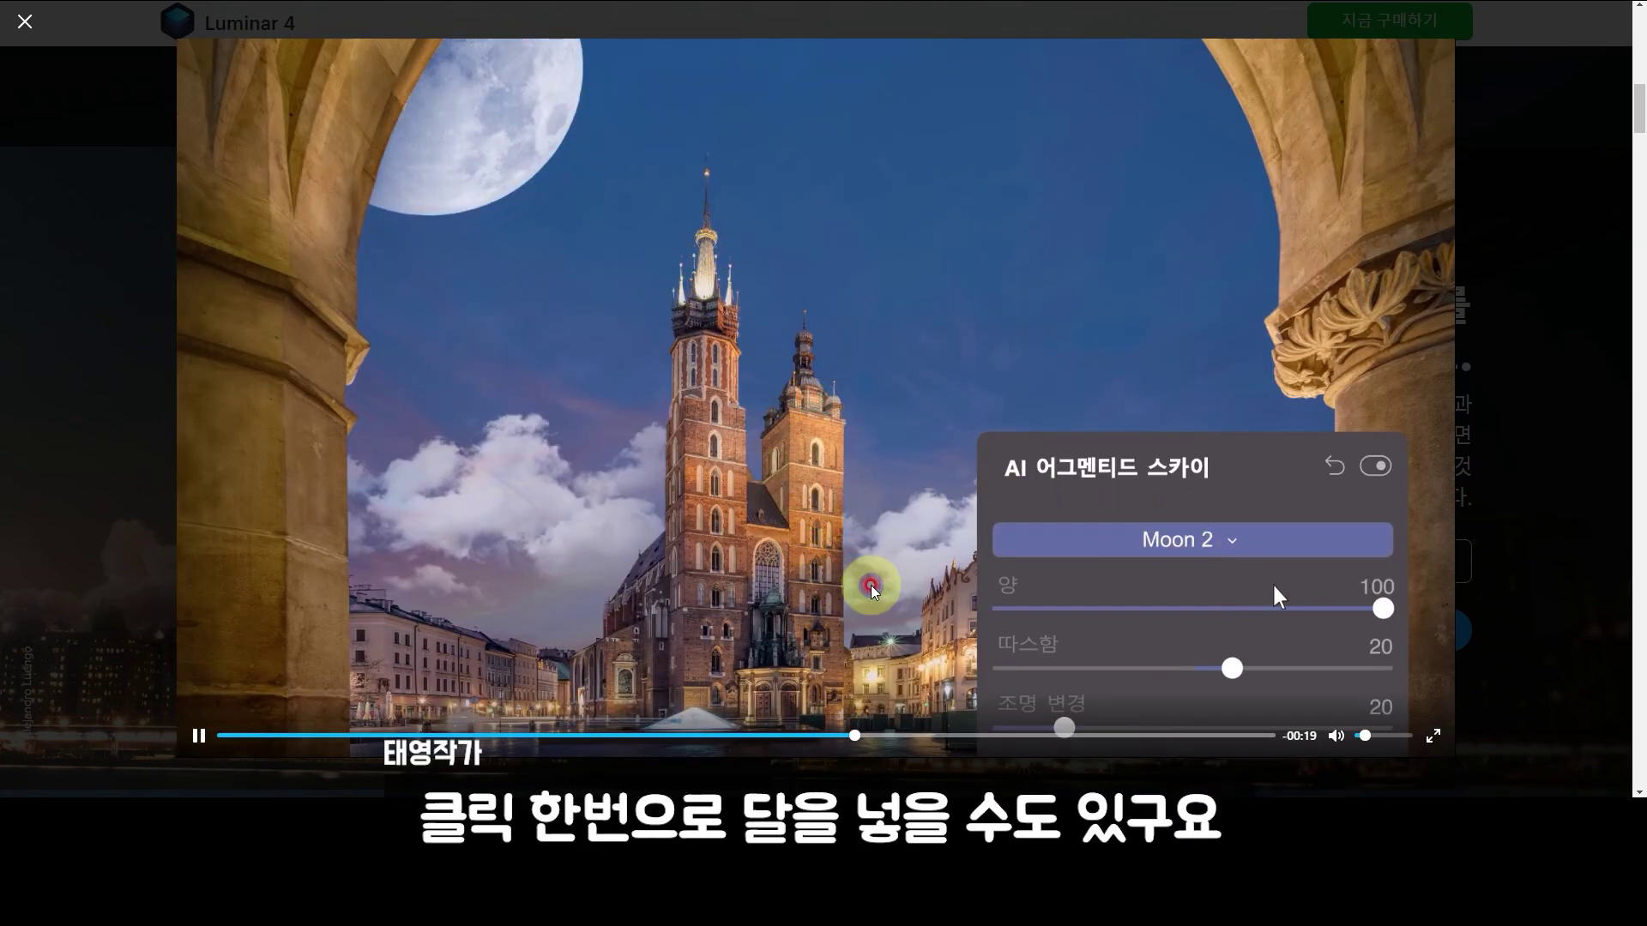
left_click(668, 600)
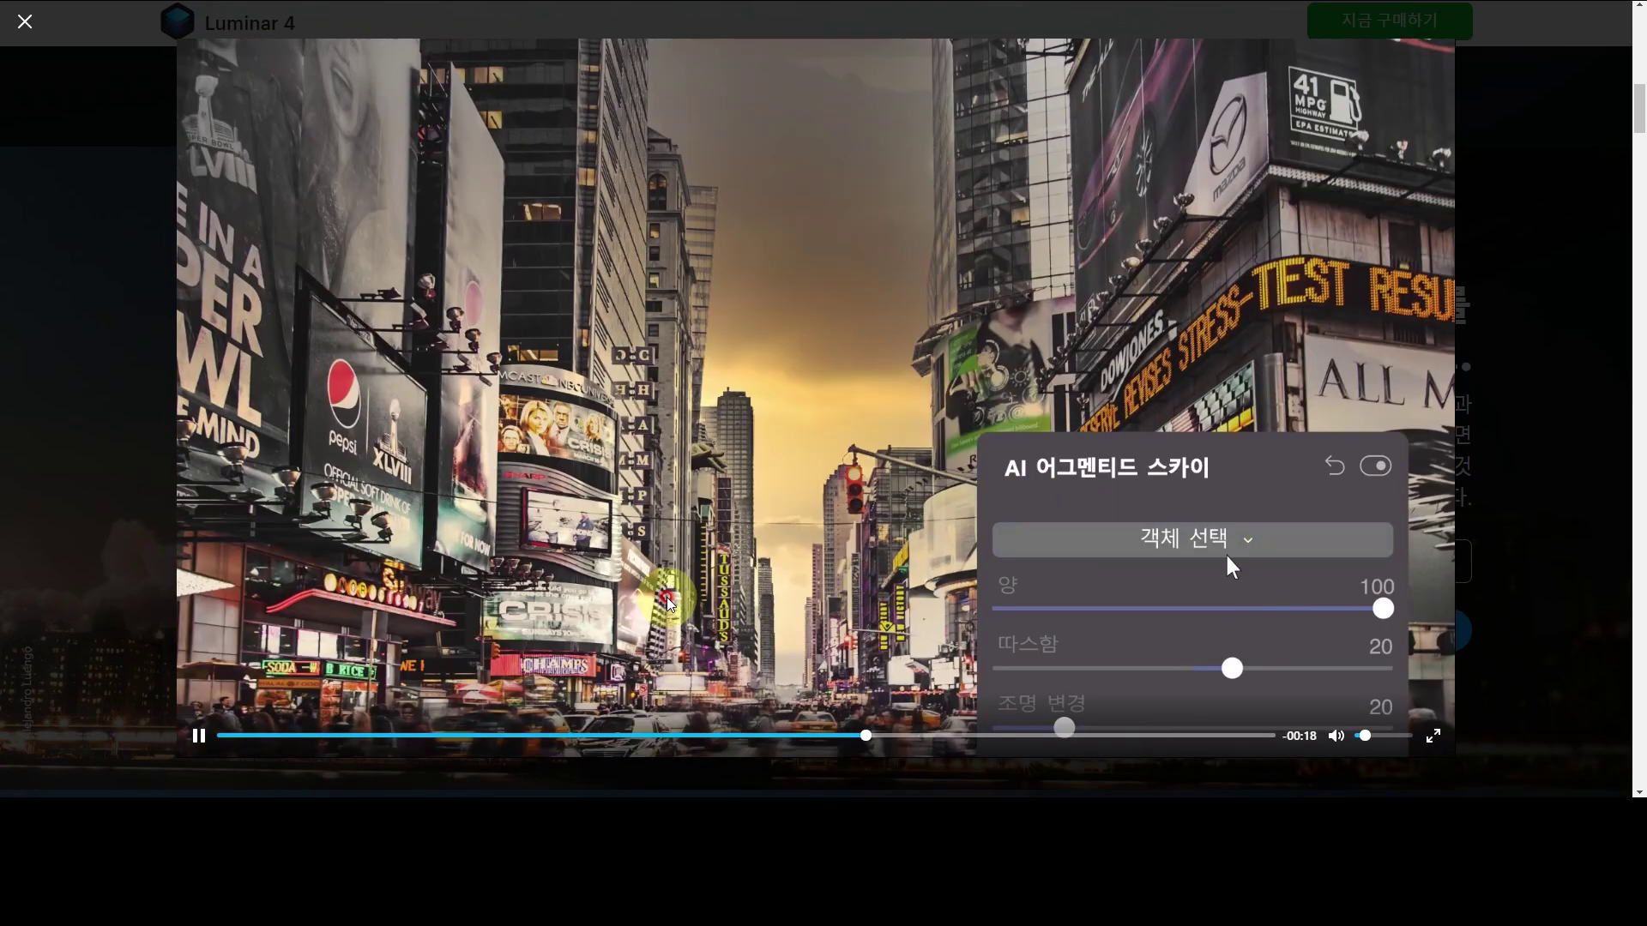
left_click(361, 464)
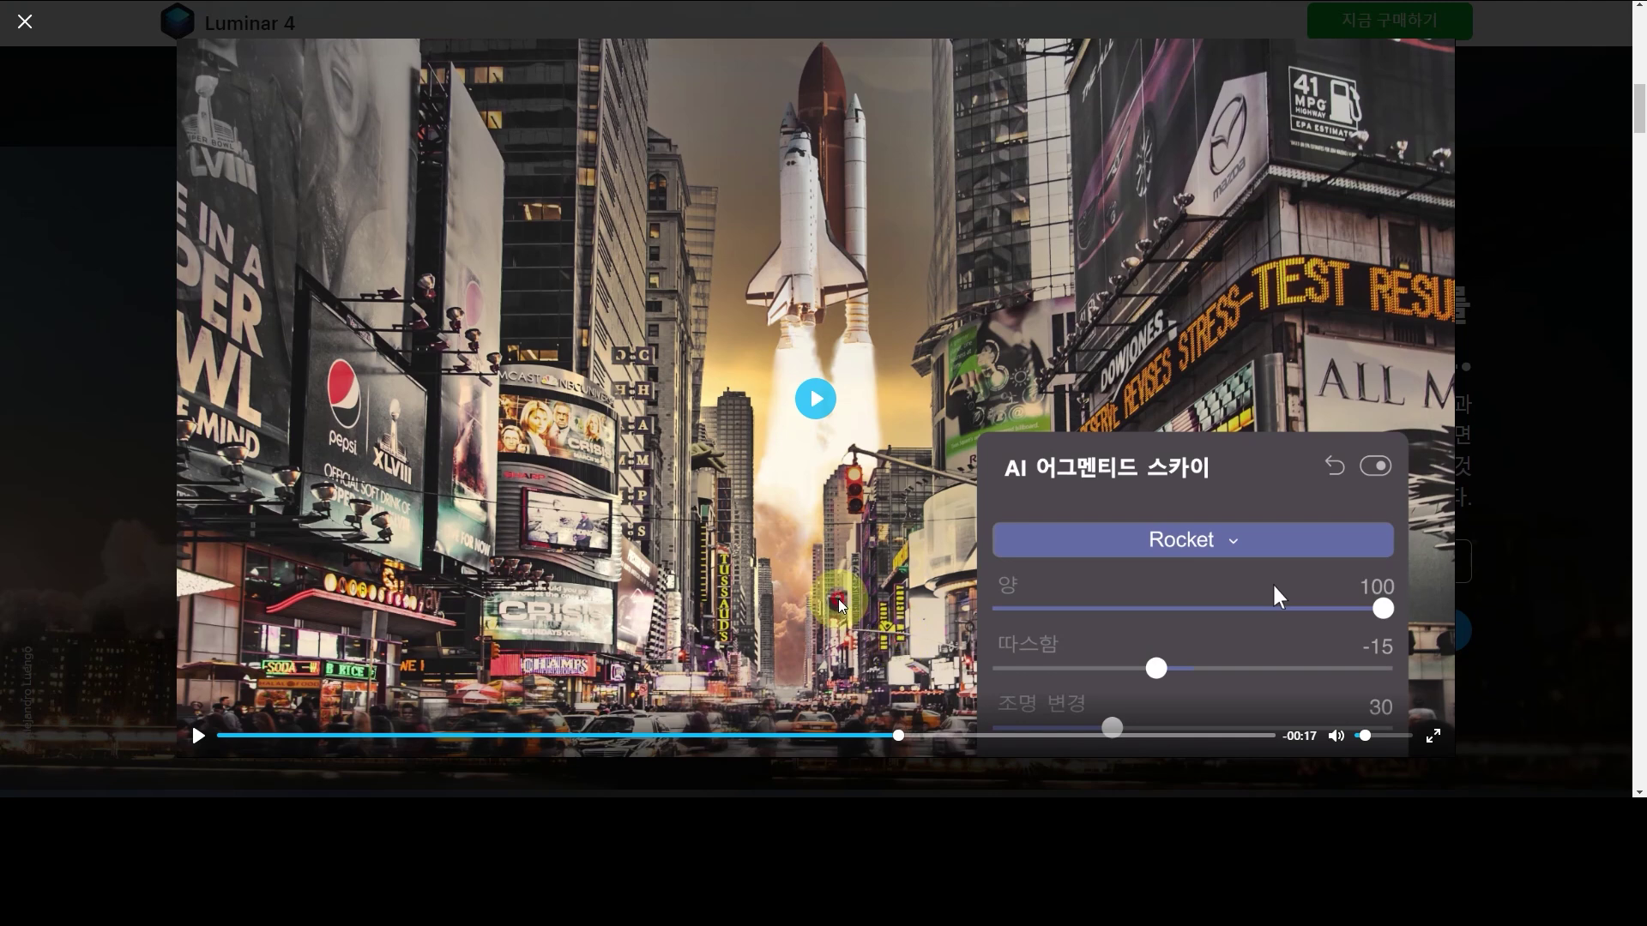
left_click(1275, 586)
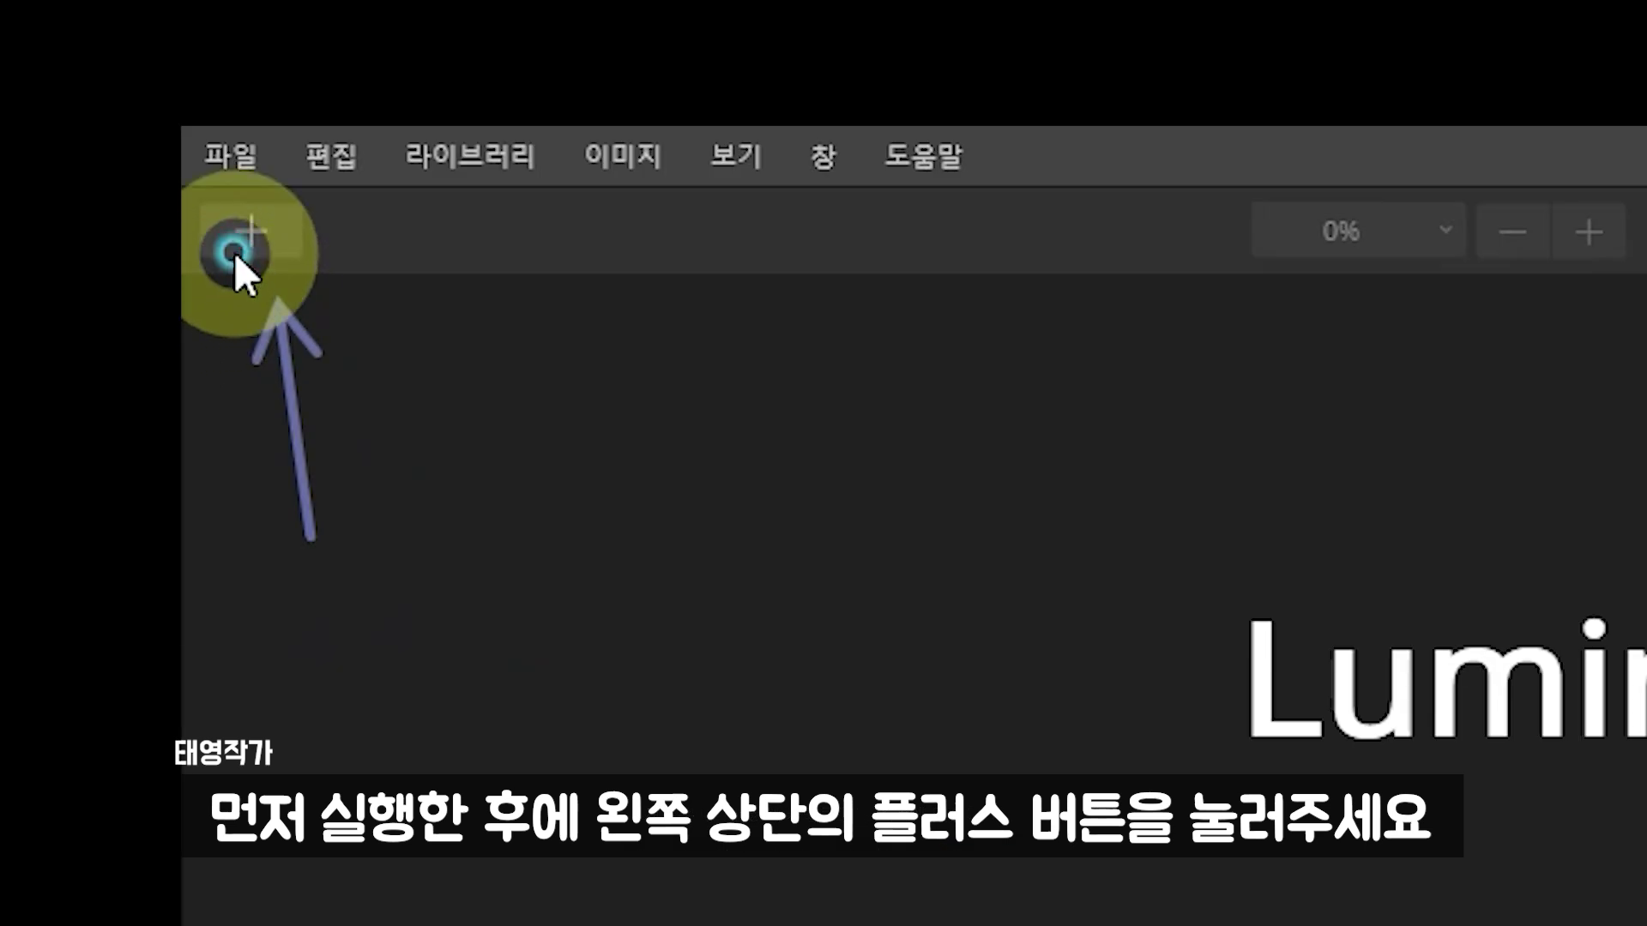
- Add the 루미날 4.2 image folder to the Luminar library
left_click(235, 253)
left_click(277, 290)
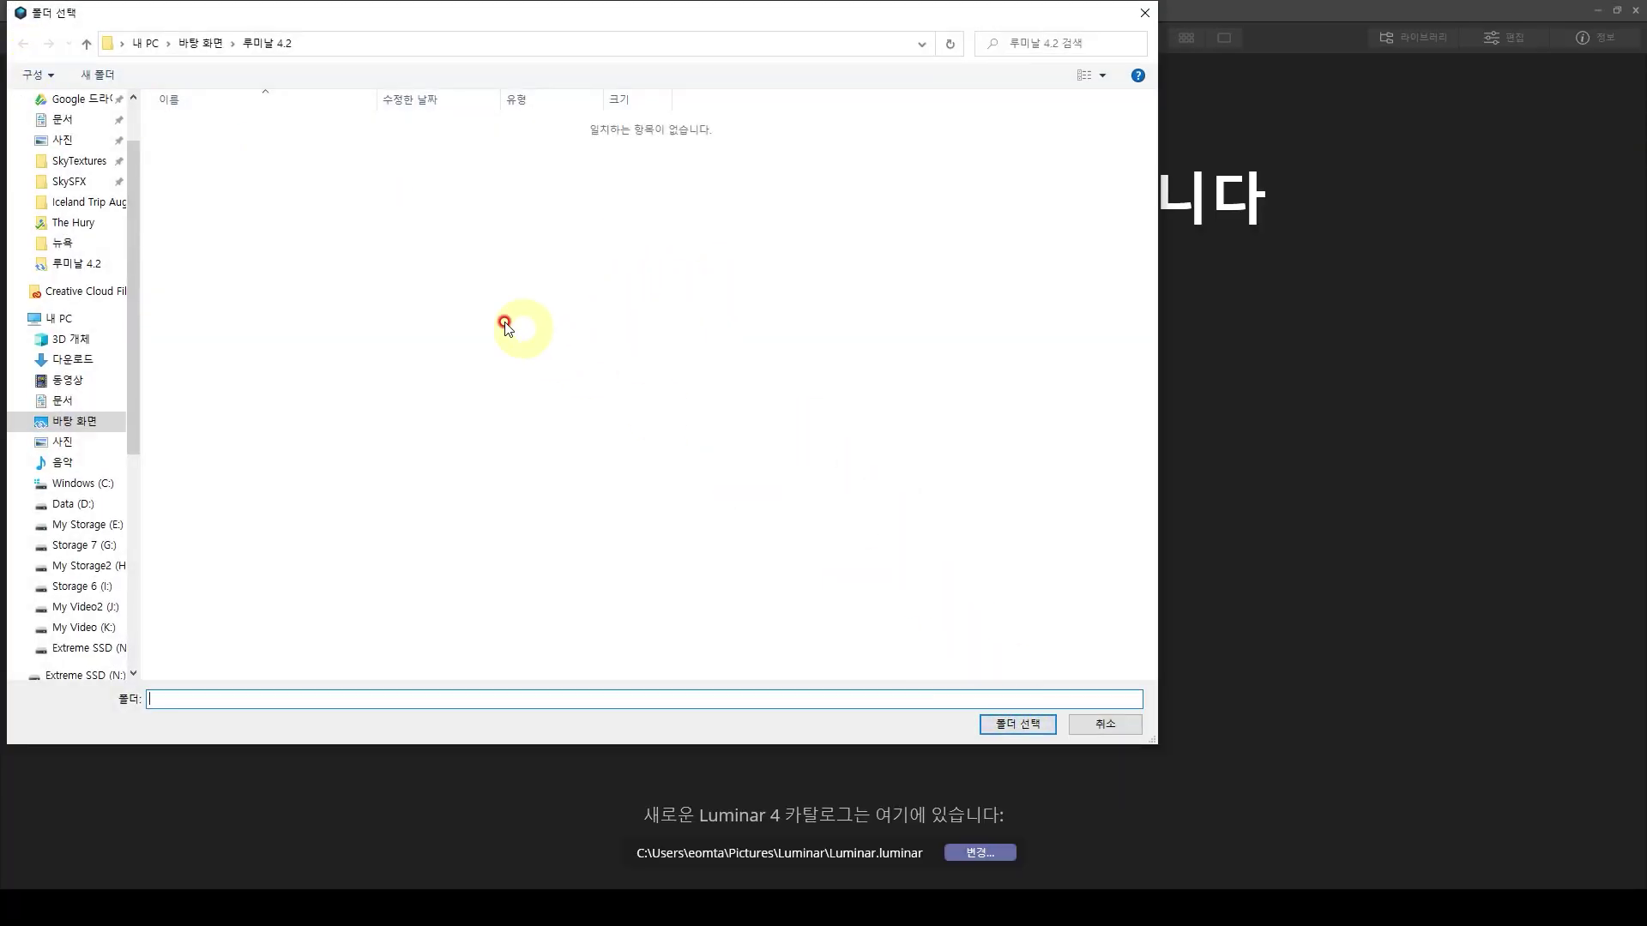
left_click(1010, 727)
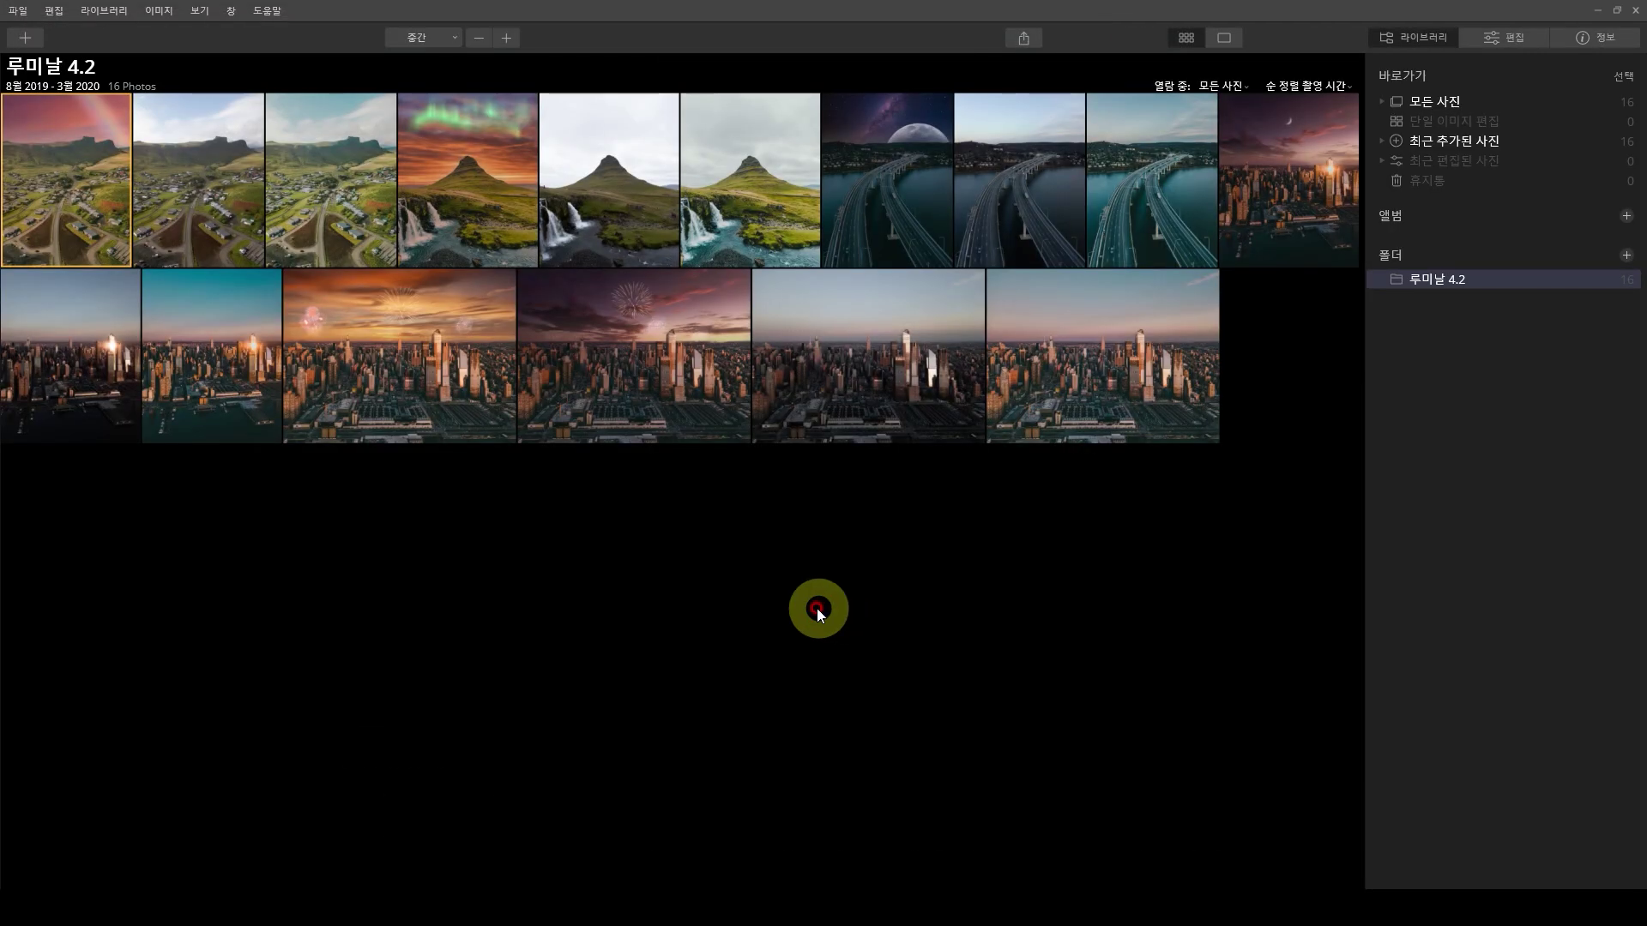
mouse_move(70, 181)
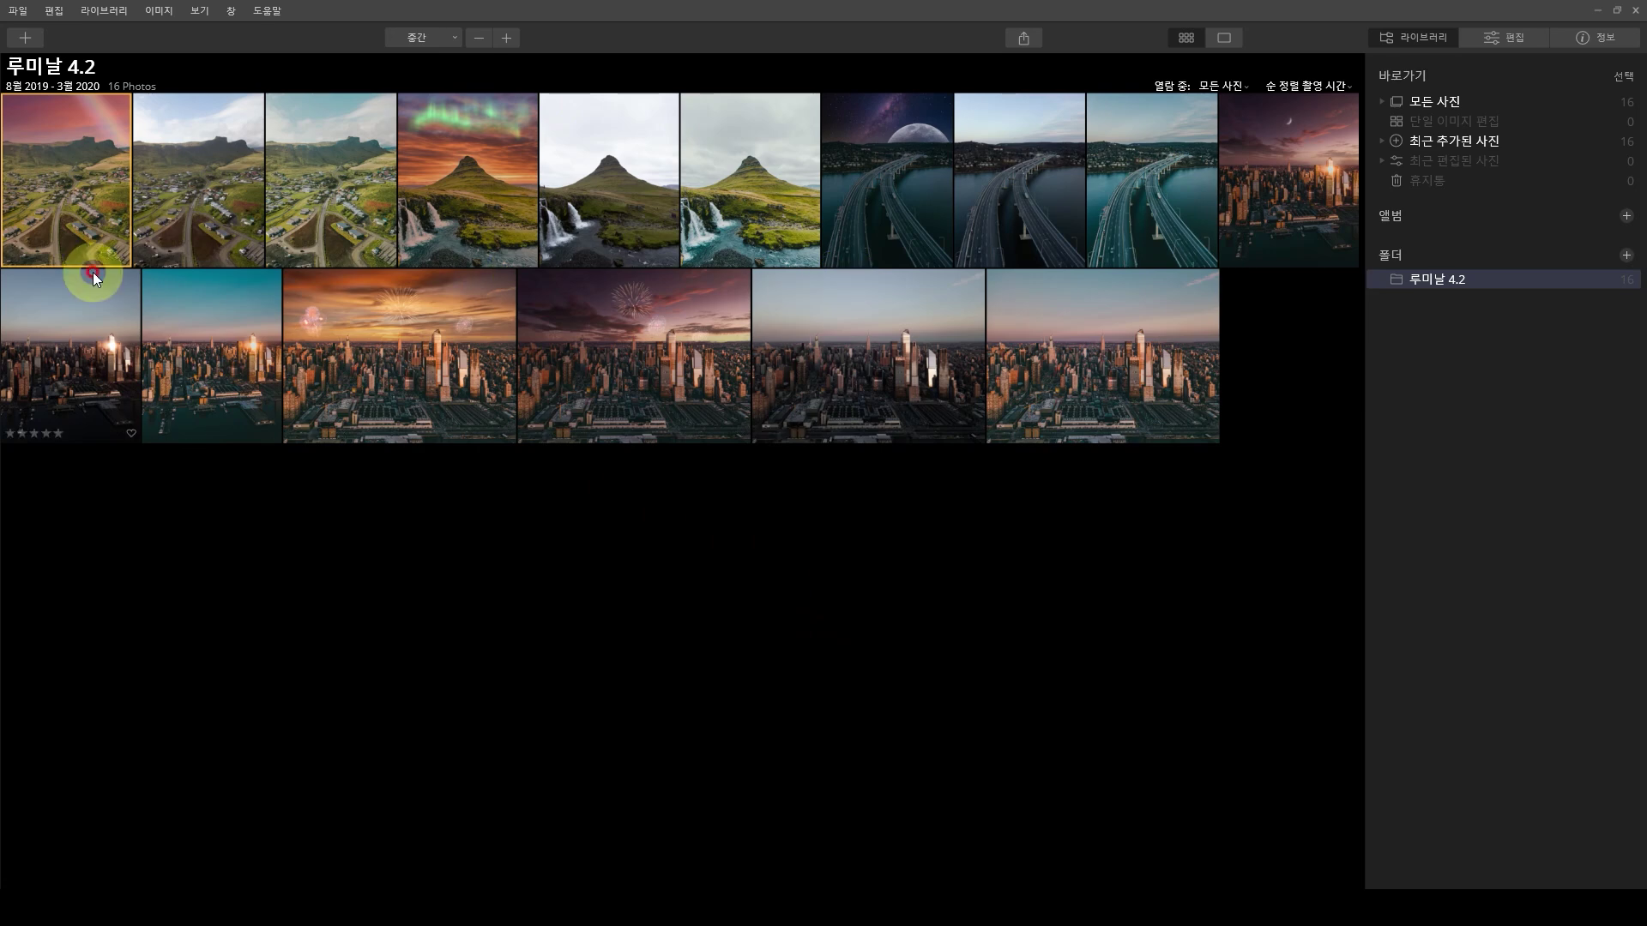
- Open the mountain photo and compare the cloudy original with the finished aurora edit
double_click(64, 209)
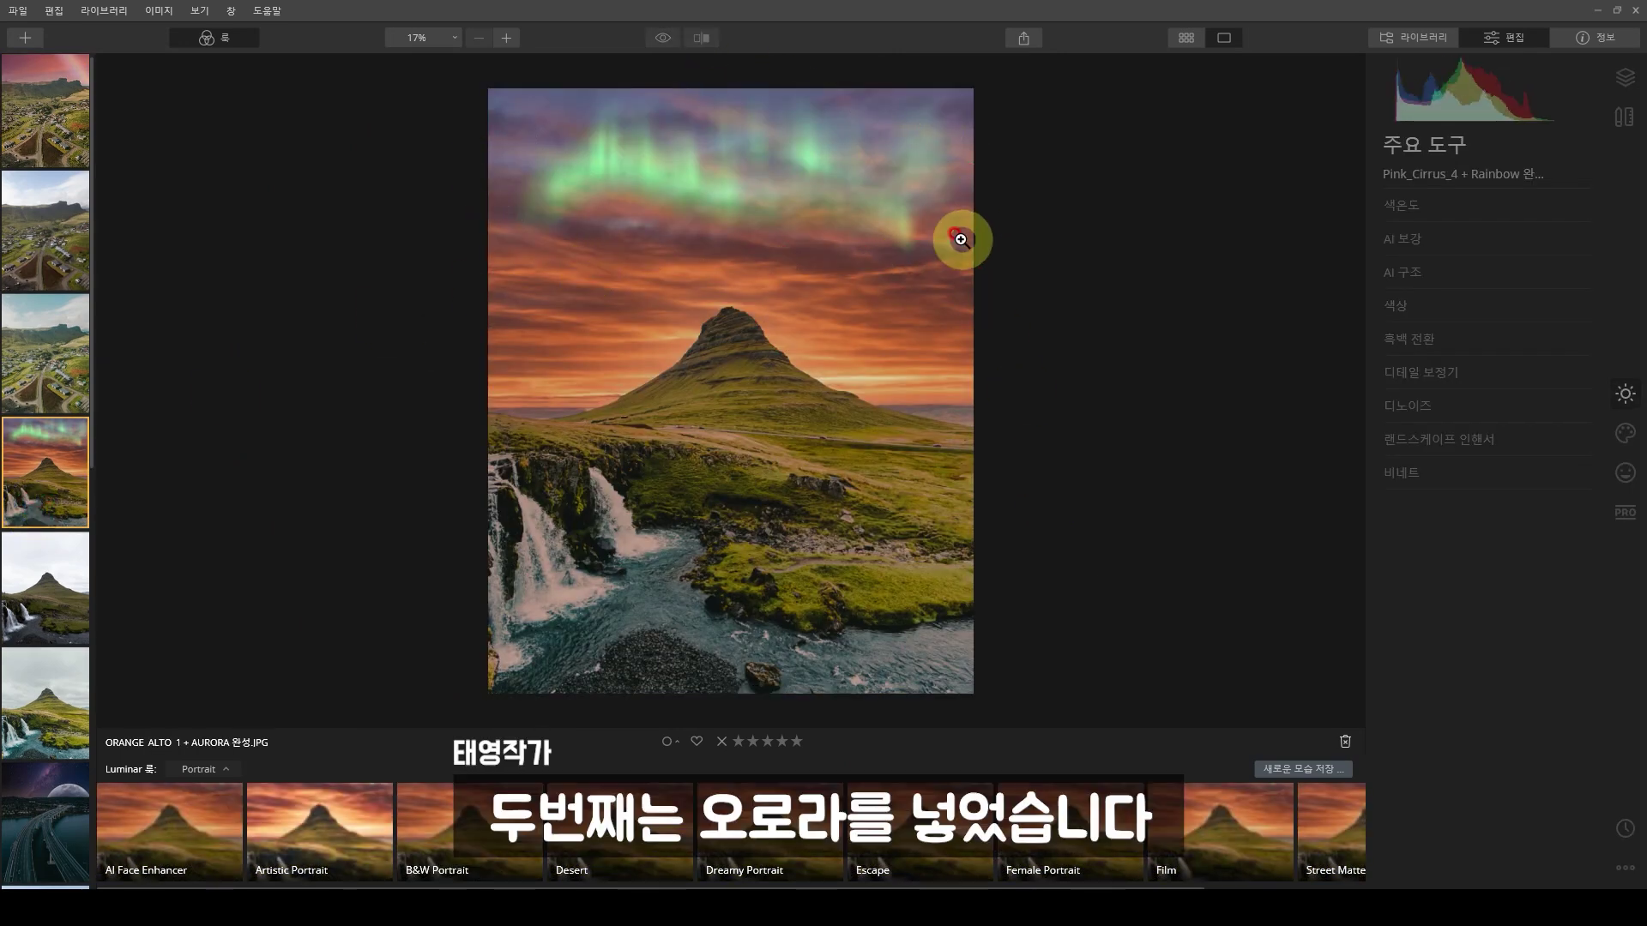
left_click(1085, 696)
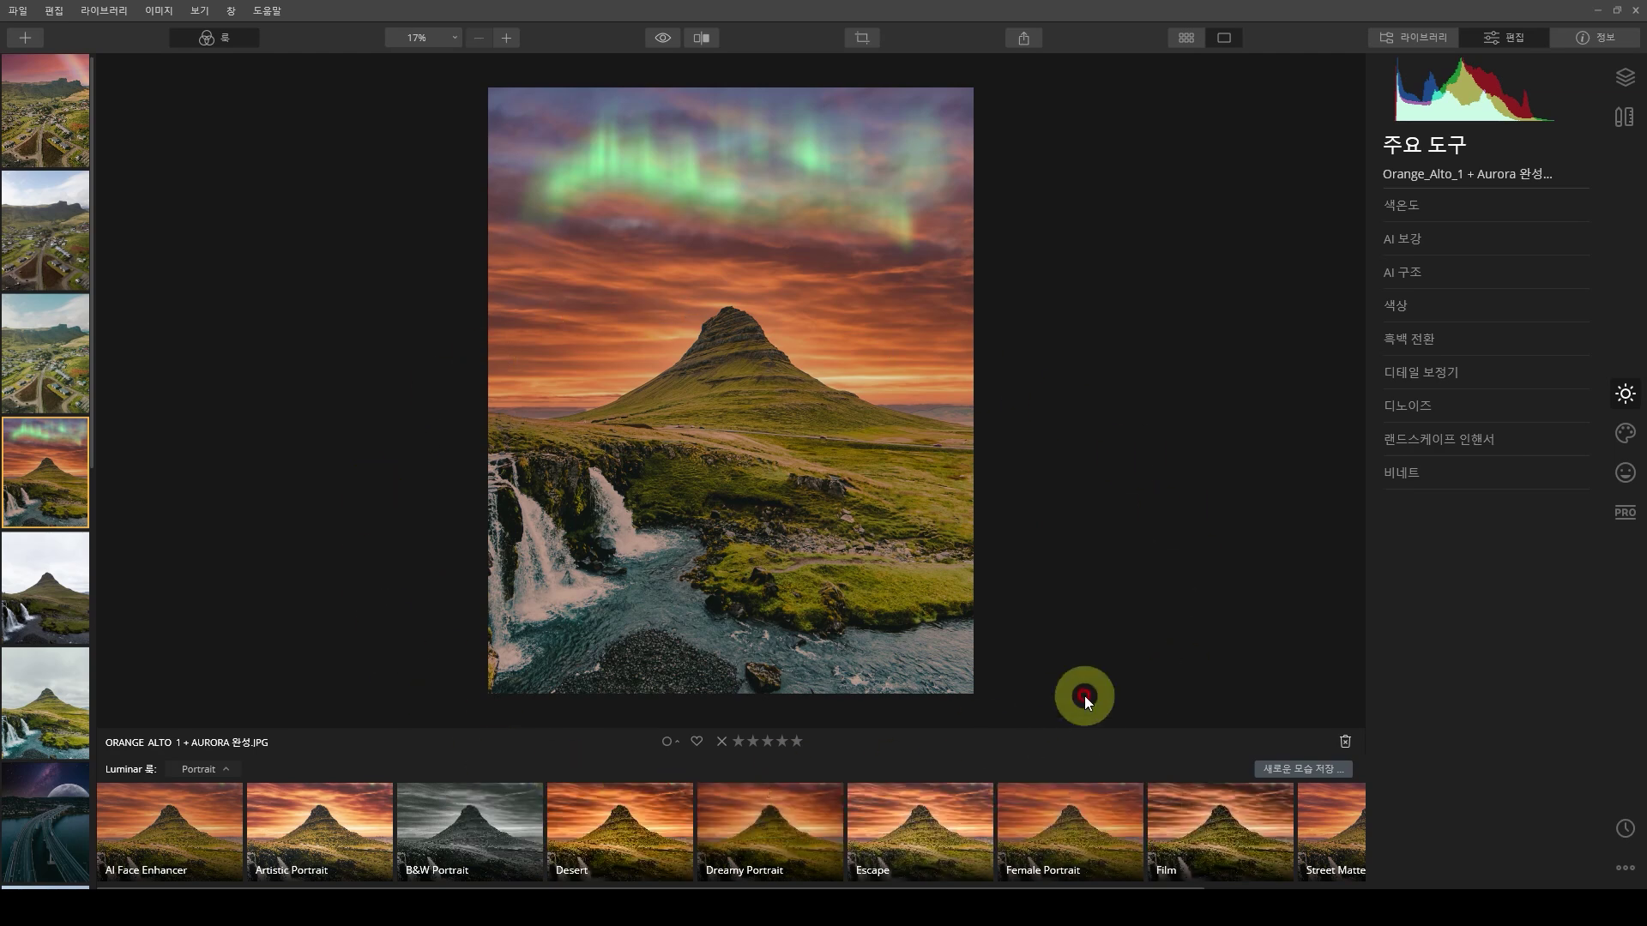
left_click(64, 626)
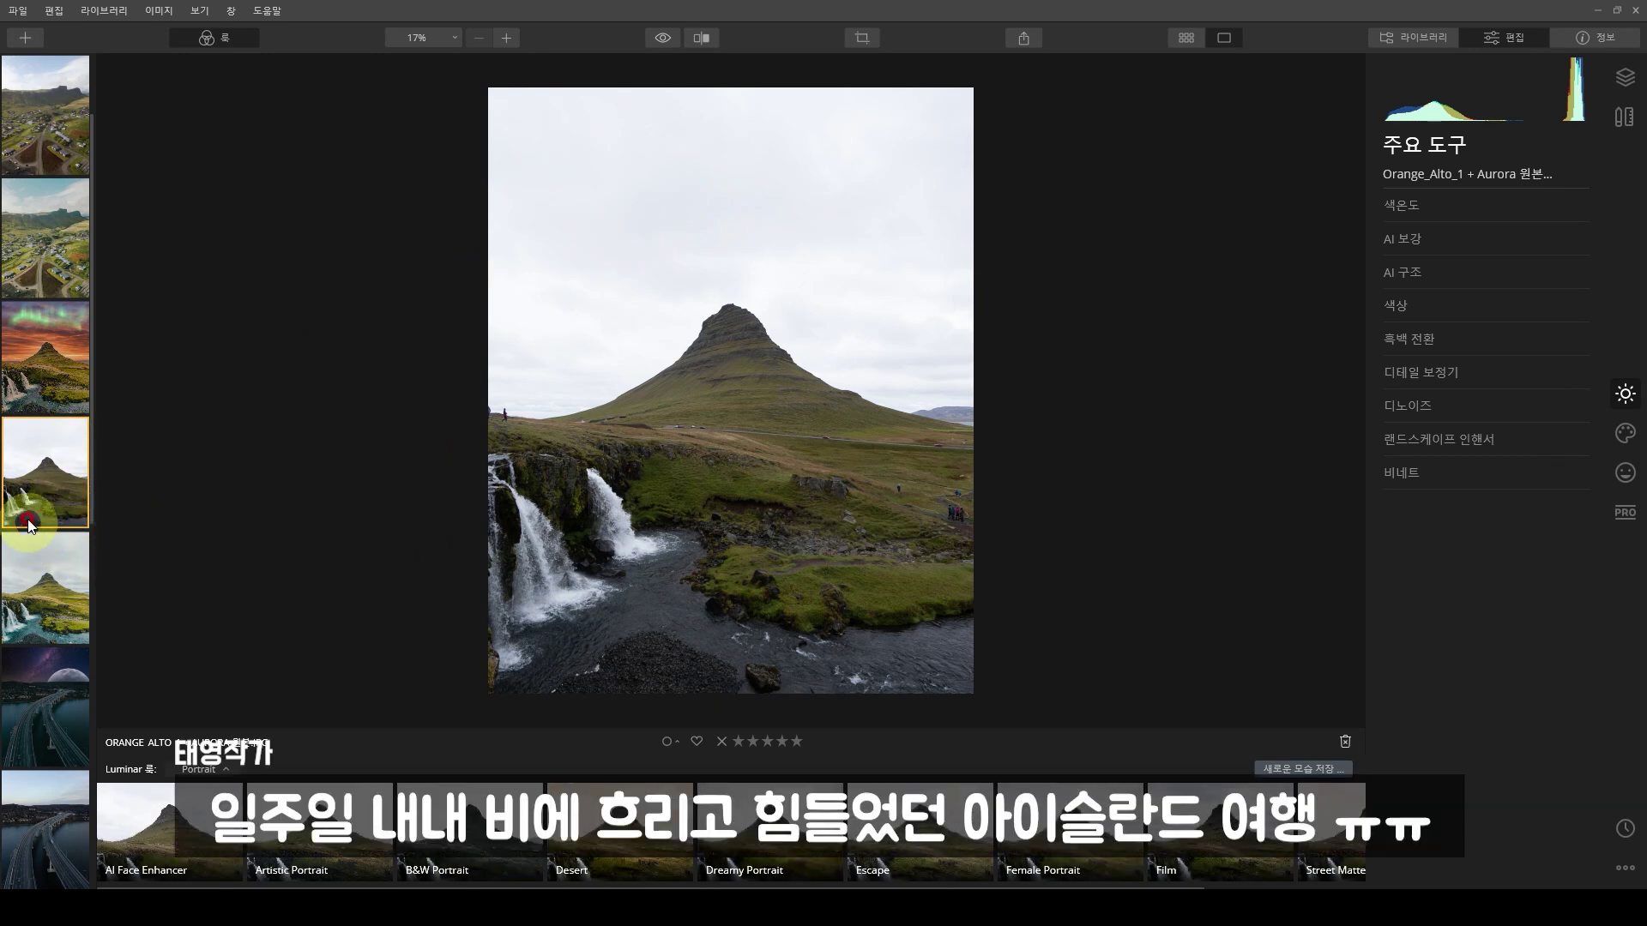
left_click(10, 407)
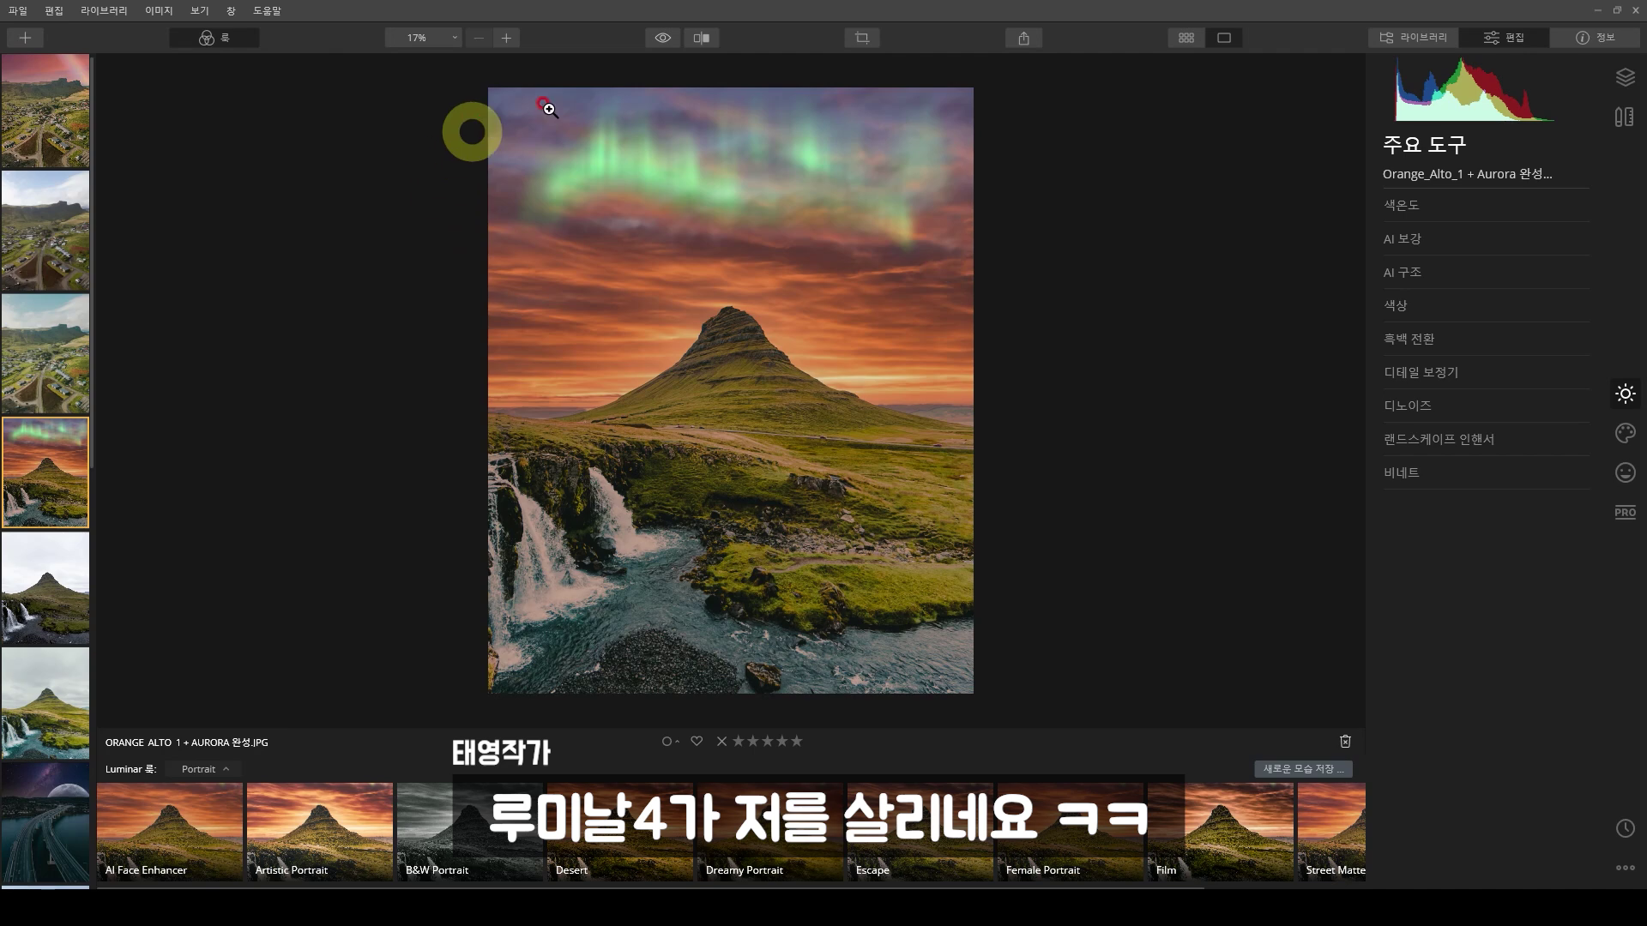
scroll(46, 574, "down", 2)
- Compare the galaxy-and-moon bridge edit with its original, then inspect the Dusk 5 + Moon city photo
left_click(45, 723)
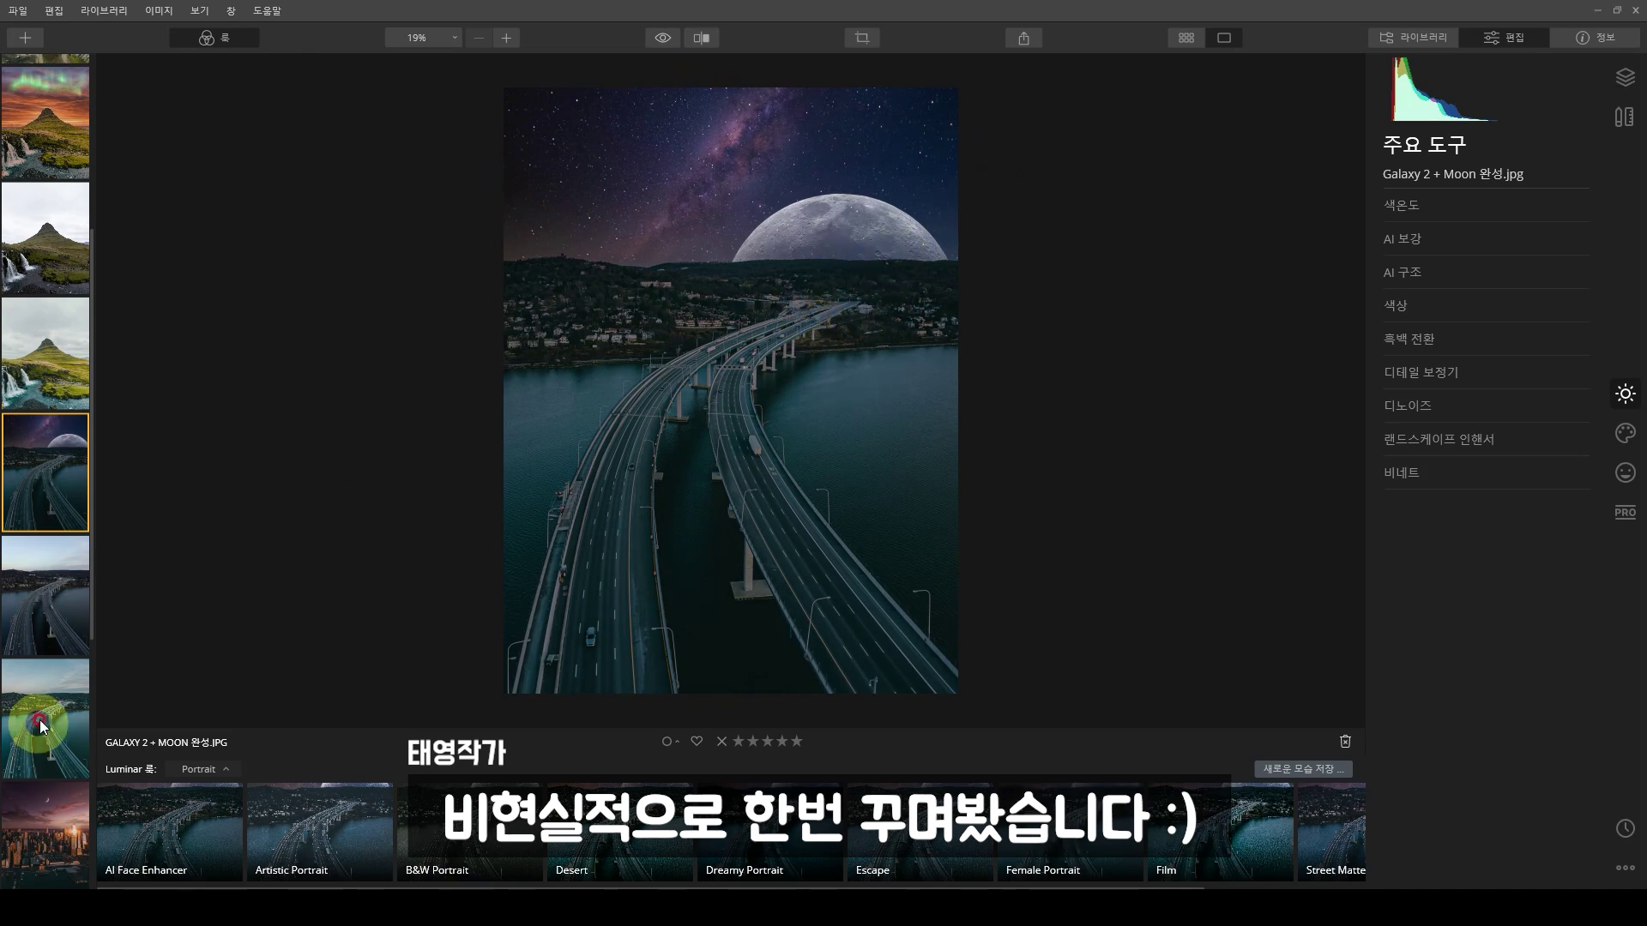
left_click(41, 652)
left_click(45, 703)
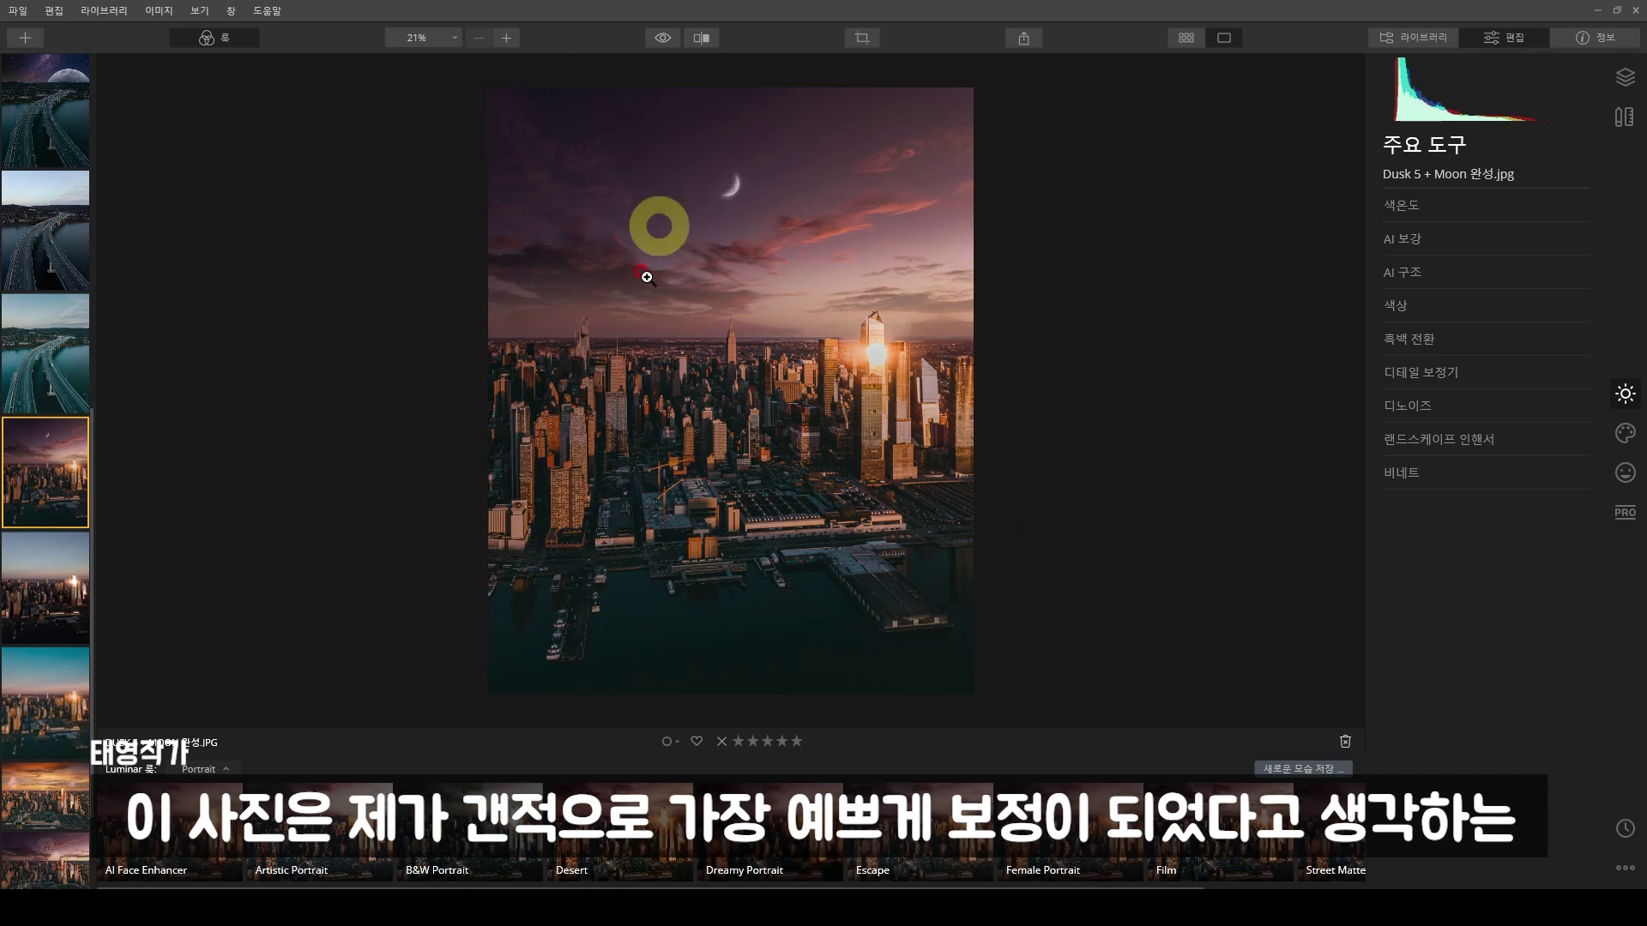
left_click(734, 324)
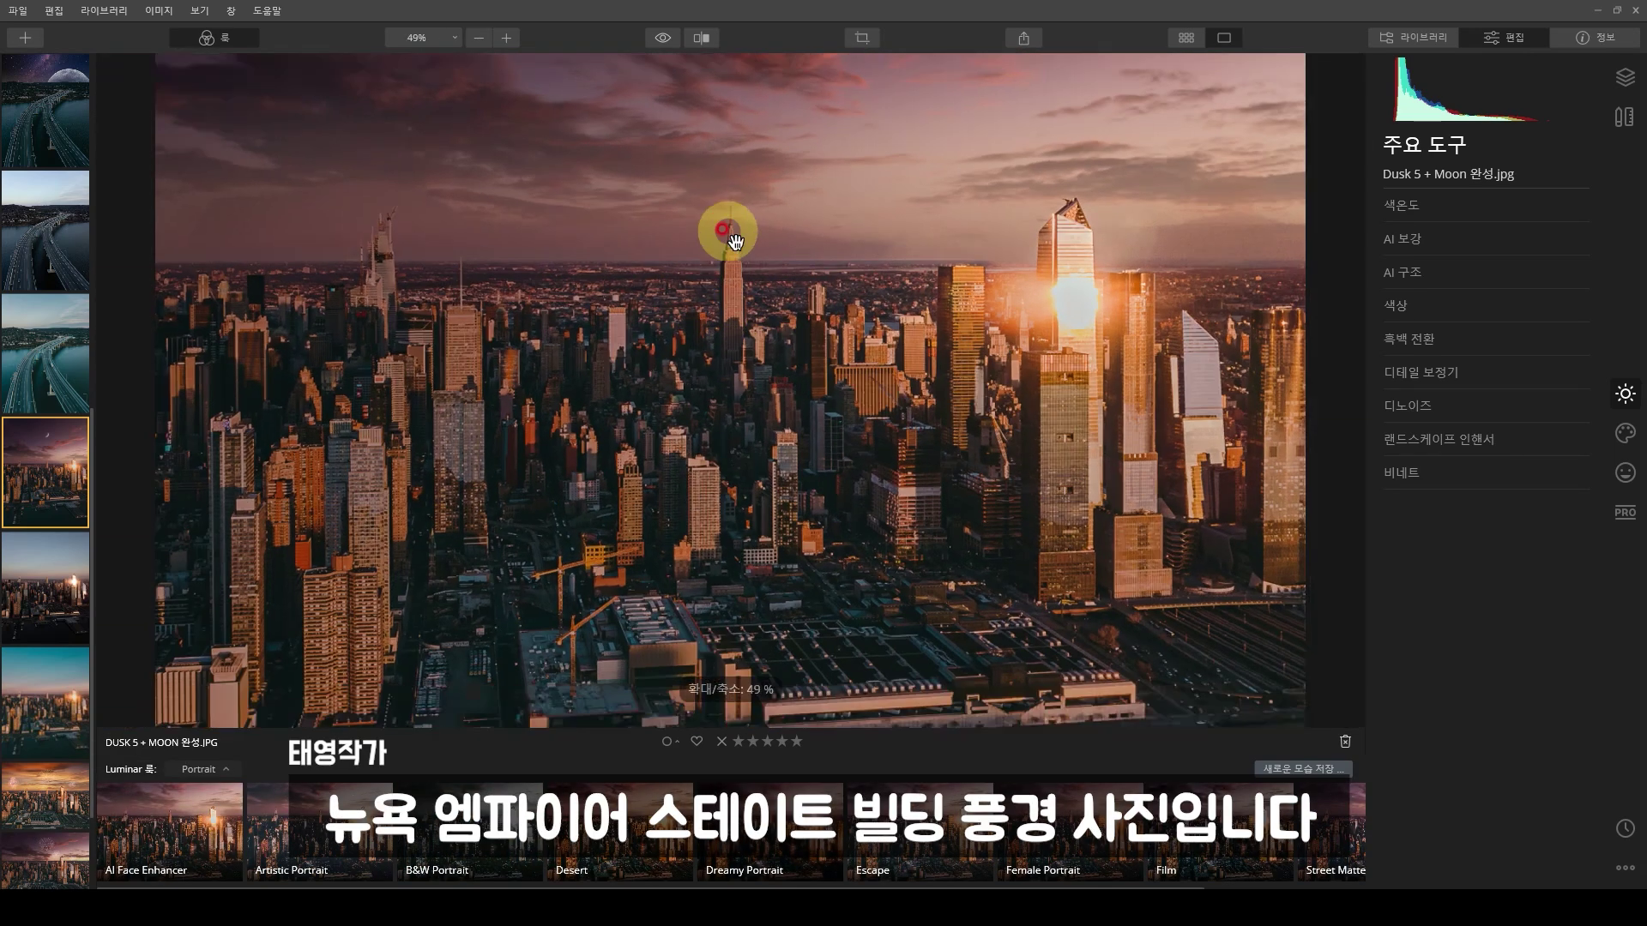
left_click(724, 237)
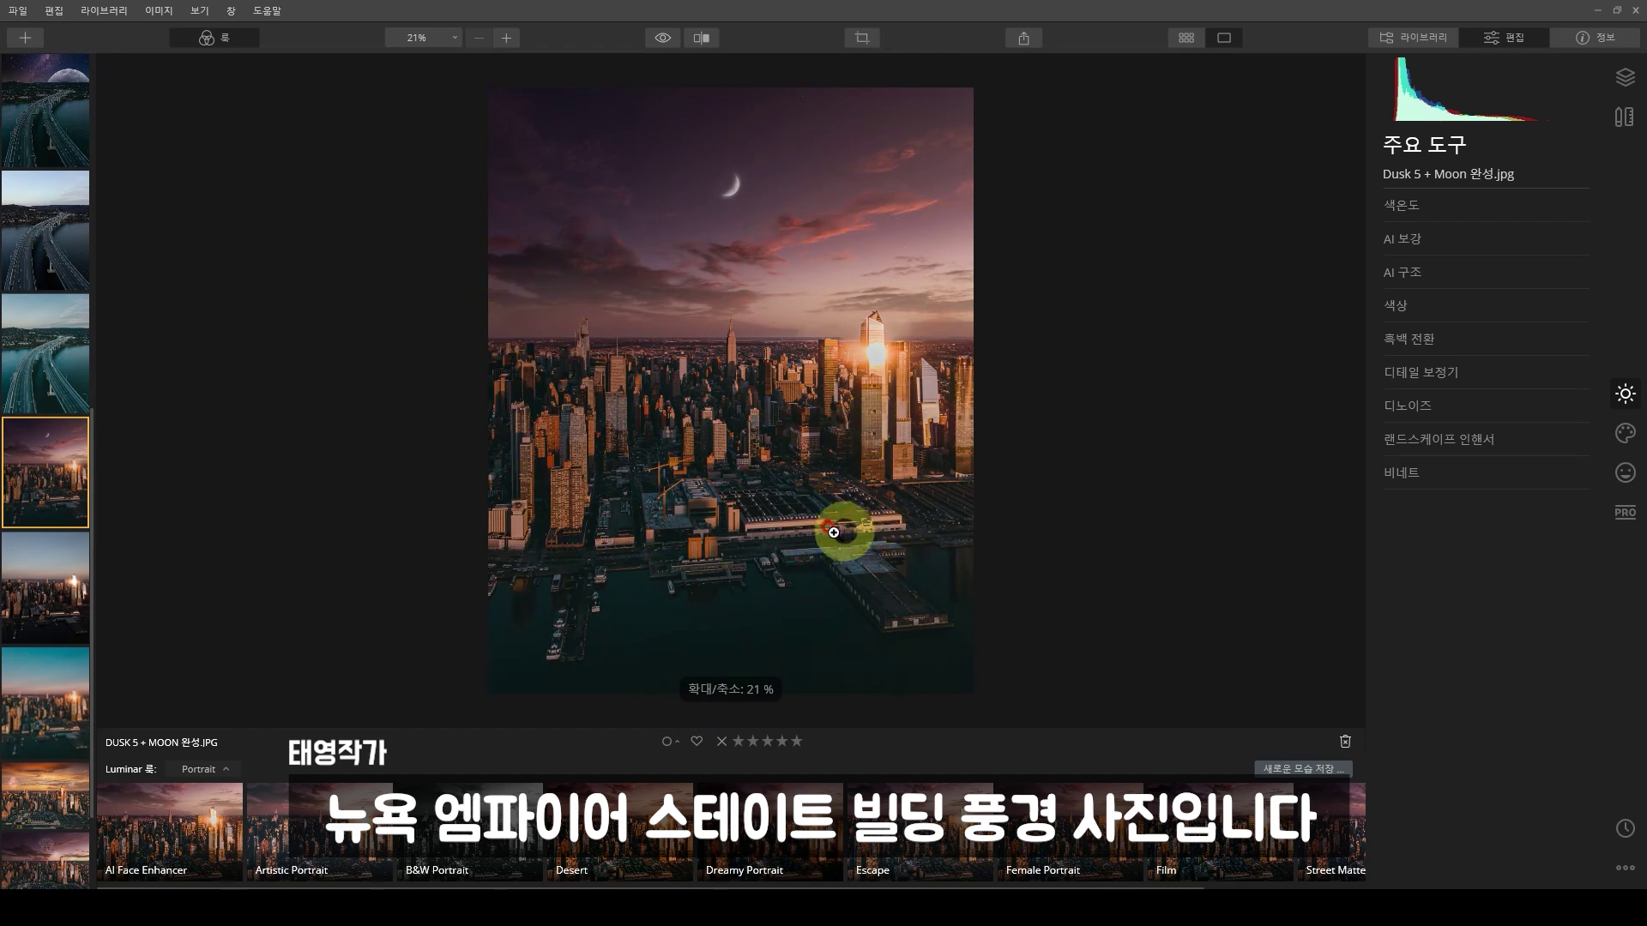
left_click_drag(722, 151, 703, 108)
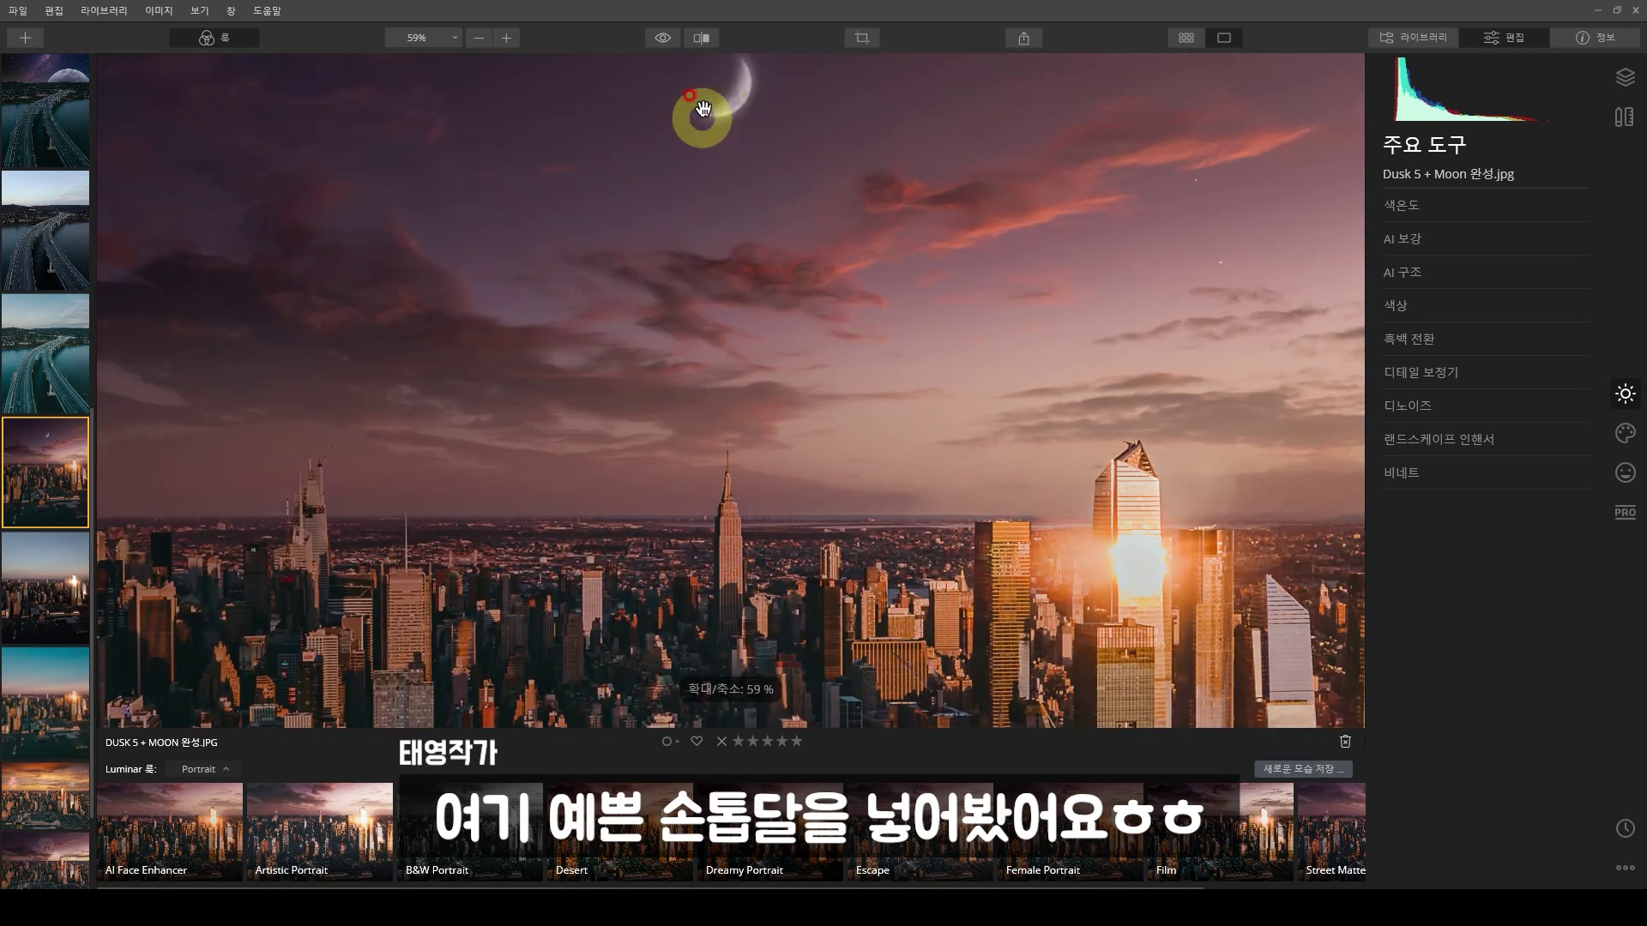
left_click(735, 105)
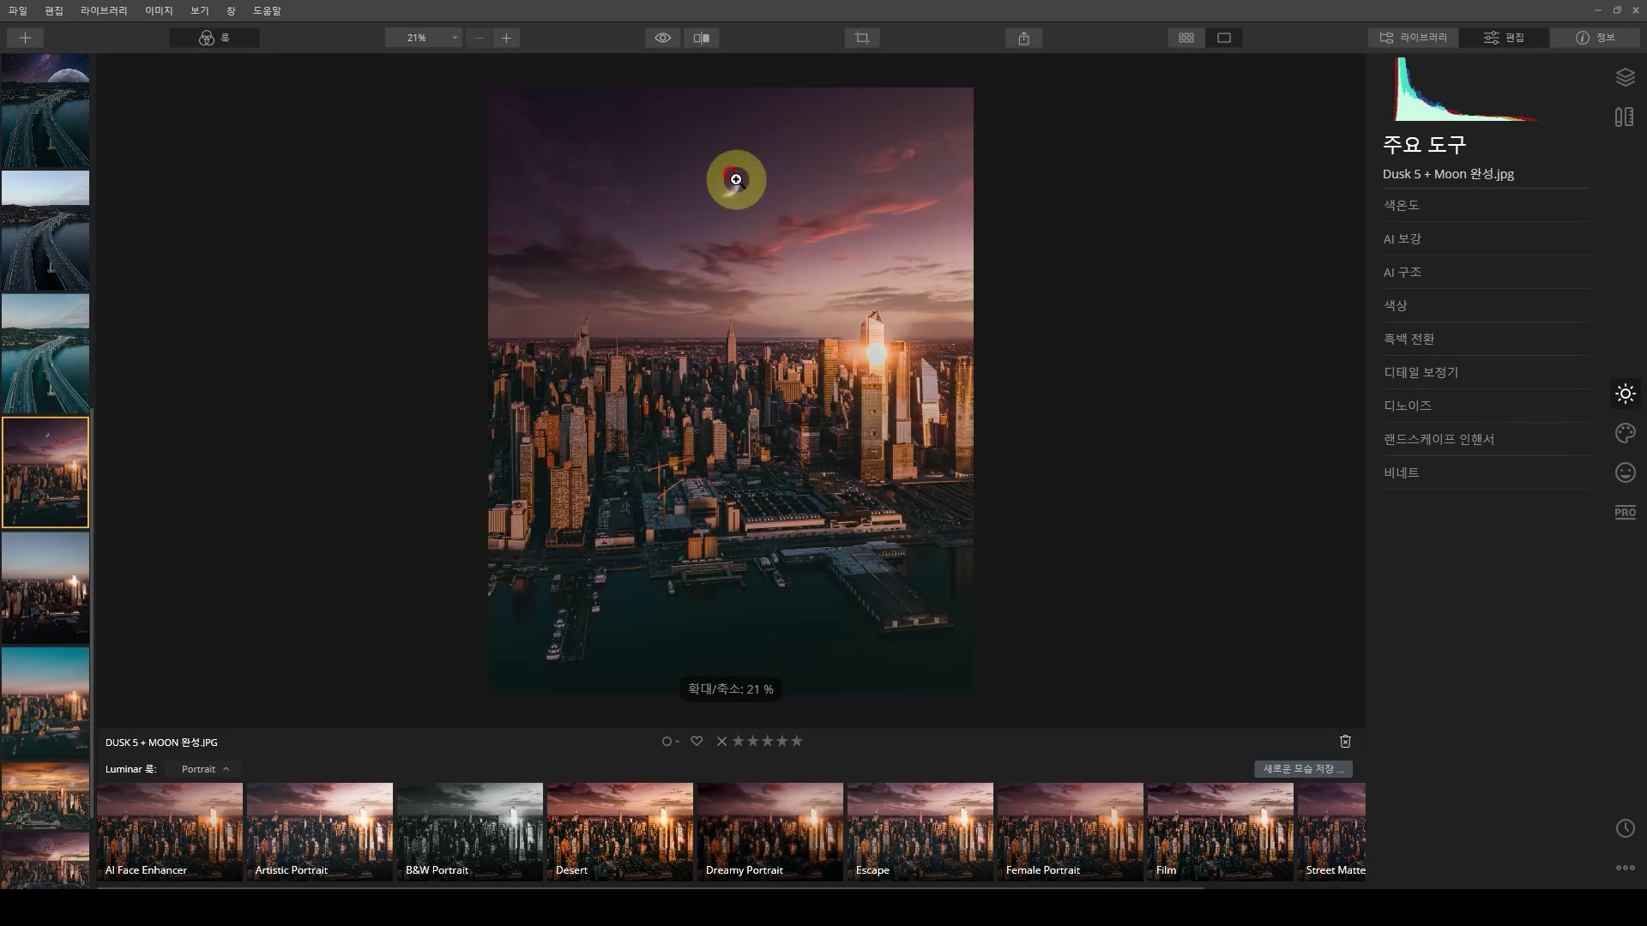
- Open the fireworks cityscape photo and zoom in on the fireworks
scroll(51, 772, "down", 3)
left_click(45, 717)
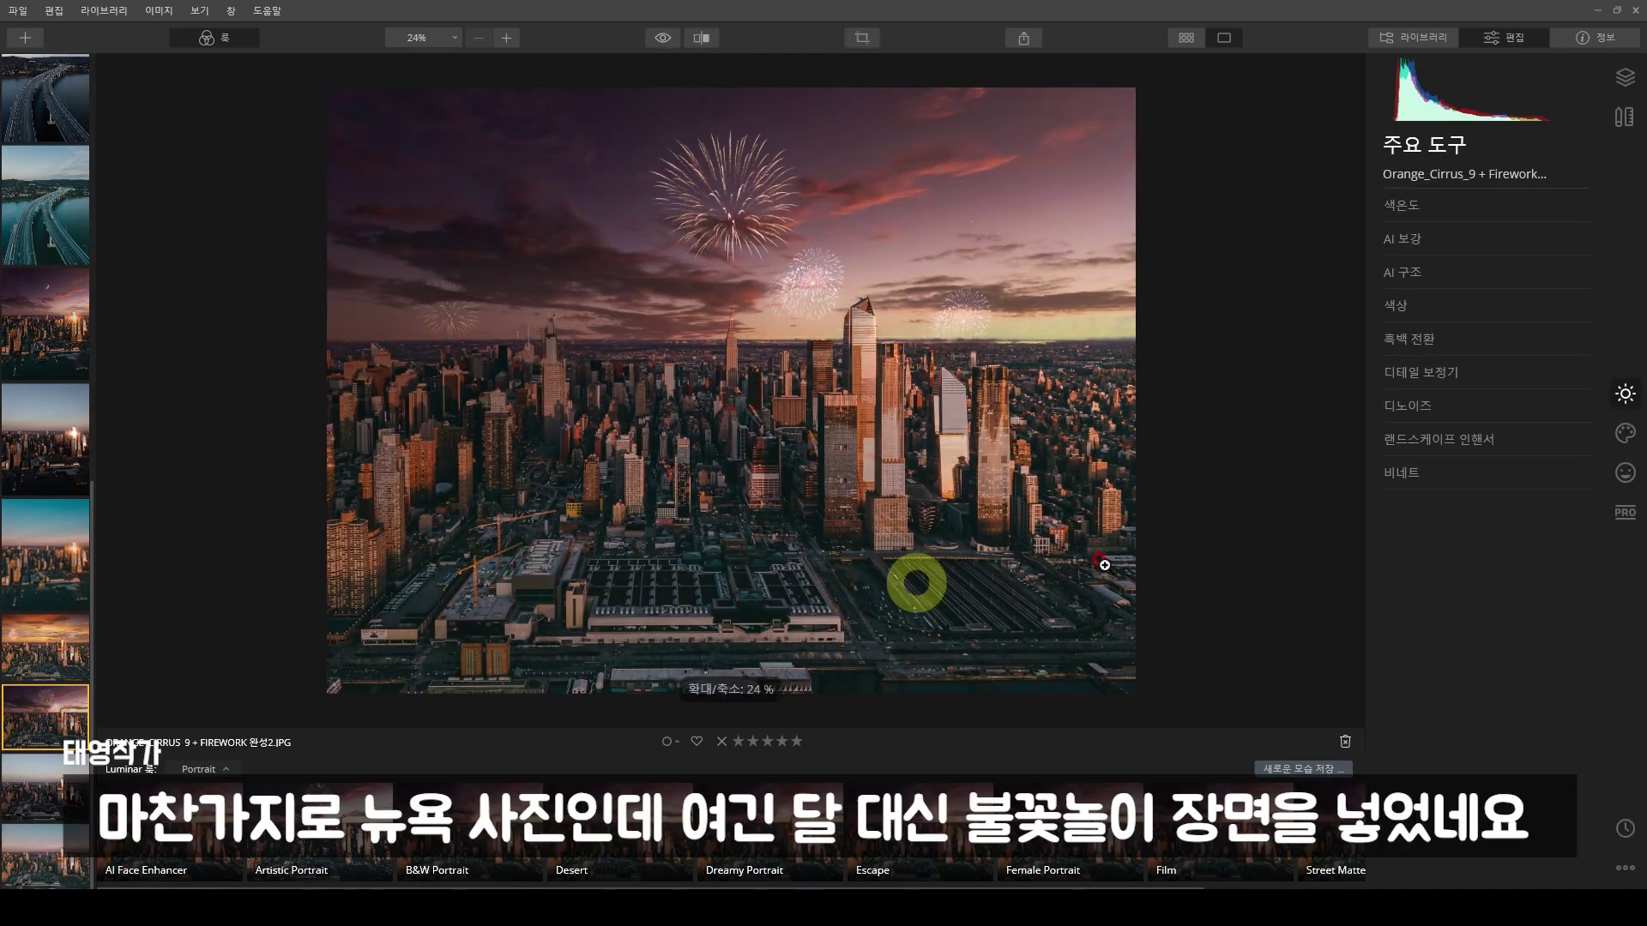
left_click(759, 197)
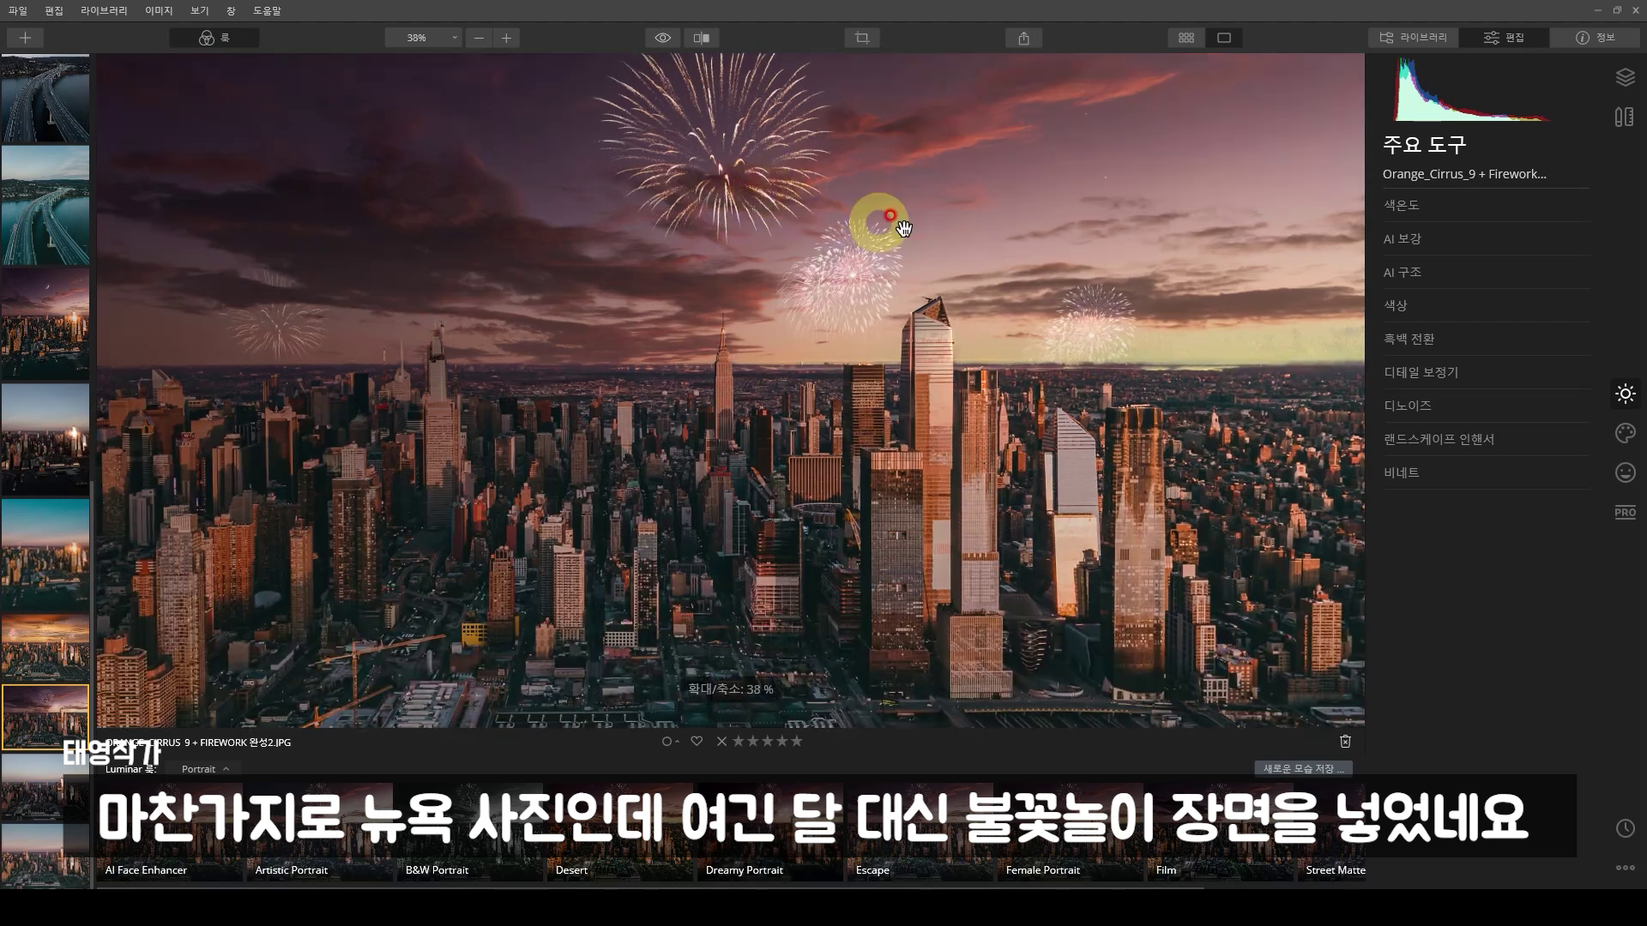
left_click(729, 206)
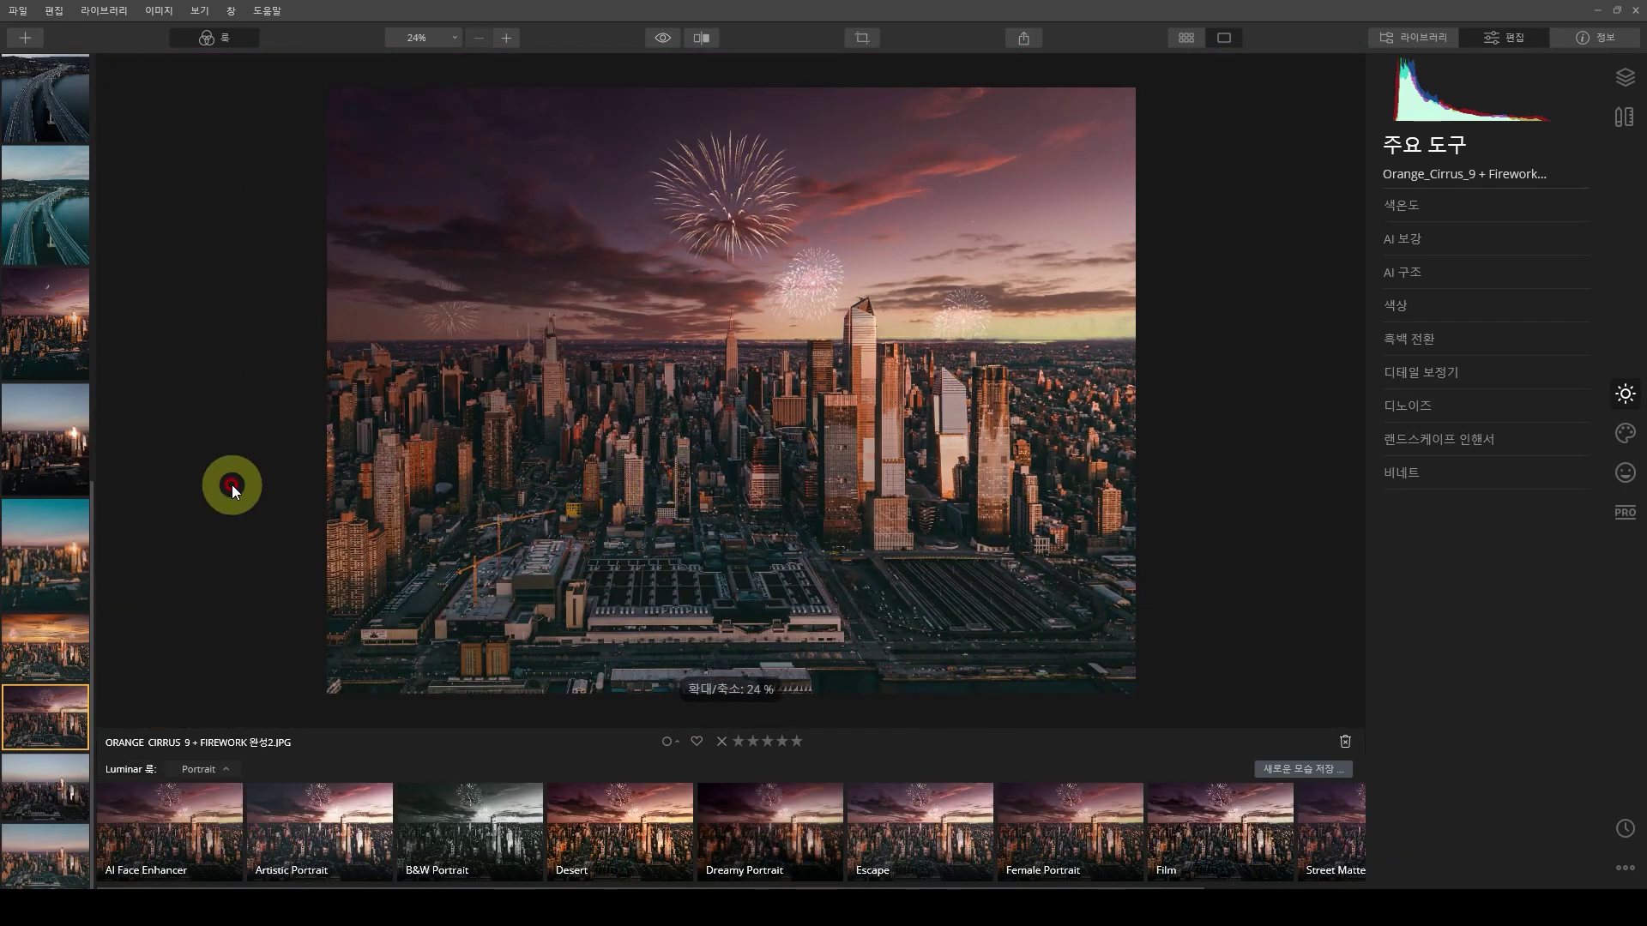
- Compare the blue-sky, purple dusk and unedited original versions of the city photo
left_click(51, 566)
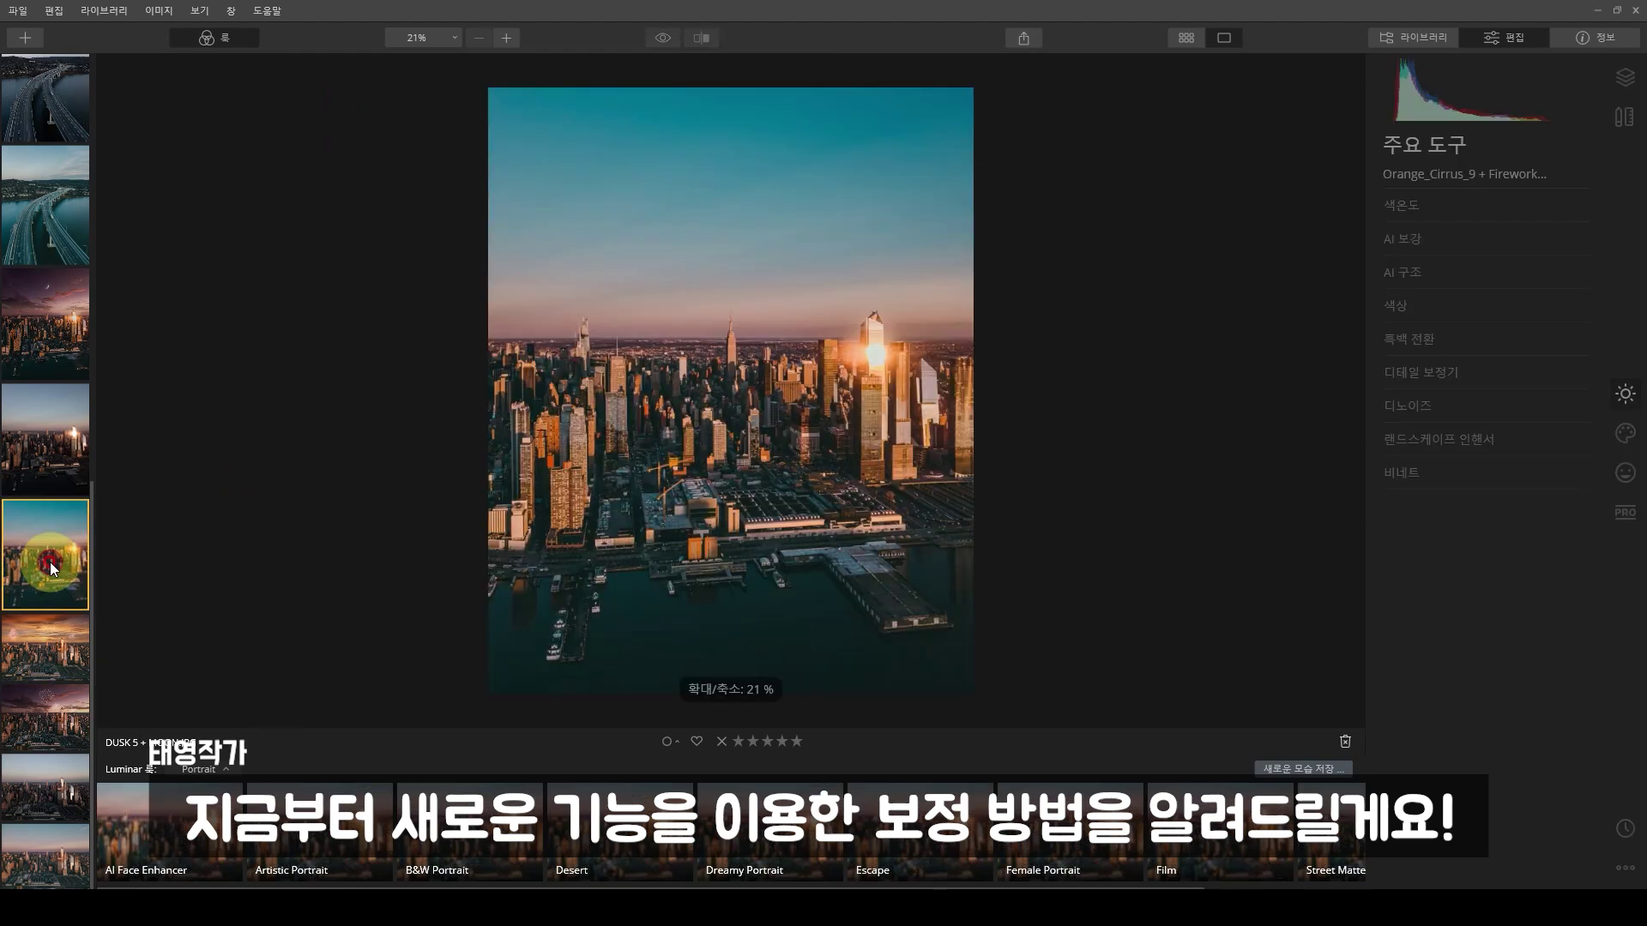
left_click(62, 344)
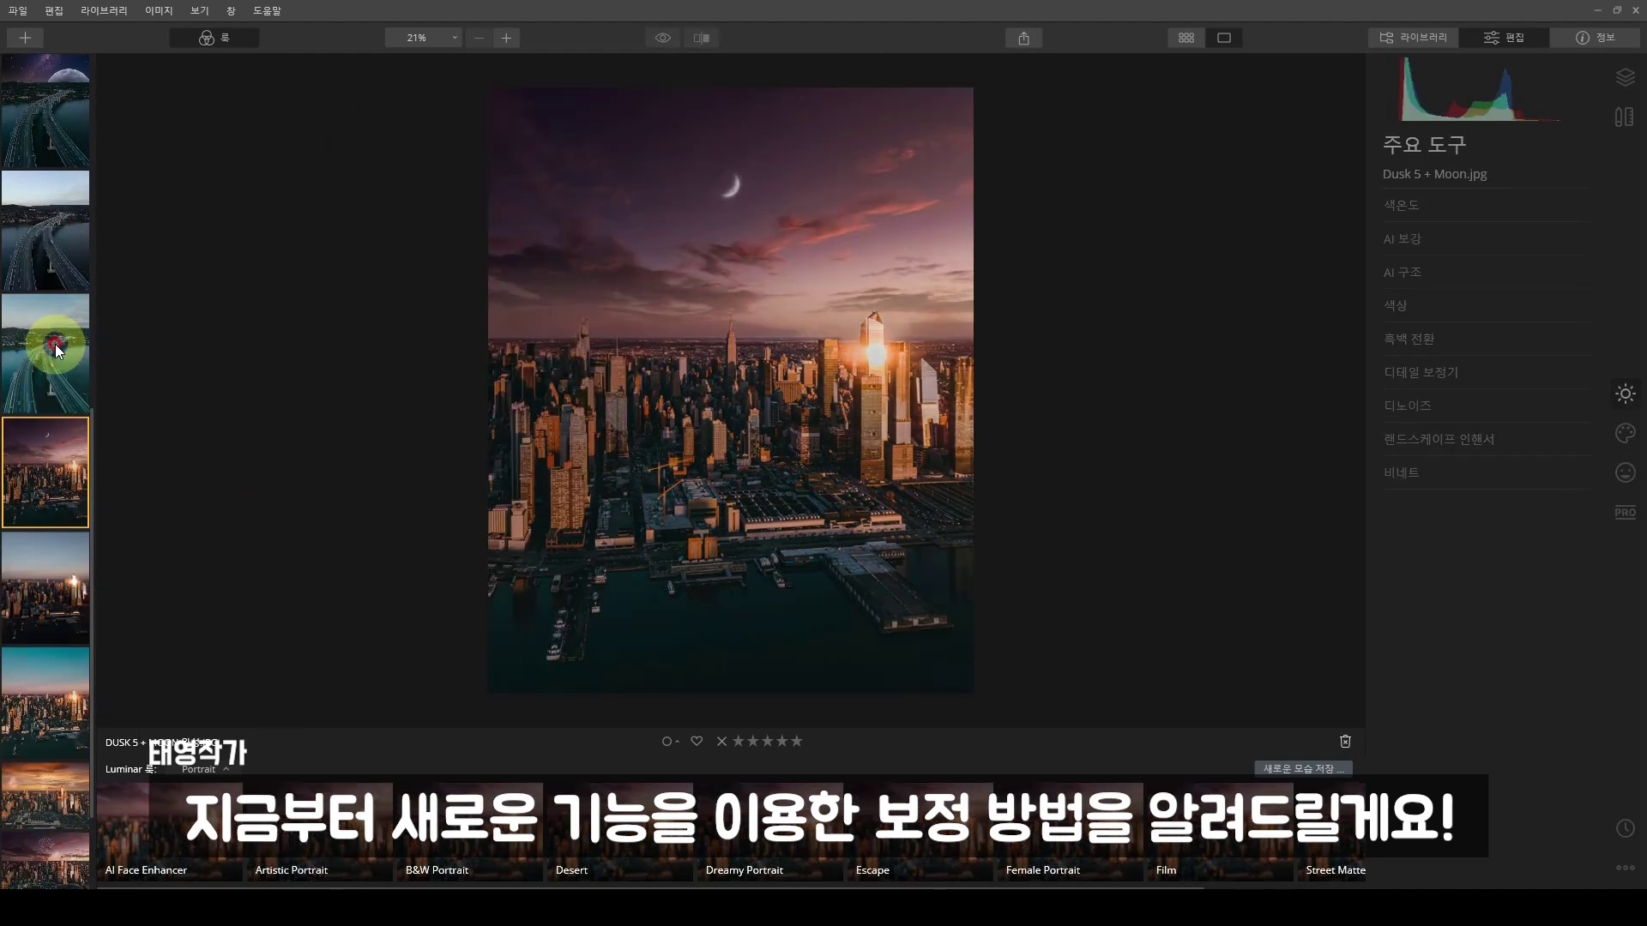
left_click(50, 710)
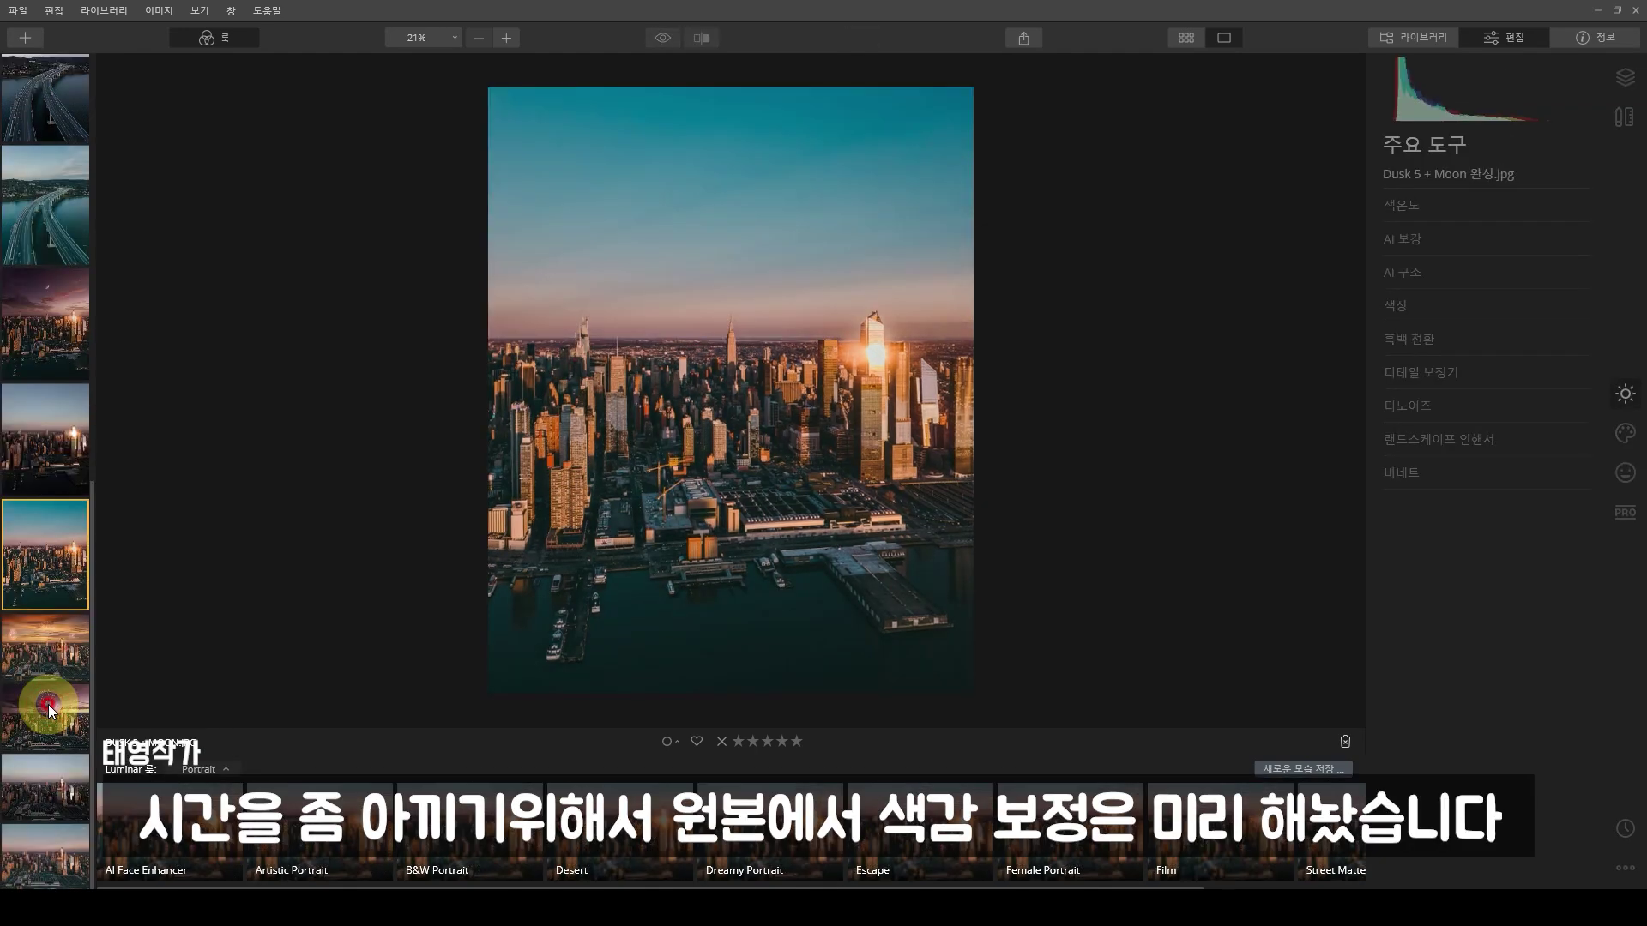
left_click(62, 452)
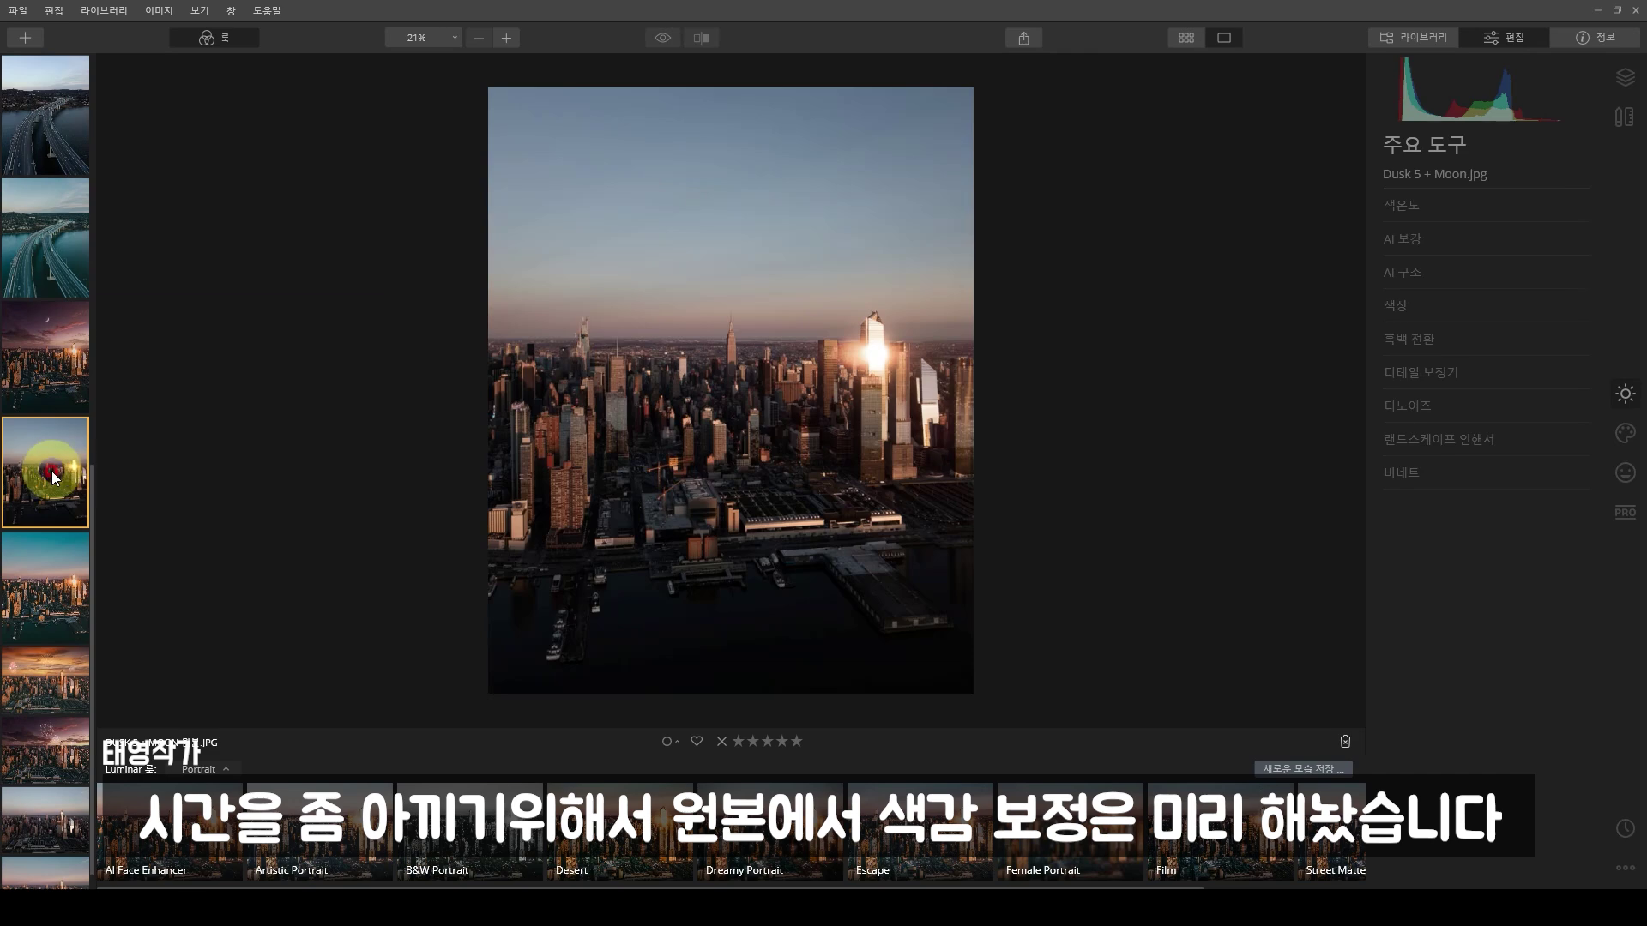
left_click(51, 590)
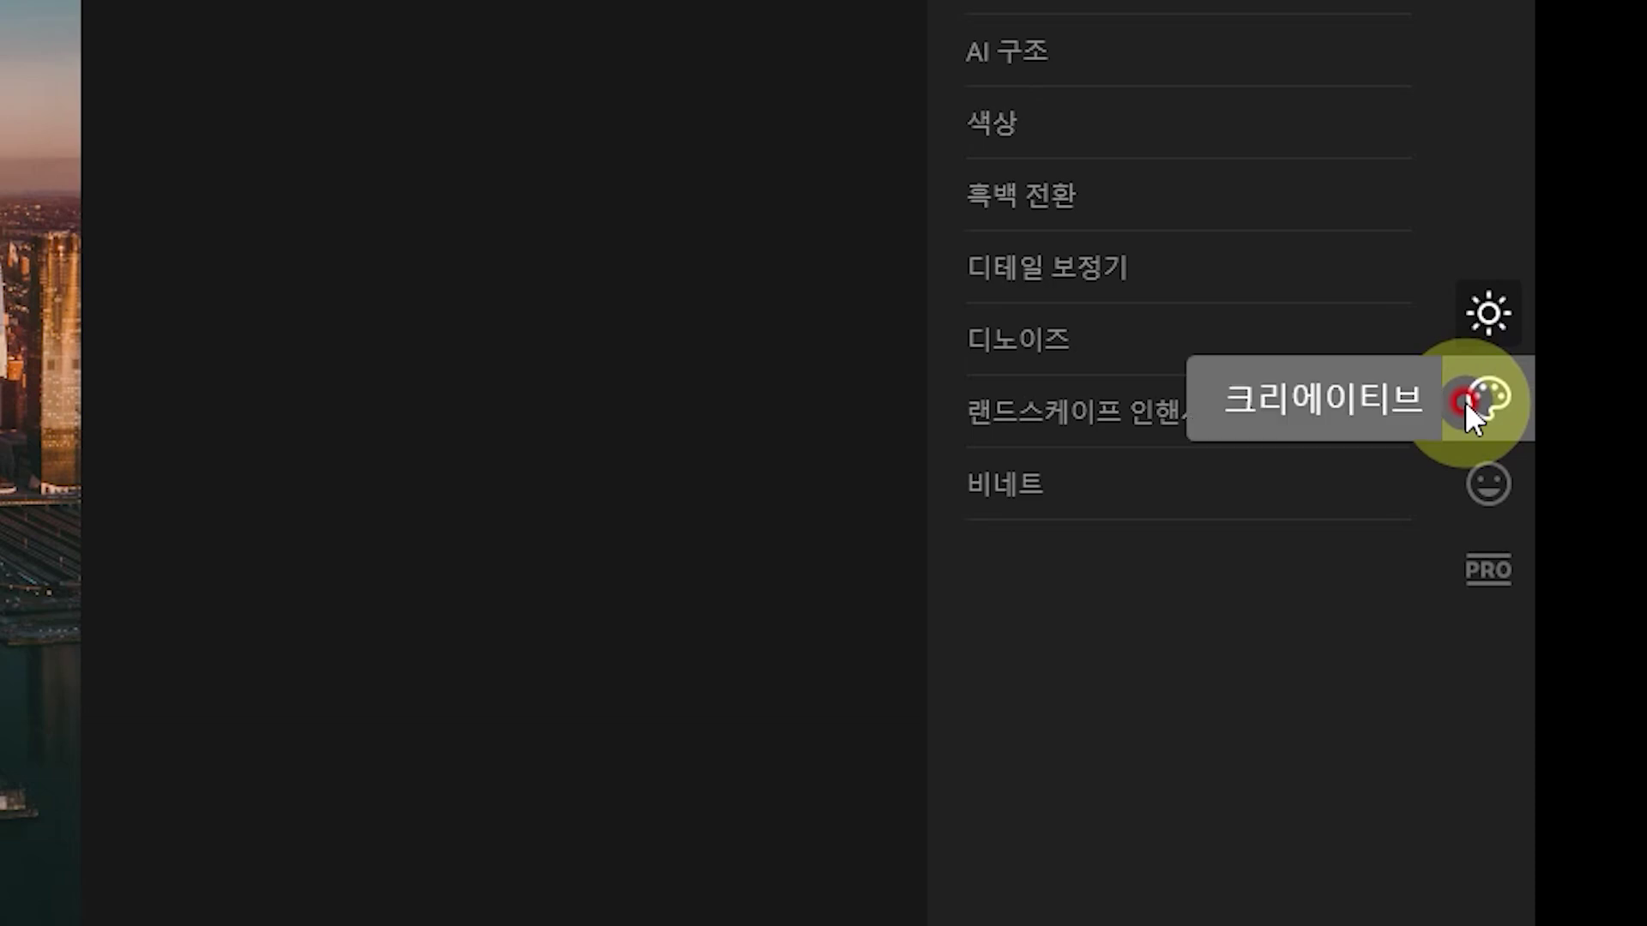
- In the Creative tools, expand AI Sky Replacement and apply the Colourful Sunrise 03 sky
left_click(1464, 400)
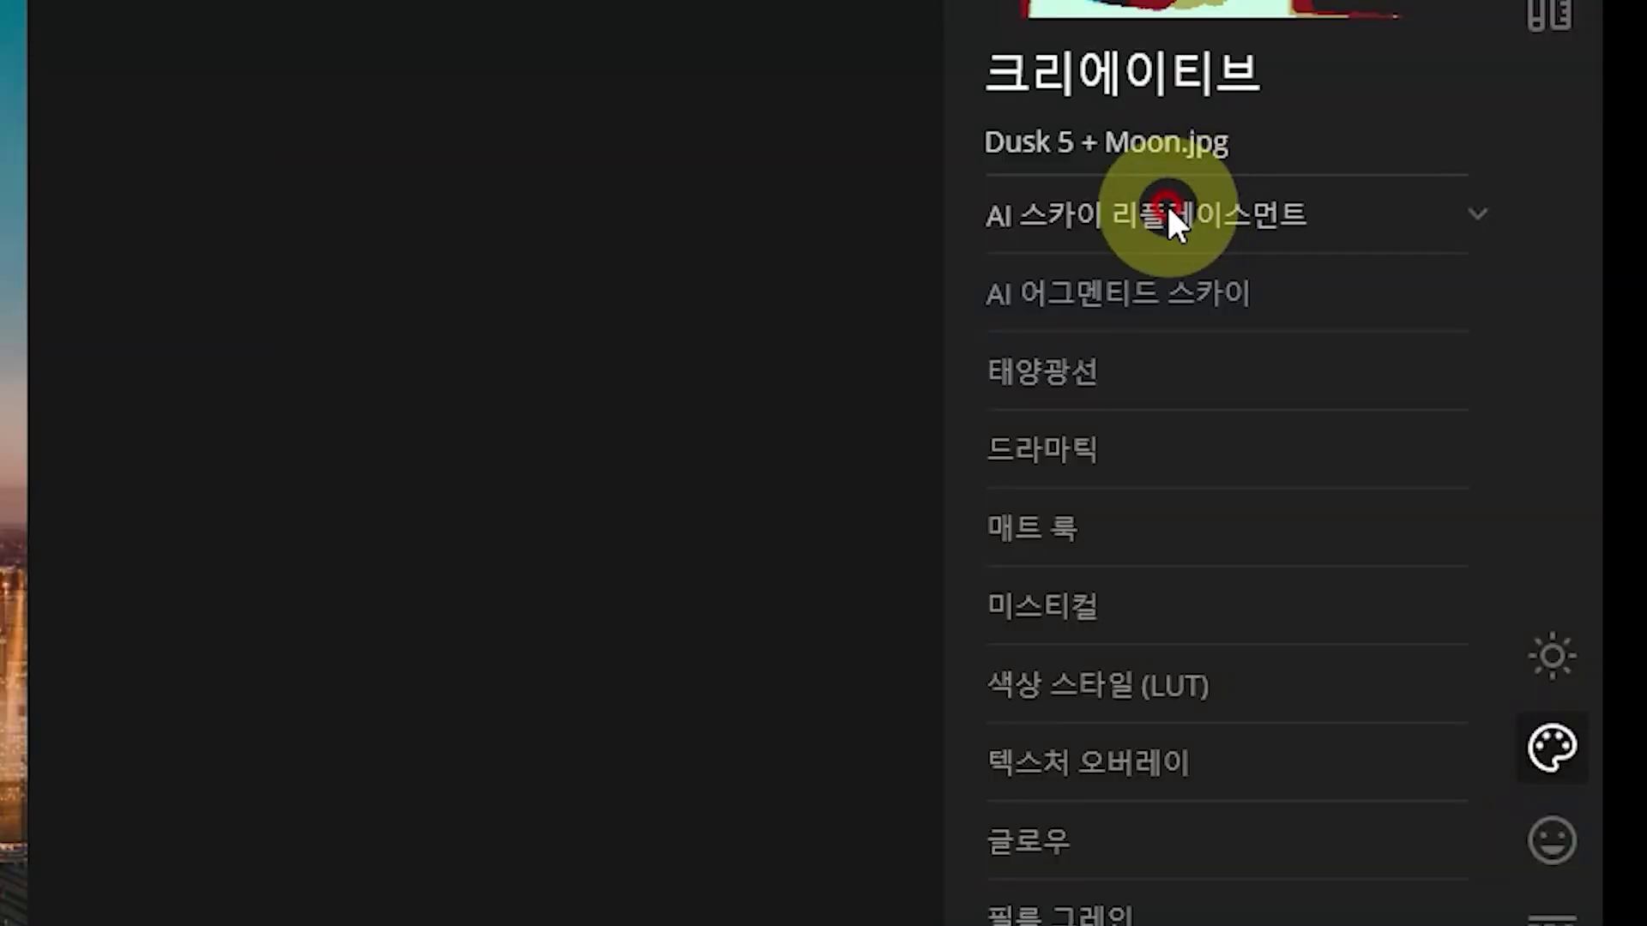
left_click(1472, 203)
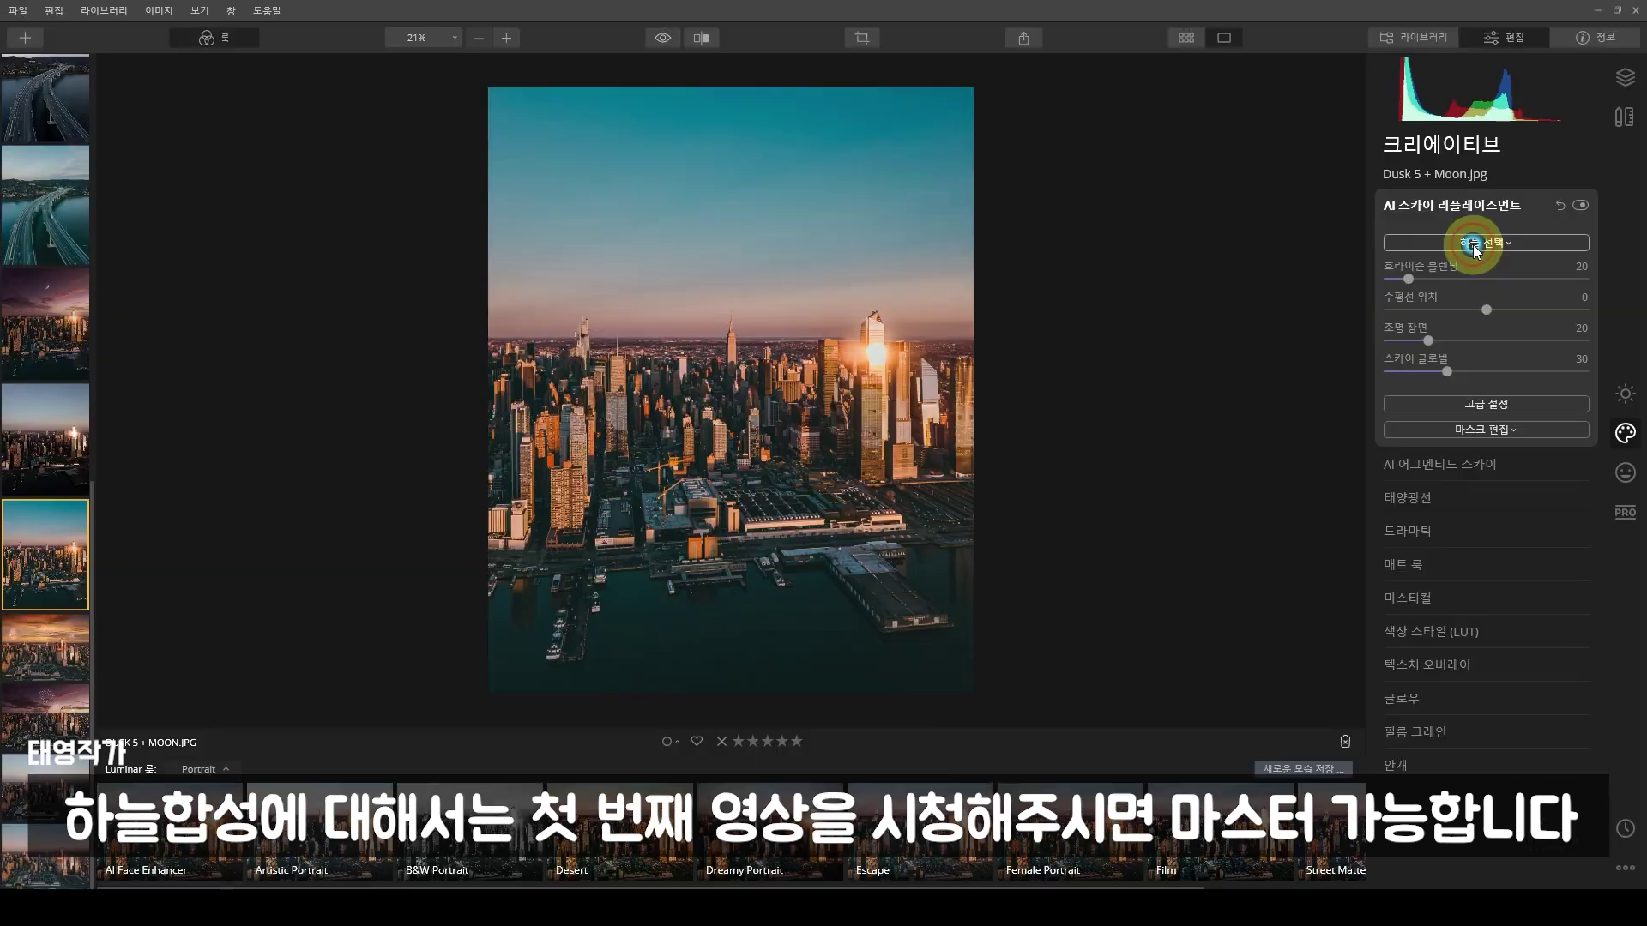
left_click(1428, 239)
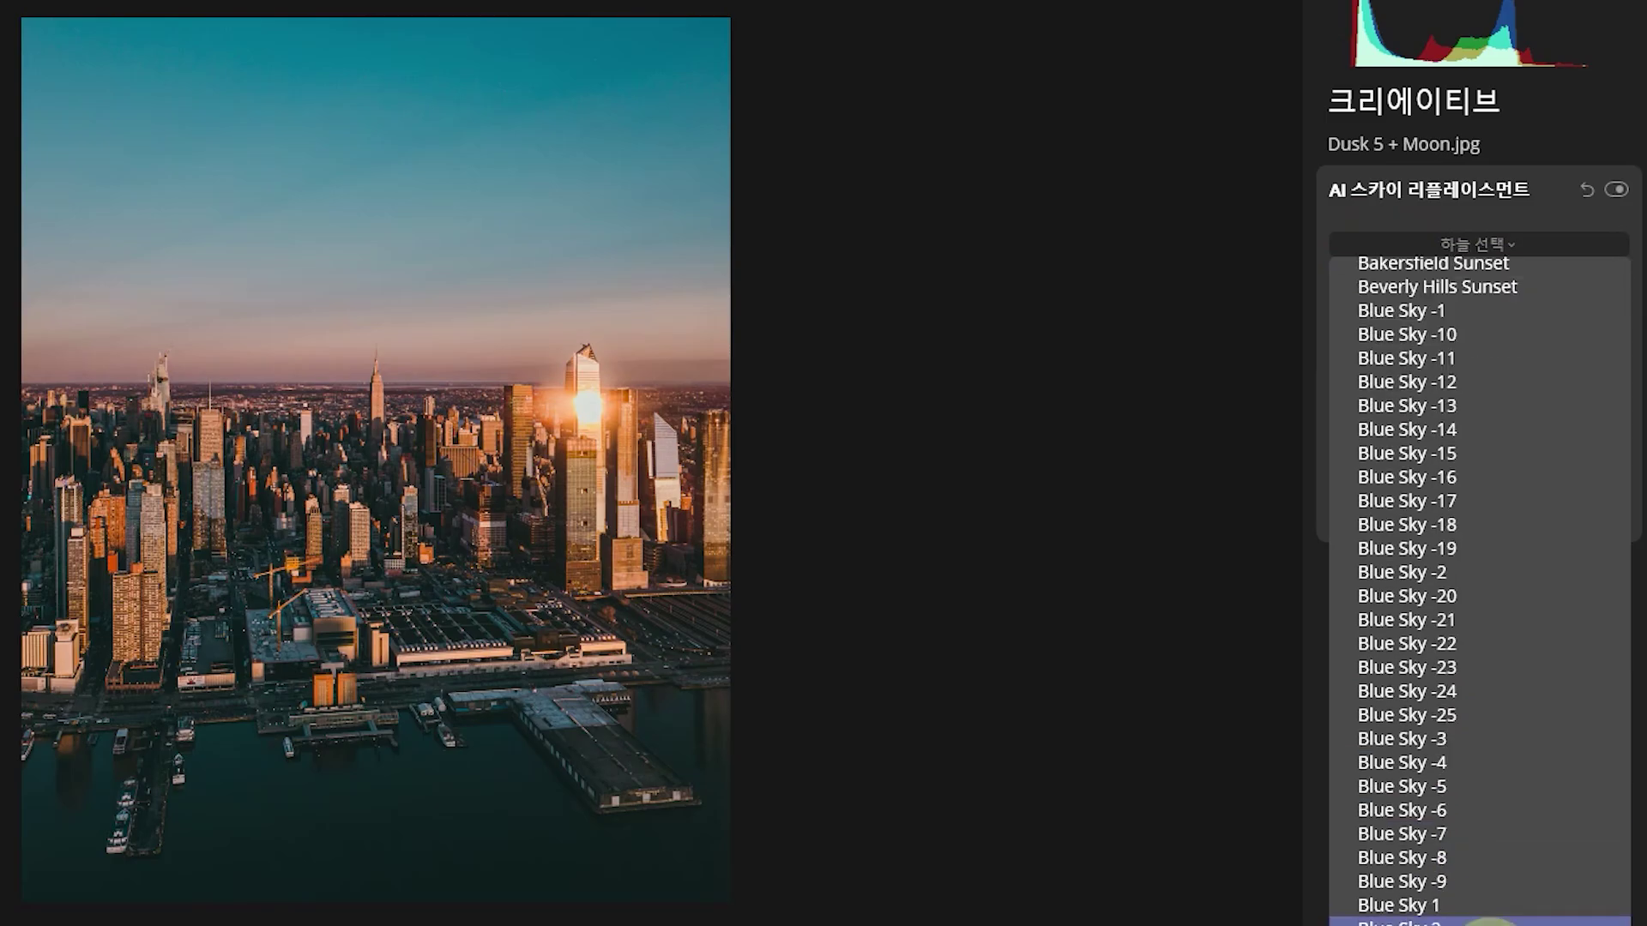
scroll(1499, 661, "down", 4)
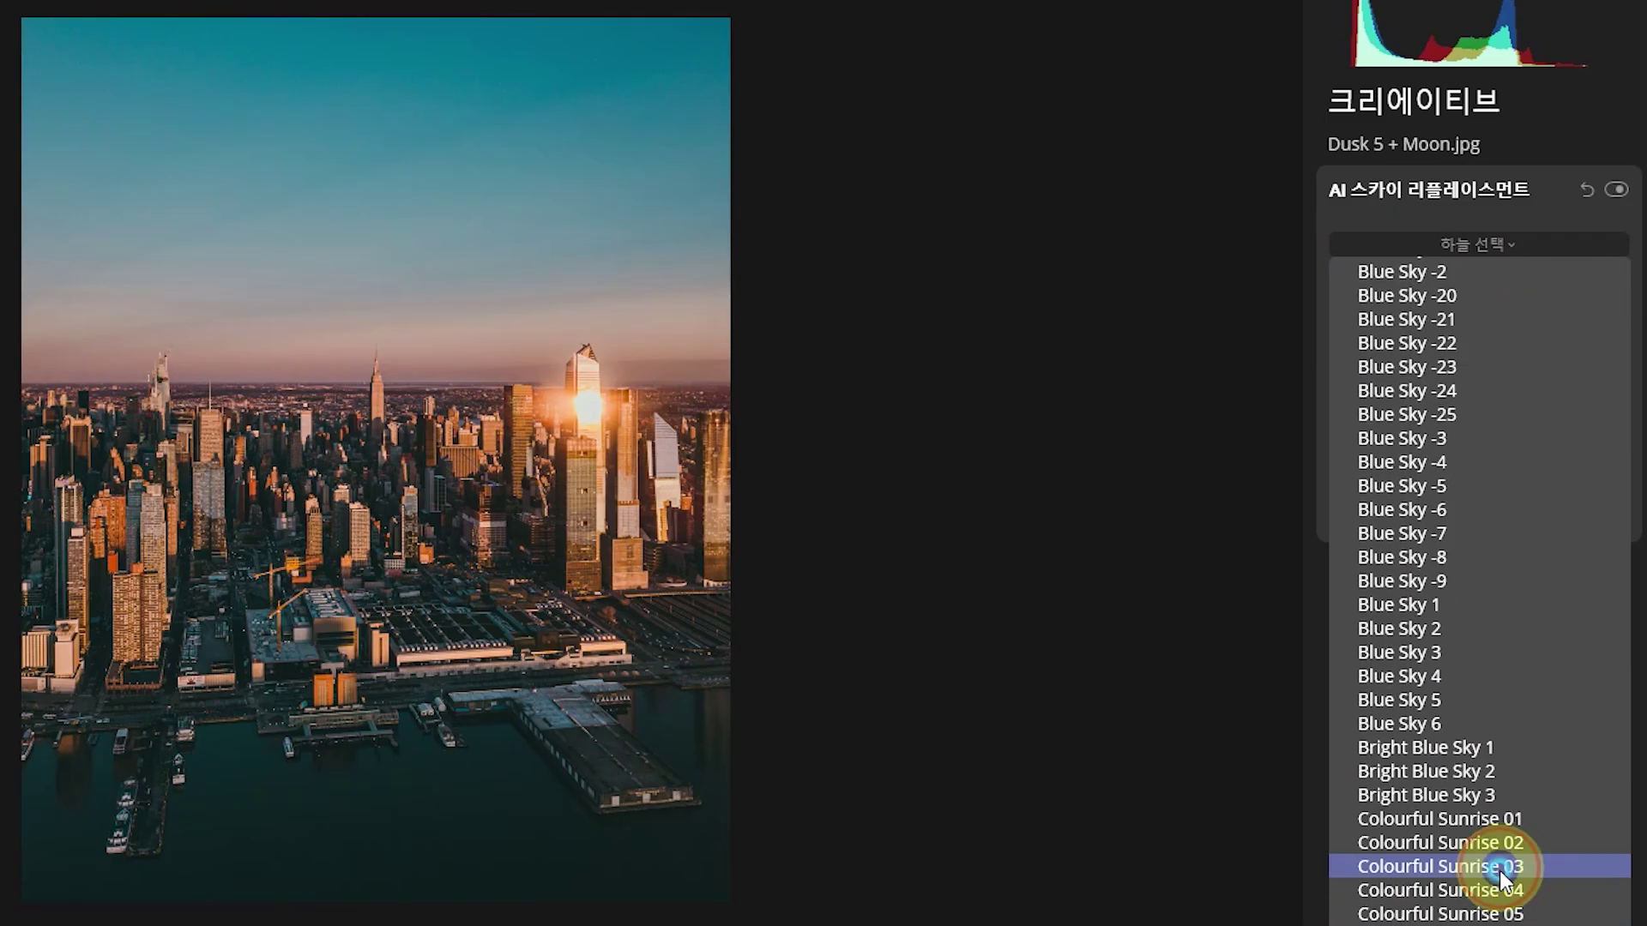
left_click(1501, 867)
- Try the Dramatic Sky -16 sky, then settle on Dramatic Sky -4
left_click(1501, 247)
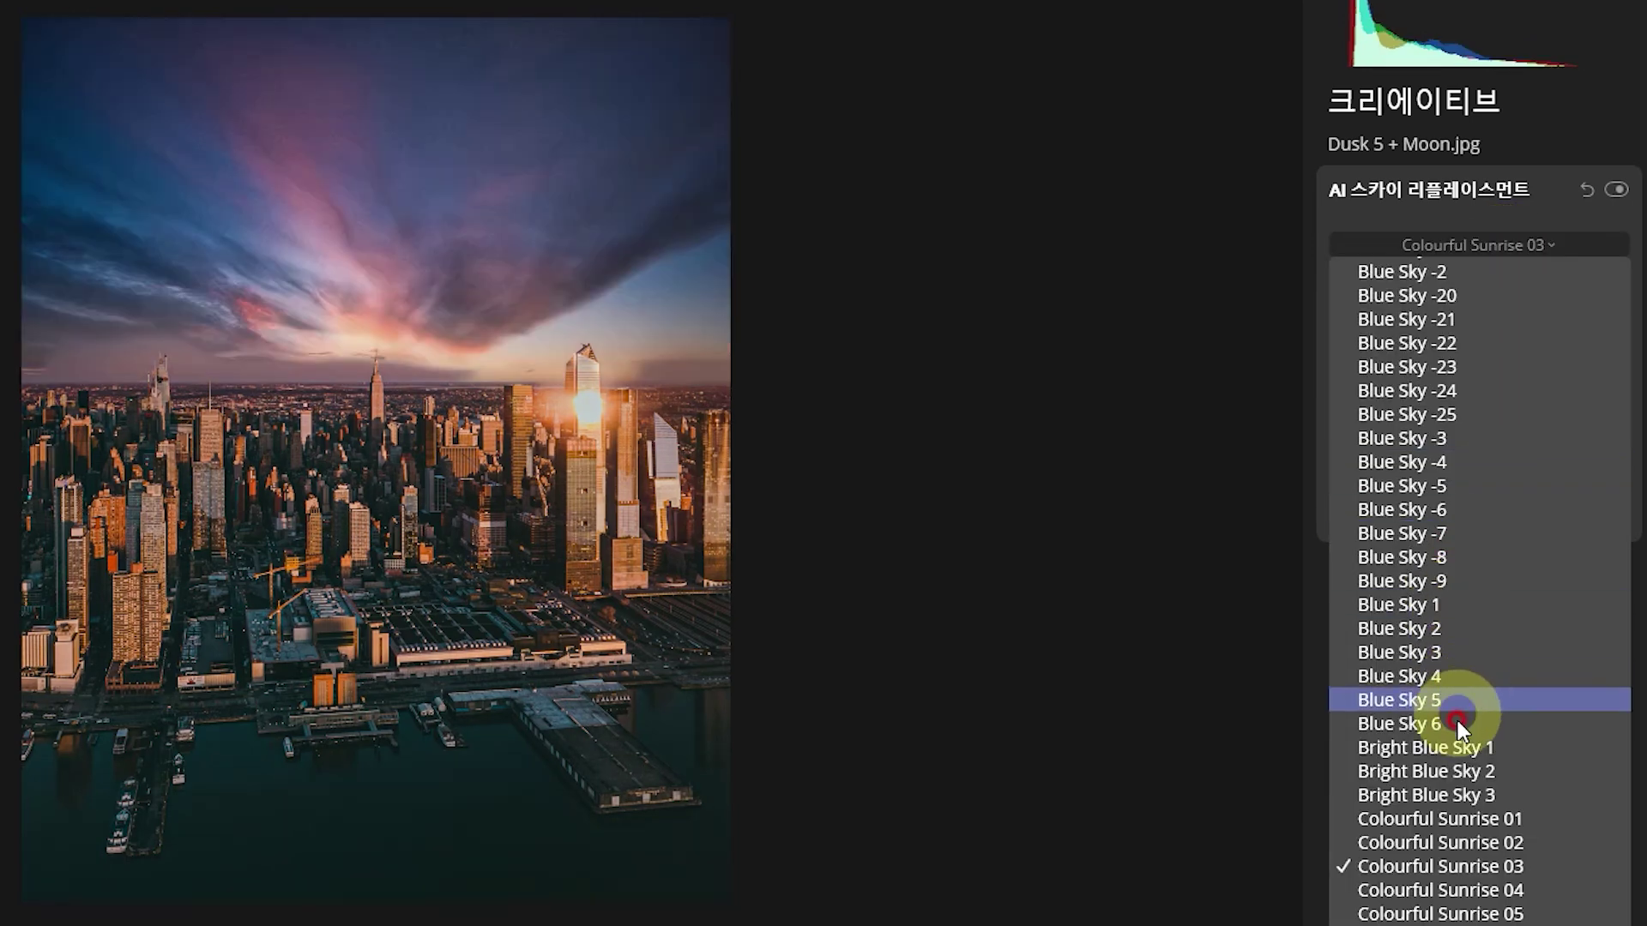
scroll(1458, 721, "down", 5)
left_click(1479, 775)
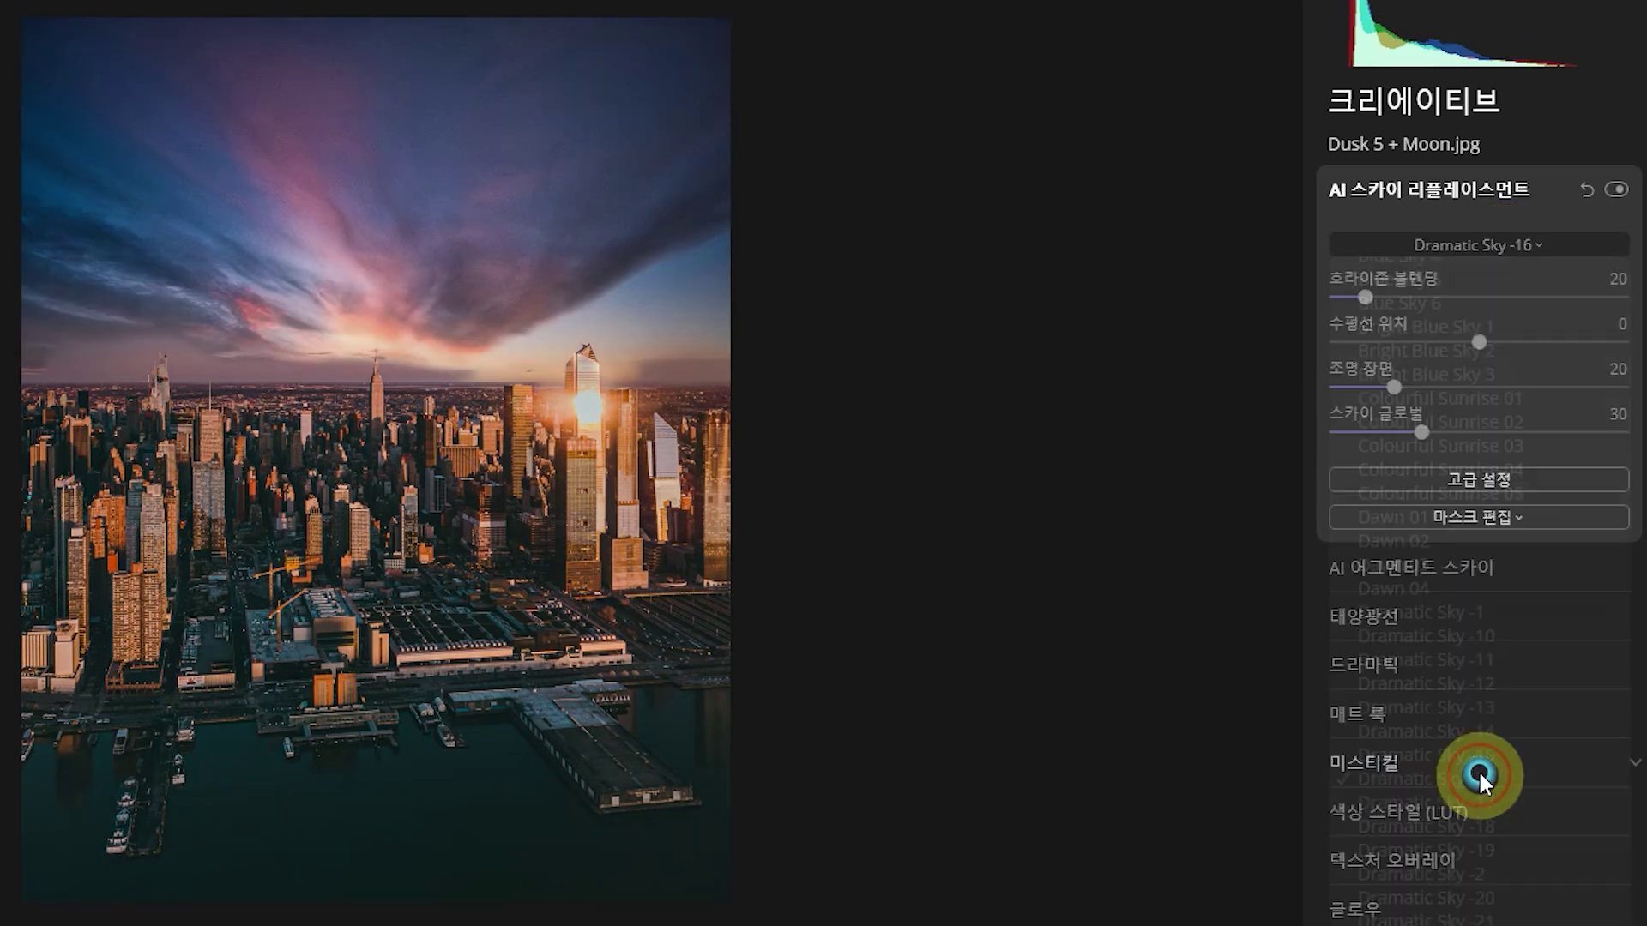
left_click(1473, 247)
scroll(1489, 755, "down", 5)
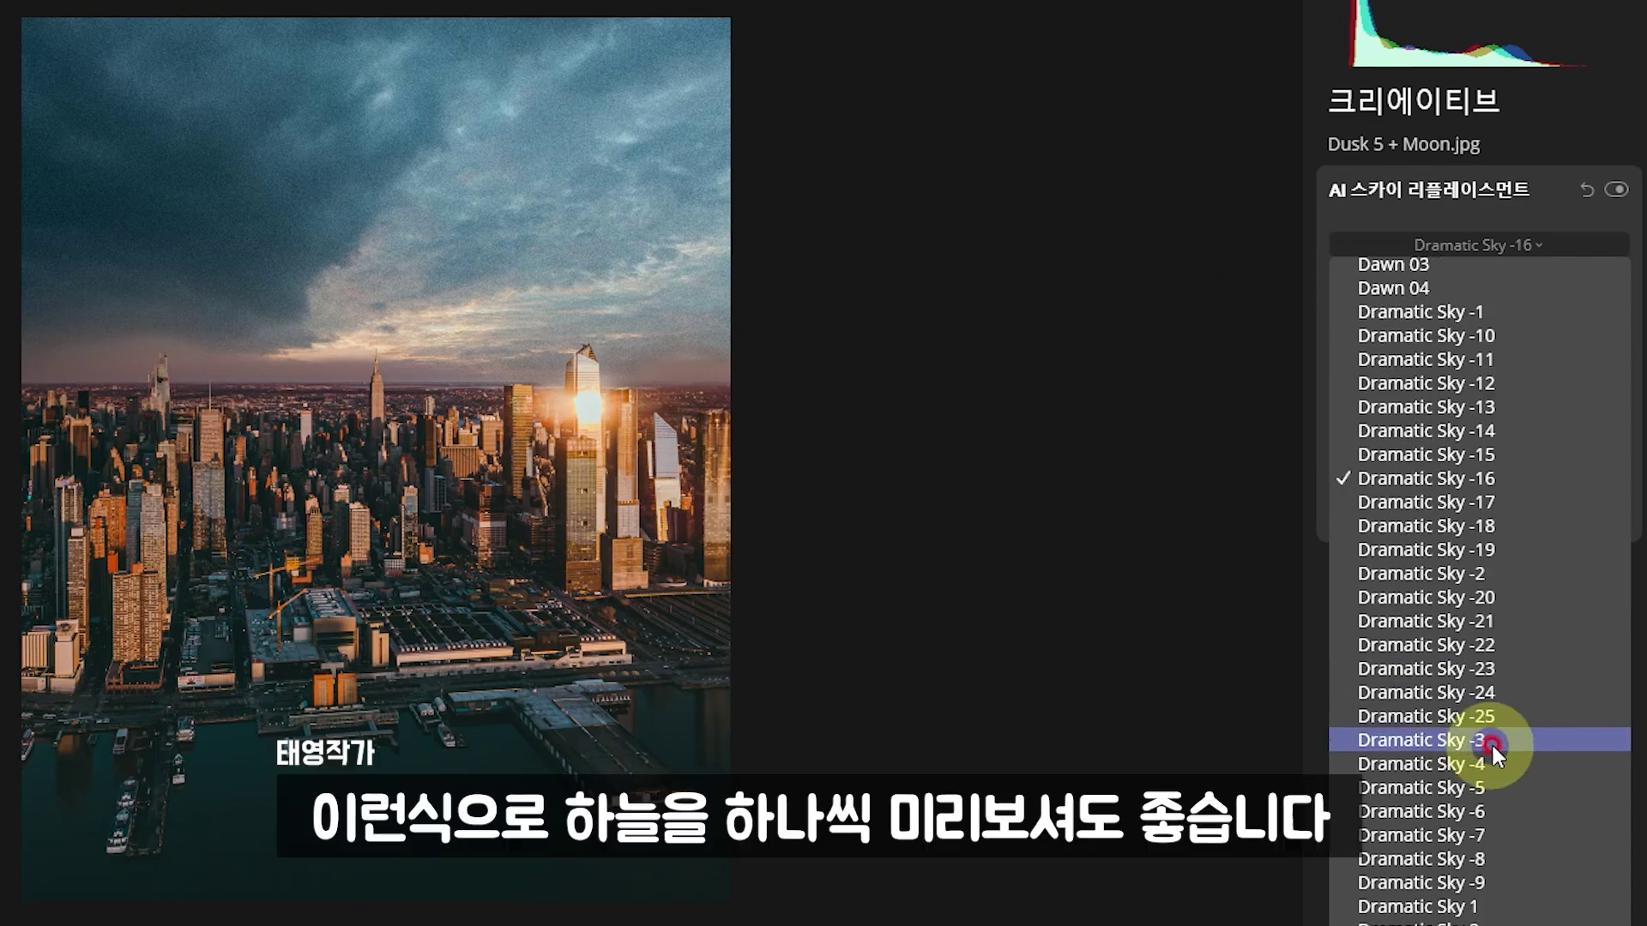
left_click(1488, 755)
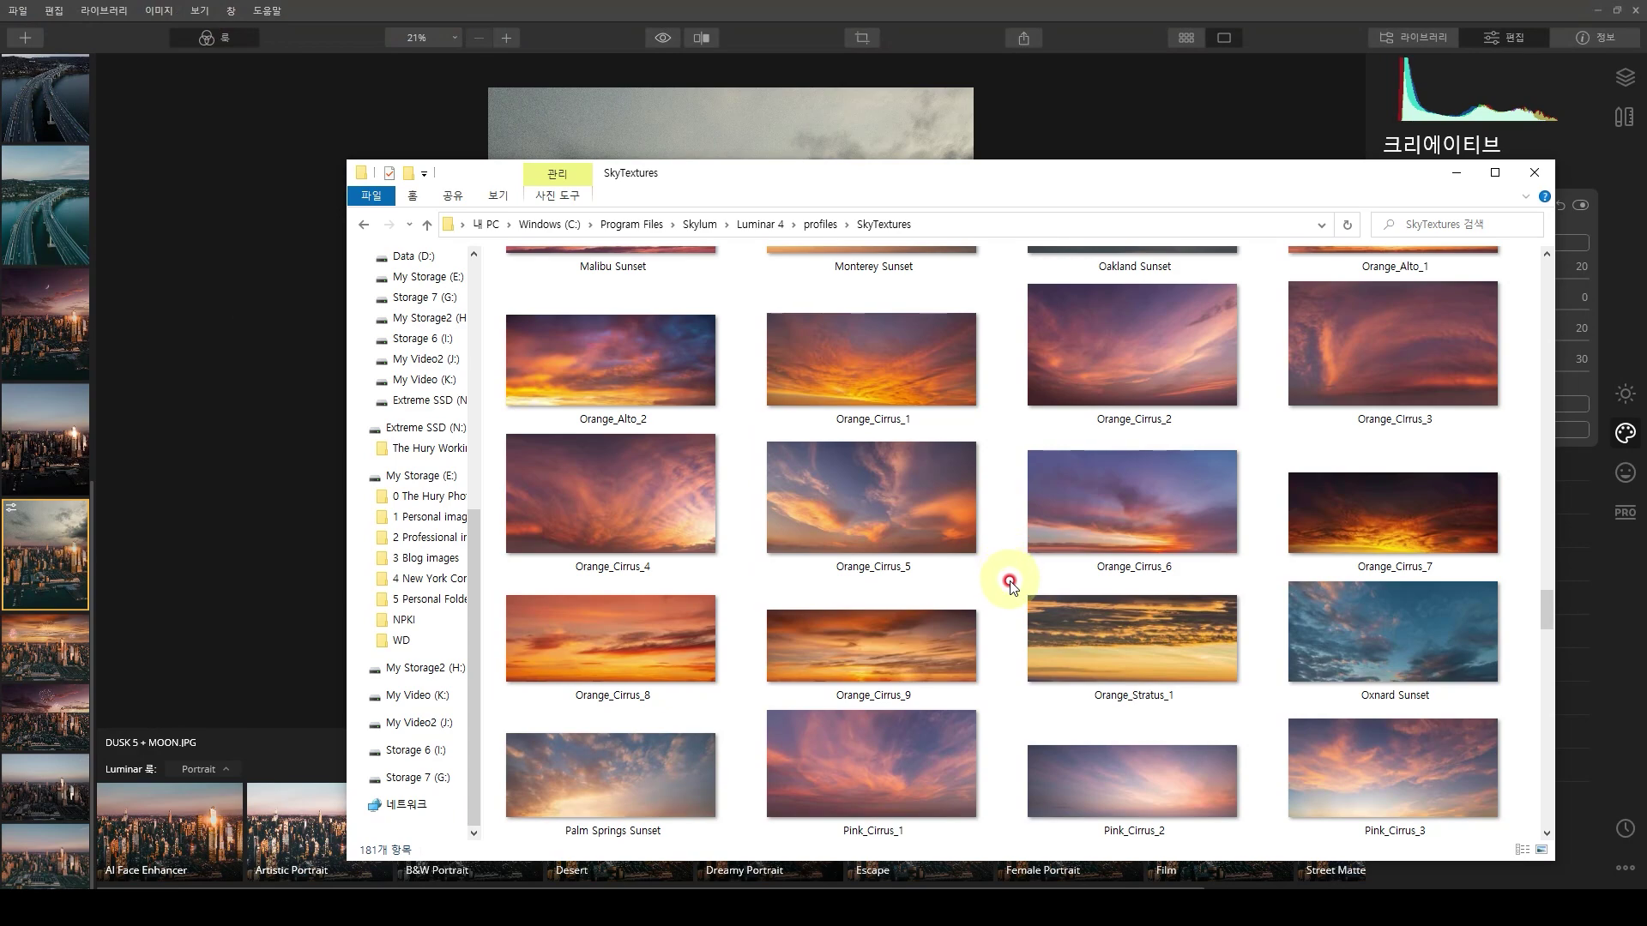
scroll(1010, 587, "down", 10)
scroll(986, 643, "up", 10)
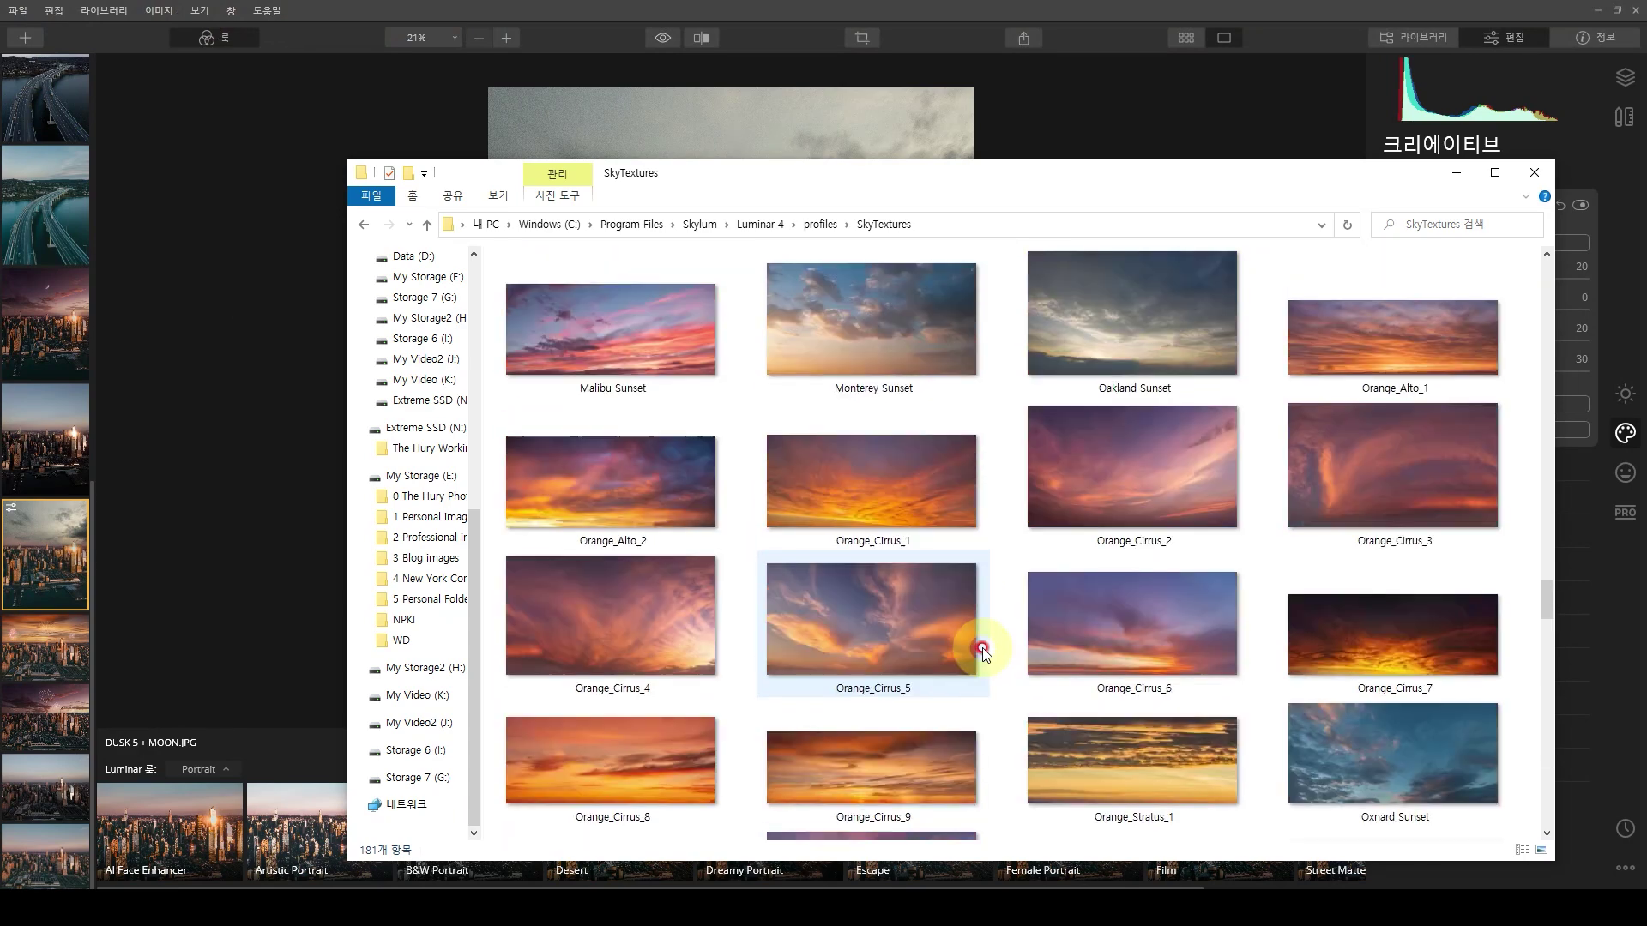
scroll(978, 652, "up", 5)
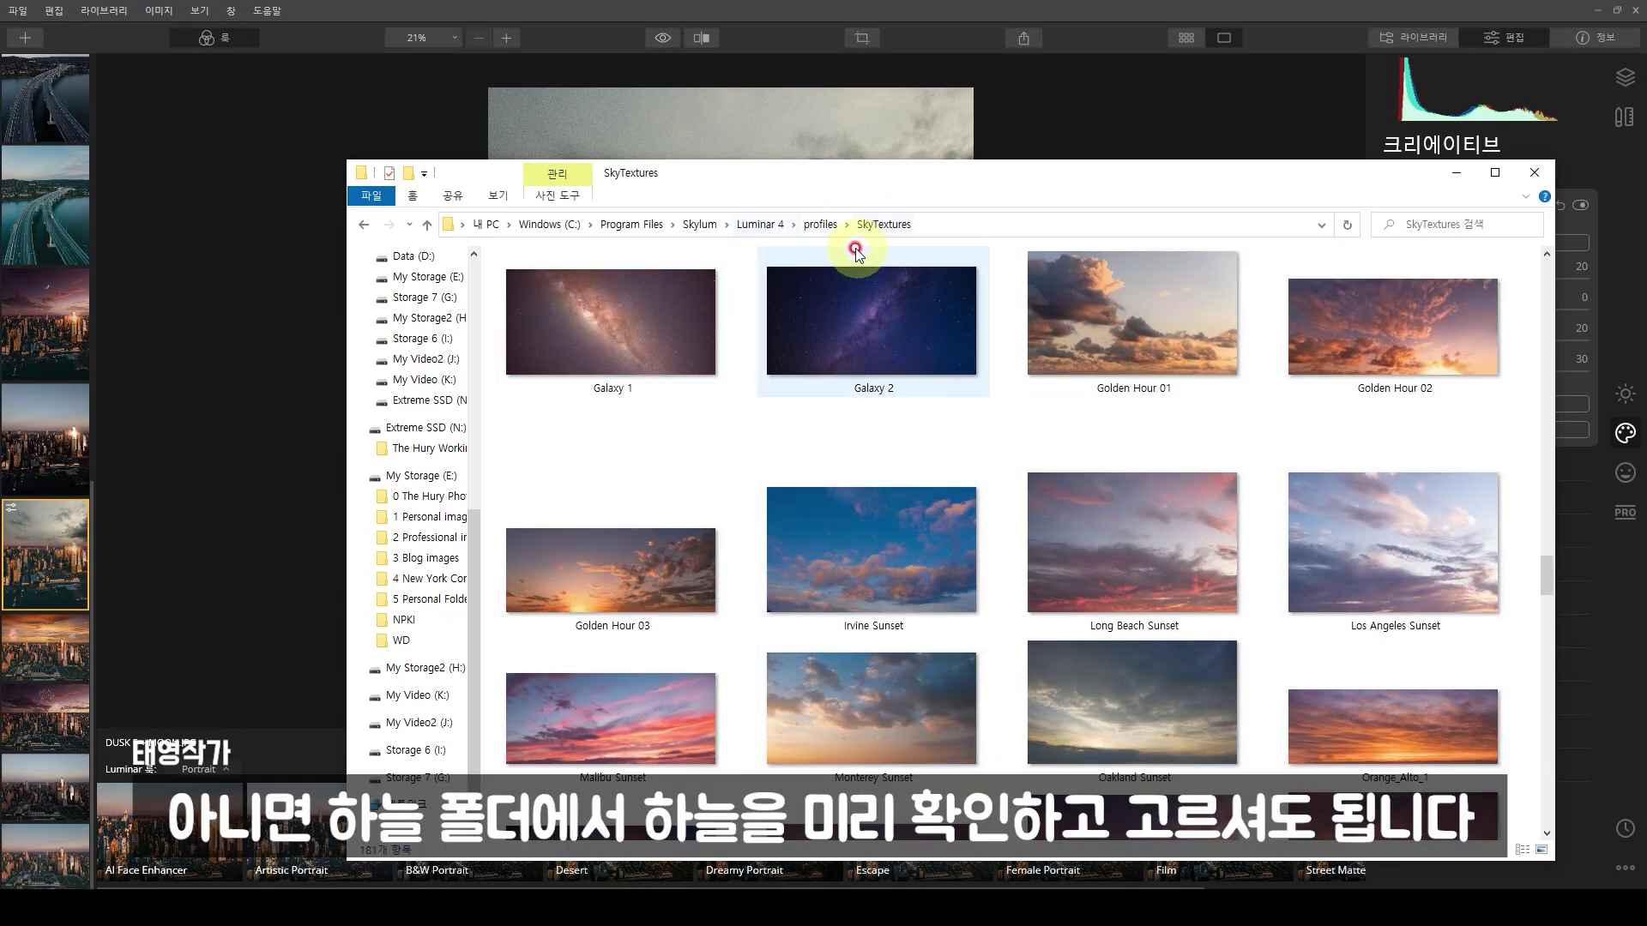
left_click_drag(875, 176, 794, 123)
scroll(823, 472, "down", 10)
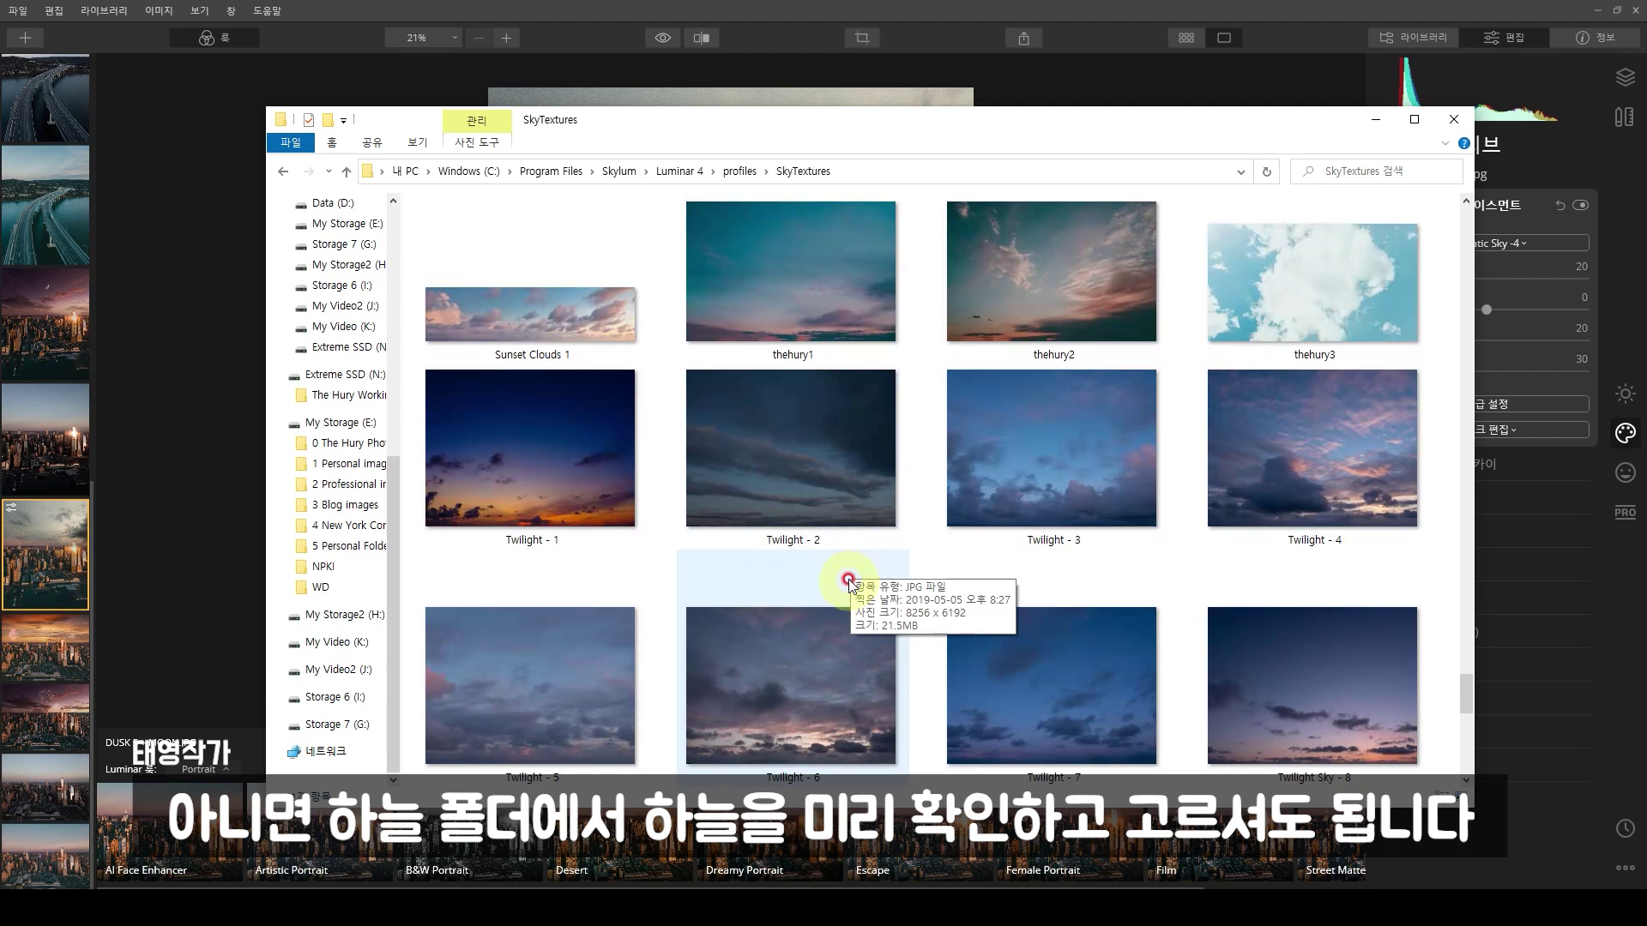
scroll(855, 561, "up", 5)
scroll(866, 570, "up", 5)
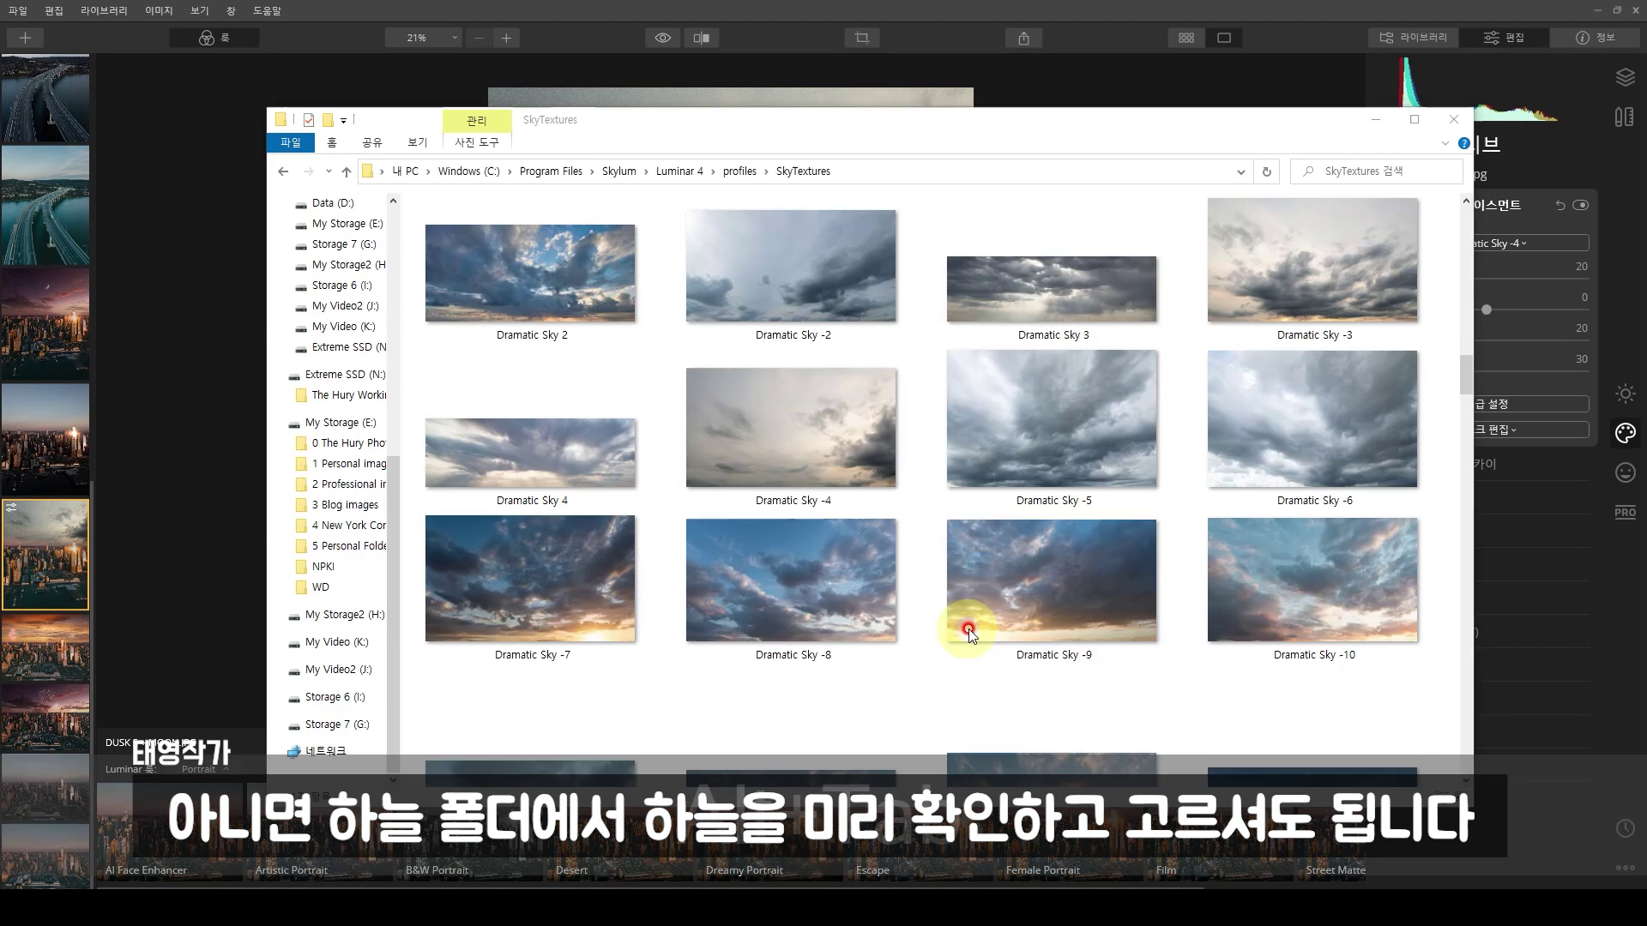
- Replace the city's sky with the Dusk 05 preset
scroll(901, 609, "down", 5)
left_click(1507, 246)
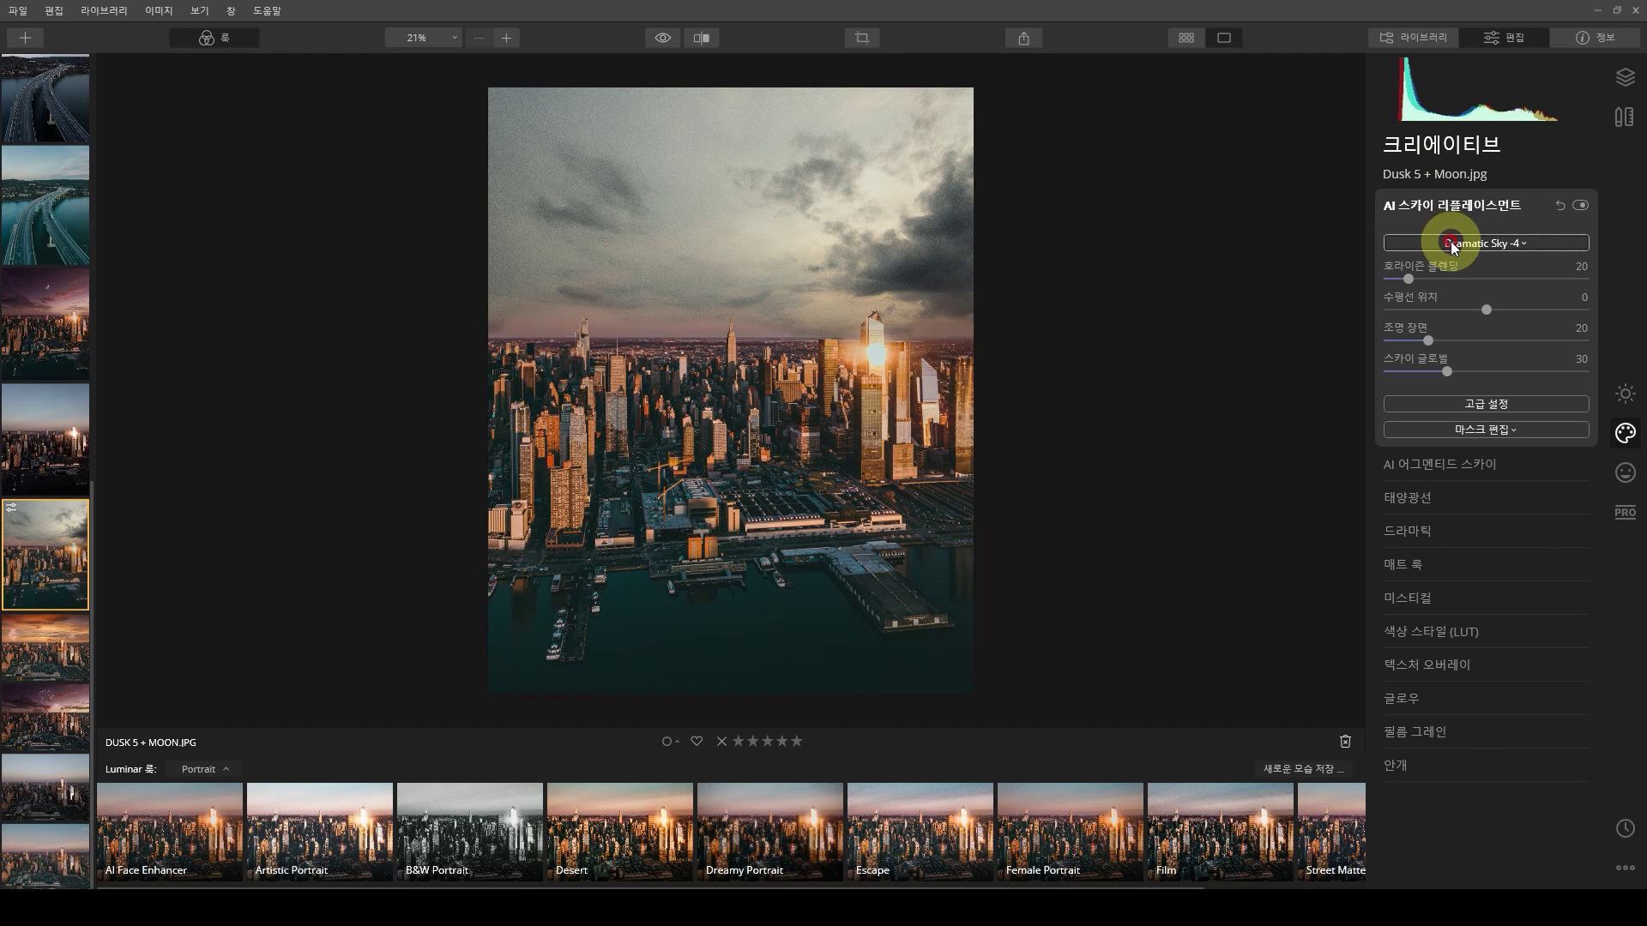
left_click(1452, 245)
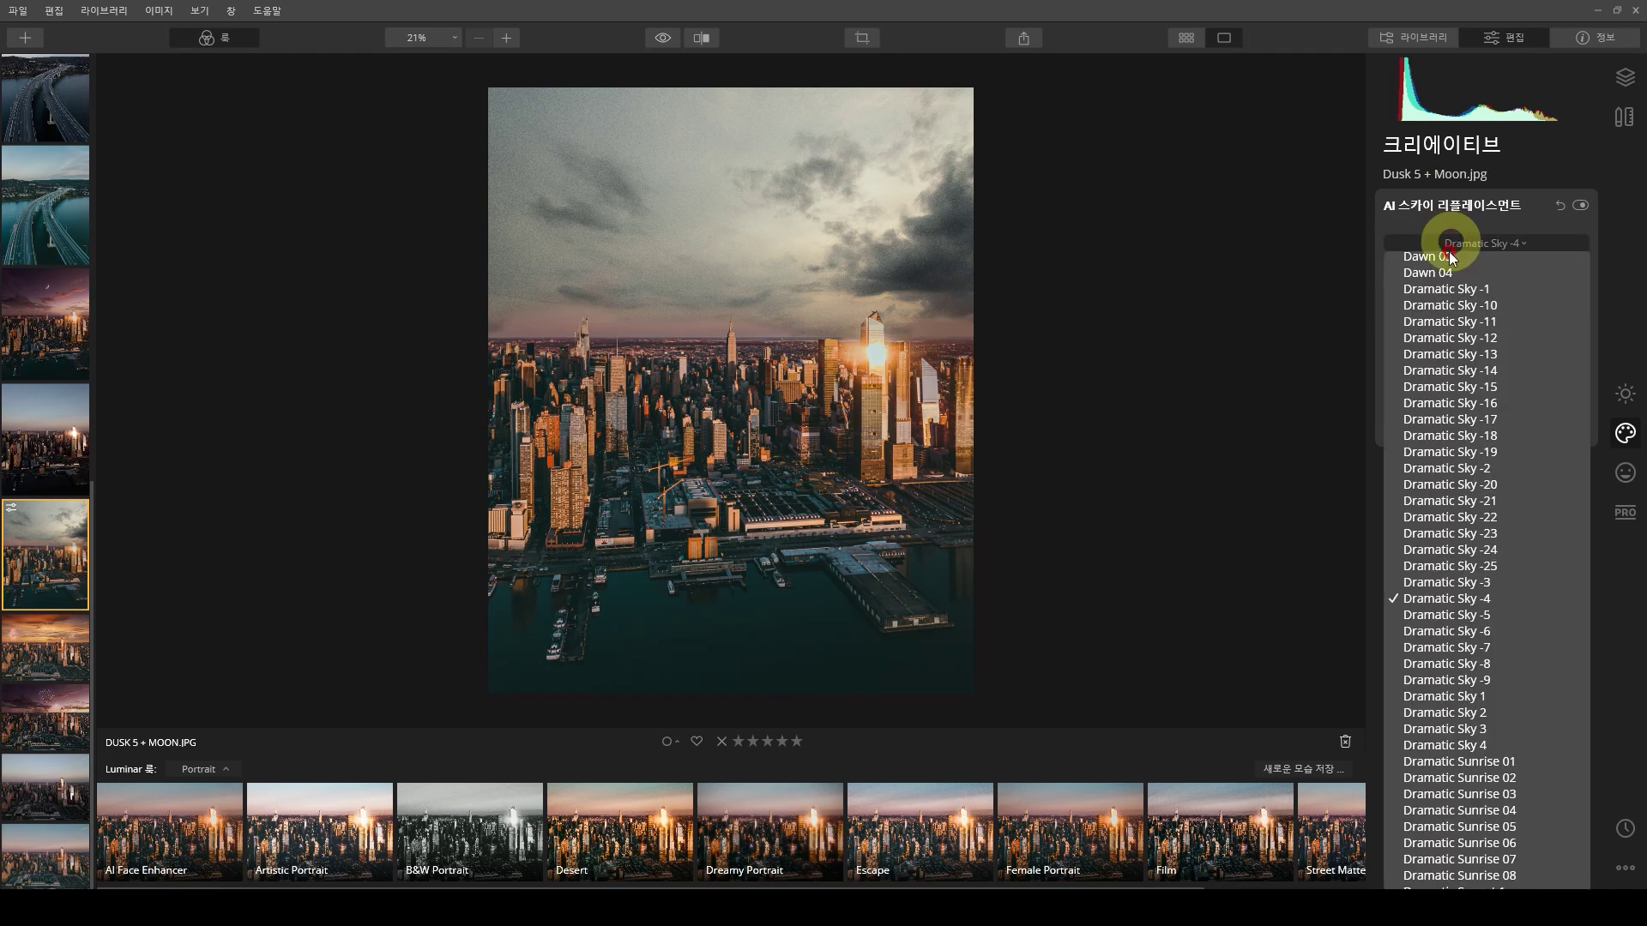
scroll(1307, 641, "down", 4)
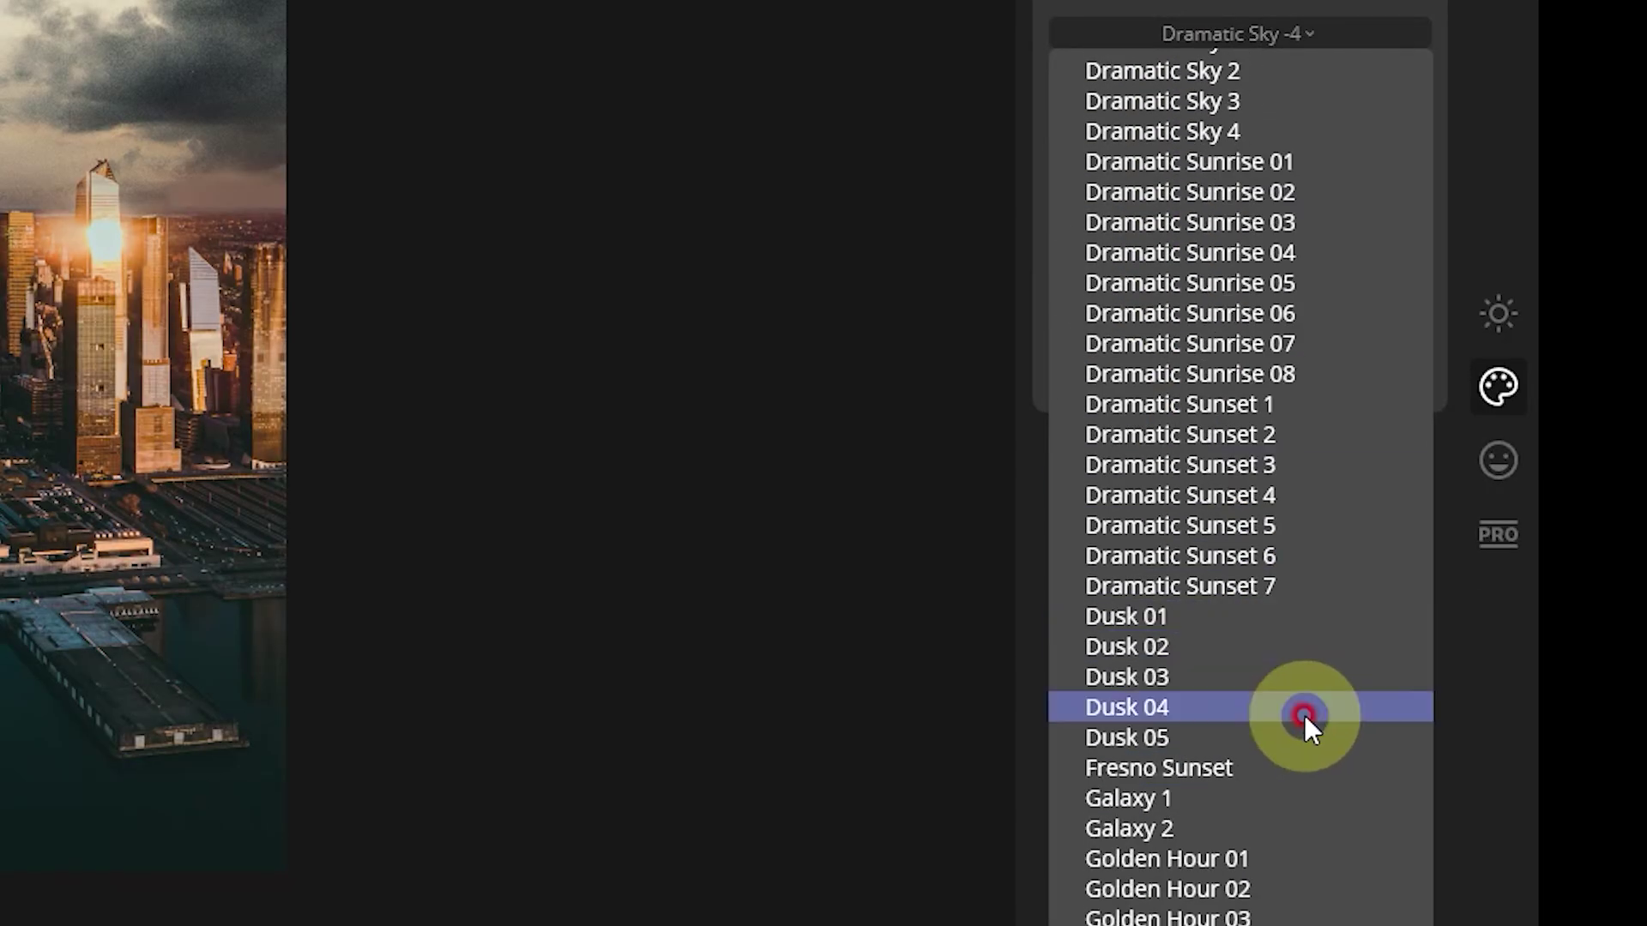
left_click(1228, 734)
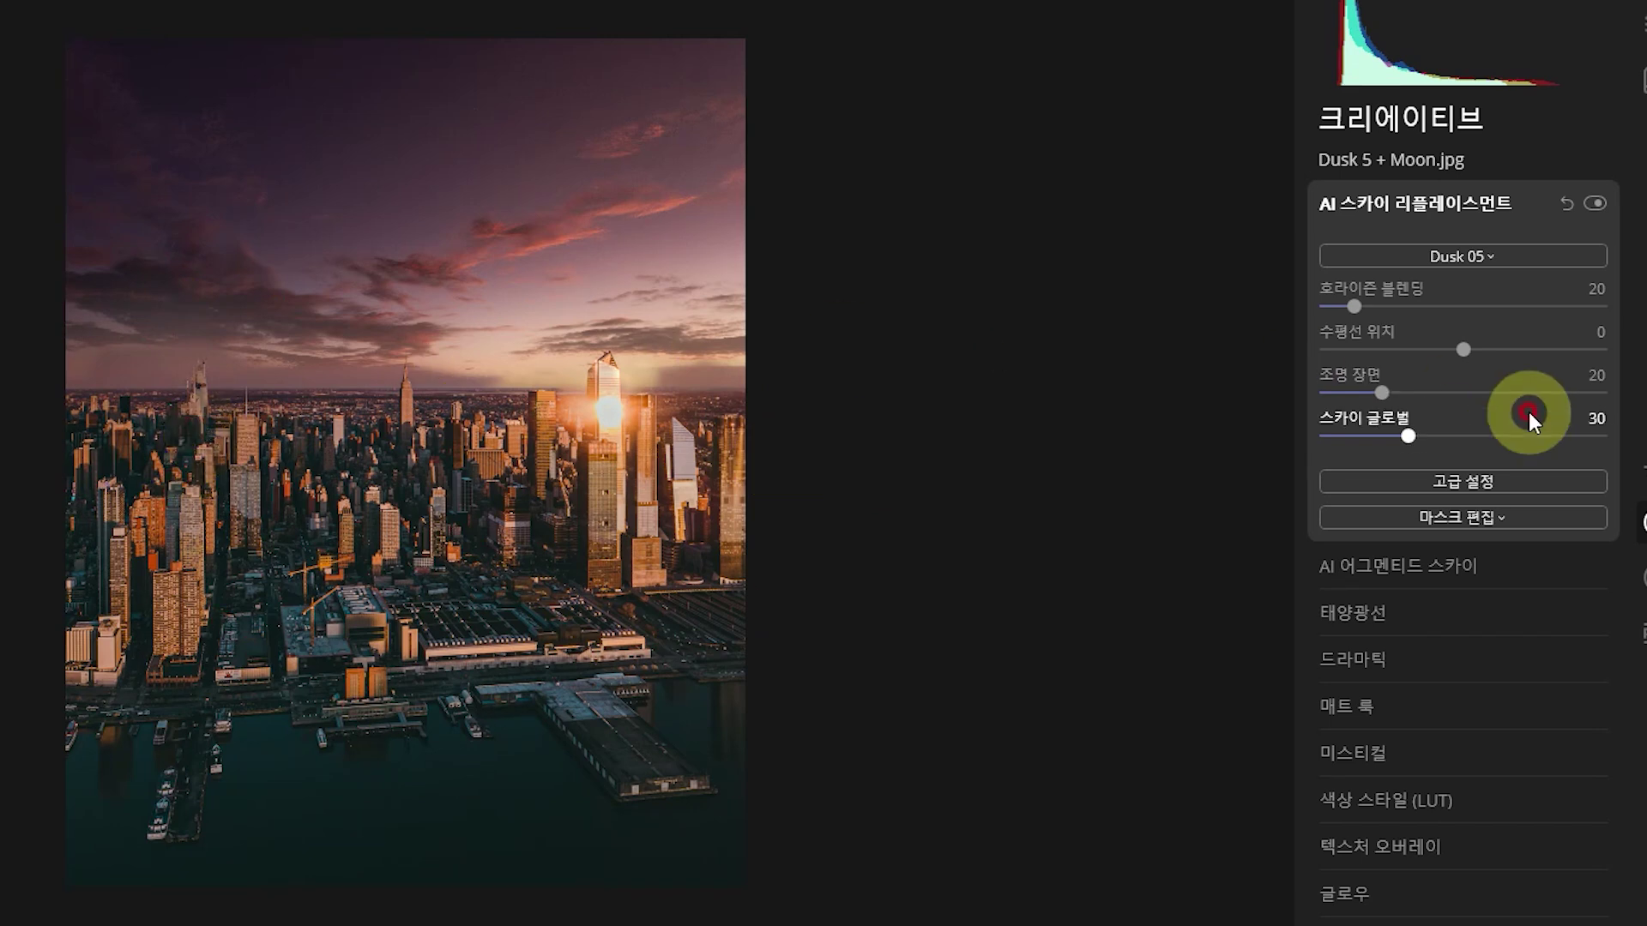
- Set Horizon Blending to 111 and Relight Scene to 59
left_click_drag(1354, 307, 1603, 321)
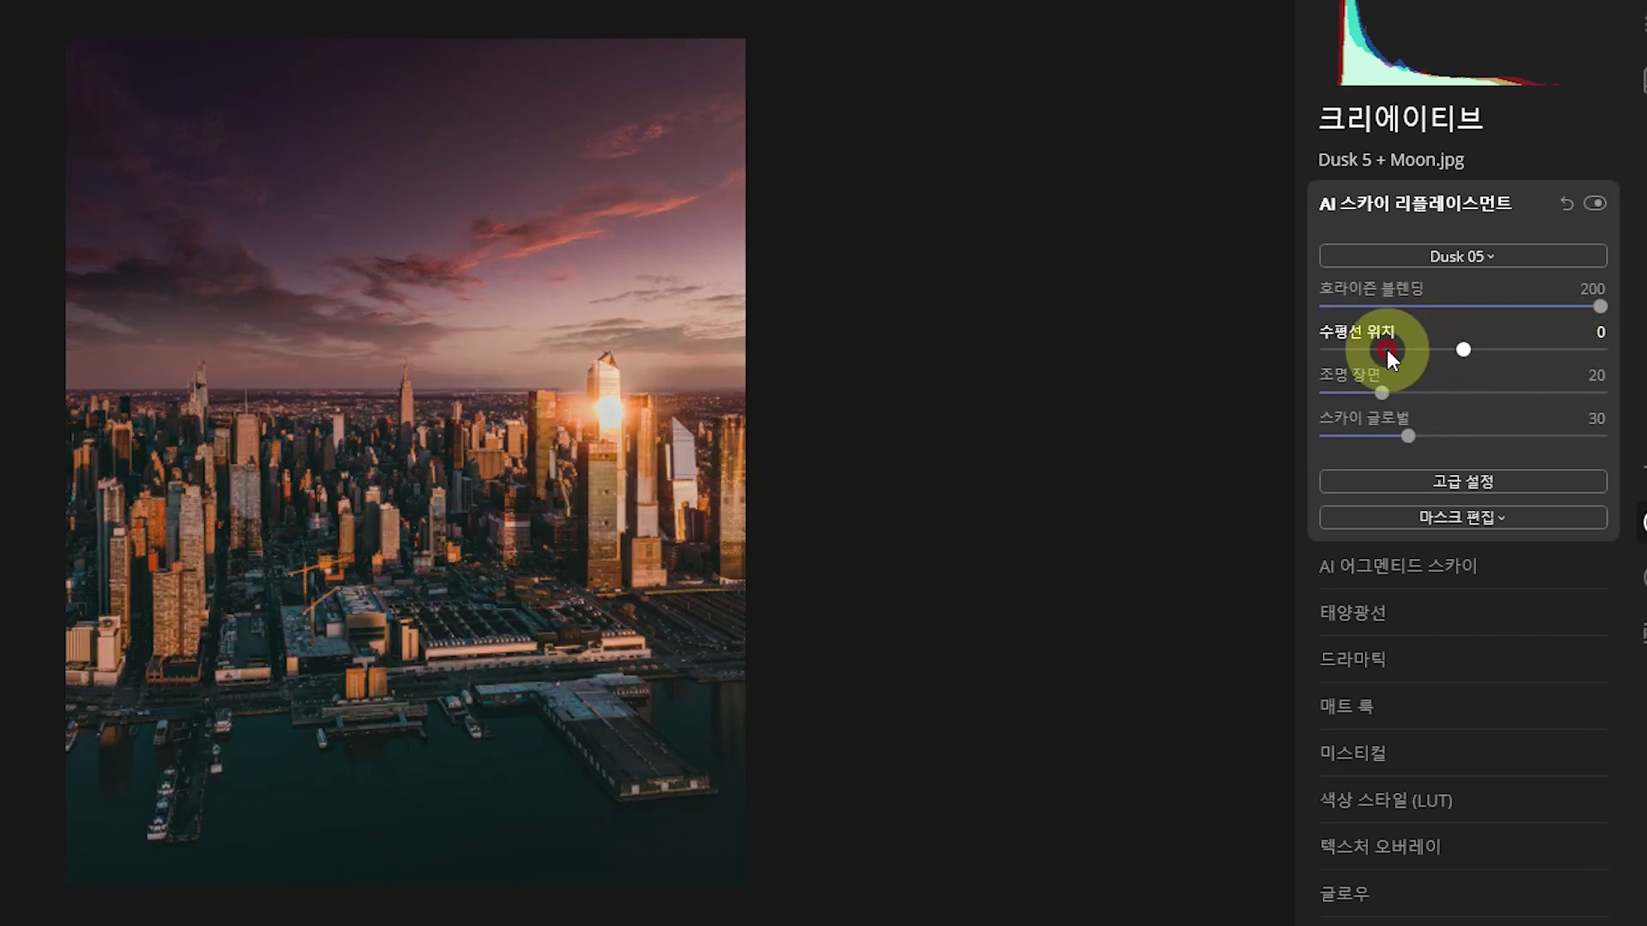
left_click(1478, 306)
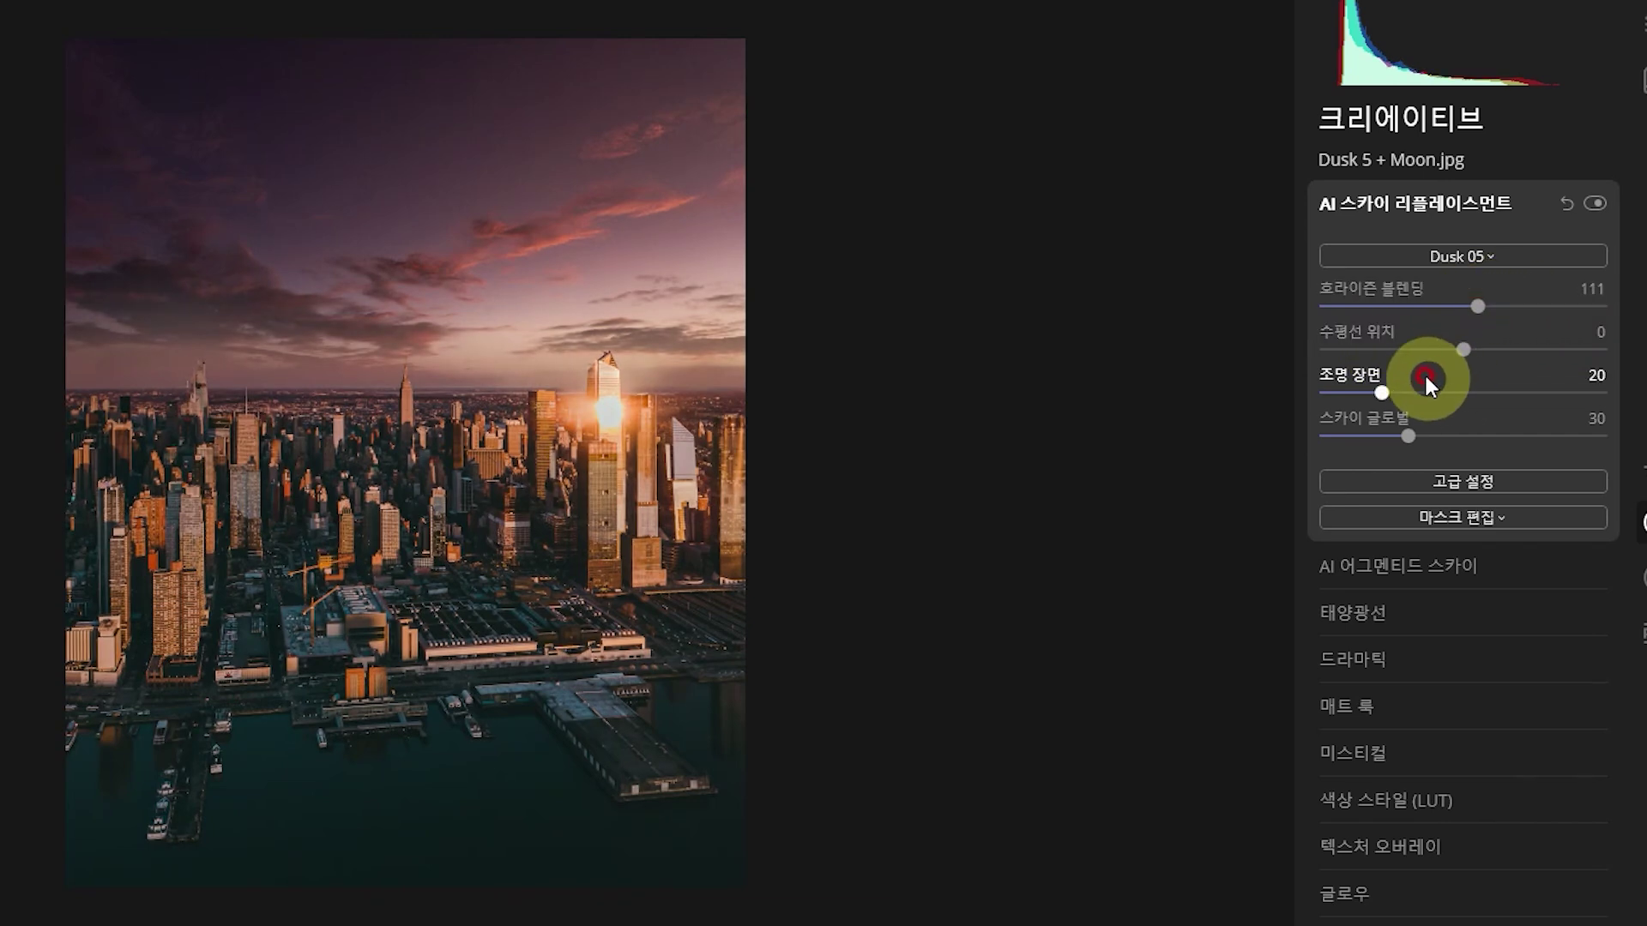
left_click_drag(1384, 392, 1491, 393)
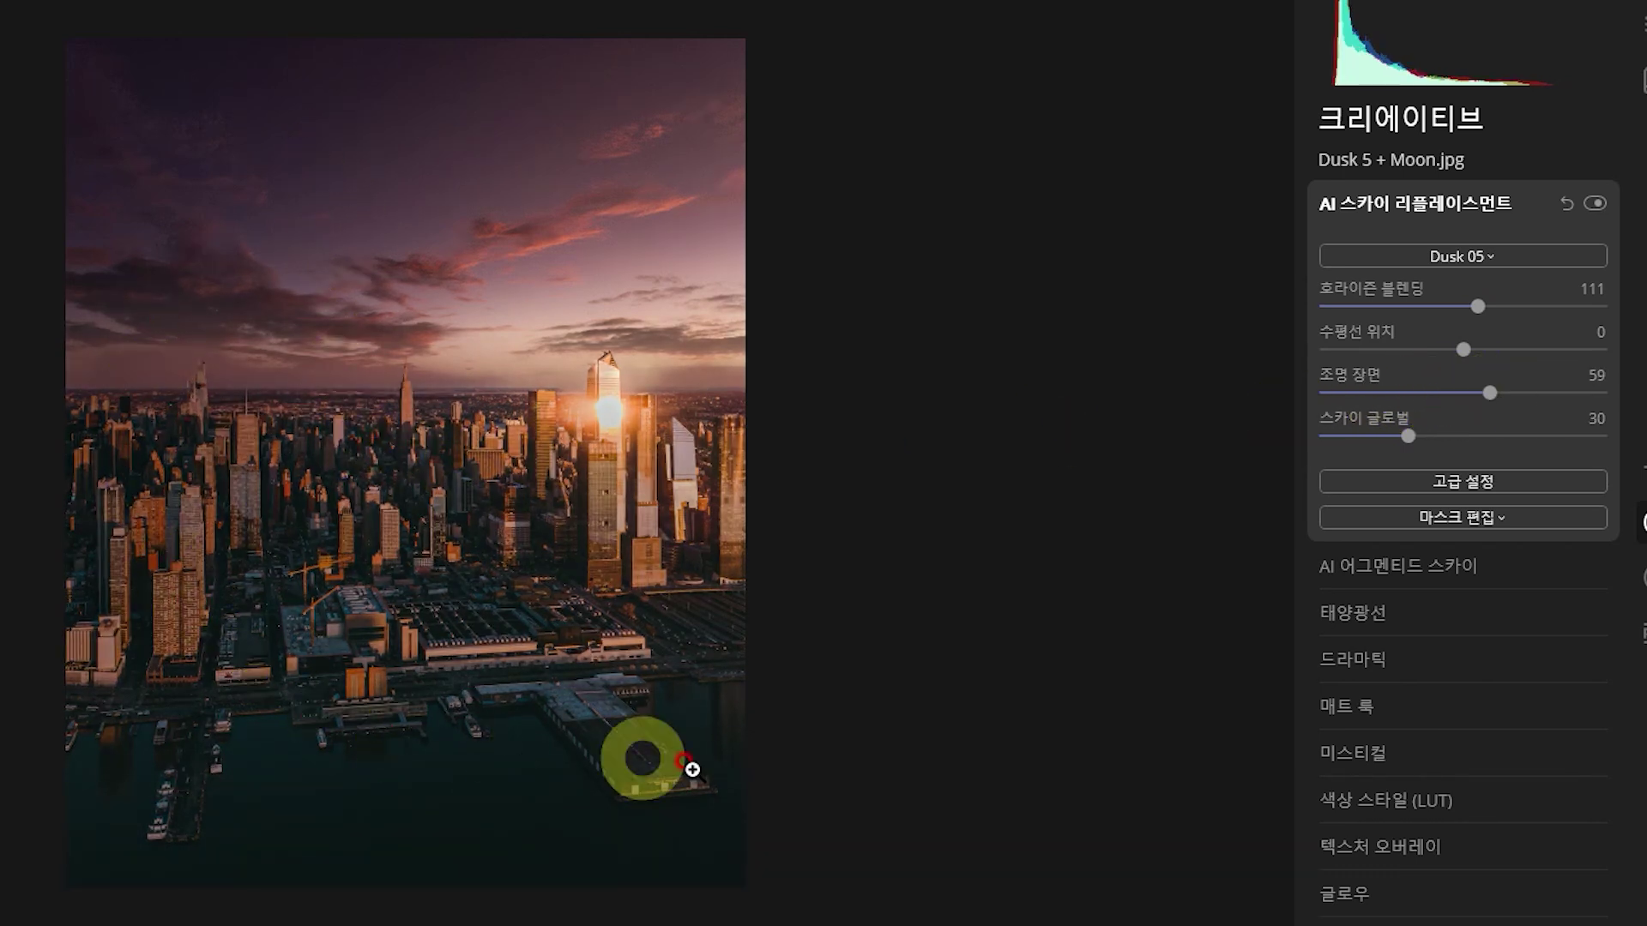
- In Advanced Settings, set Sky Temperature to -14 and Sky Exposure to -11, then expand AI Augmented Sky
left_click(1417, 487)
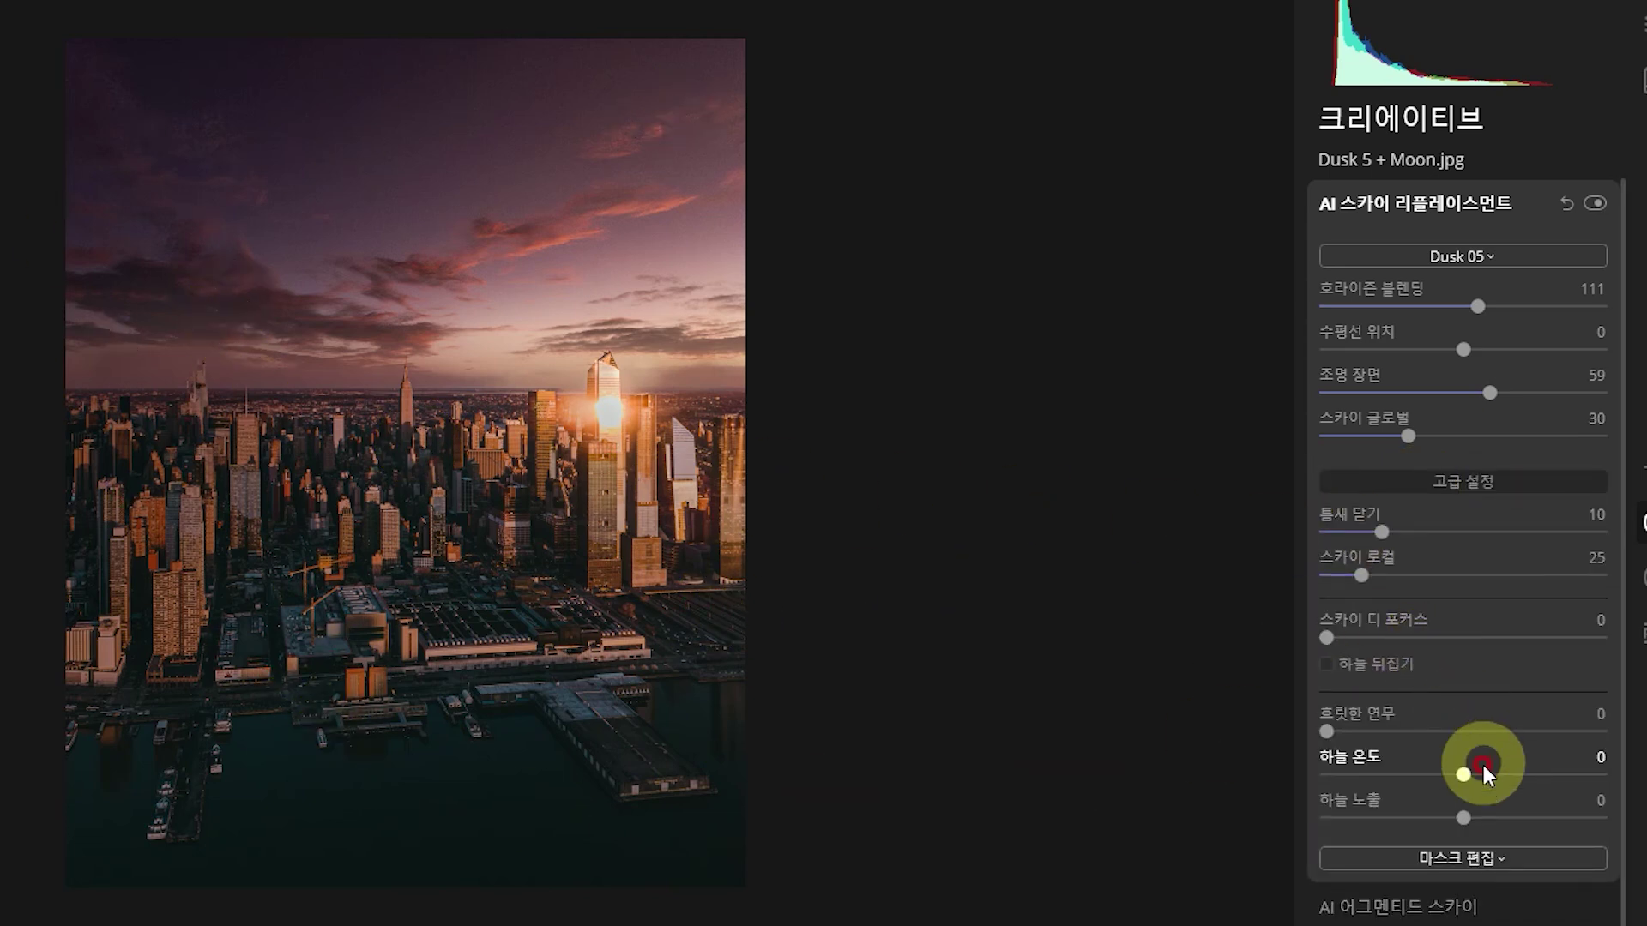
mouse_move(1456, 769)
left_mouse_down()
mouse_move(1421, 771)
mouse_move(1516, 771)
mouse_move(1439, 777)
mouse_move(1451, 817)
left_mouse_up()
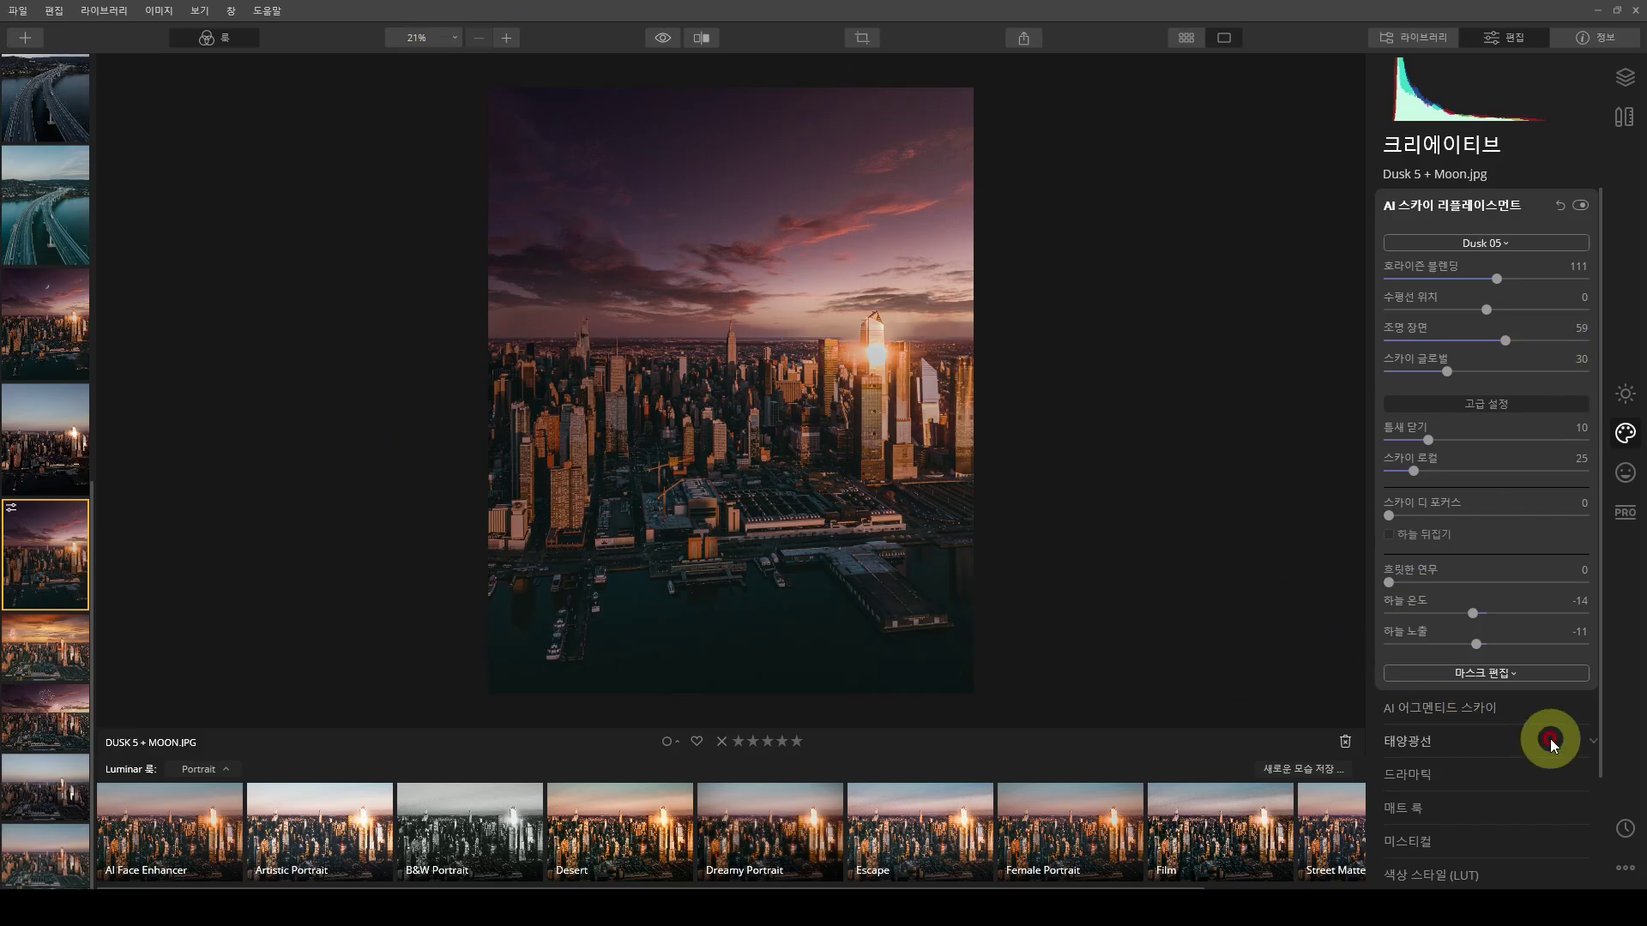
left_click(1487, 705)
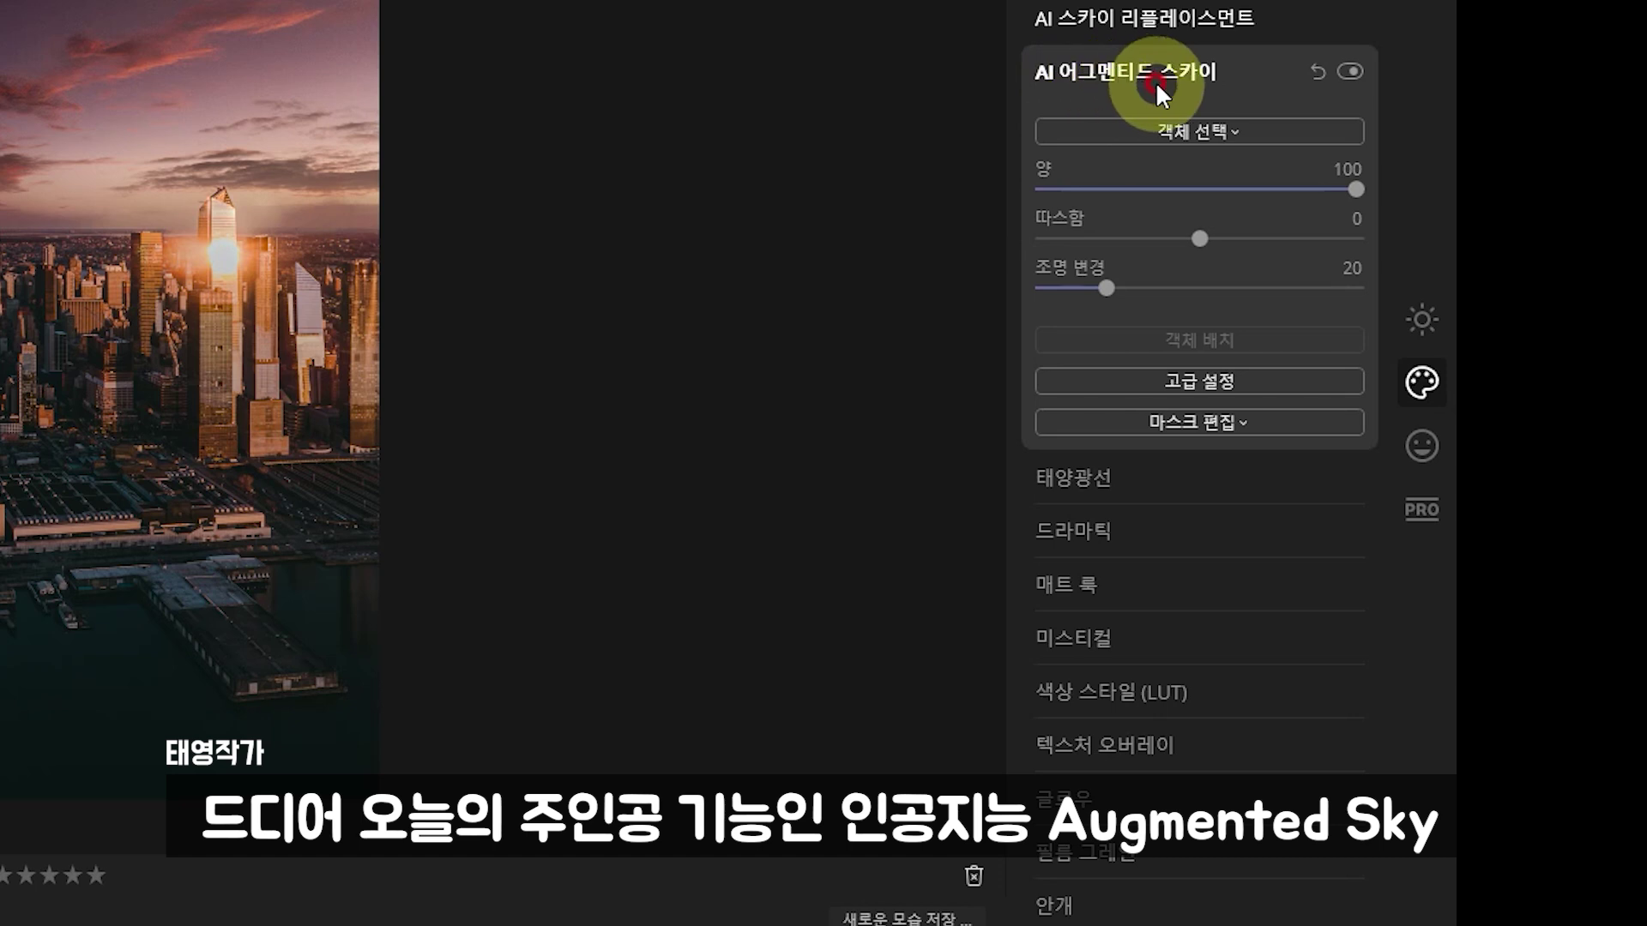
- Open the Select Object list and browse options like Aurora 1, Birds, Clouds, Fireworks and Moon
left_click(1153, 130)
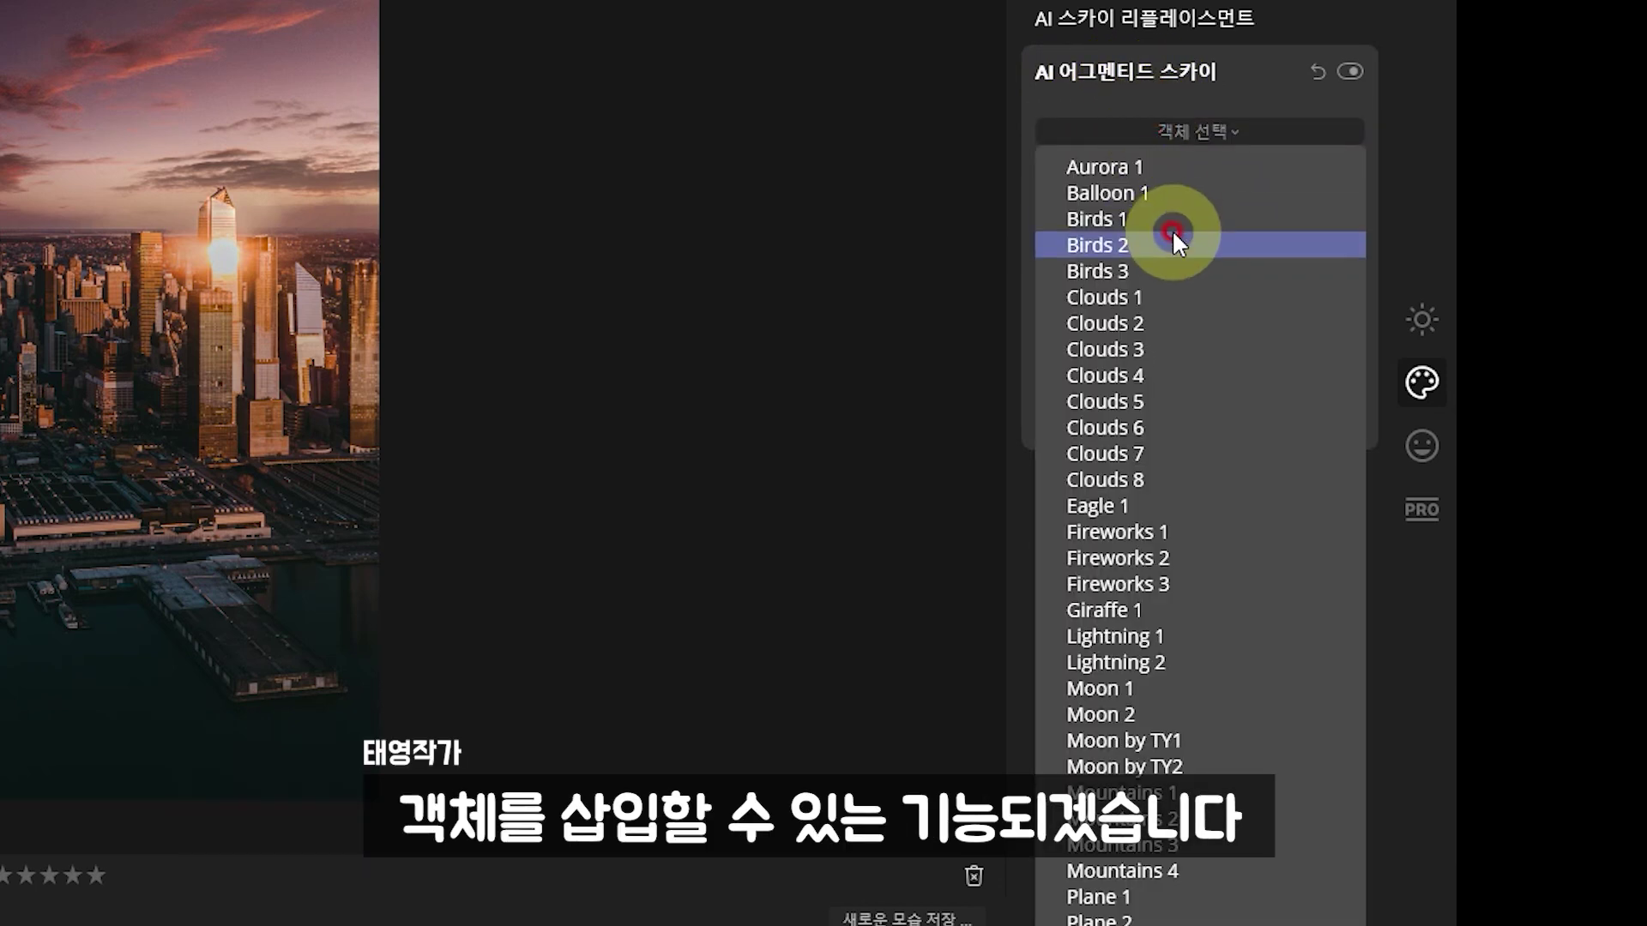
left_click(1155, 899)
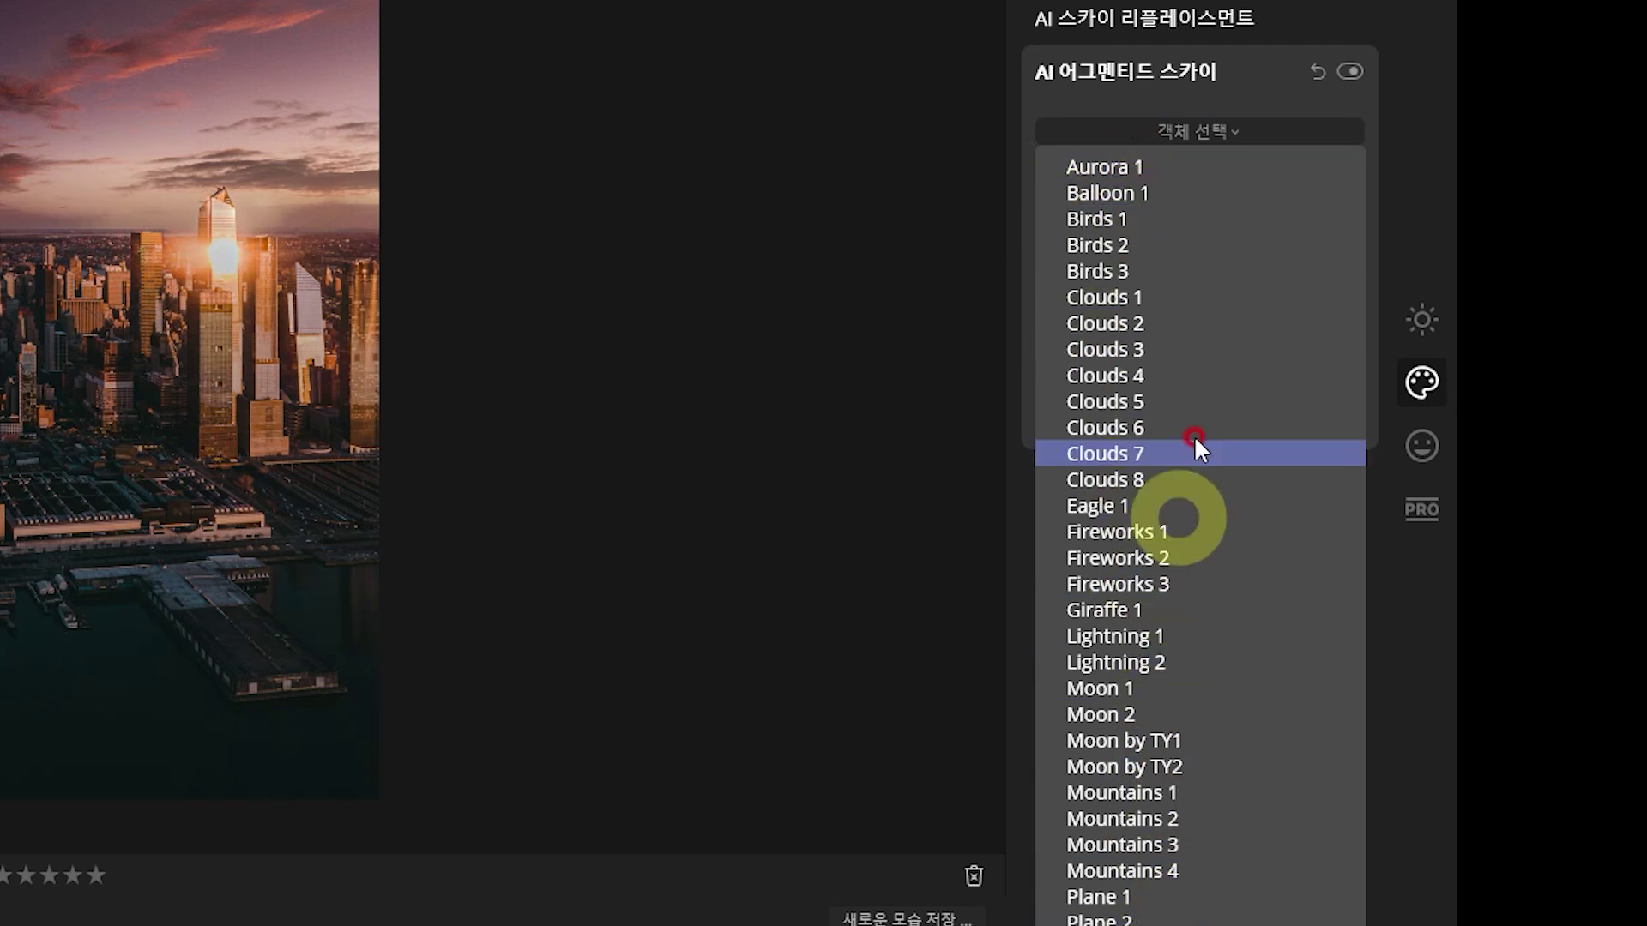
scroll(1204, 451, "down", 1)
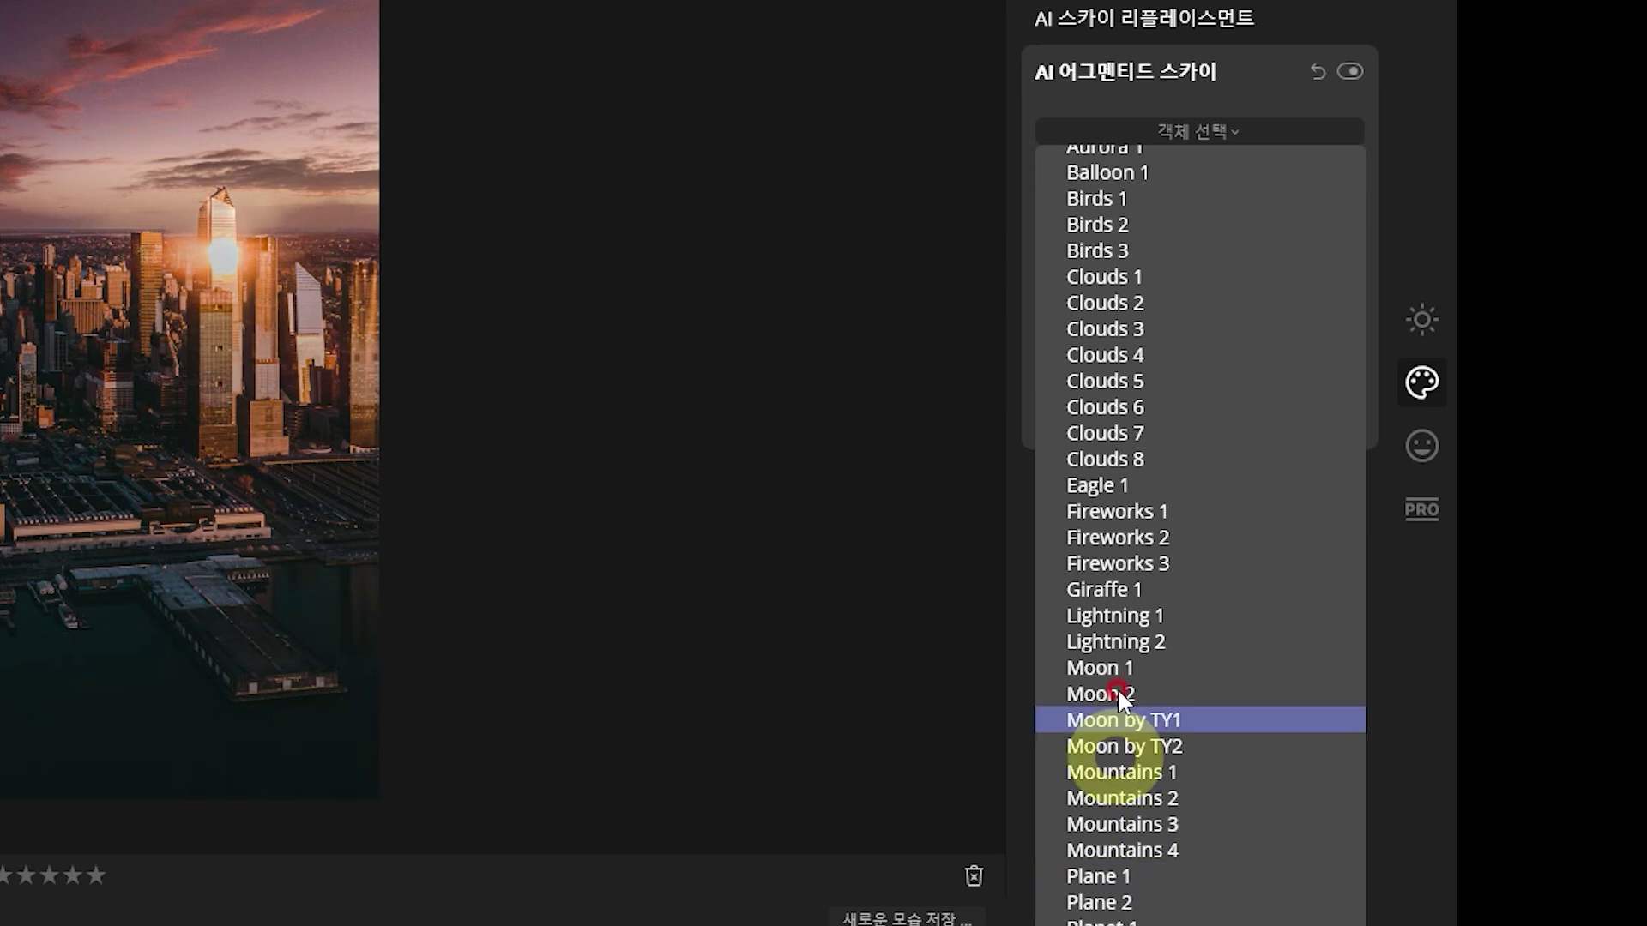
scroll(1193, 343, "up", 1)
left_click(1116, 420)
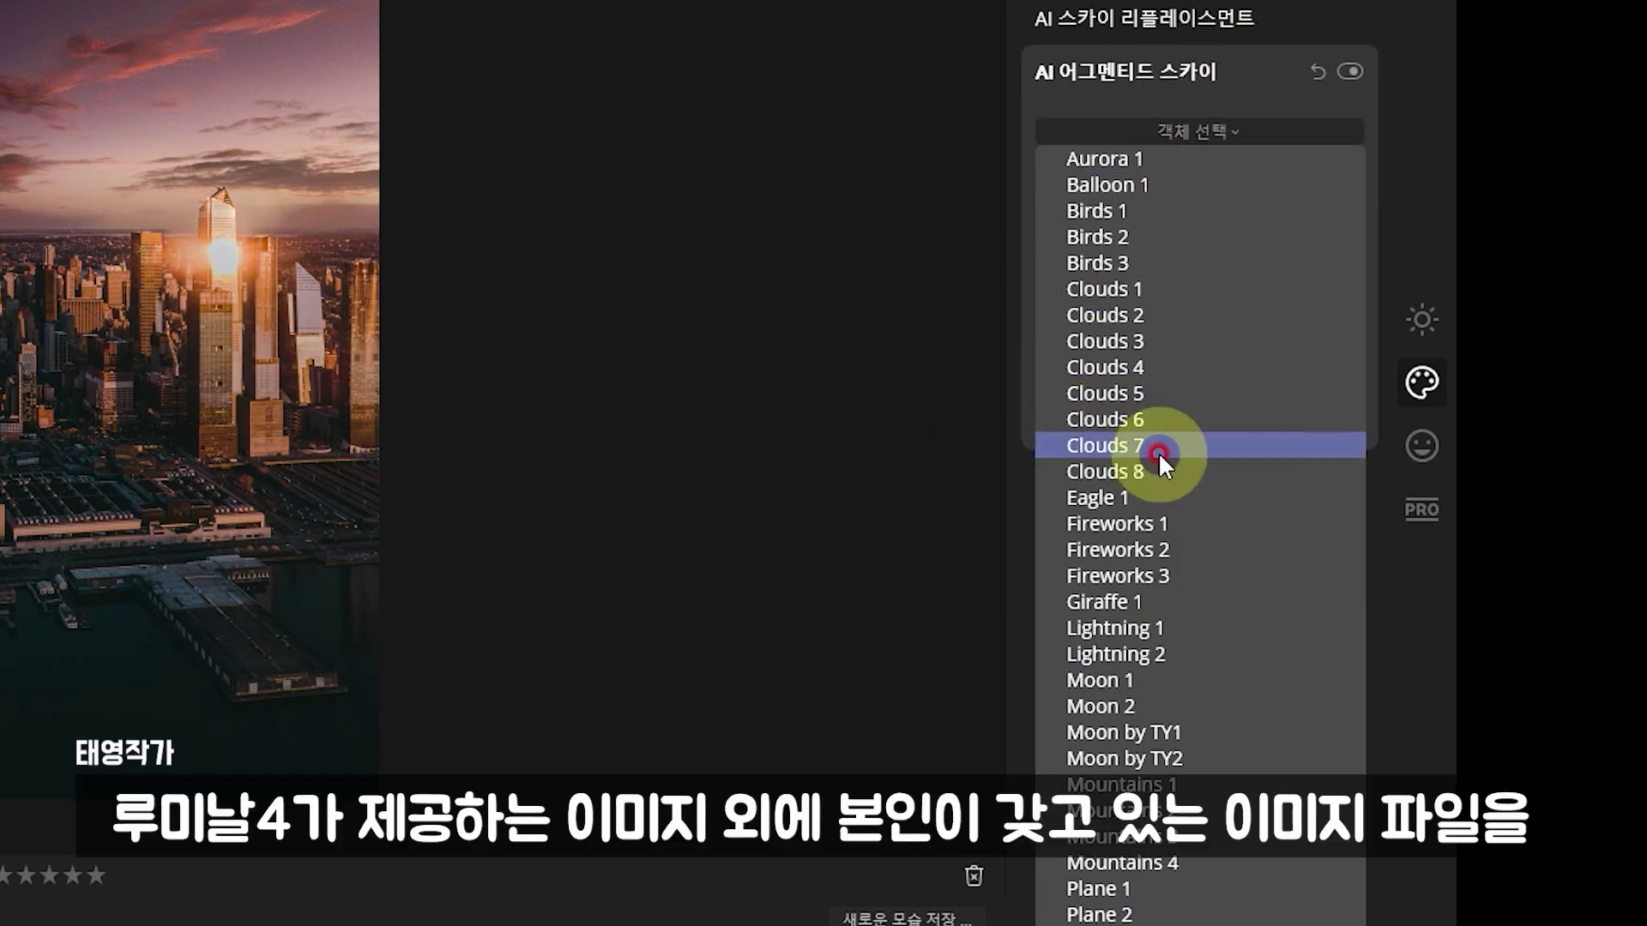
left_click(1218, 526)
left_click(1140, 682)
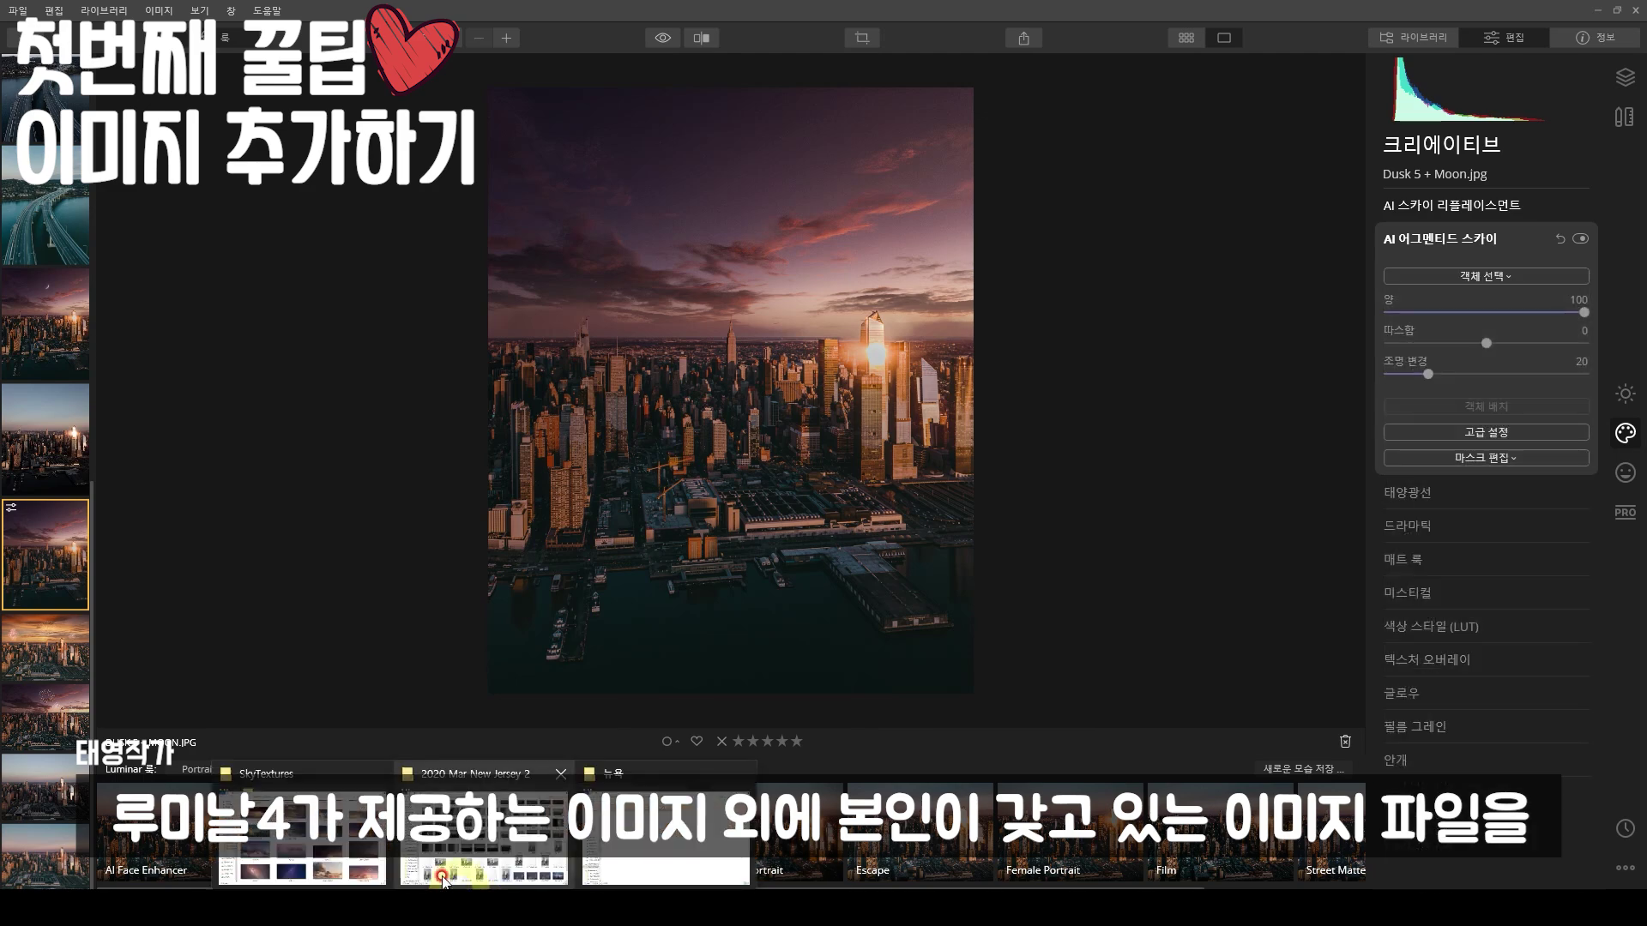
- In File Explorer, go to Luminar's SkySFX objects folder
left_click(441, 877)
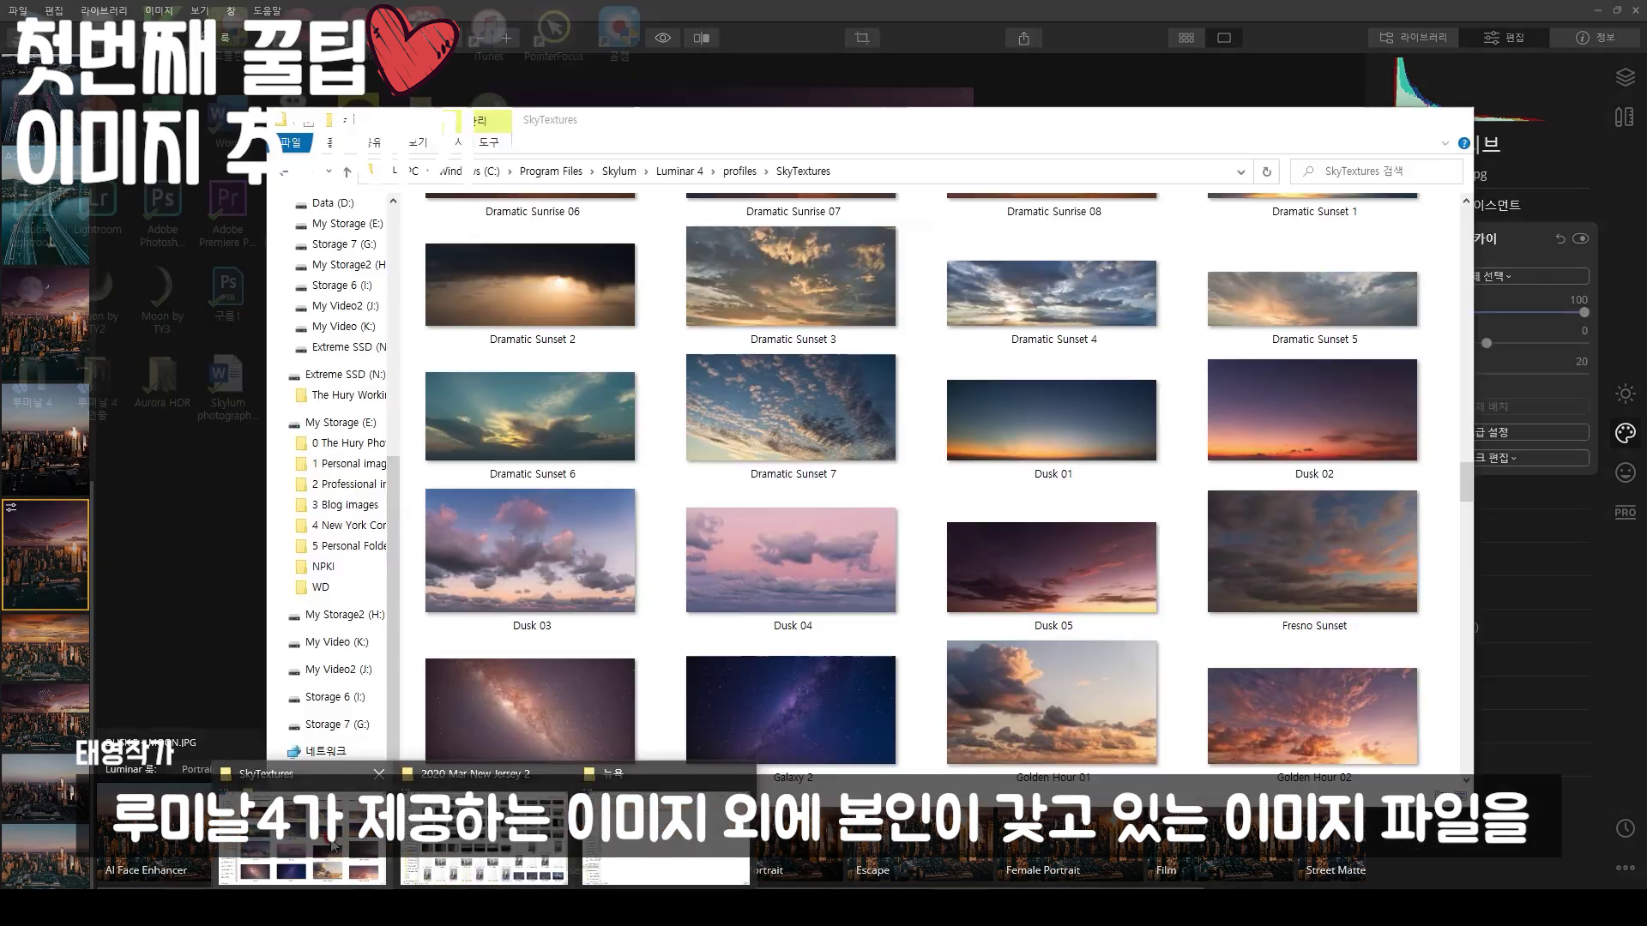
scroll(735, 338, "up", 5)
scroll(341, 292, "up", 5)
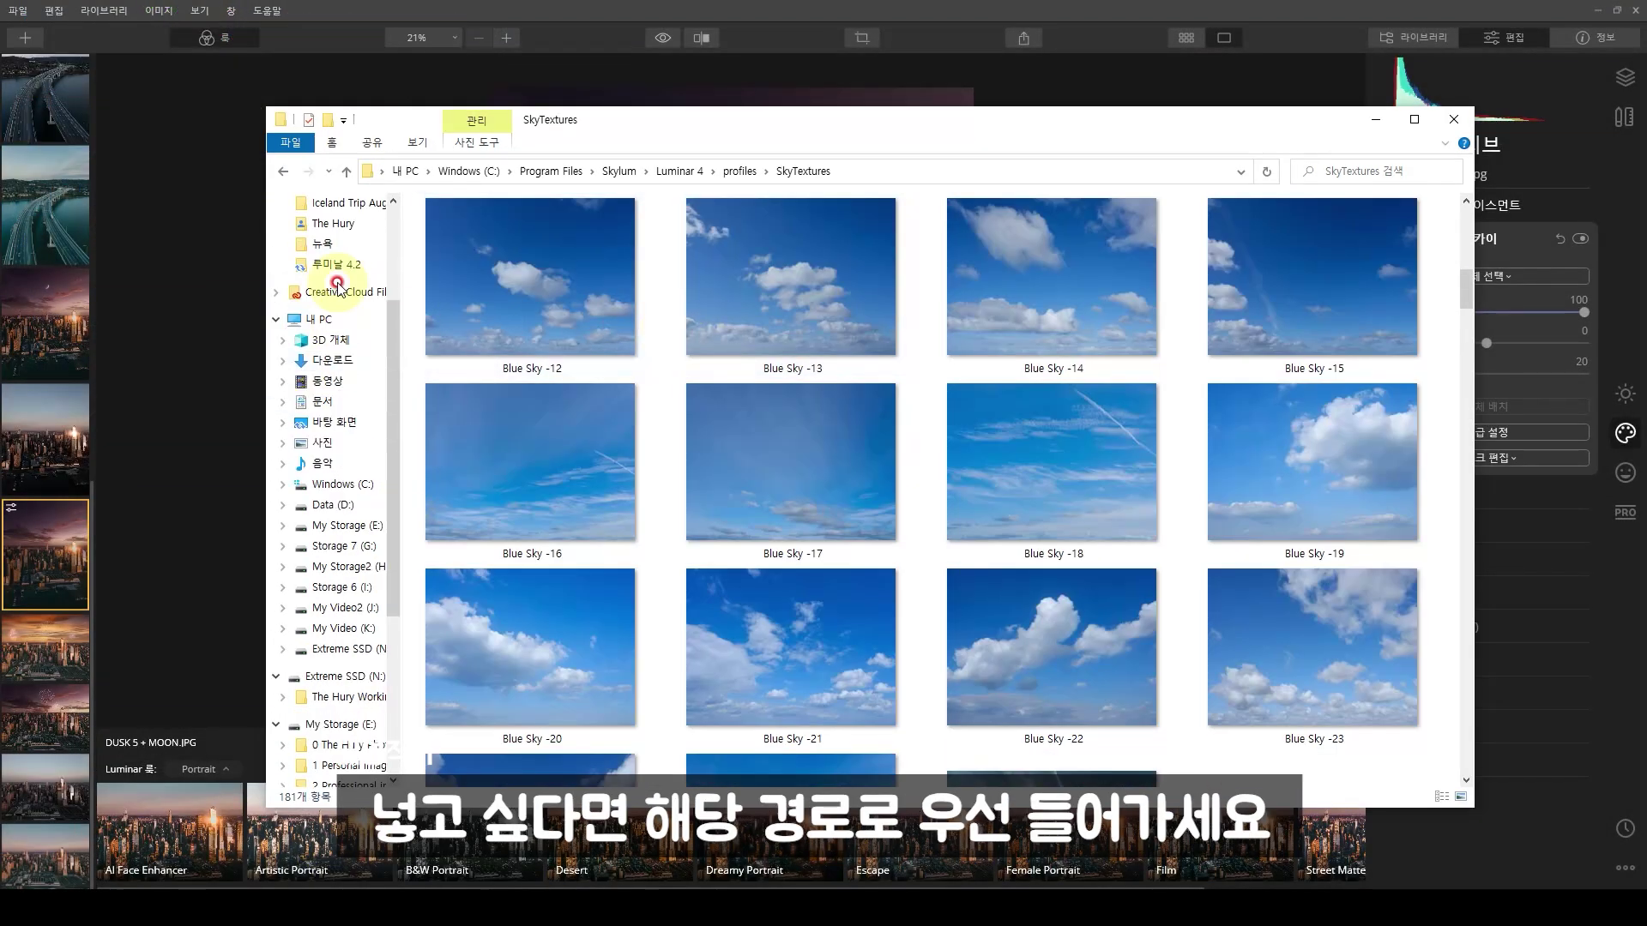
scroll(342, 292, "up", 3)
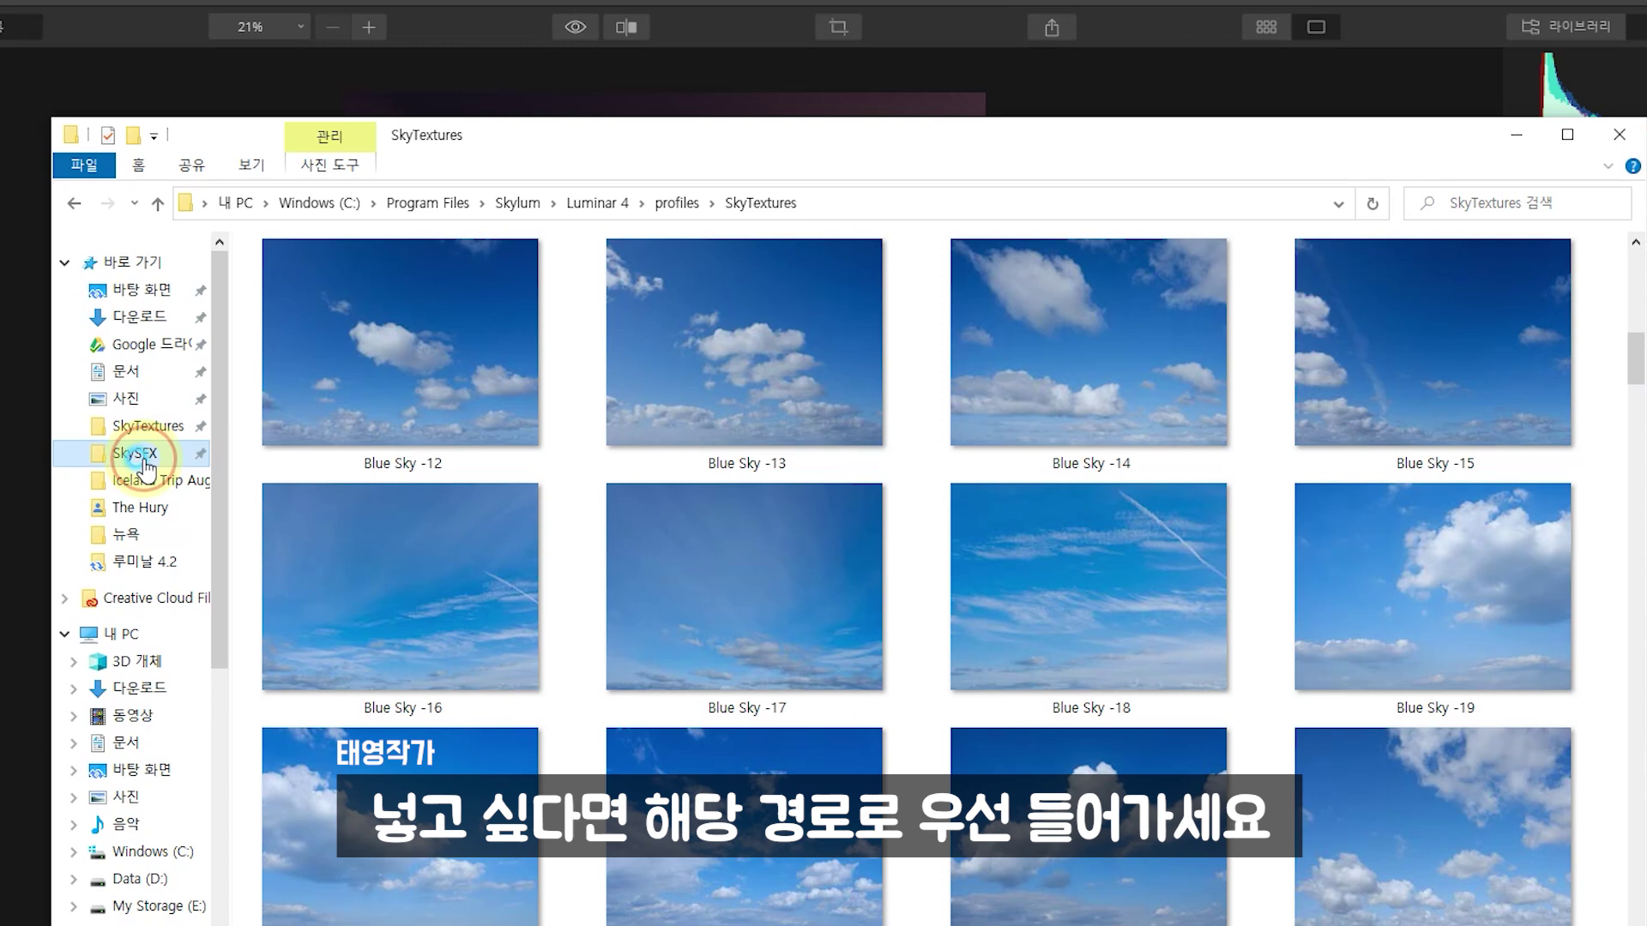
left_click(329, 360)
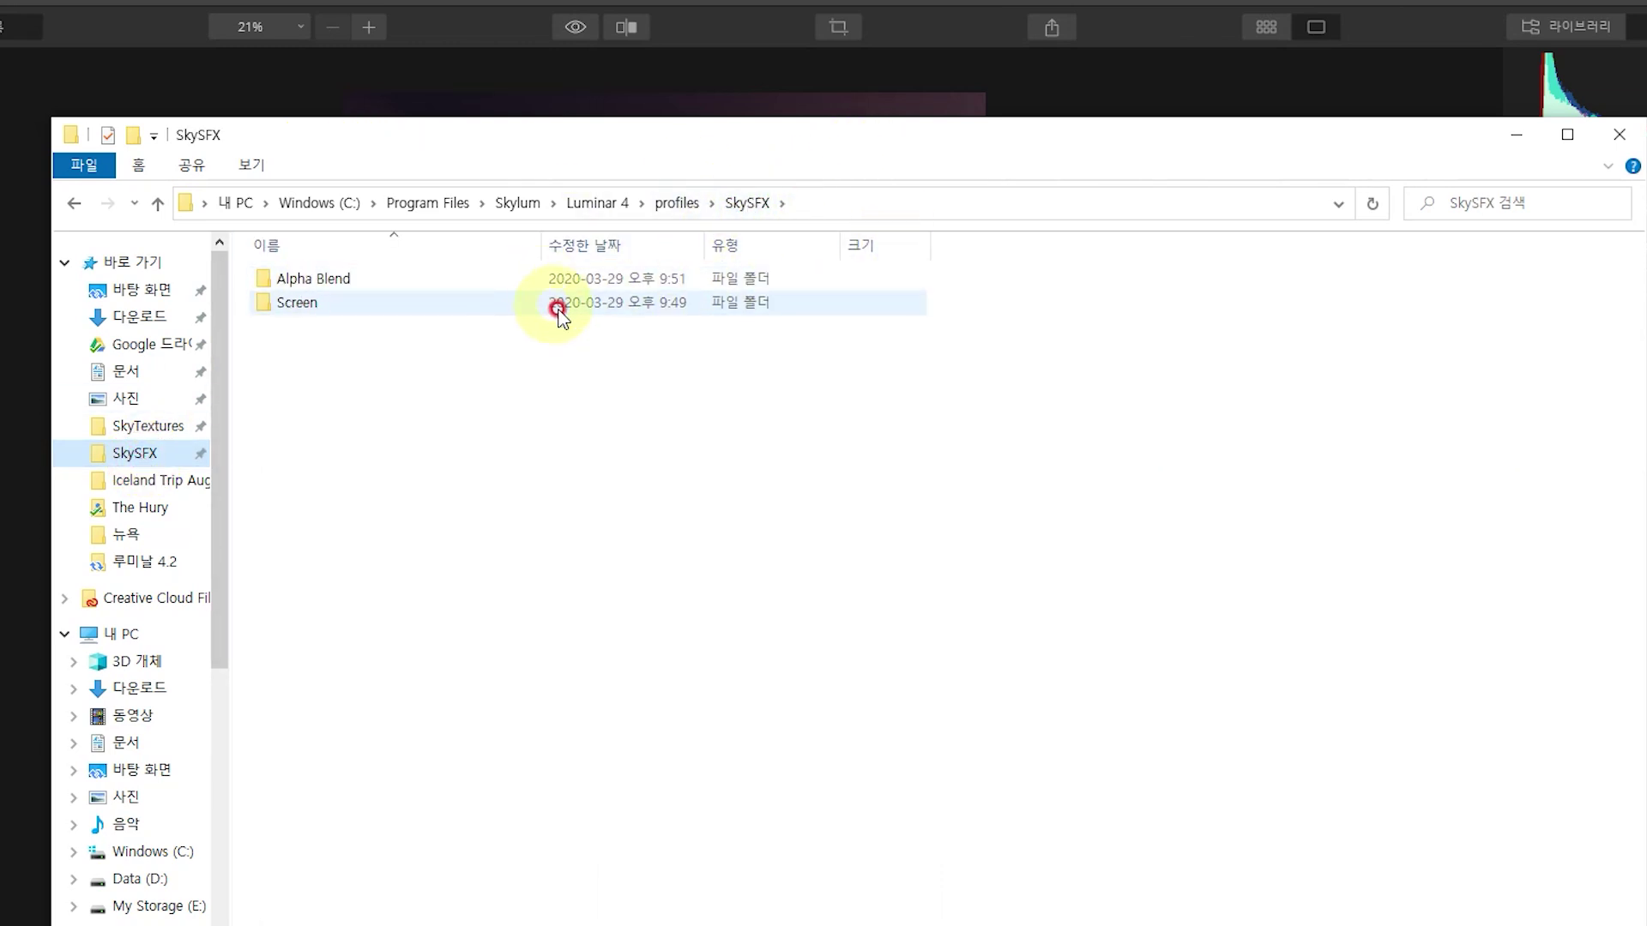
- Browse the Alpha Blend PNG and Screen JPG object subfolders
double_click(355, 281)
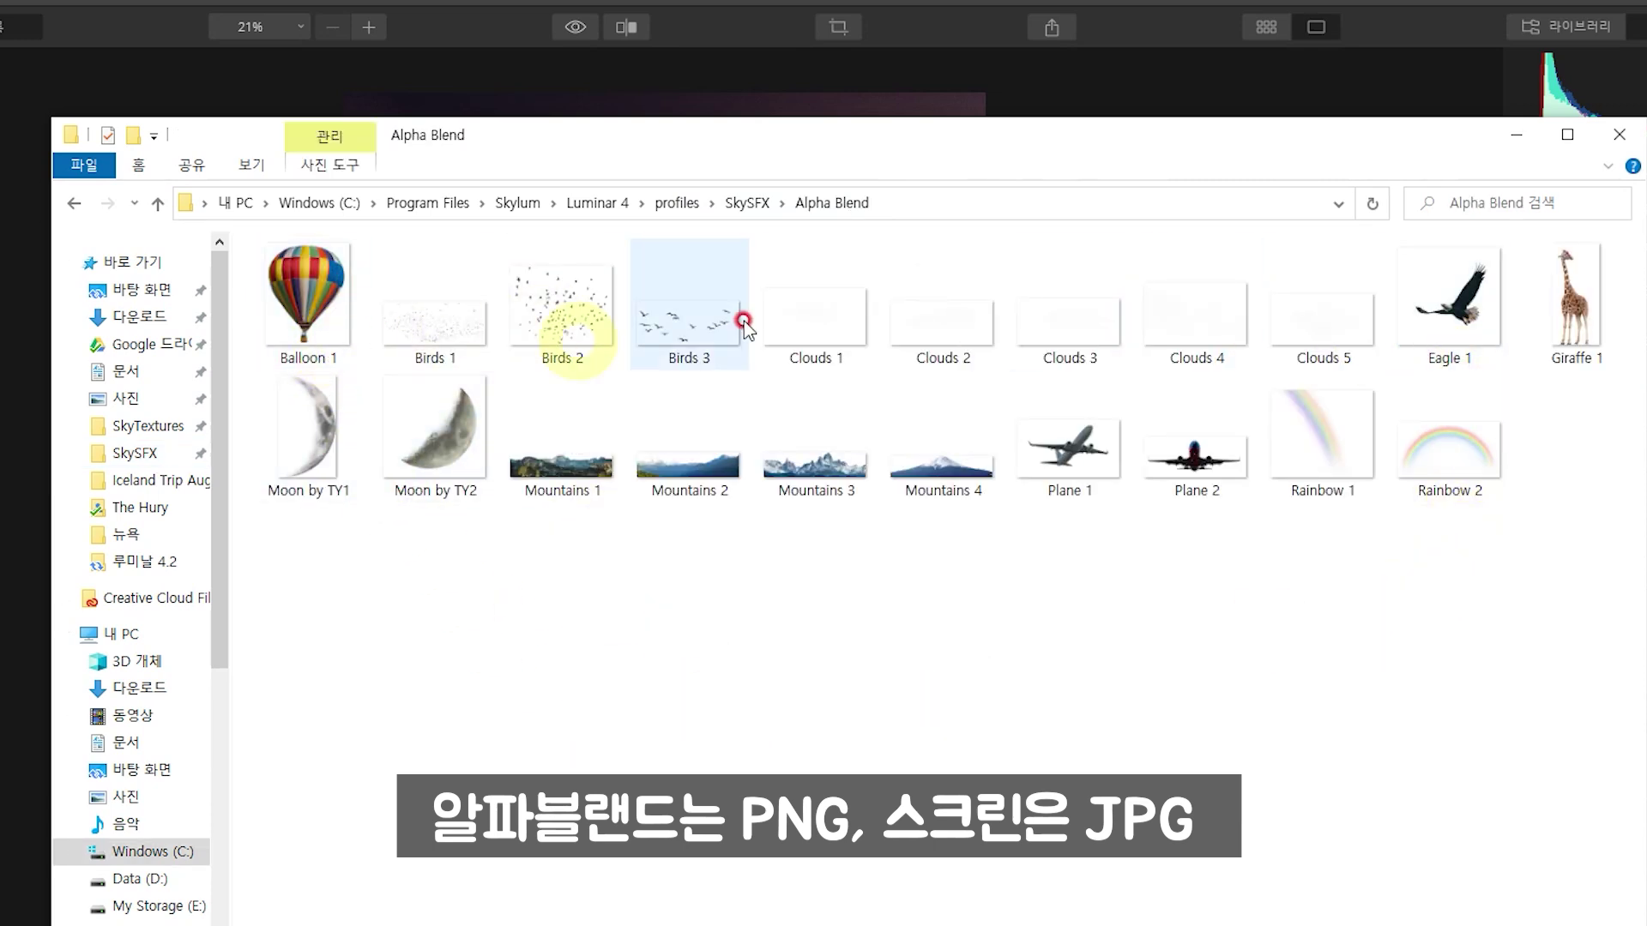
key("BackSpace")
key("Down")
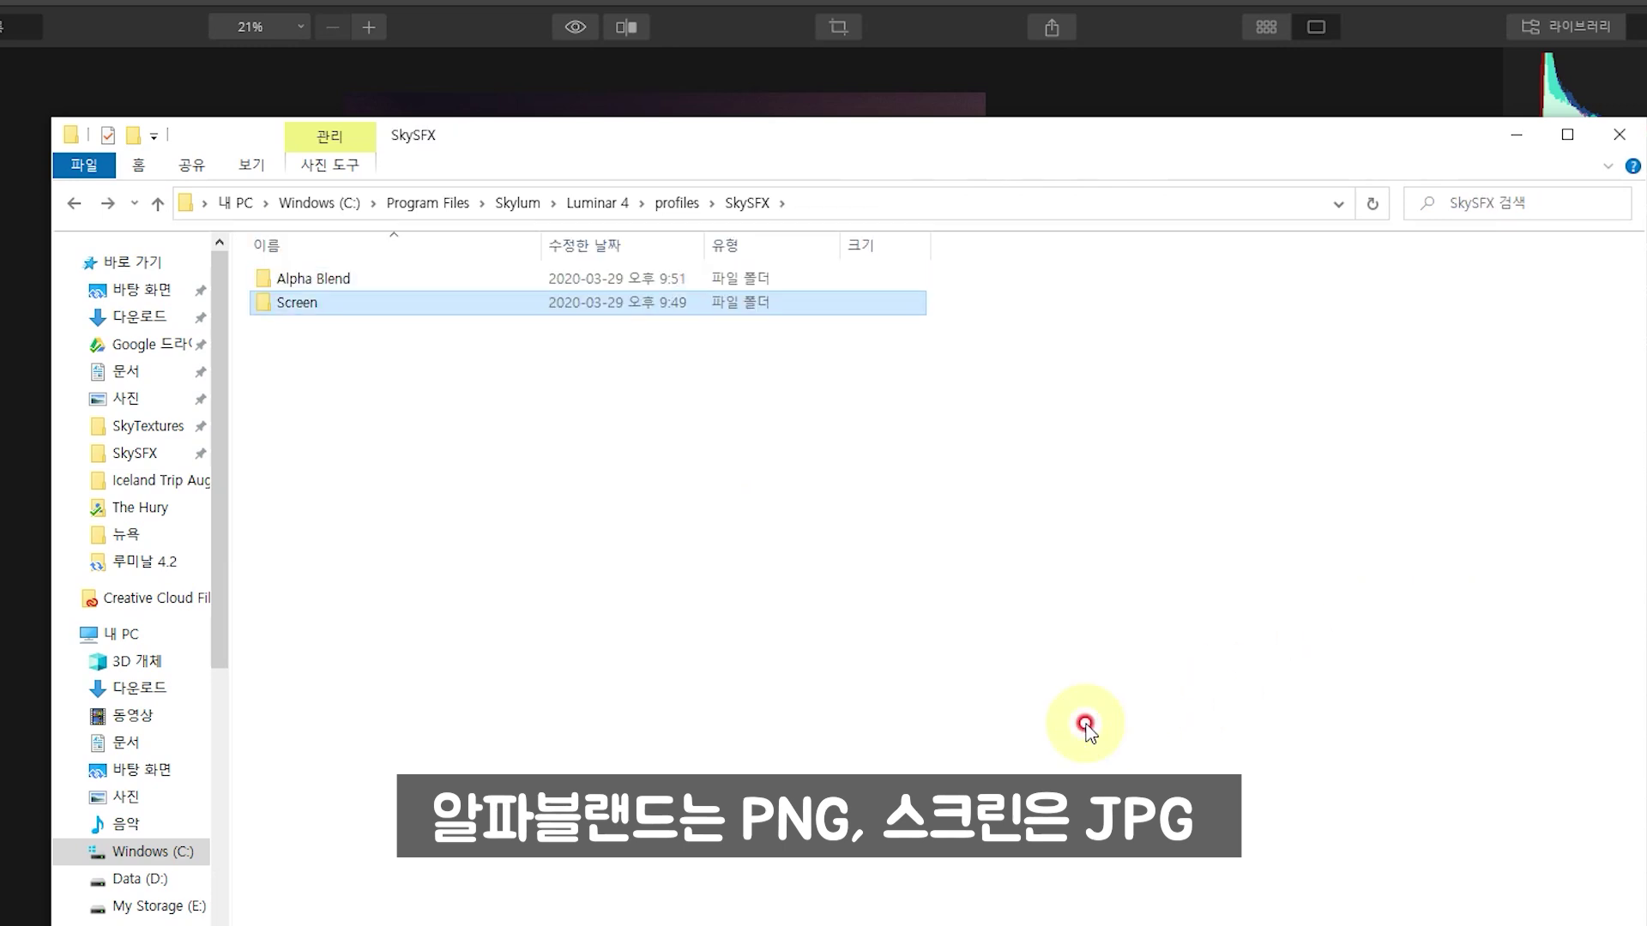
key("Return")
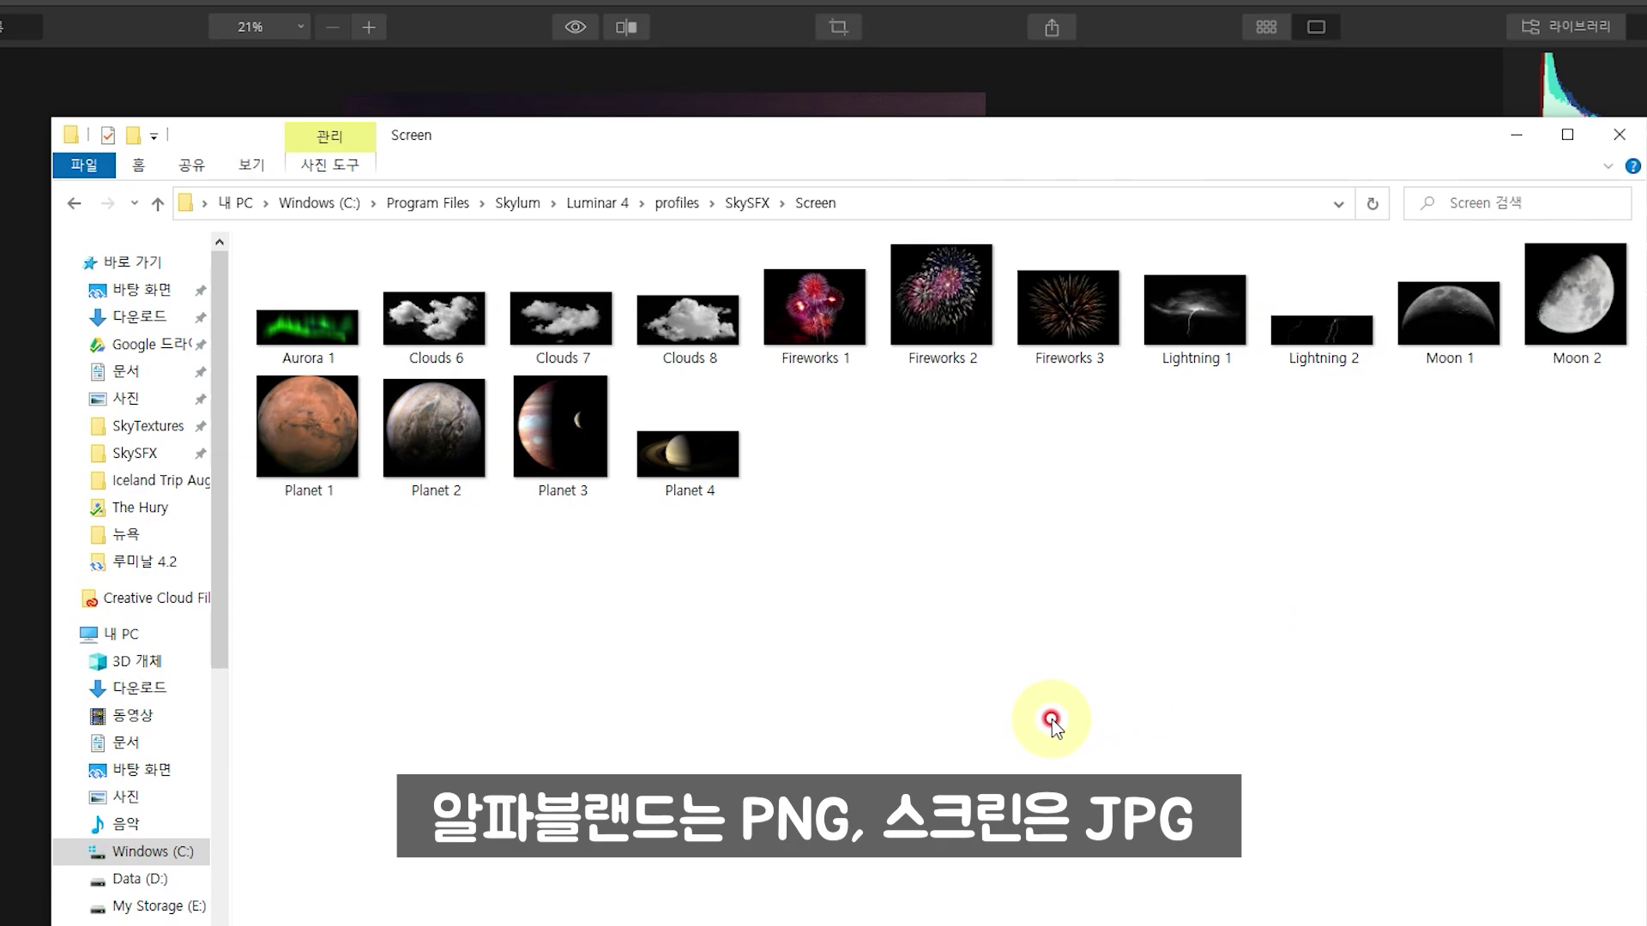
key("BackSpace")
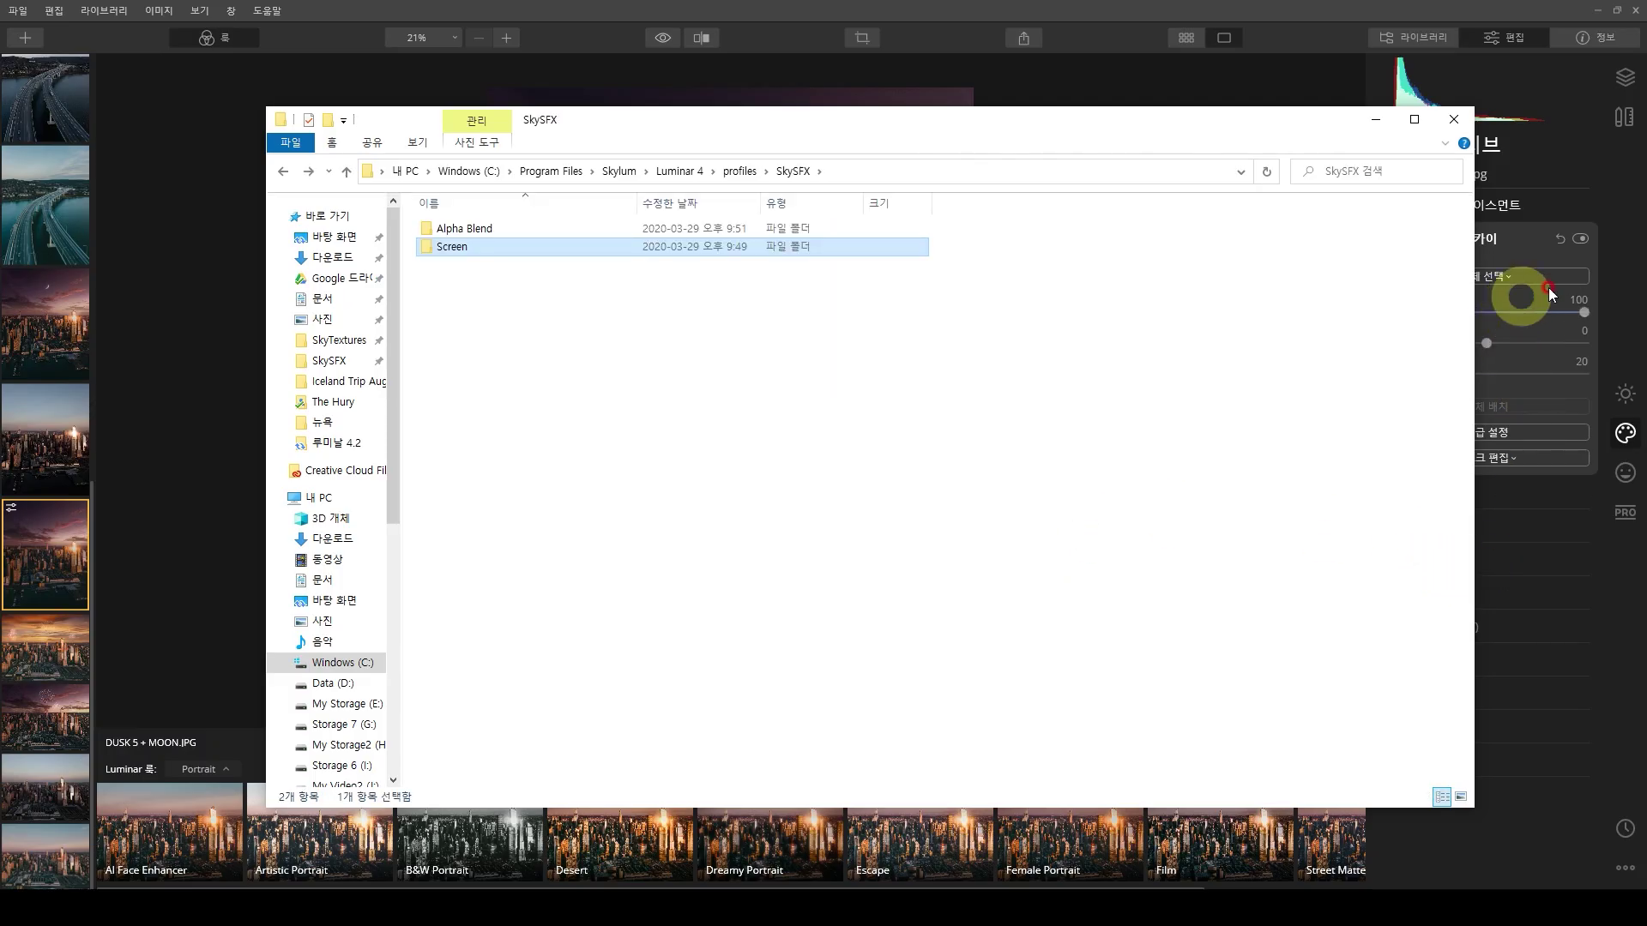
- Reopen Alpha Blend, select the Moon by TY1 and Moon by TY2 images, and minimize Explorer
double_click(812, 228)
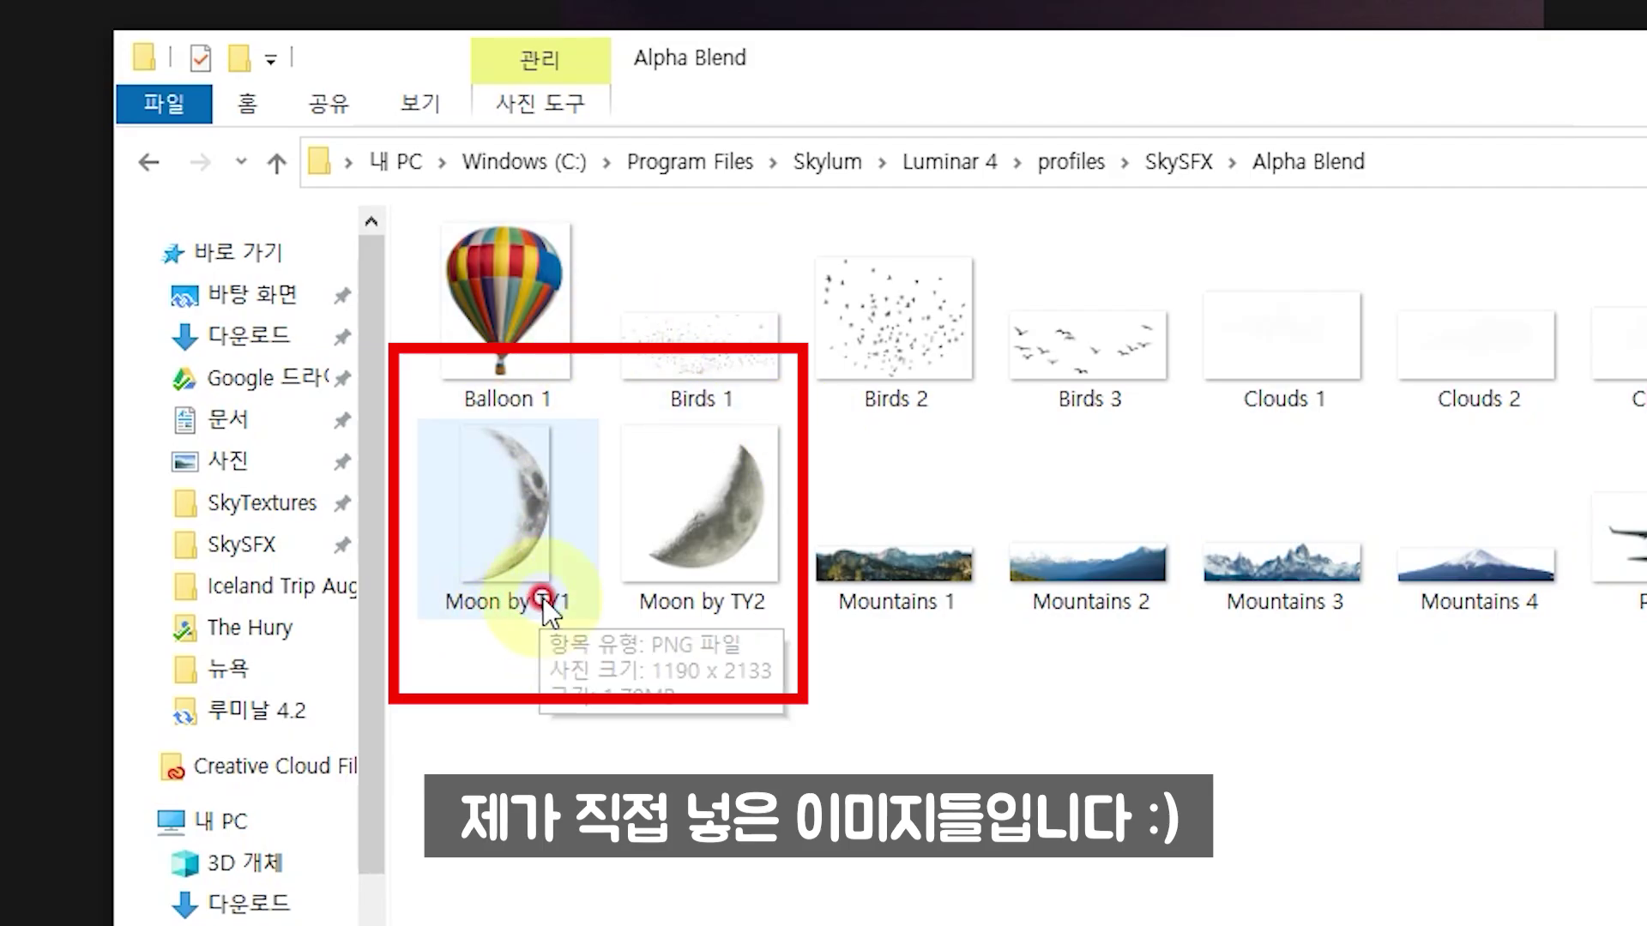
left_click(545, 604)
left_click(684, 583, "ctrl")
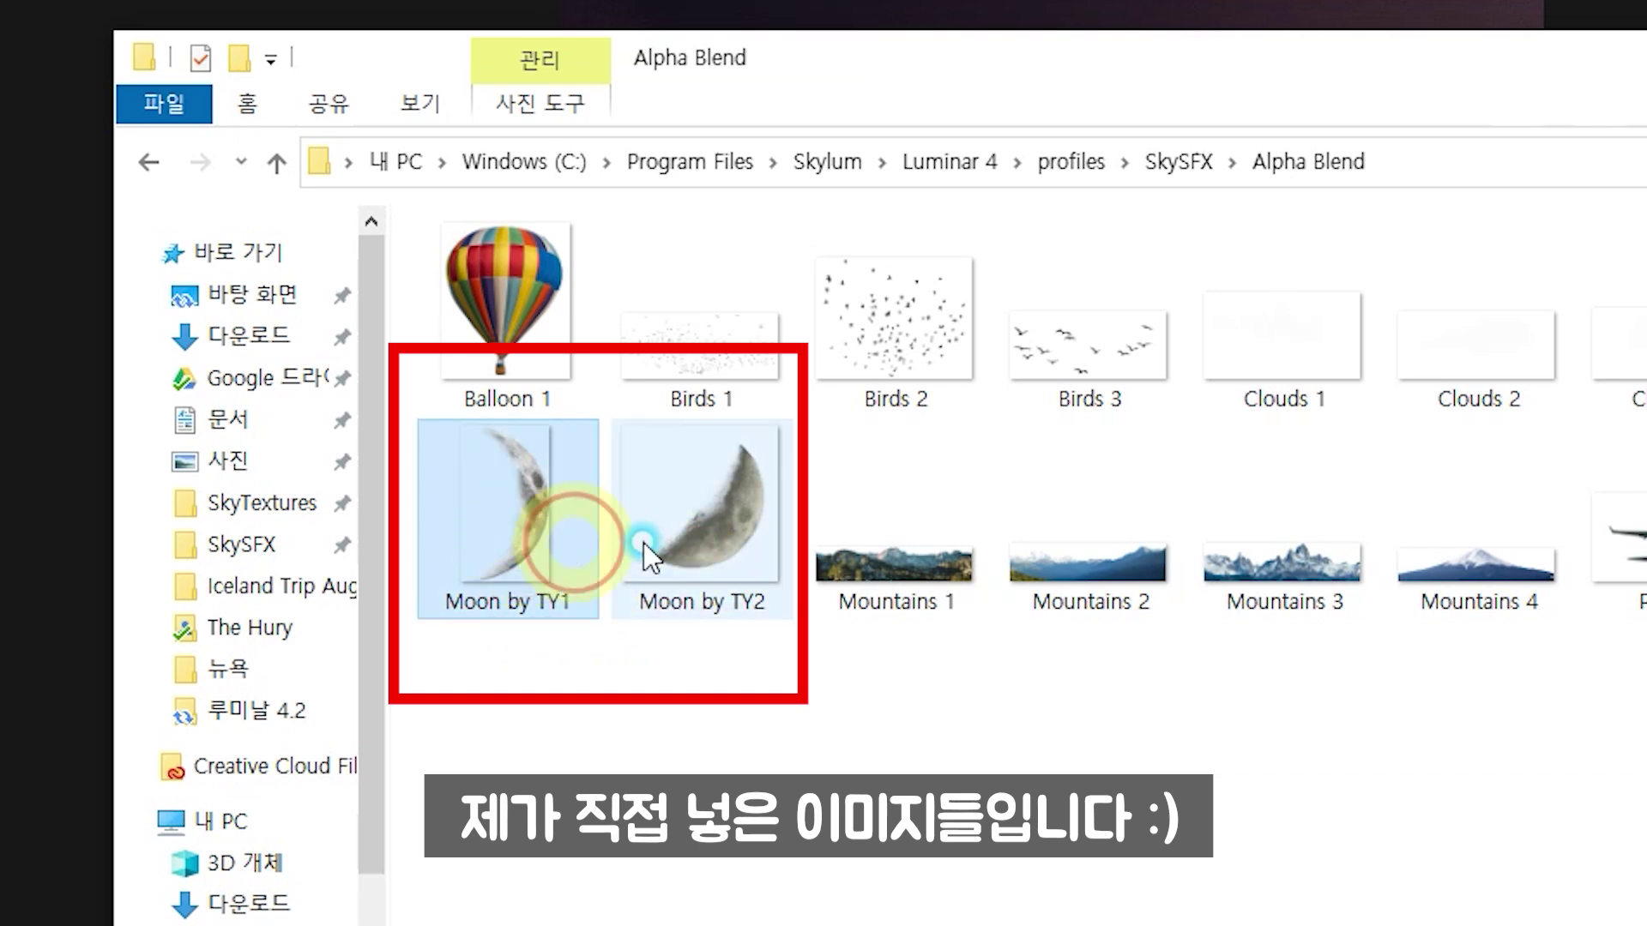
left_click(785, 571)
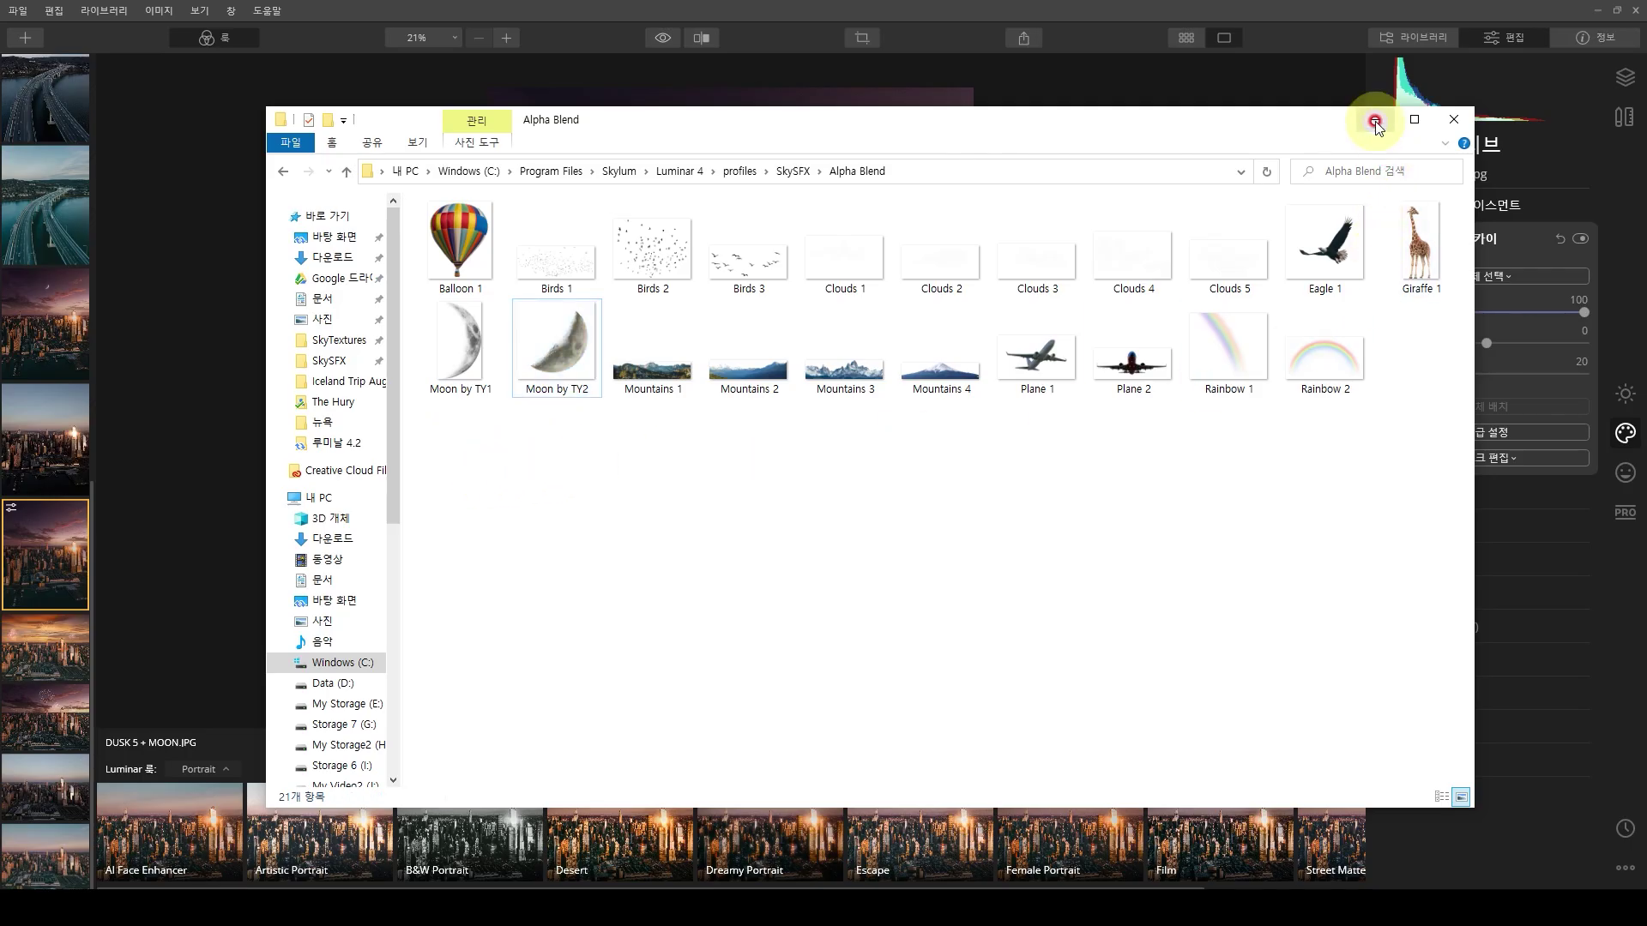
left_click(1374, 122)
- Place Moon by TY1 in the sky, then swap it for the smaller Moon 1 object
left_click(1511, 274)
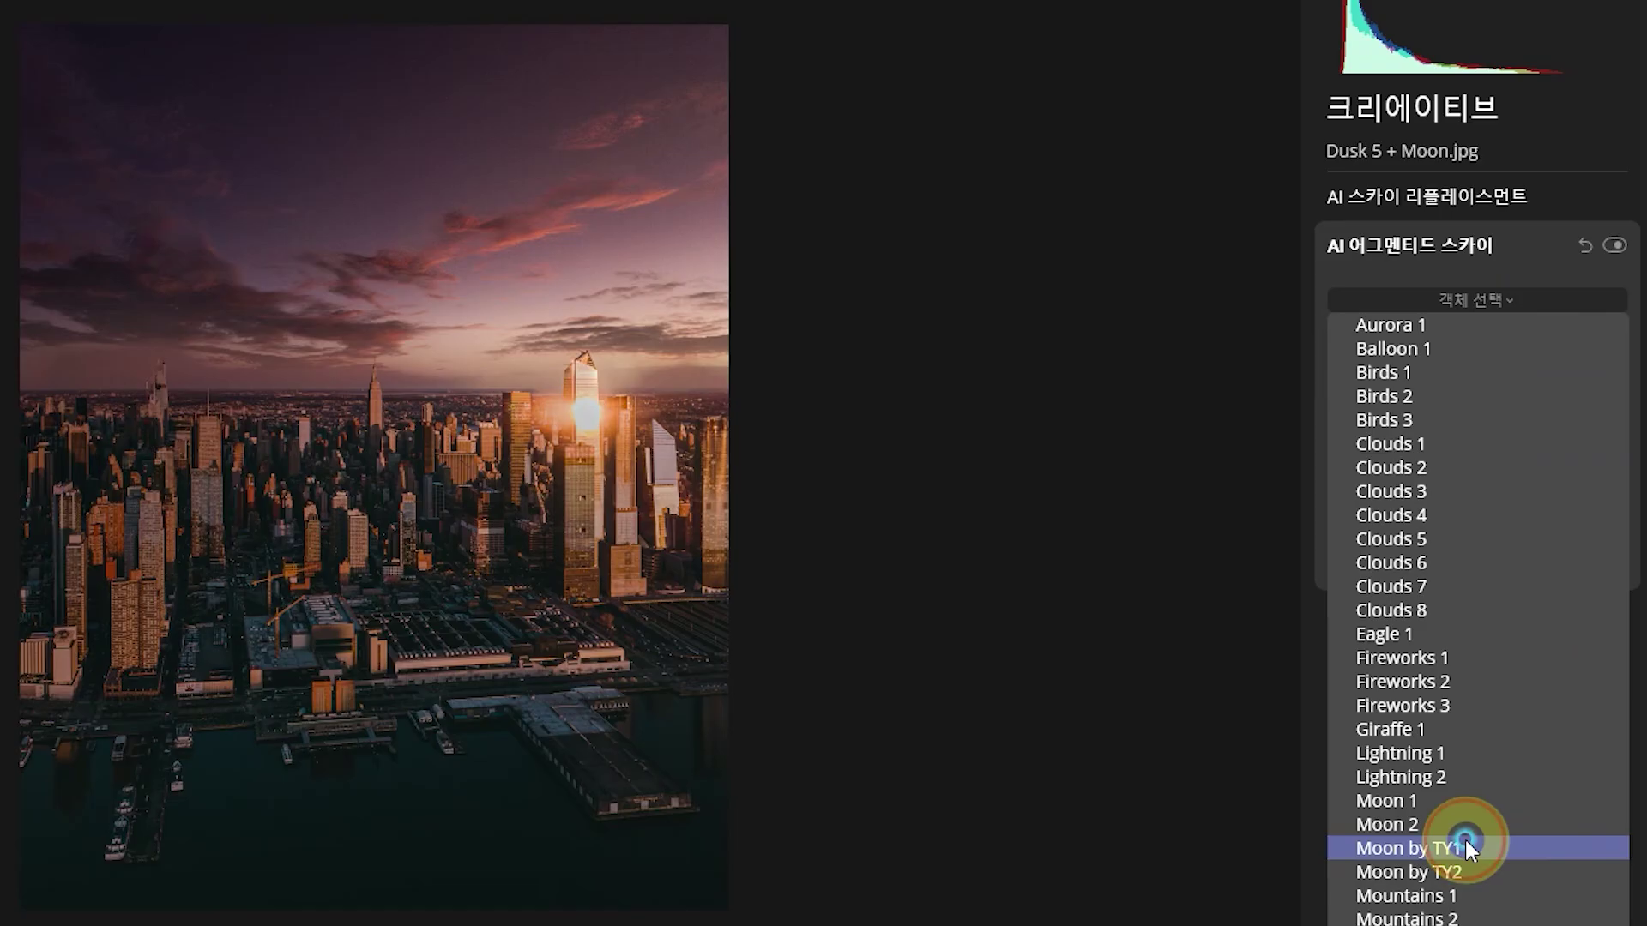
left_click(1450, 652)
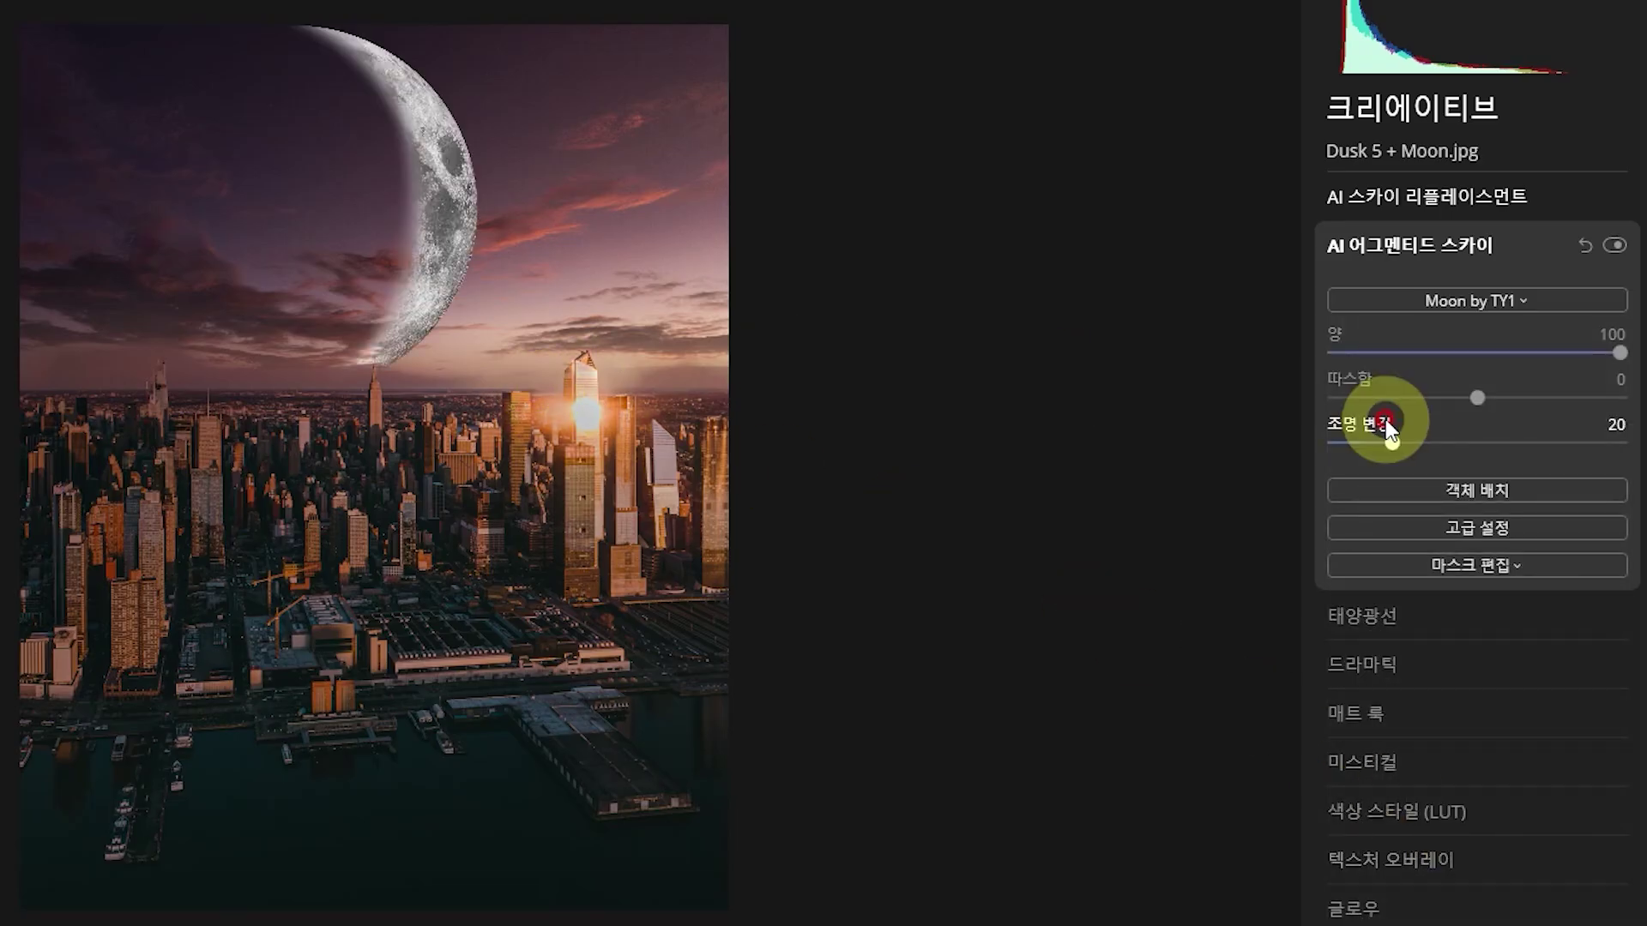
left_click(1446, 491)
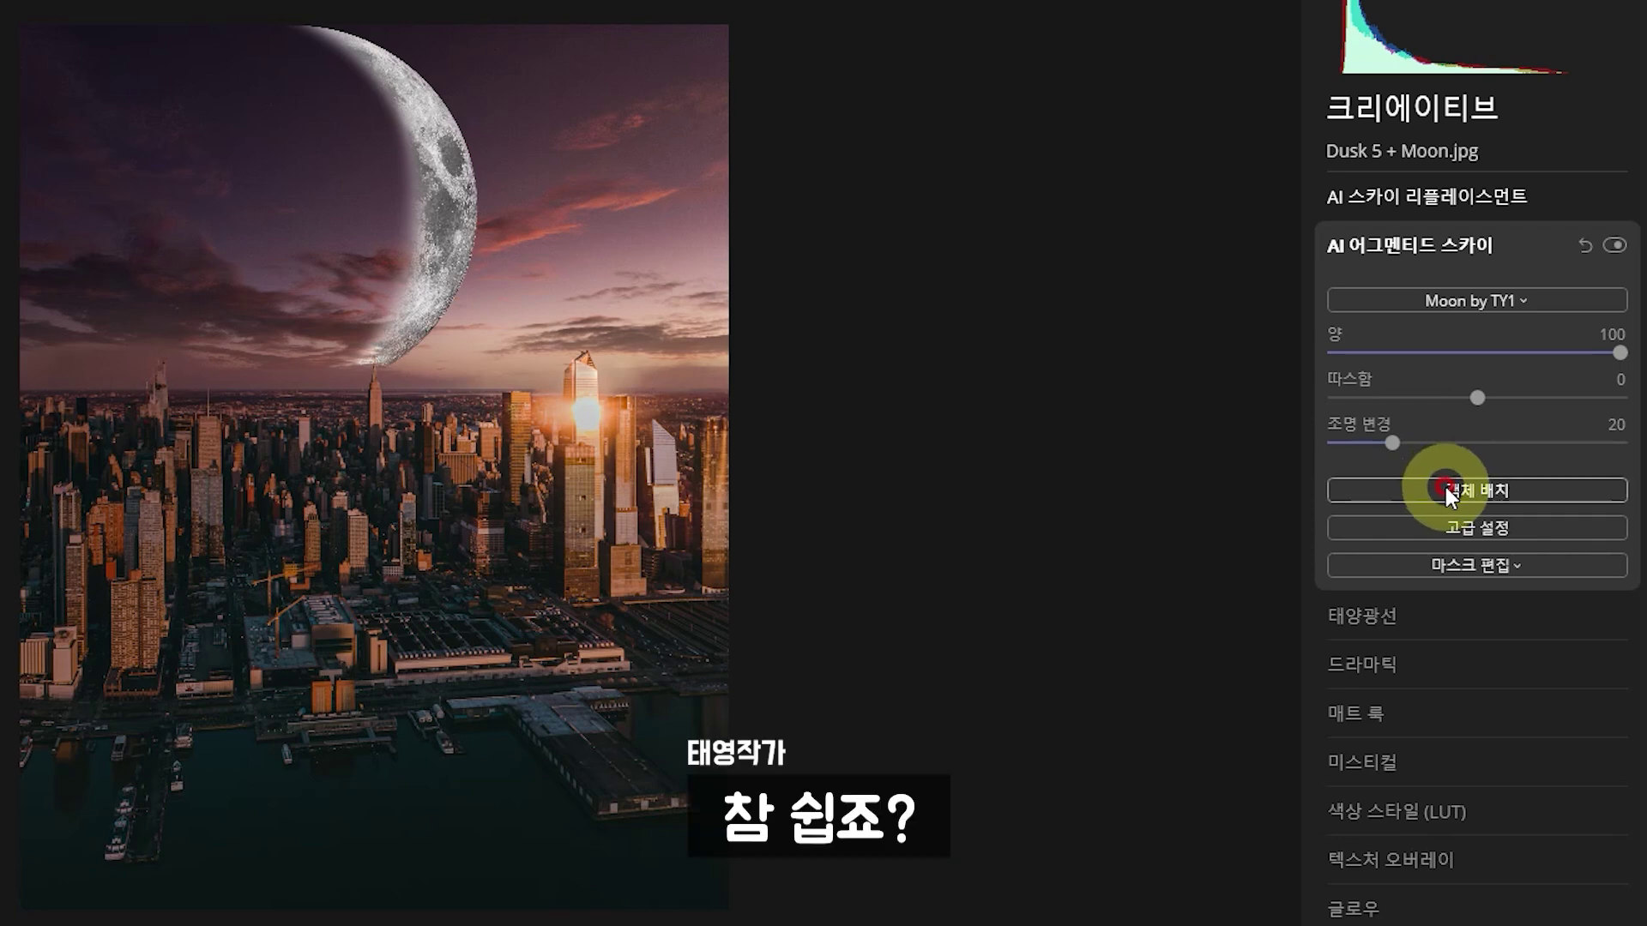
left_click(1429, 298)
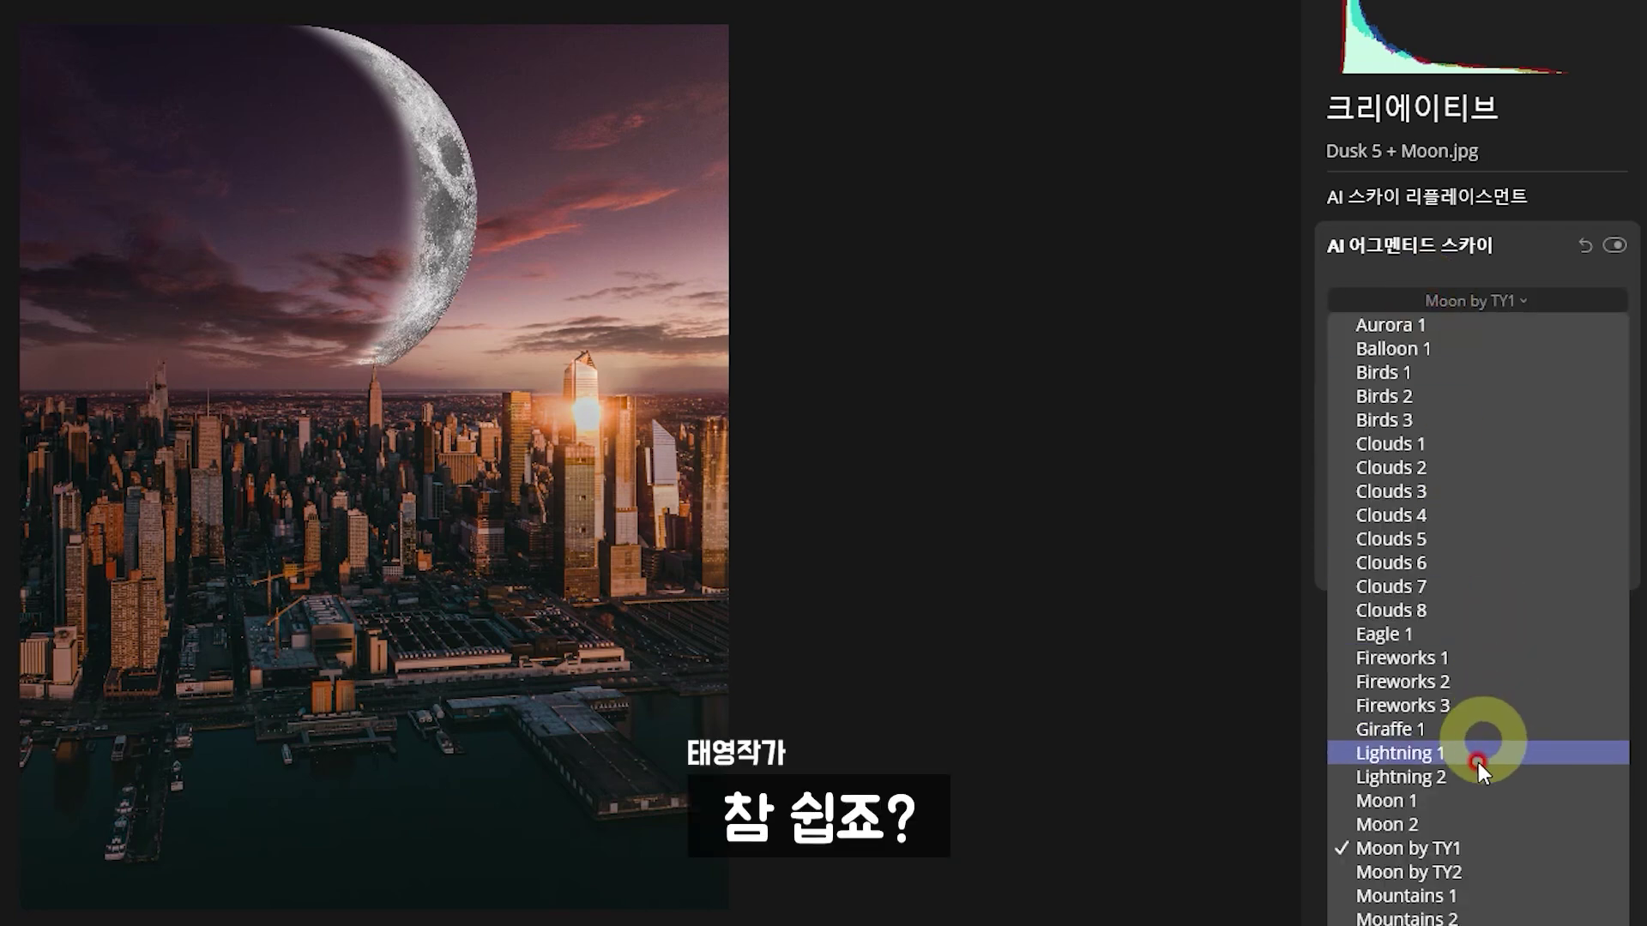
left_click(1448, 799)
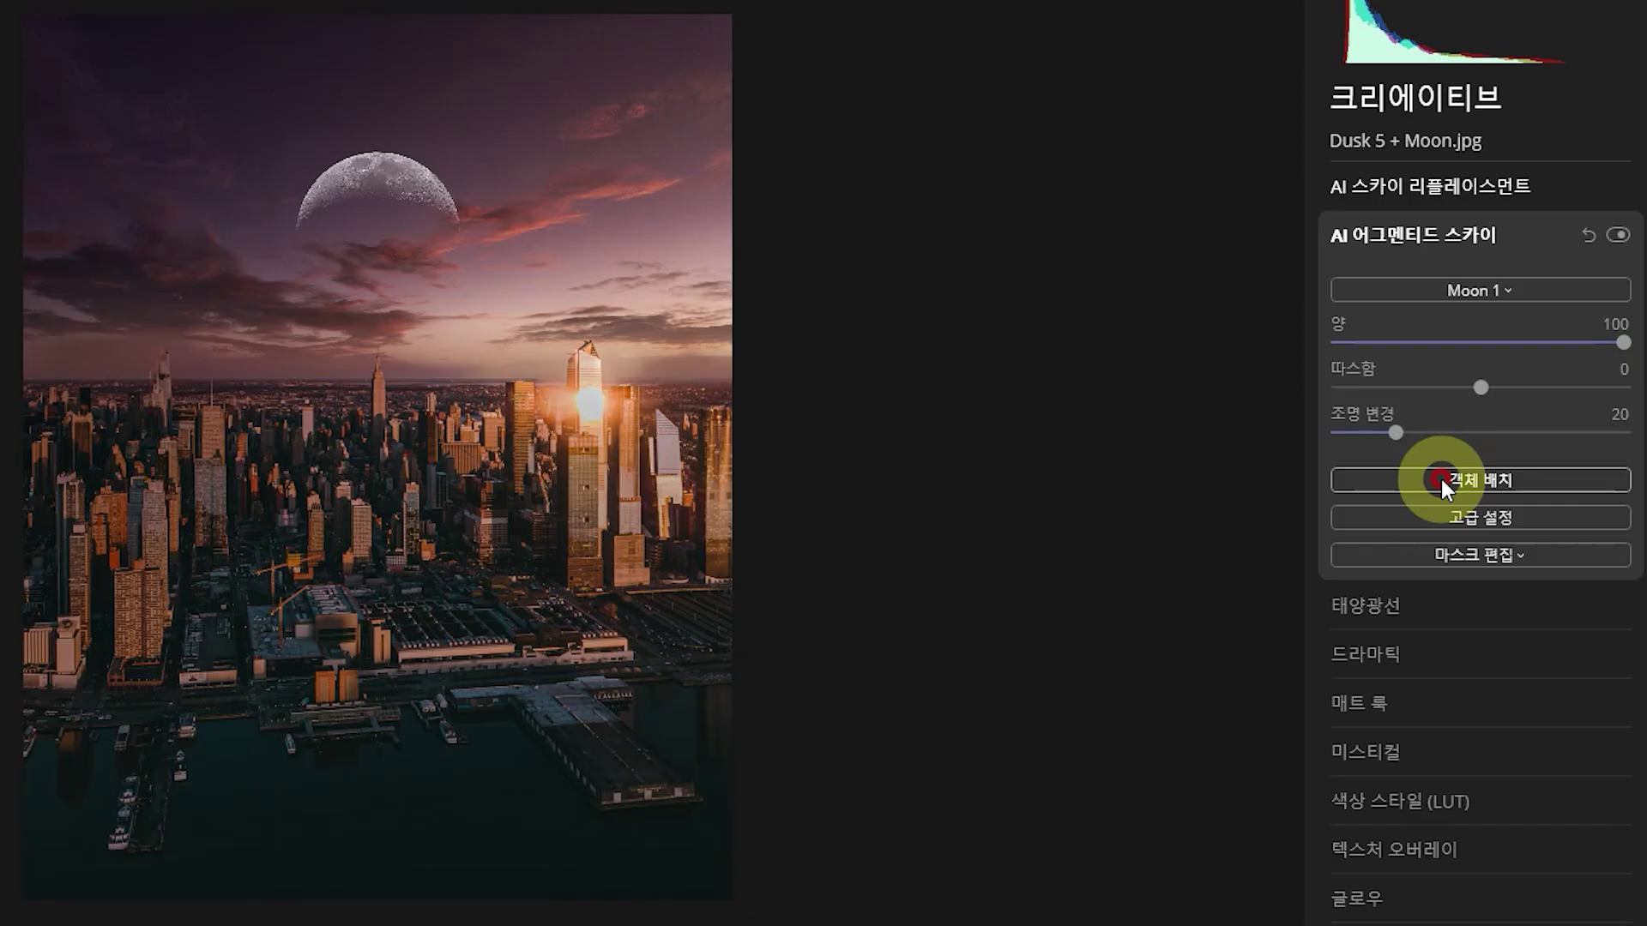
- Rotate the moon clockwise and shrink it to a small crescent using Place Object
left_click(1441, 482)
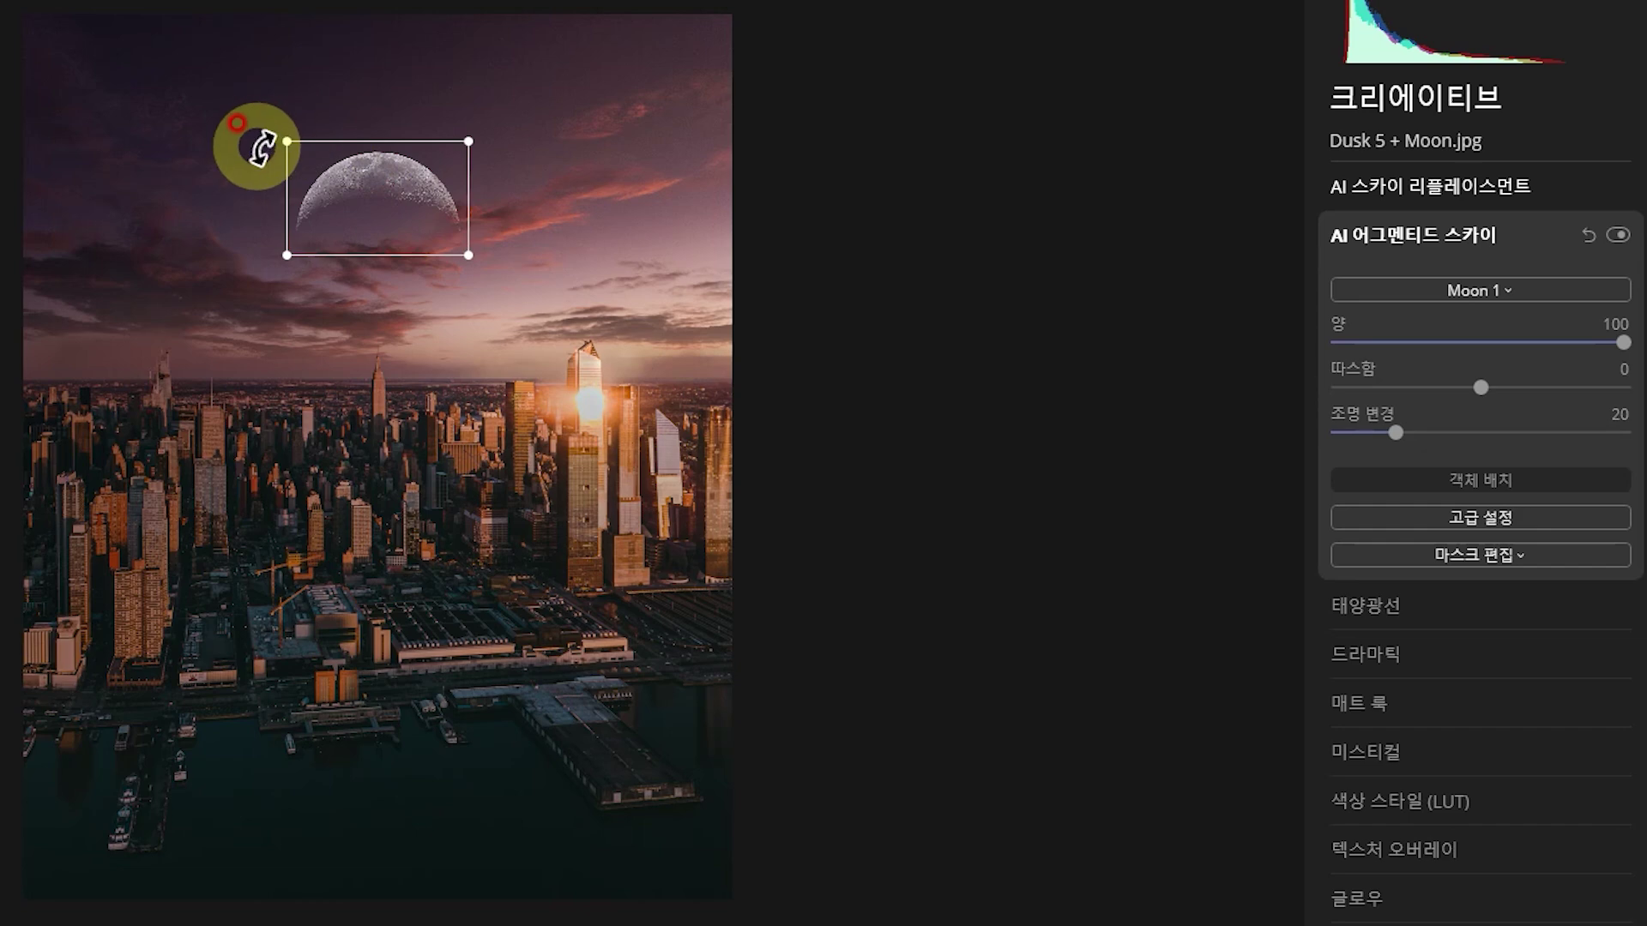
left_click_drag(261, 150, 452, 129)
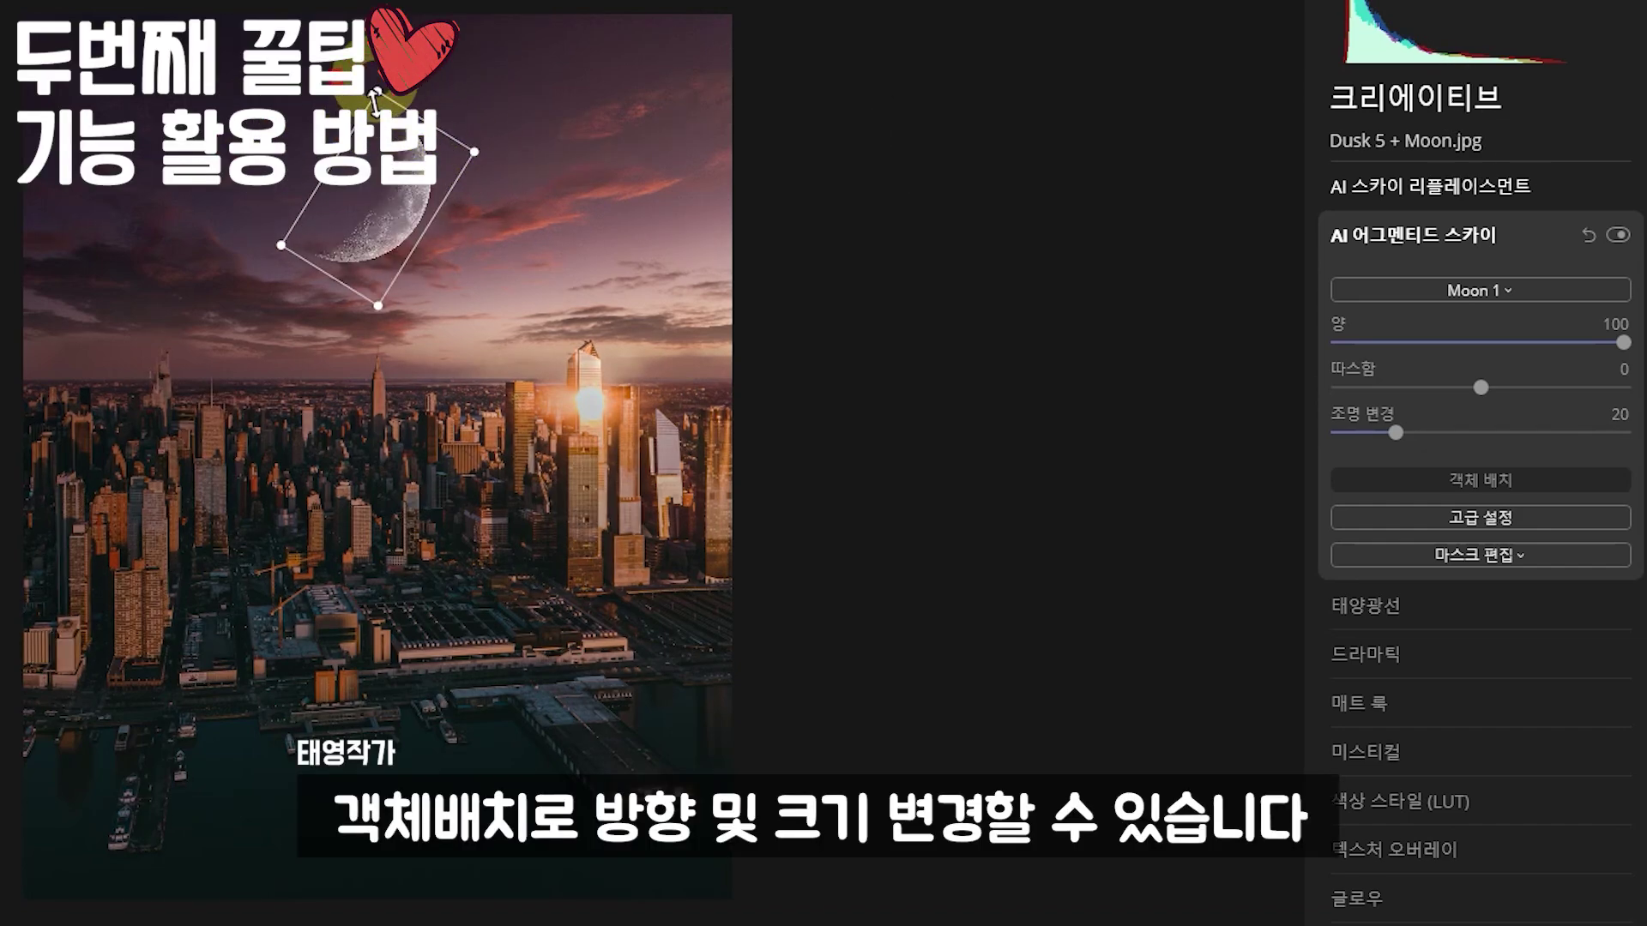
mouse_move(376, 91)
left_mouse_down()
mouse_move(385, 233)
mouse_move(369, 159)
left_mouse_up()
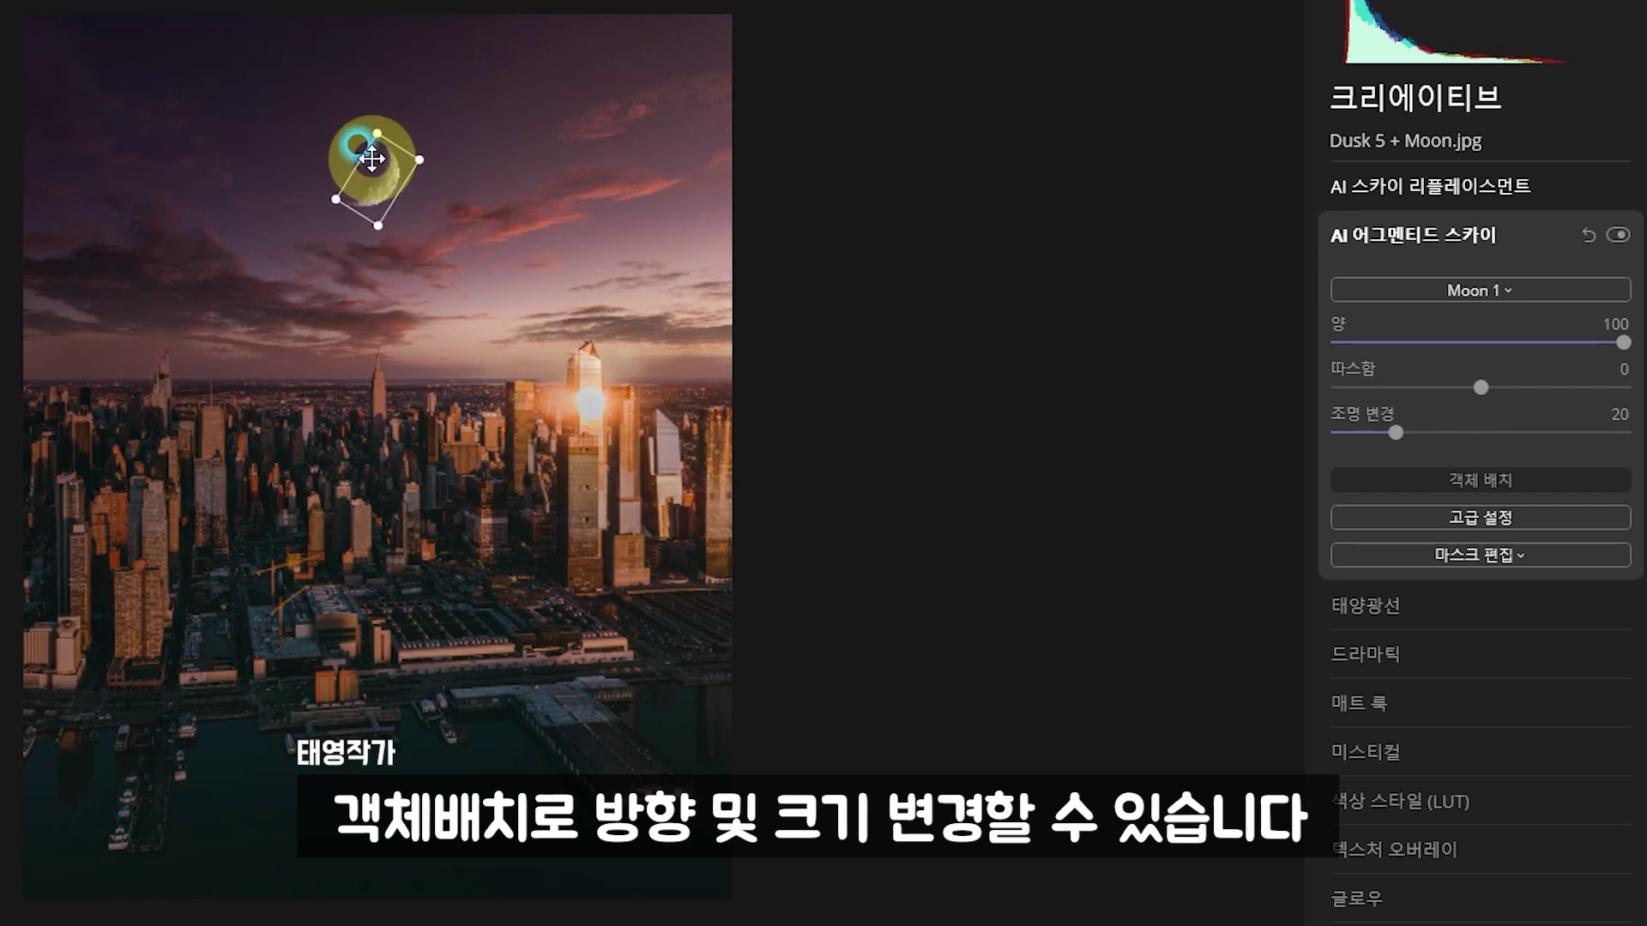
left_click(490, 639)
left_click_drag(392, 251, 378, 220)
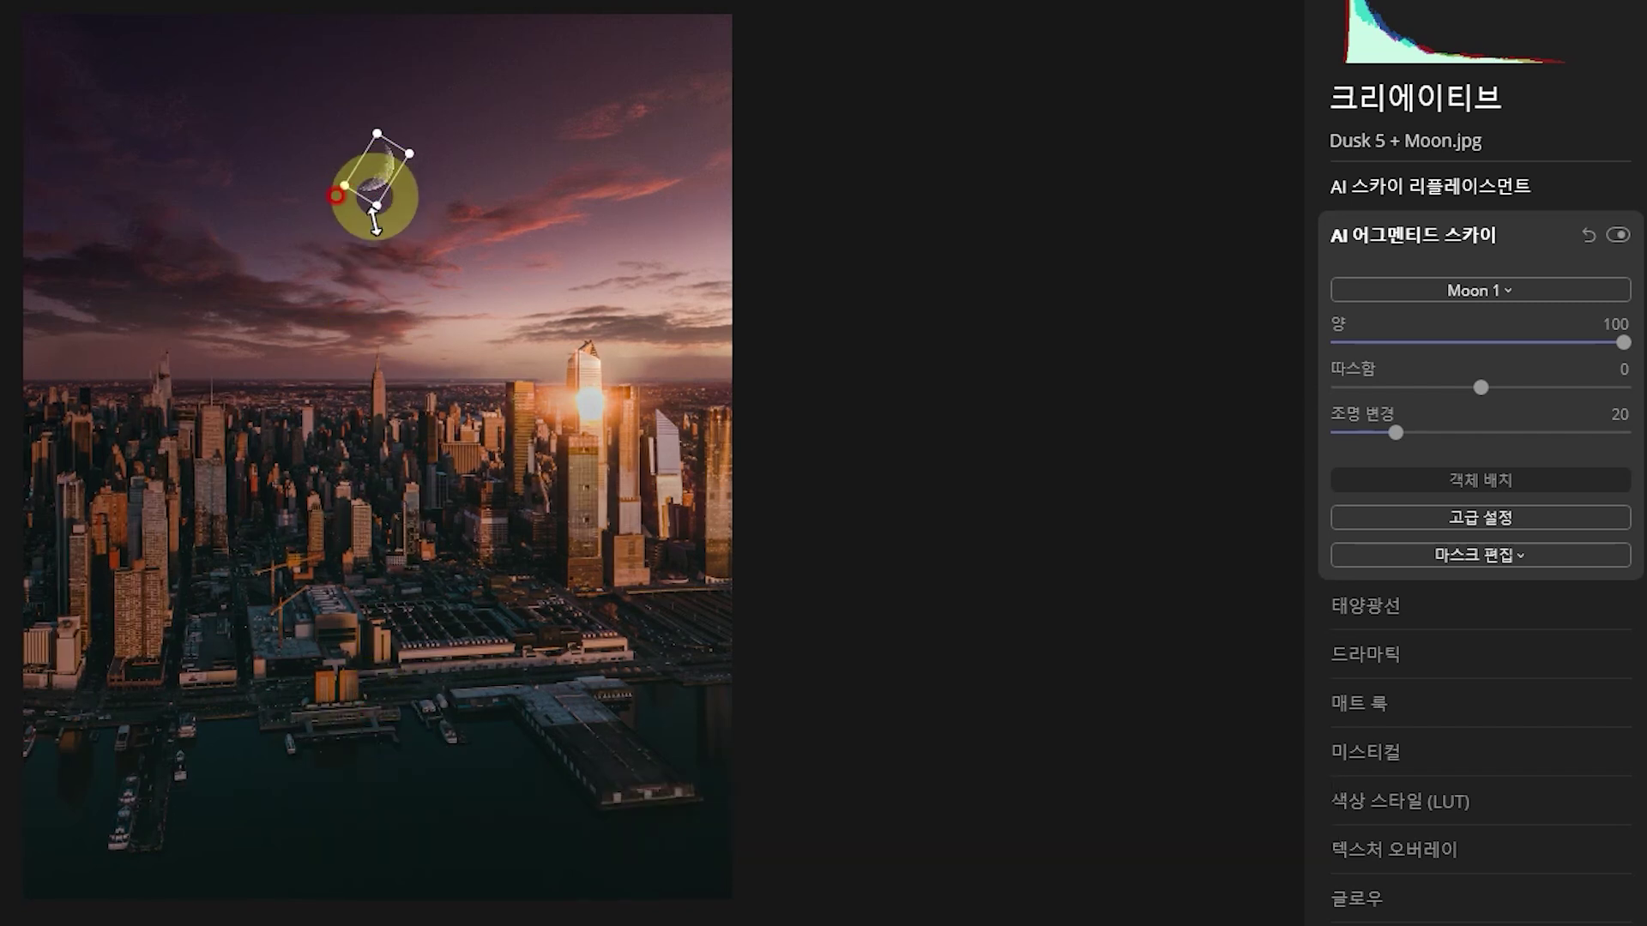
left_click_drag(375, 221, 380, 207)
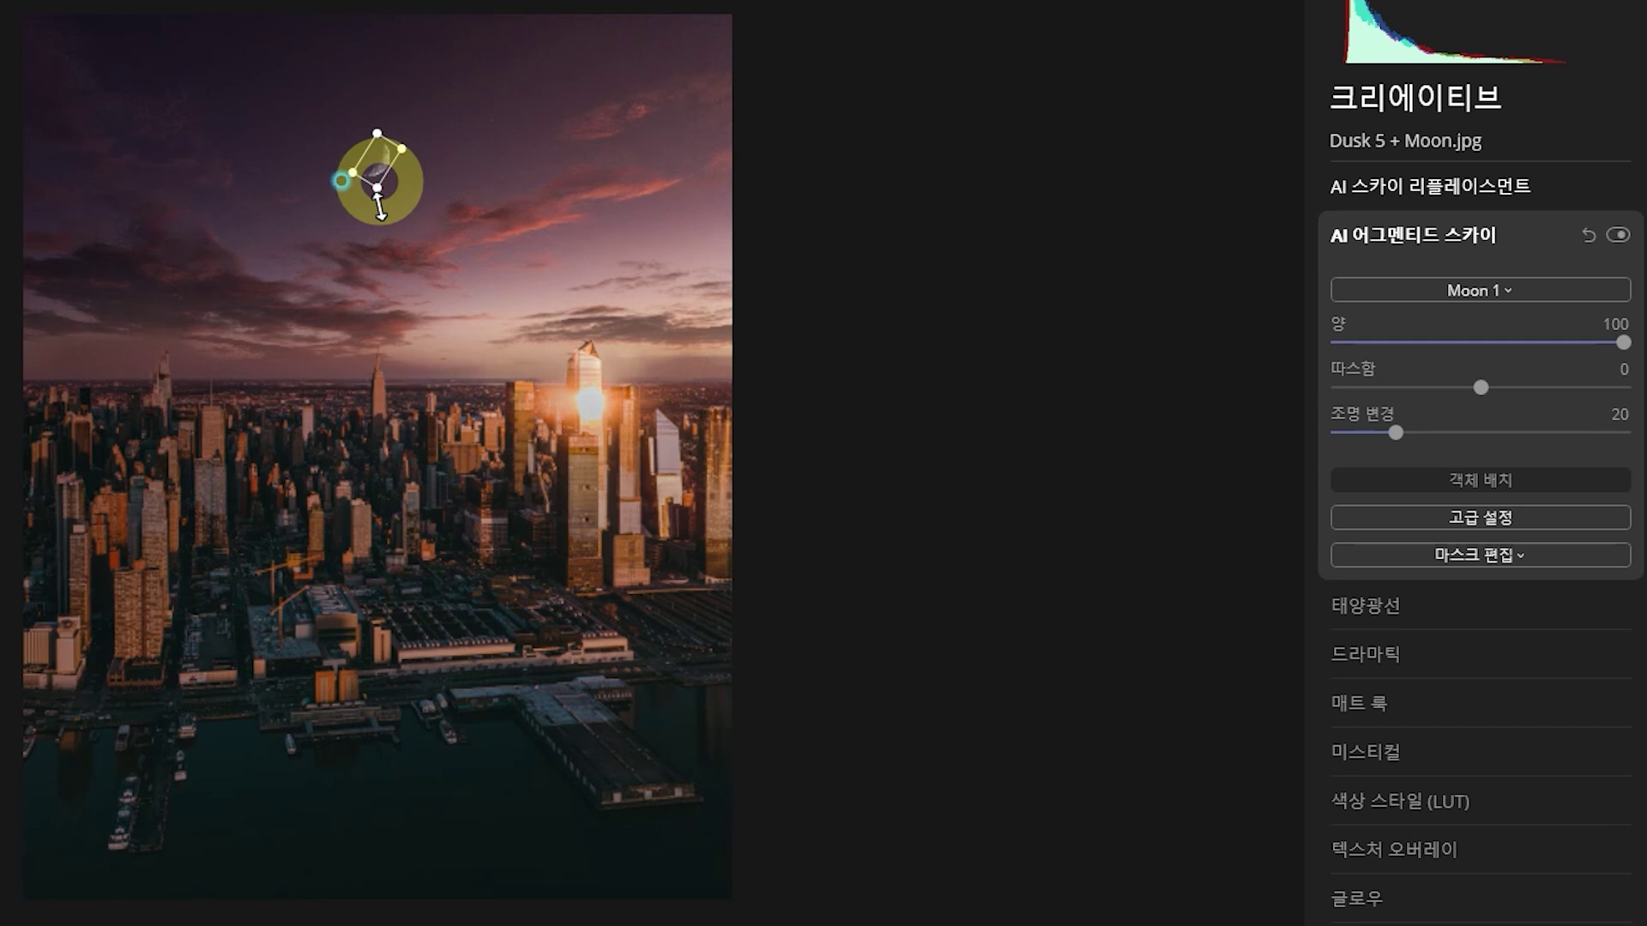
left_click(678, 652)
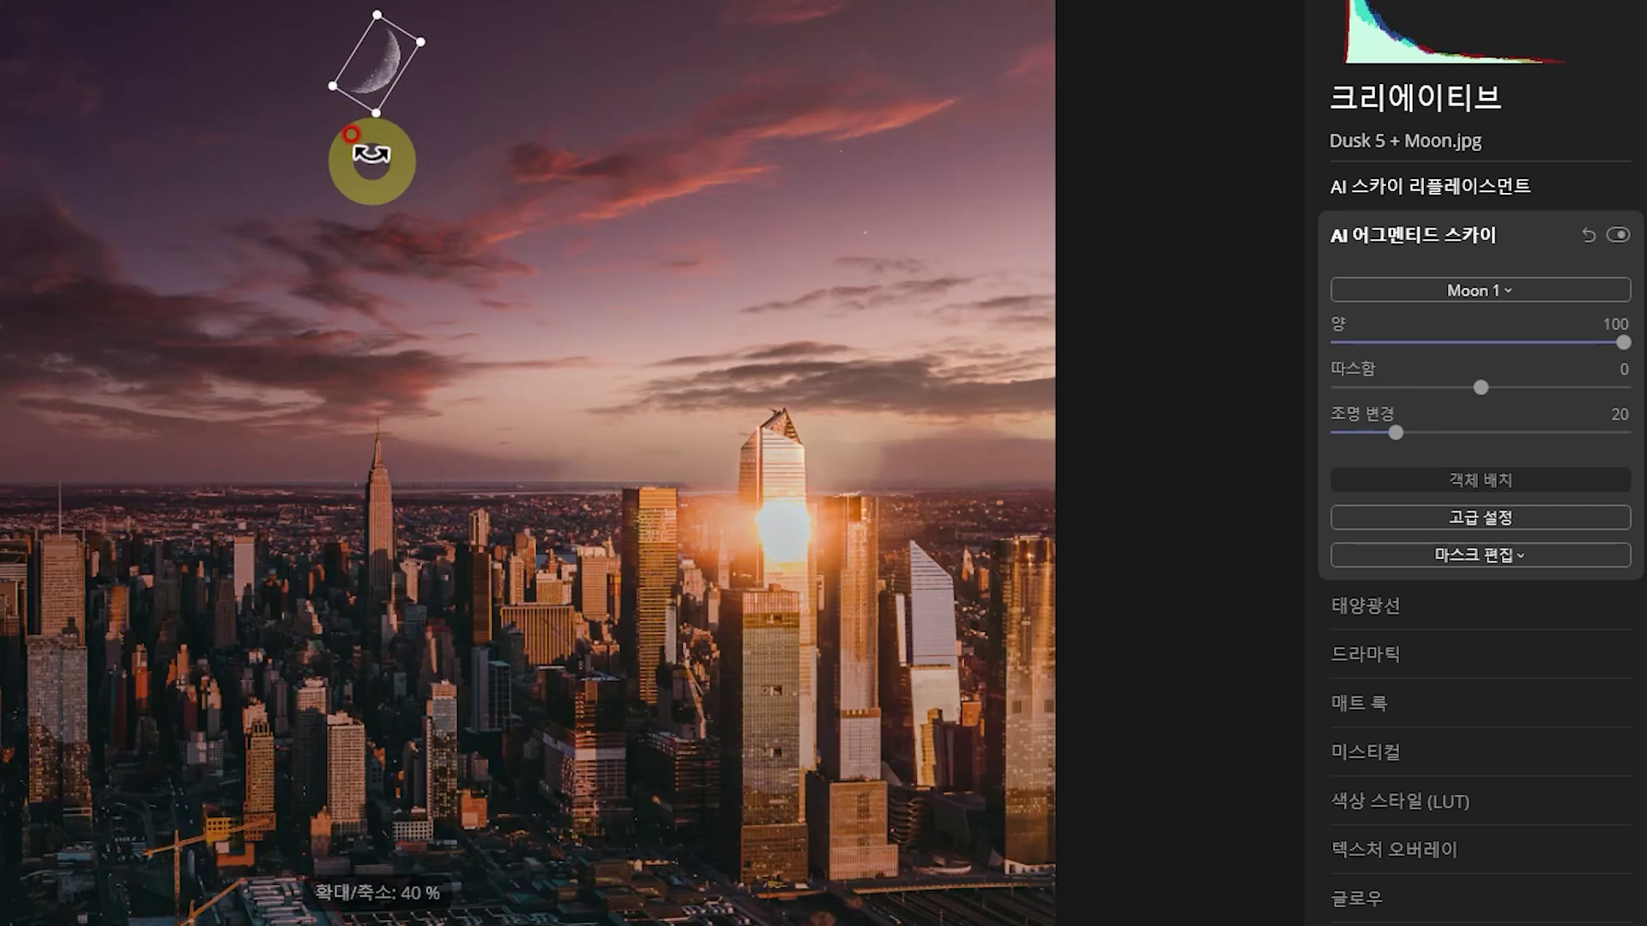
- Move the moon higher in the sky and set the object amount back to 100
key("ctrl+plus")
left_click_drag(368, 78, 369, 29)
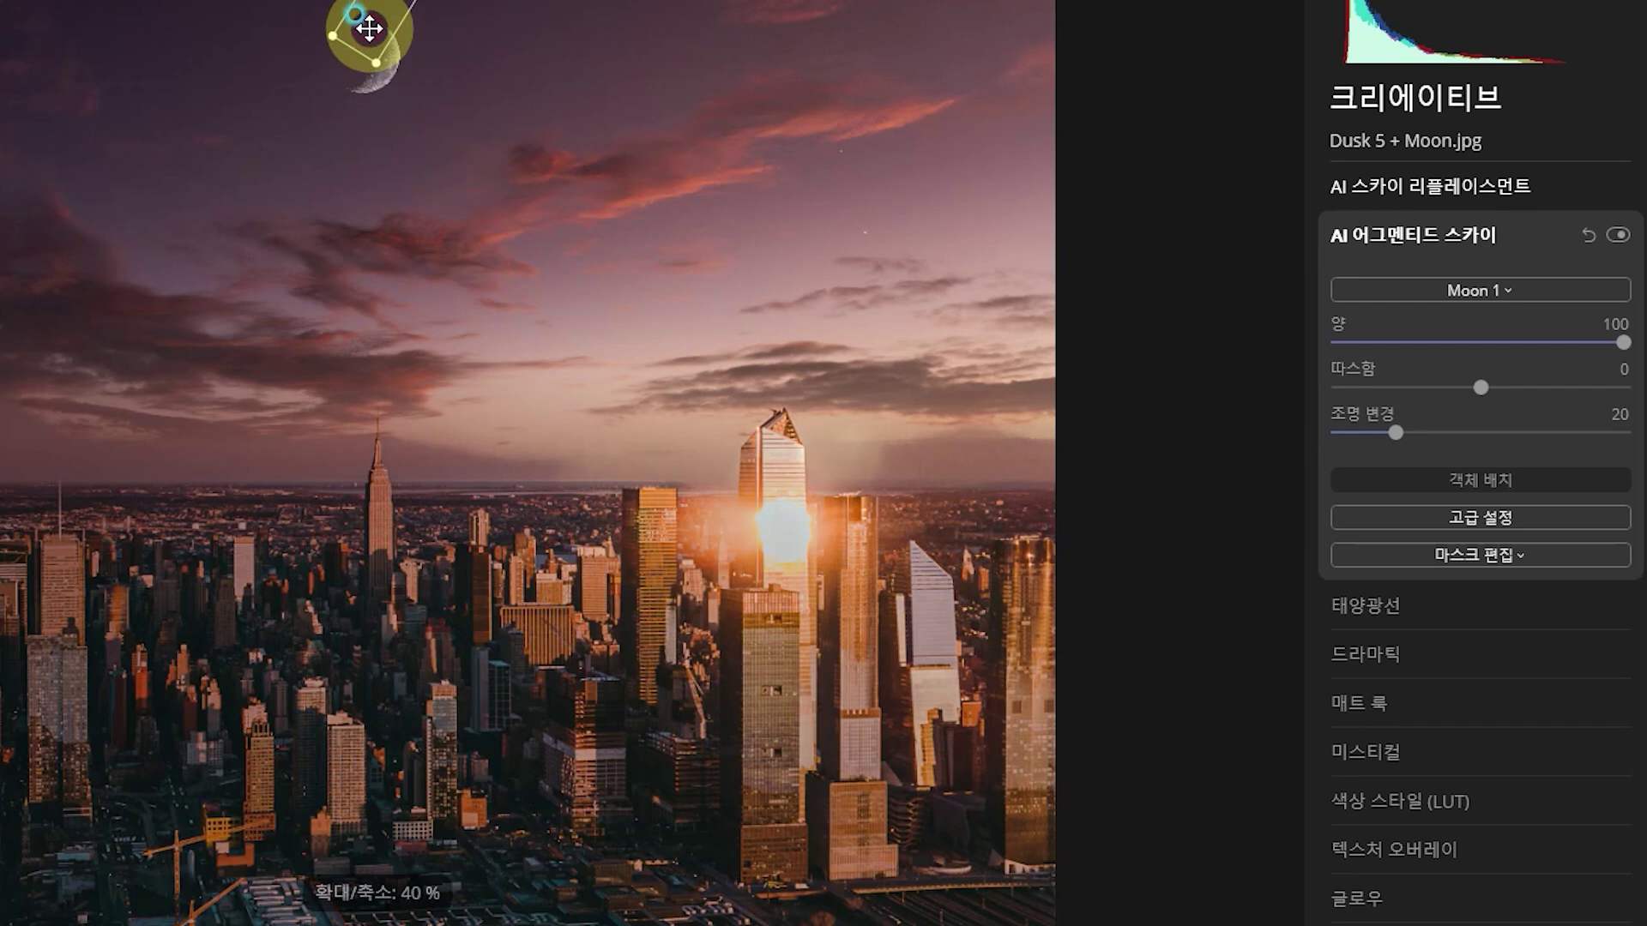
key("ctrl+minus")
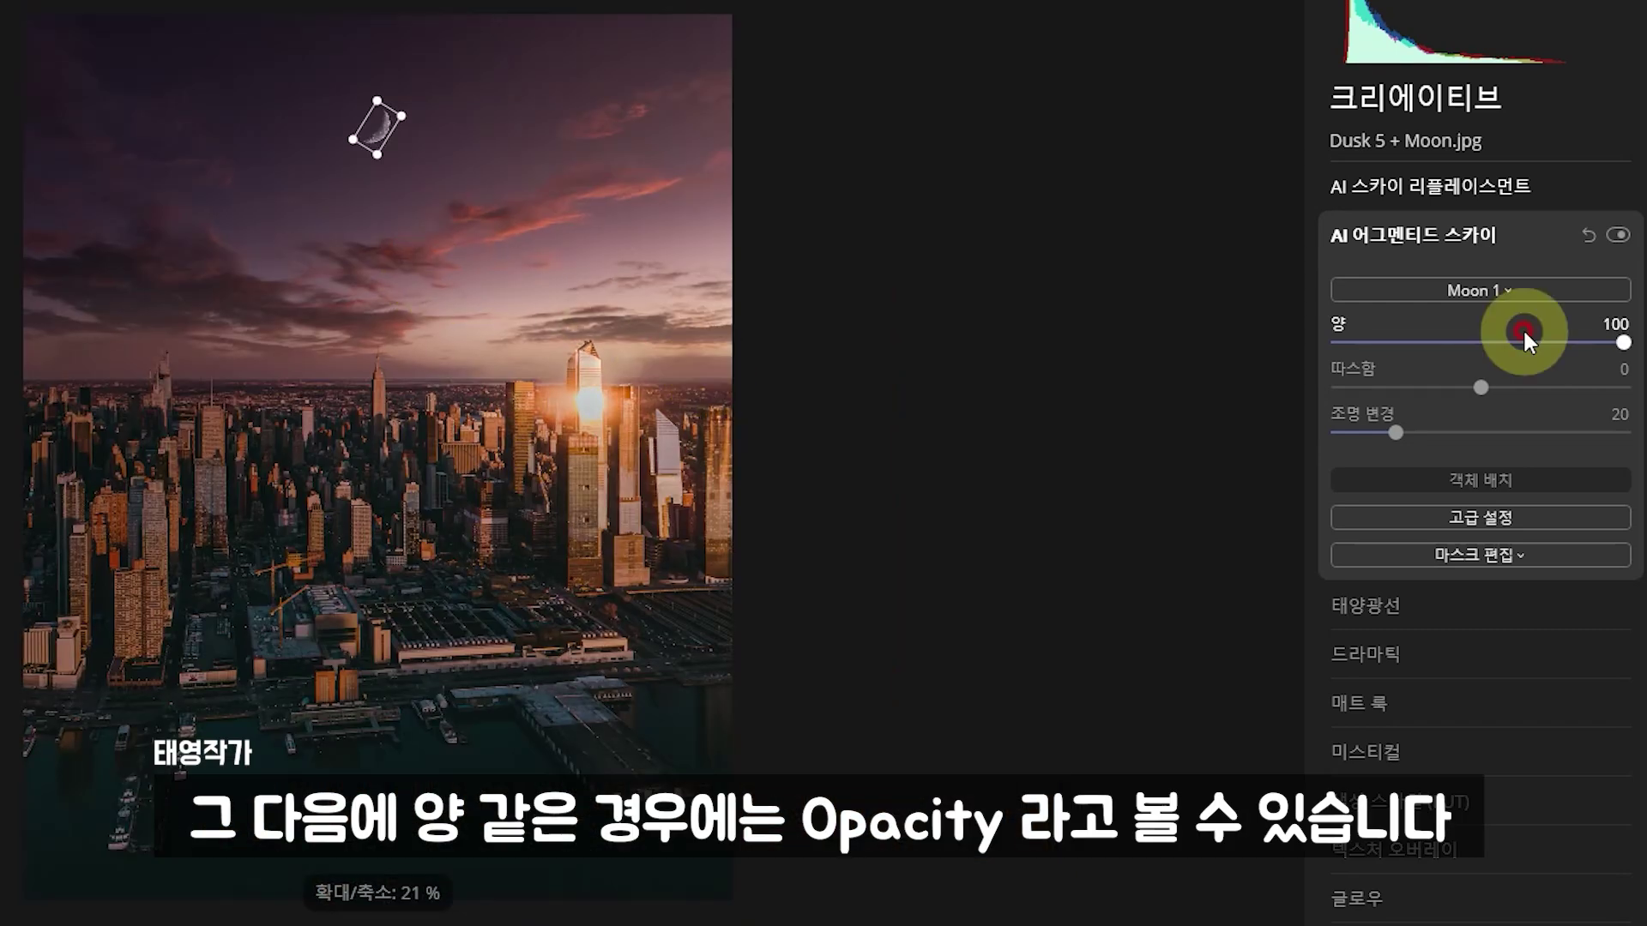
mouse_move(1518, 335)
left_mouse_down()
mouse_move(1367, 349)
mouse_move(1497, 305)
mouse_move(1639, 318)
left_mouse_up()
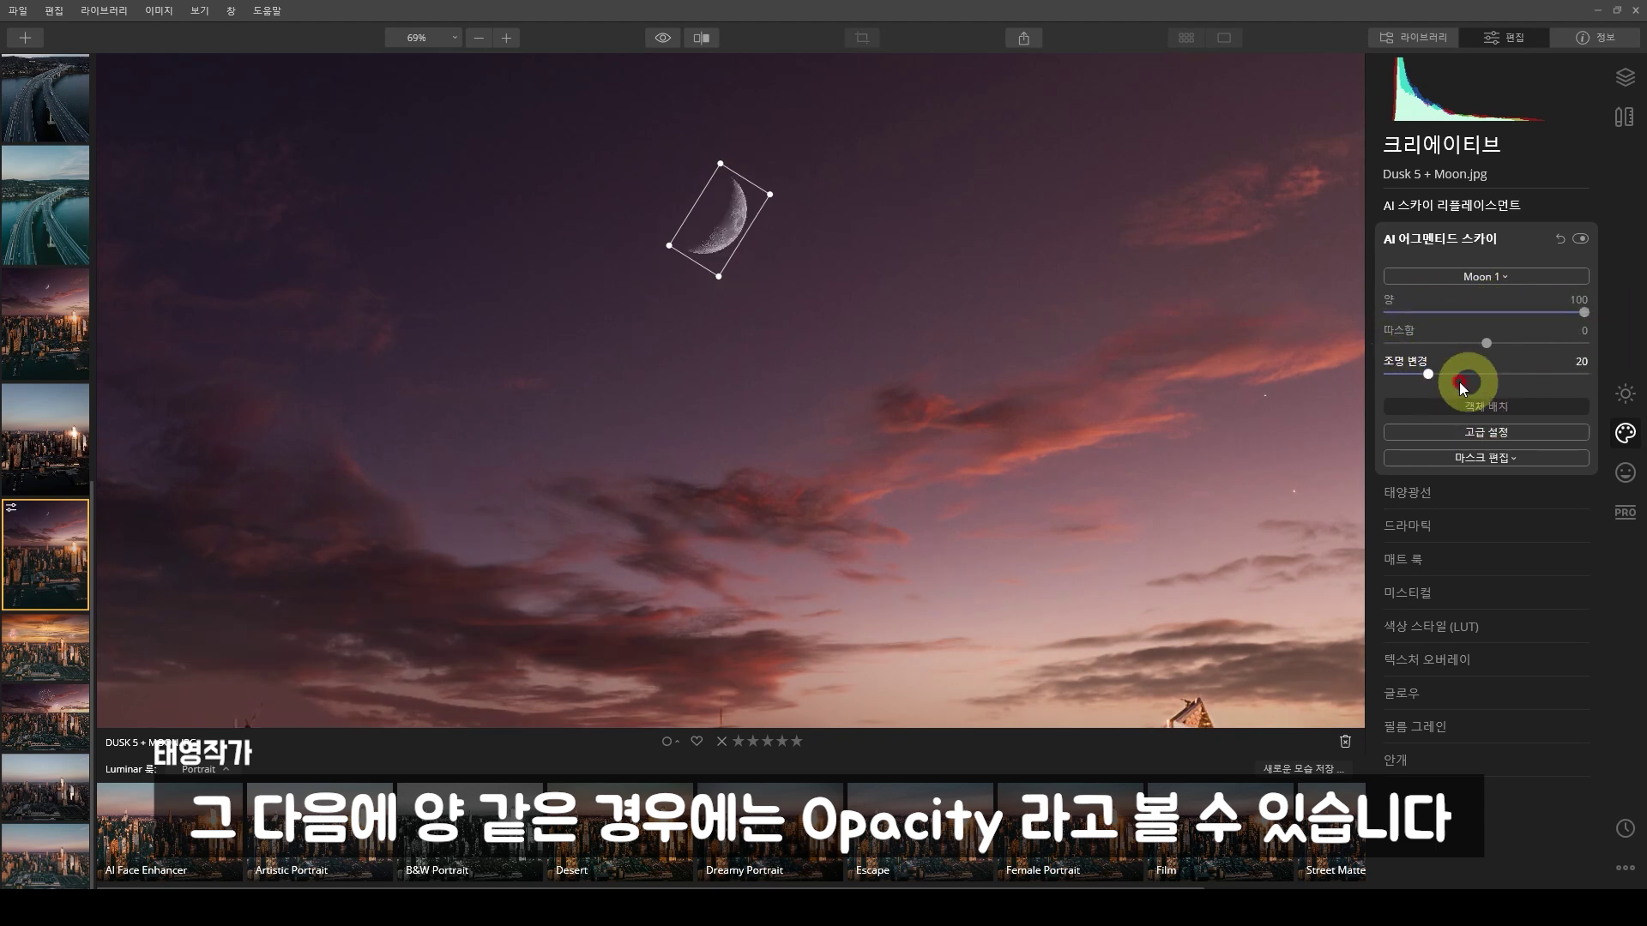
- Set Moon 1's Relight to 32 and its Warmth to 93
left_click_drag(1430, 378, 1490, 374)
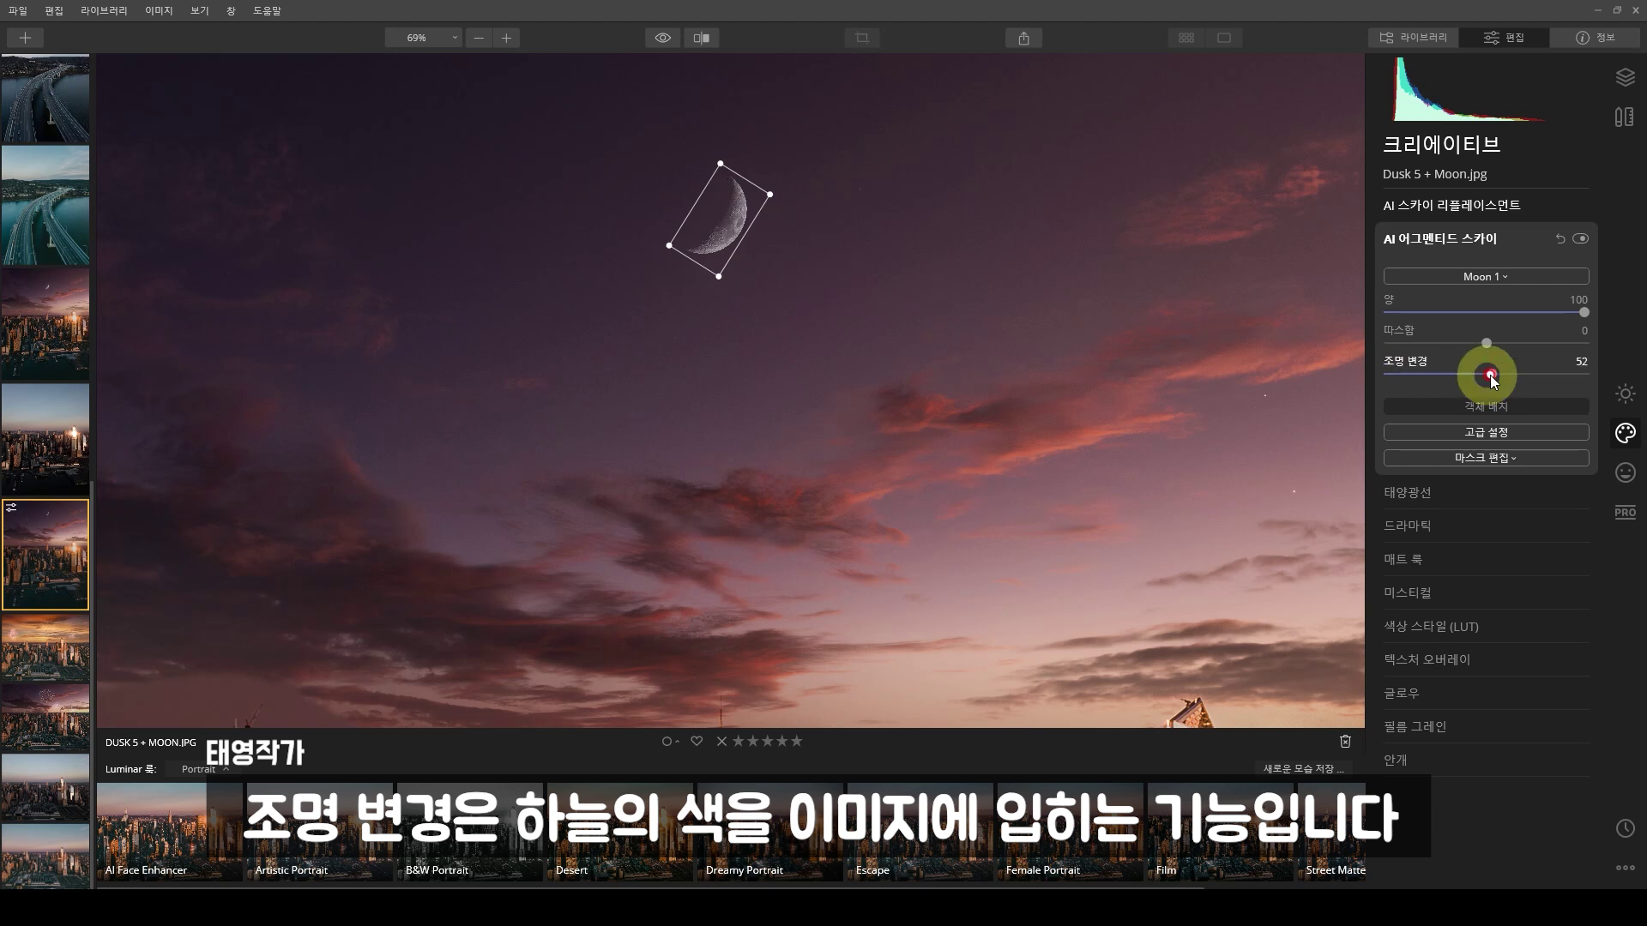
mouse_move(1494, 375)
left_mouse_down()
mouse_move(1389, 369)
mouse_move(1638, 393)
mouse_move(1275, 390)
mouse_move(1640, 400)
left_mouse_up()
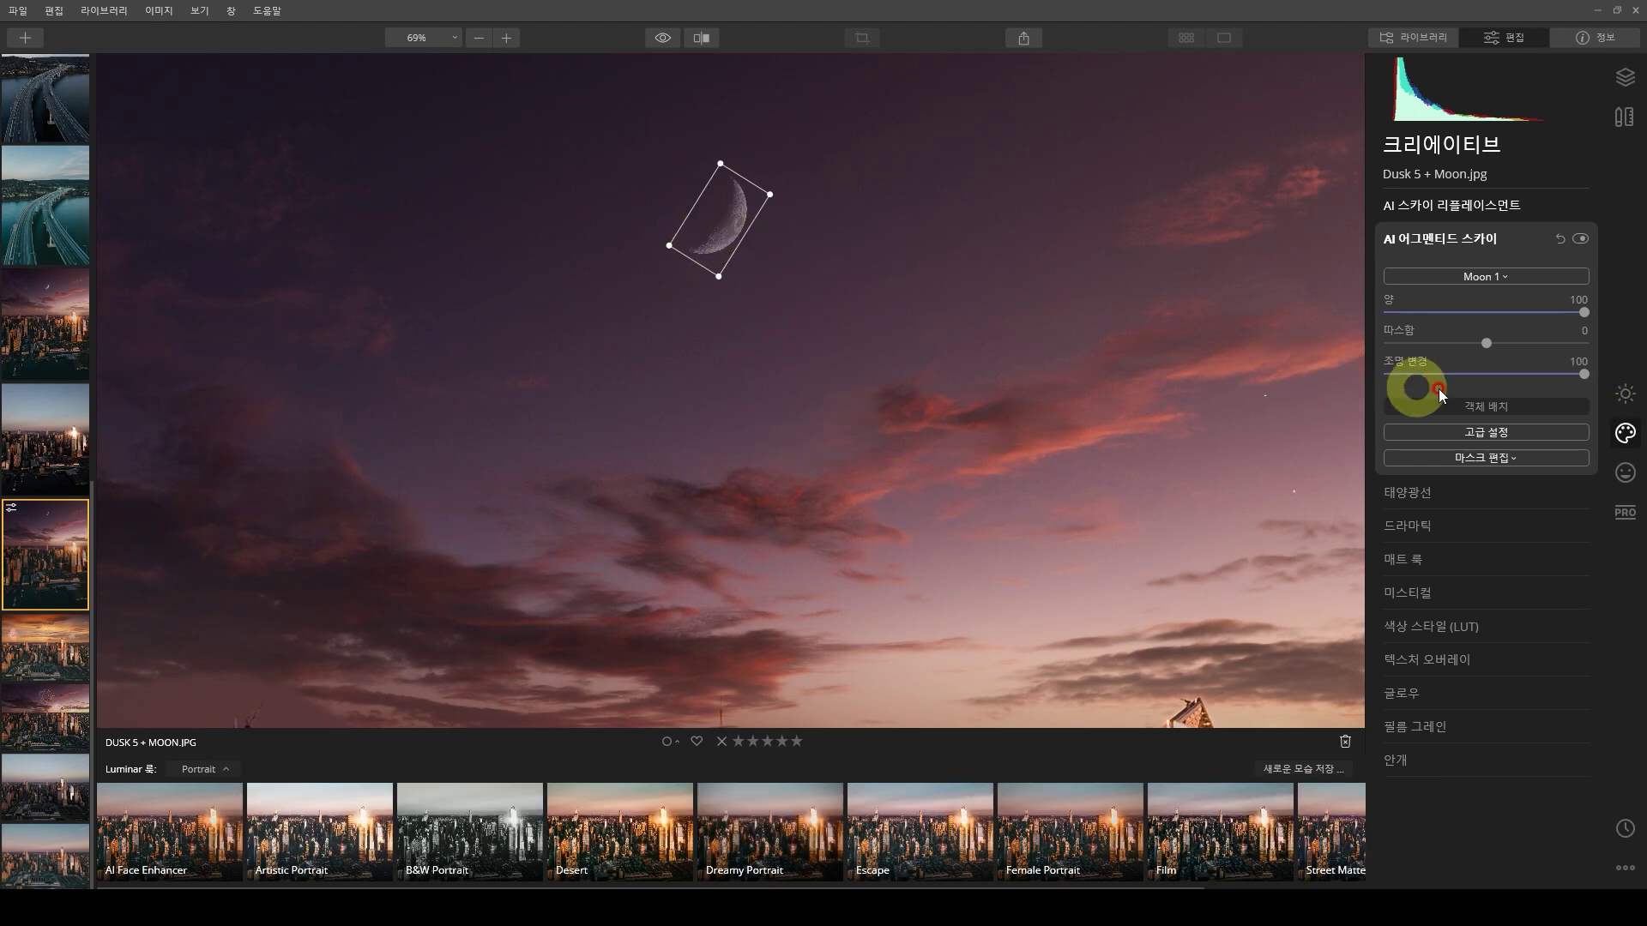
left_click(1478, 380)
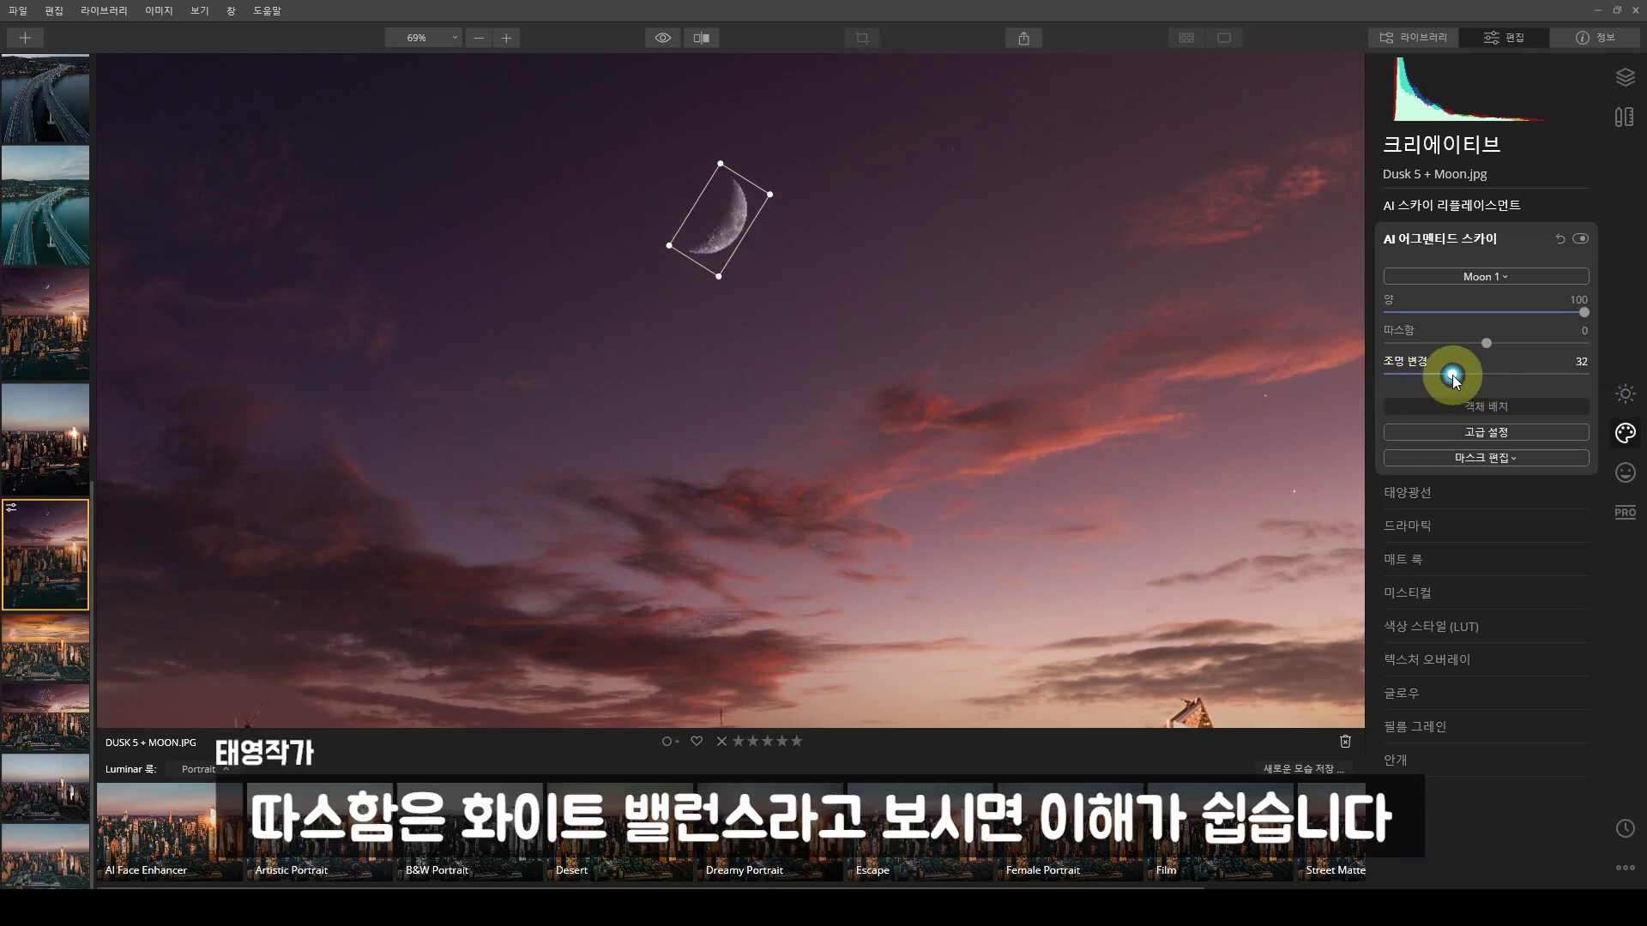
left_click(1470, 344)
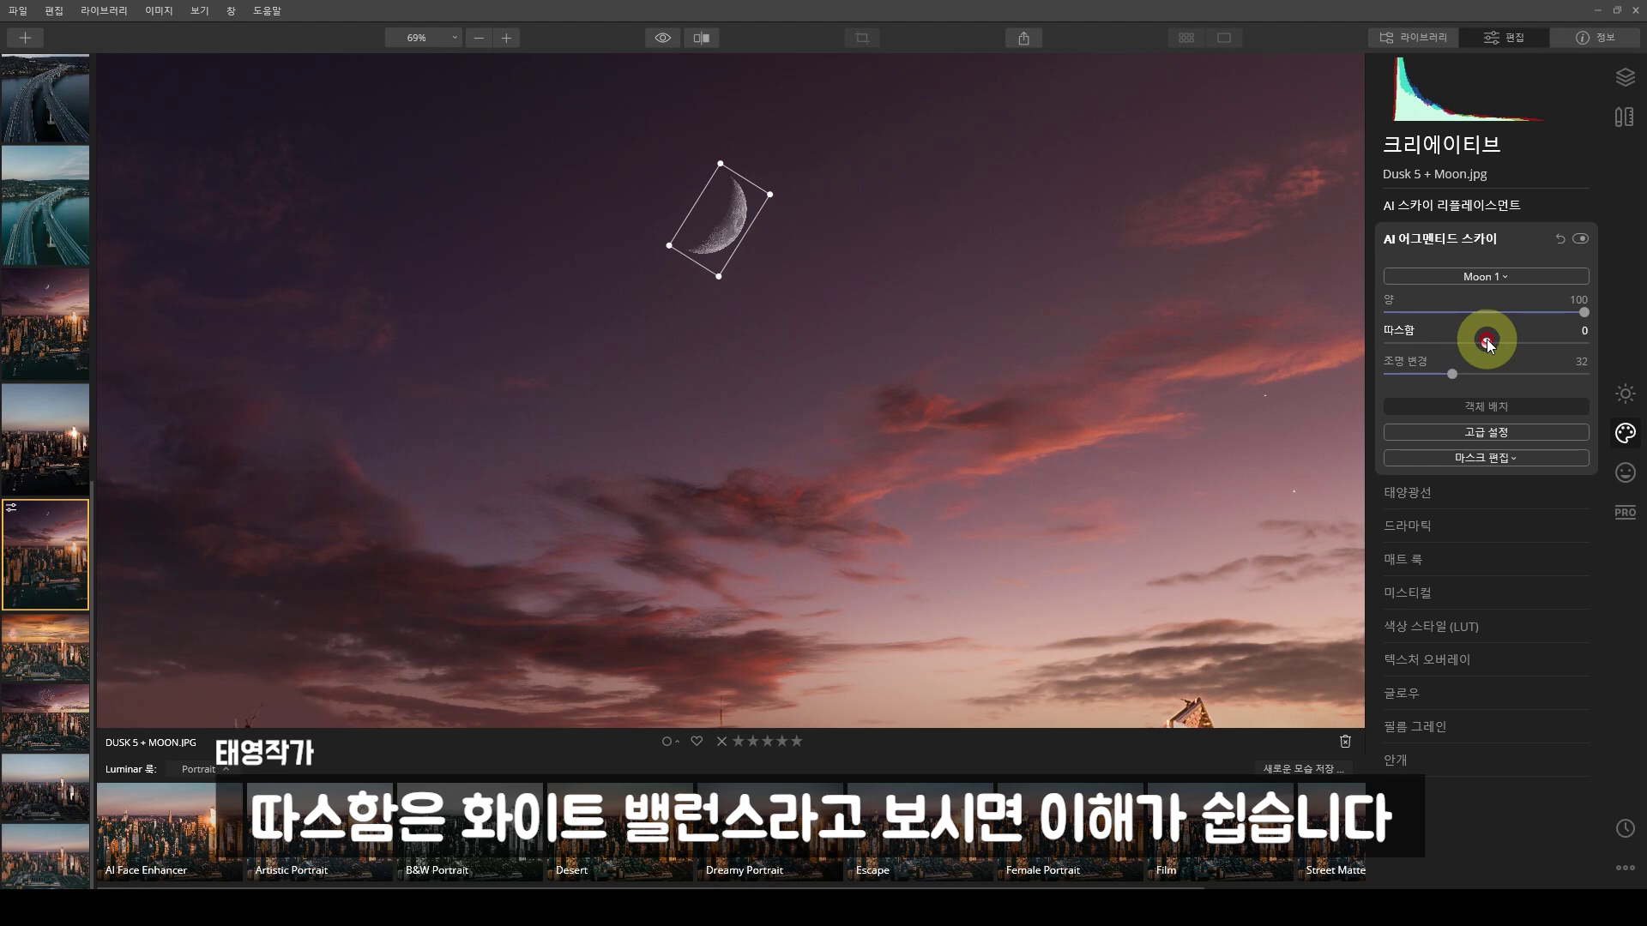
mouse_move(1494, 342)
left_mouse_down()
mouse_move(1581, 344)
mouse_move(1350, 347)
mouse_move(1490, 345)
left_mouse_up()
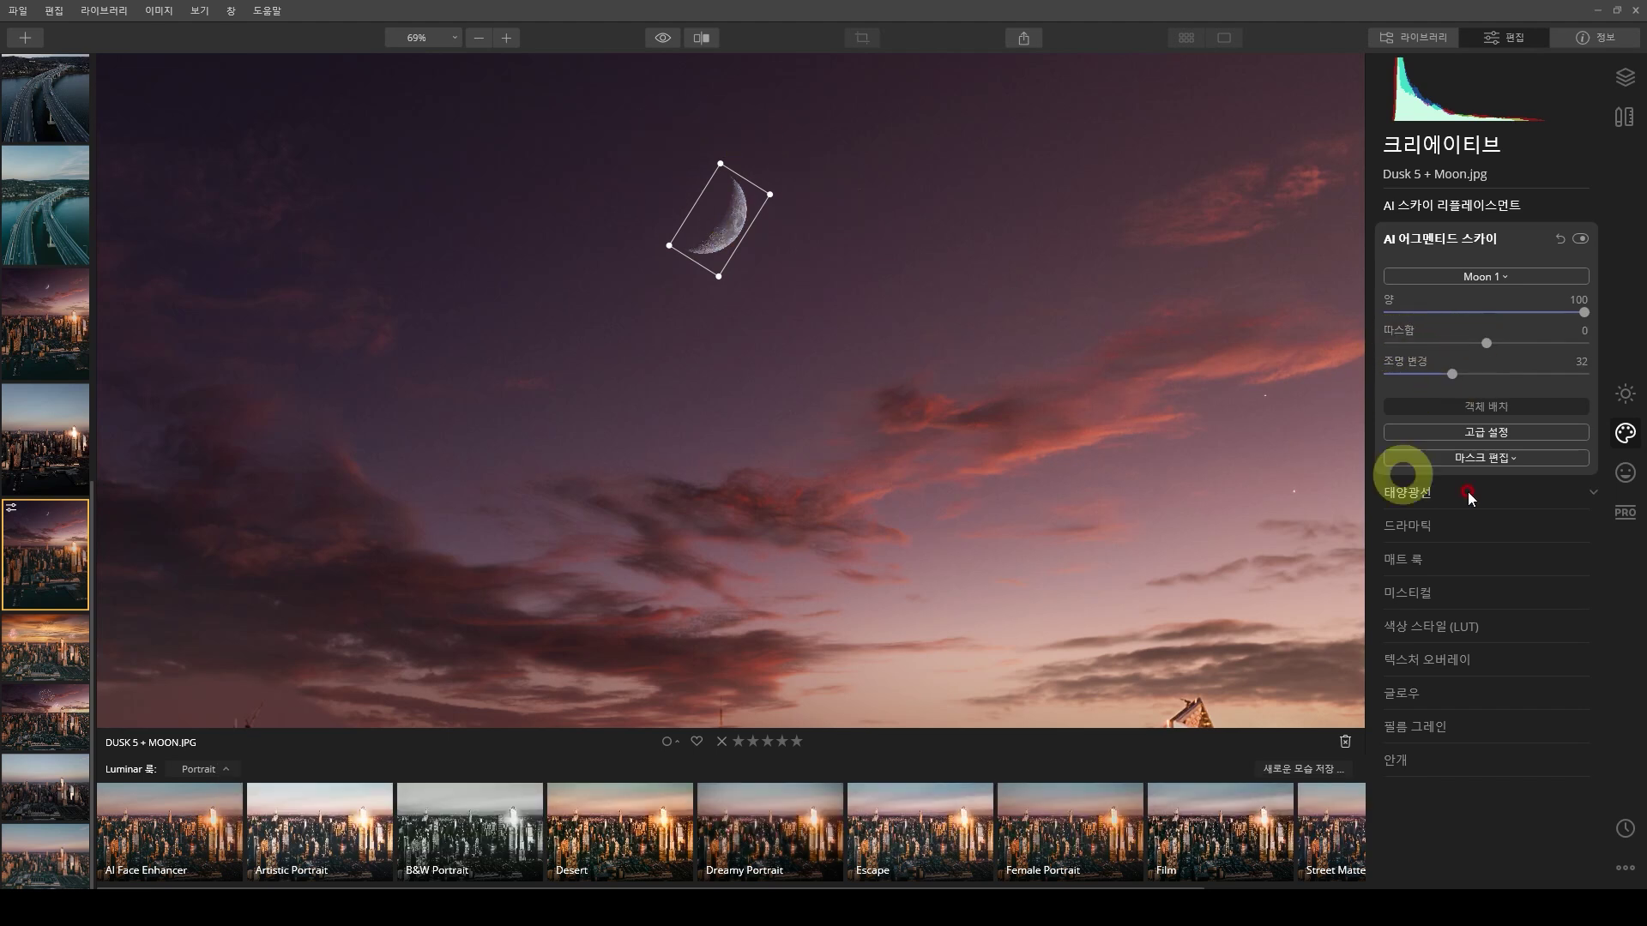
- Set Moon 1's Defocus to 38 in the advanced object settings and rotate the crescent
left_click(1436, 433)
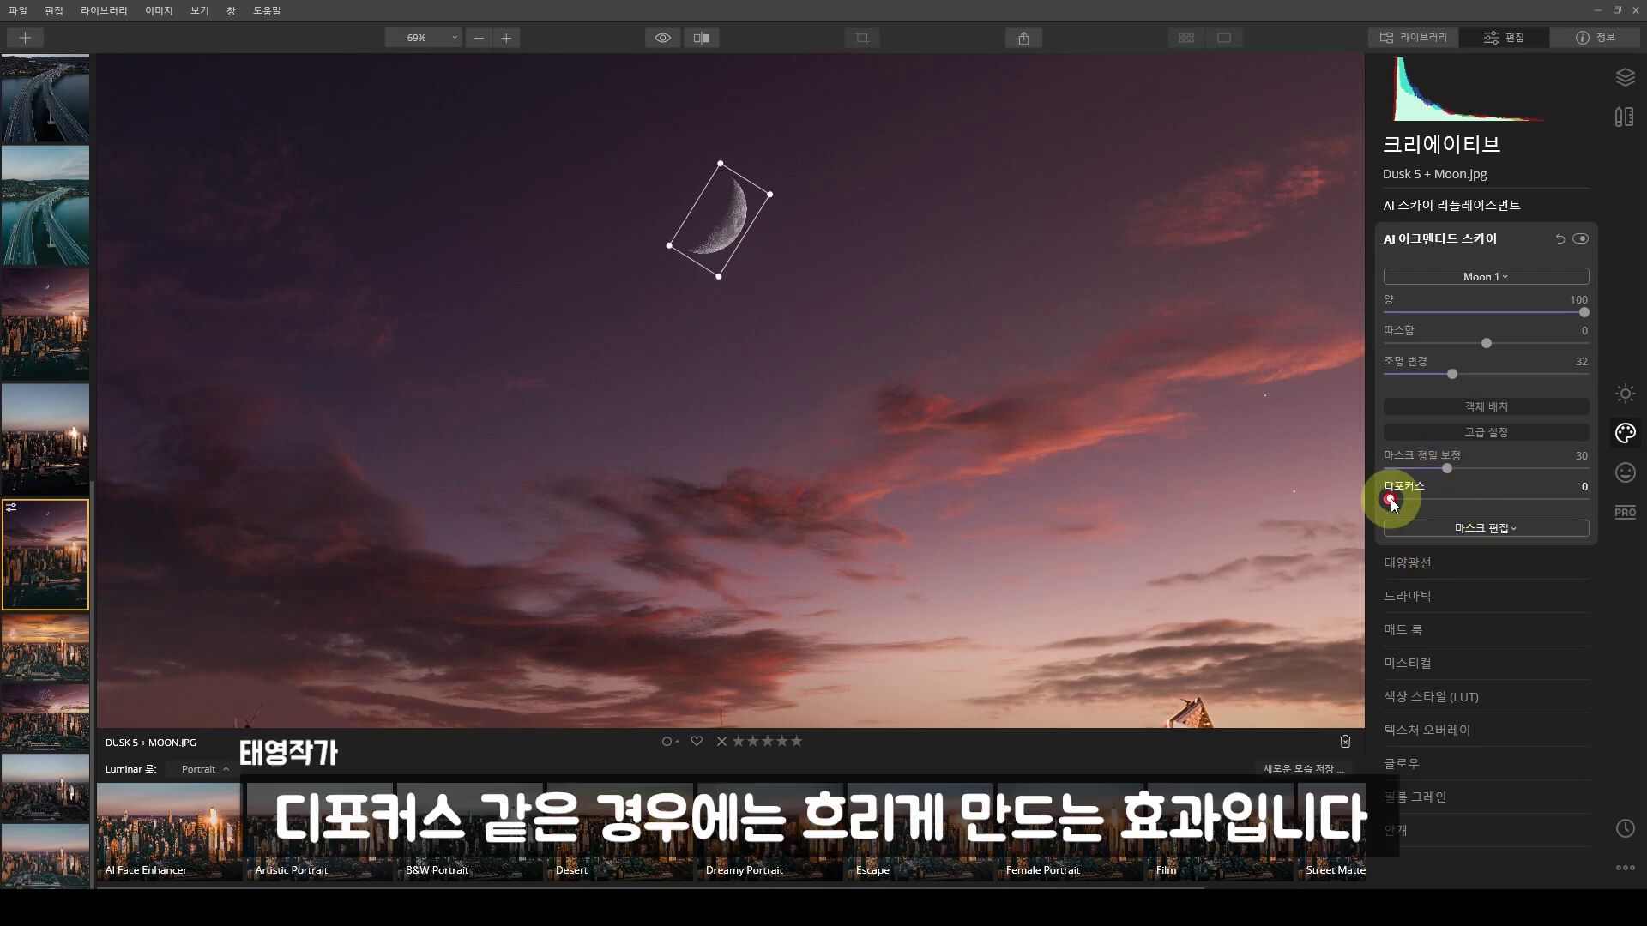
mouse_move(1390, 499)
left_mouse_down()
mouse_move(1502, 493)
mouse_move(1450, 498)
left_mouse_up()
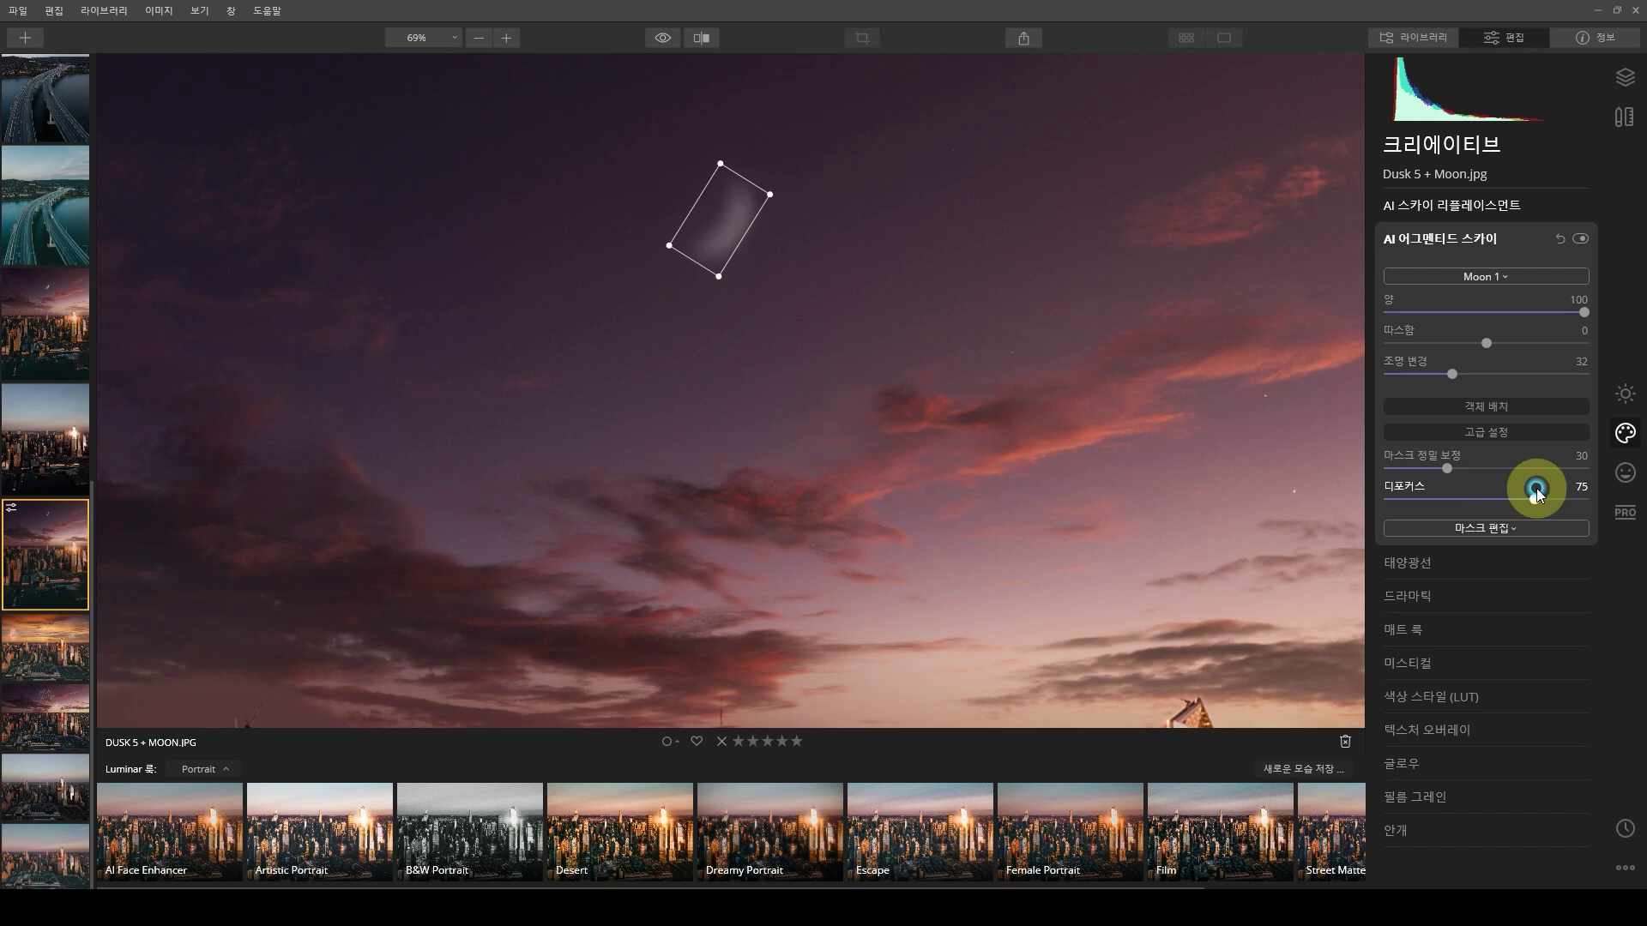
left_click_drag(1527, 496, 1415, 502)
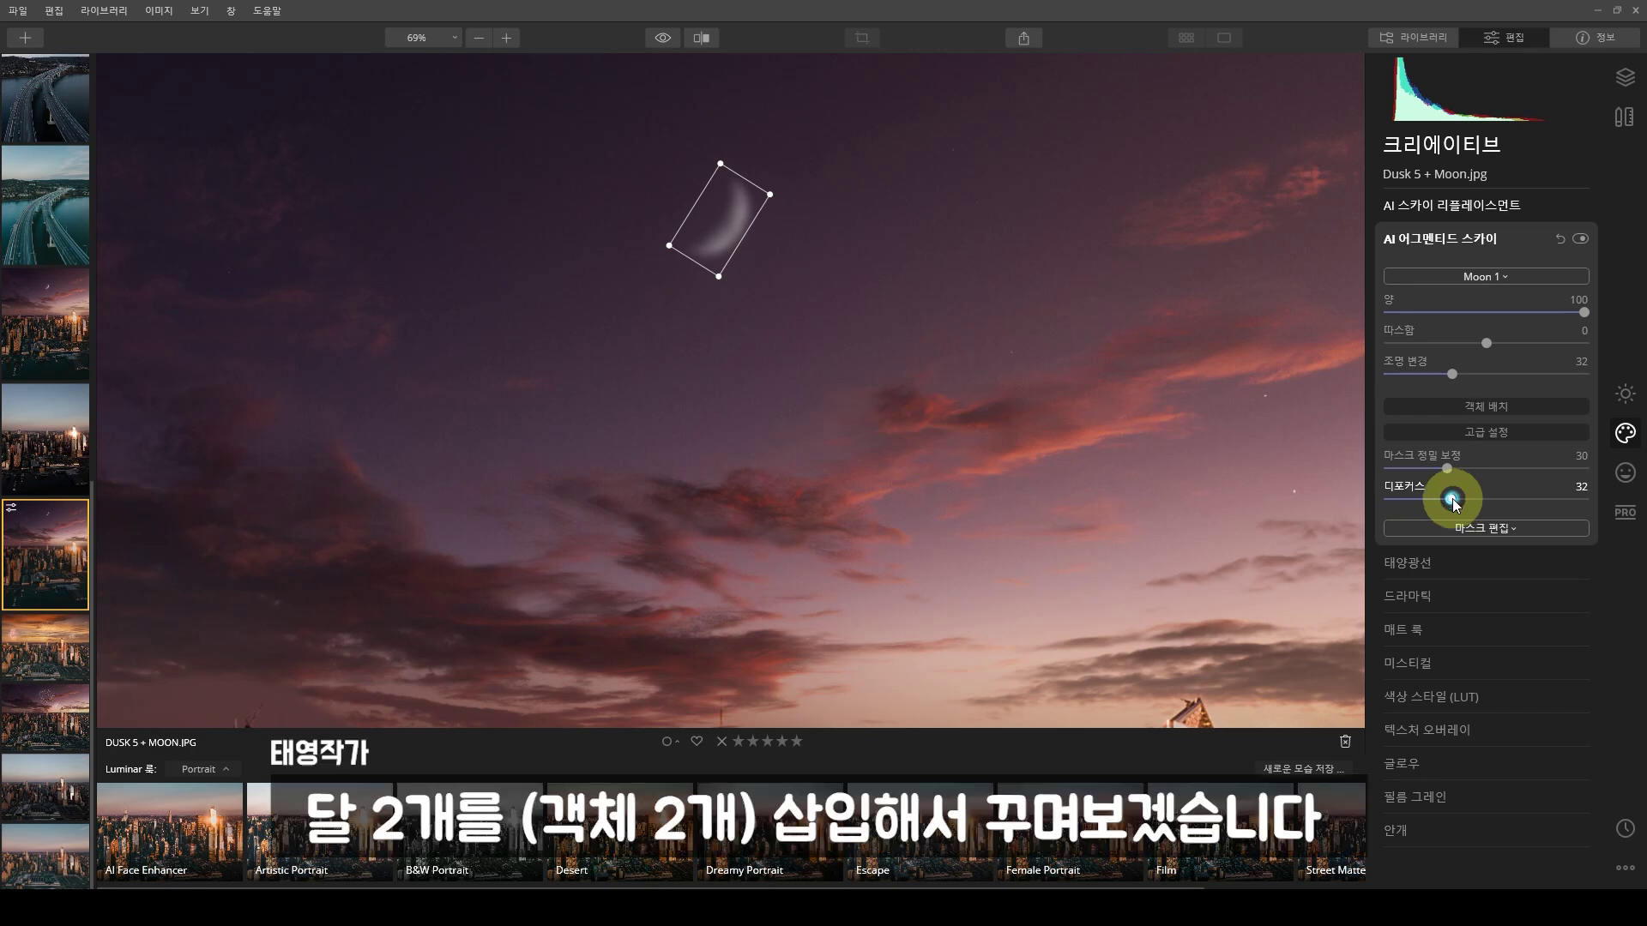
left_click_drag(1452, 500, 1466, 505)
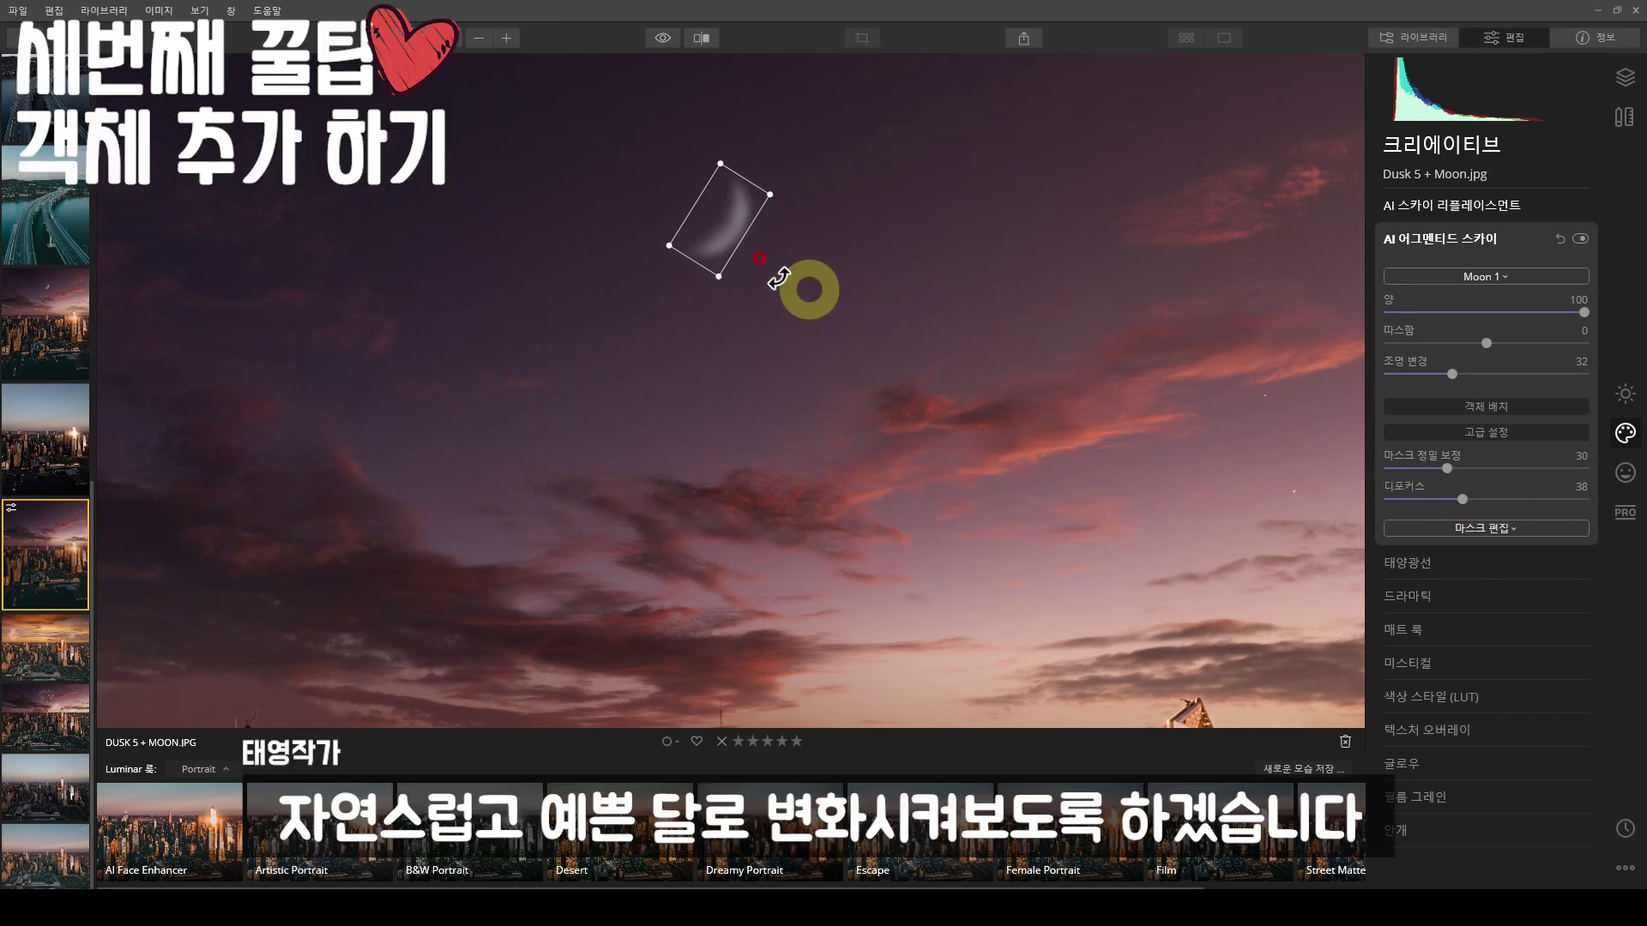
left_click_drag(779, 278, 697, 294)
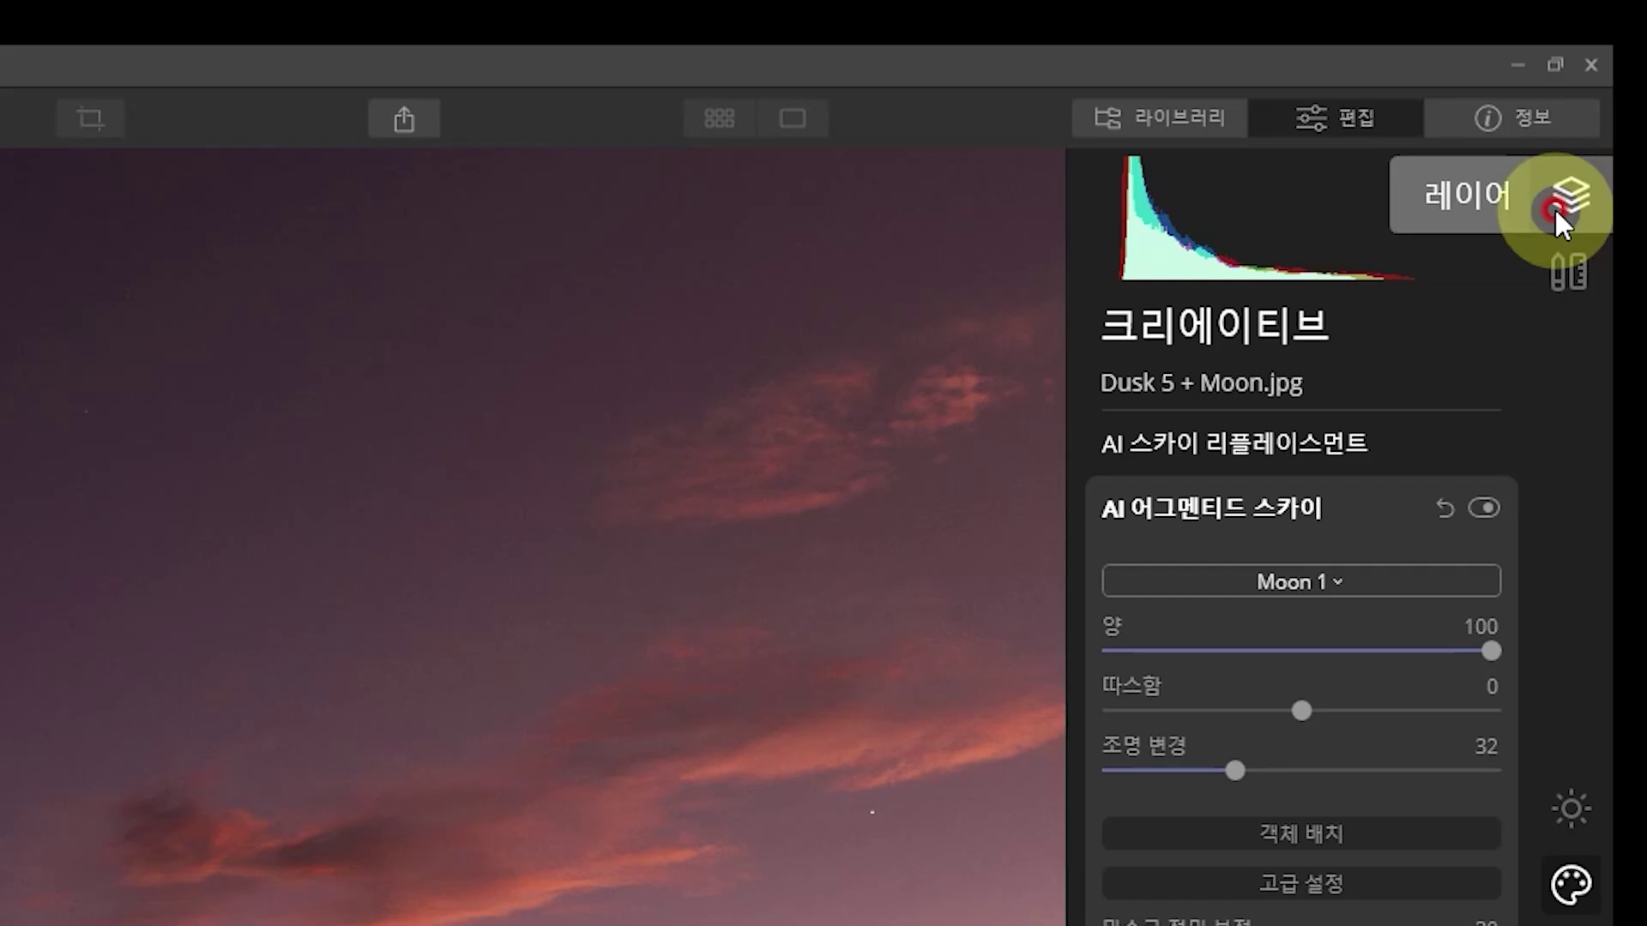
- Create a new stamped layer above Dusk 5 + Moon.jpg
left_click(1619, 85)
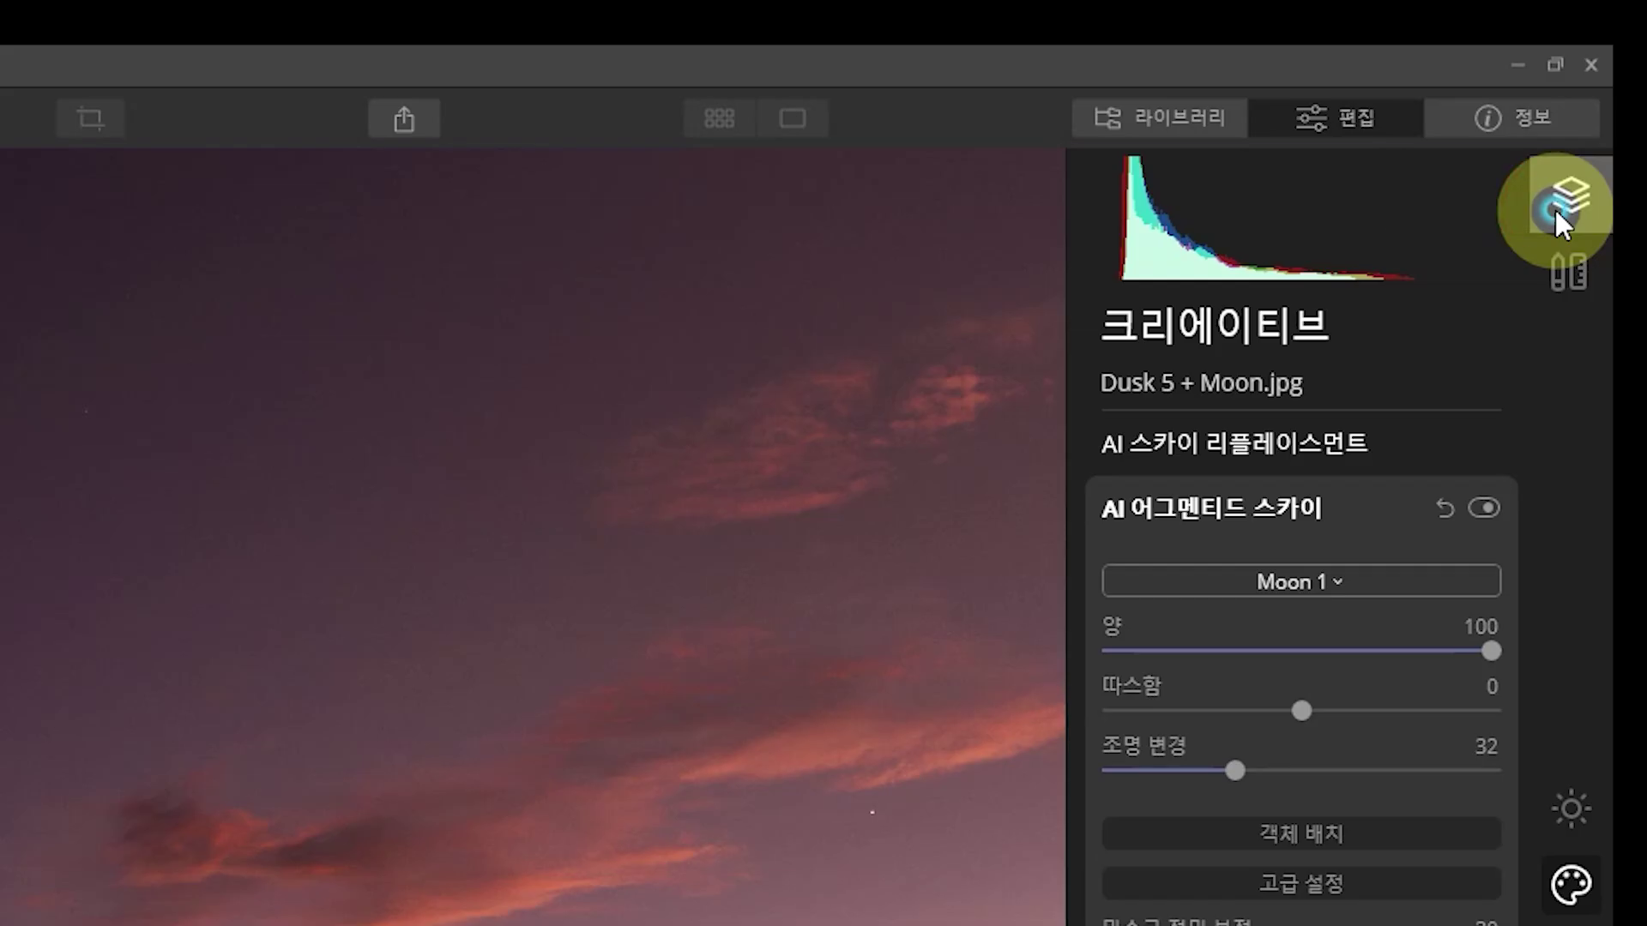
left_click(1478, 331)
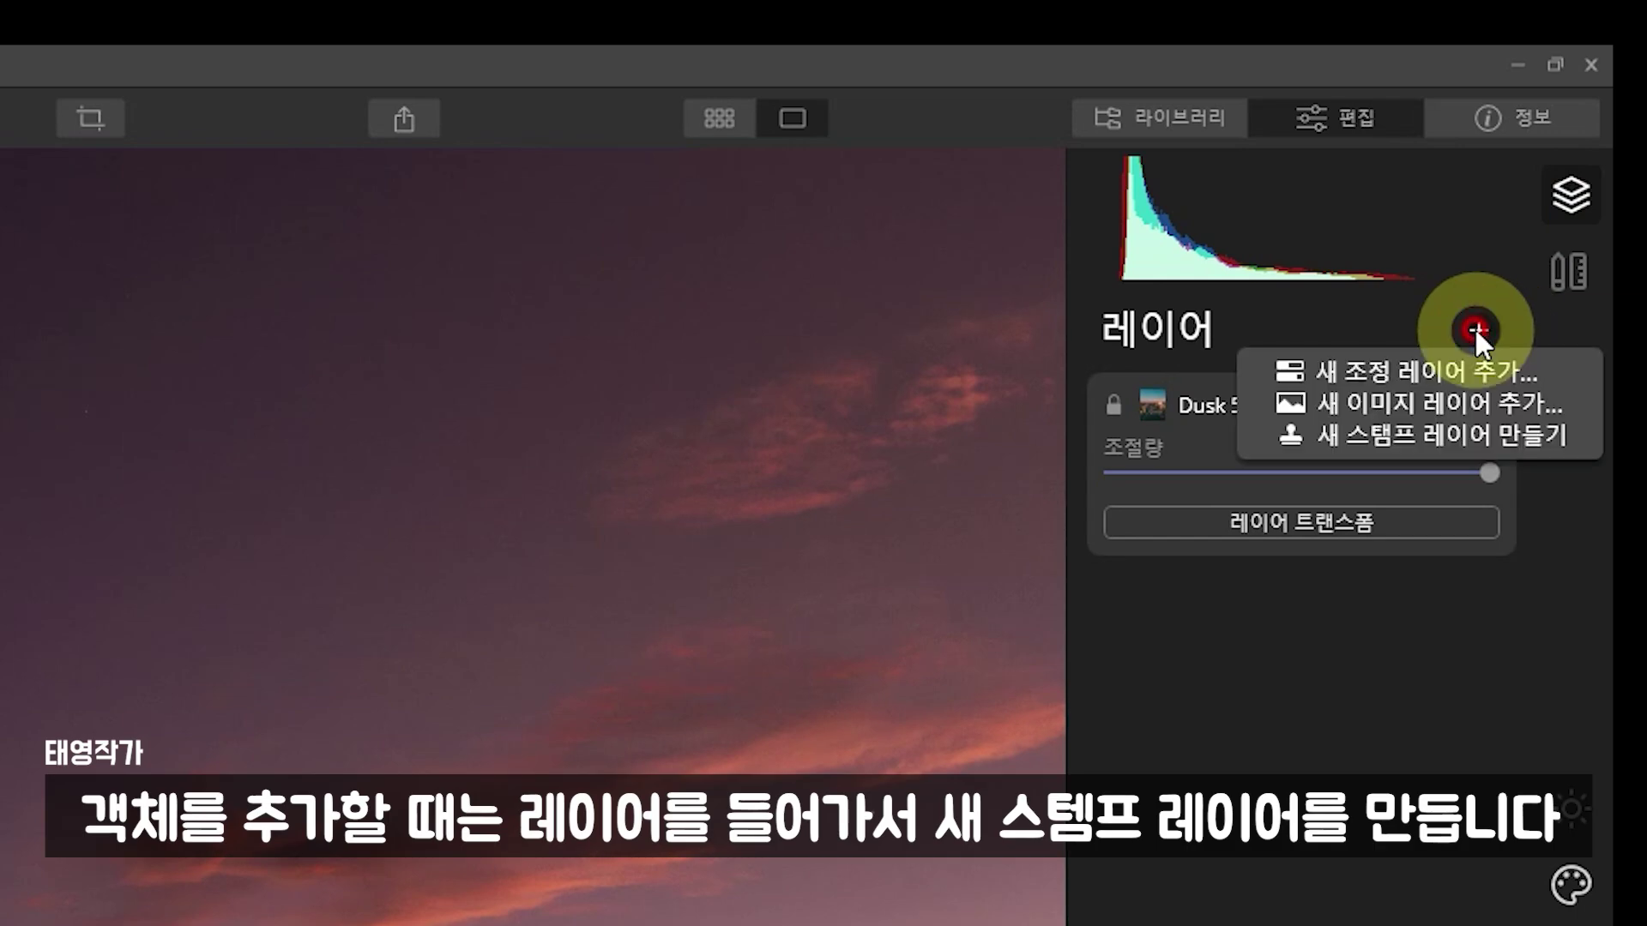
left_click(1371, 430)
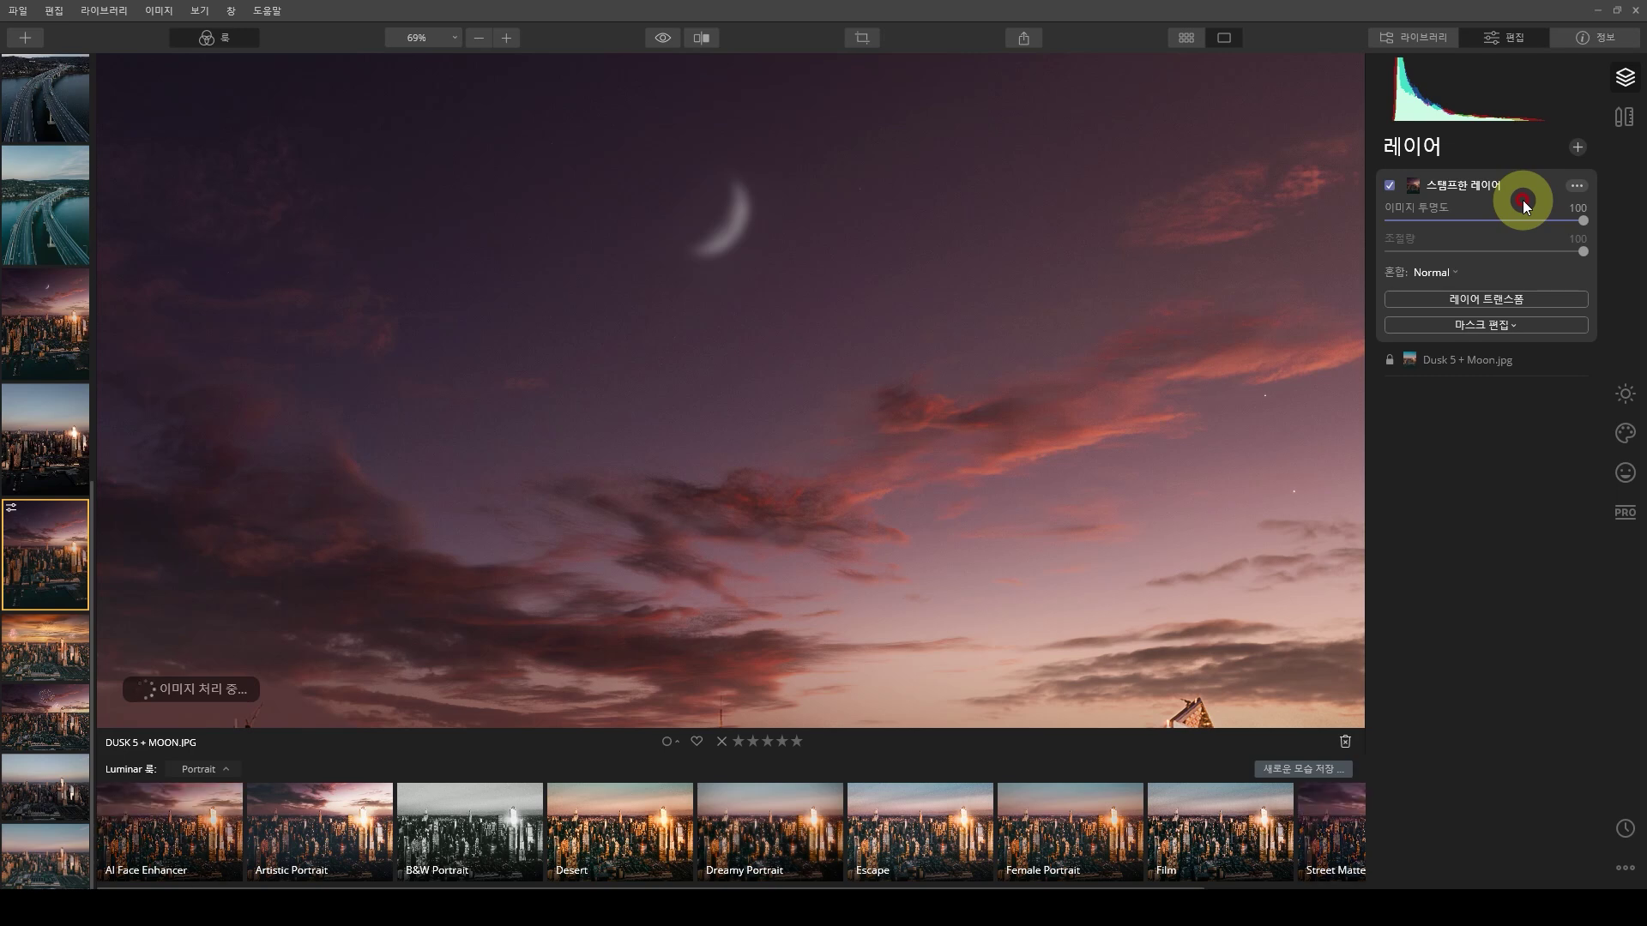
- Insert a second Moon 1 from AI Augmented Sky's object list in Creative
left_click(1622, 435)
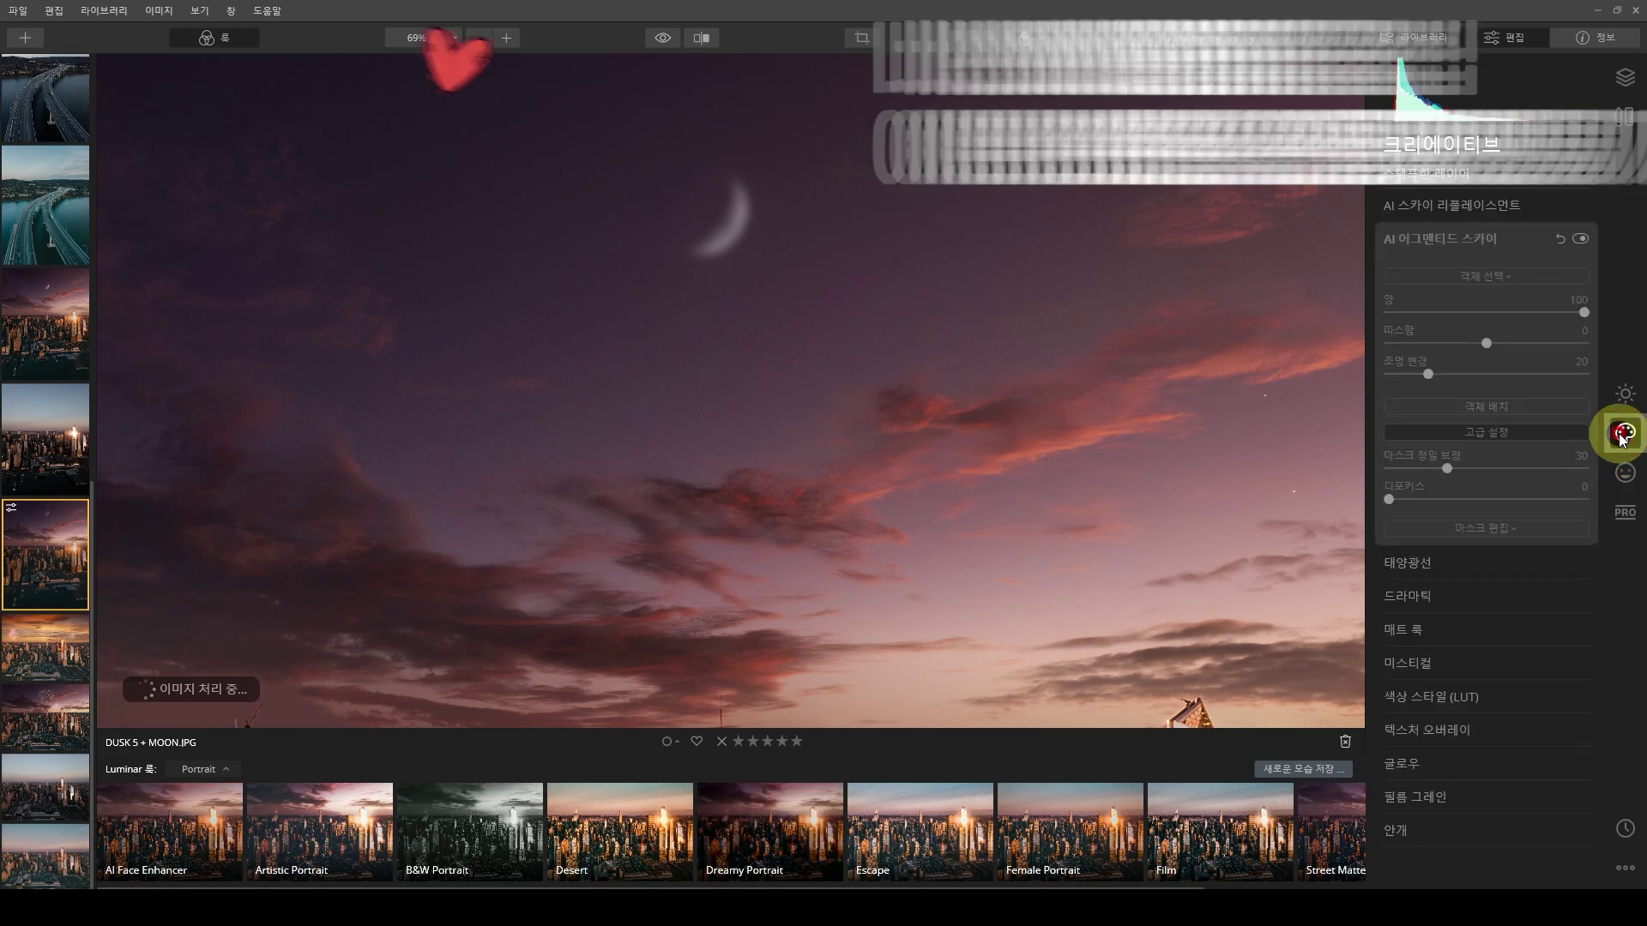
left_click(1458, 276)
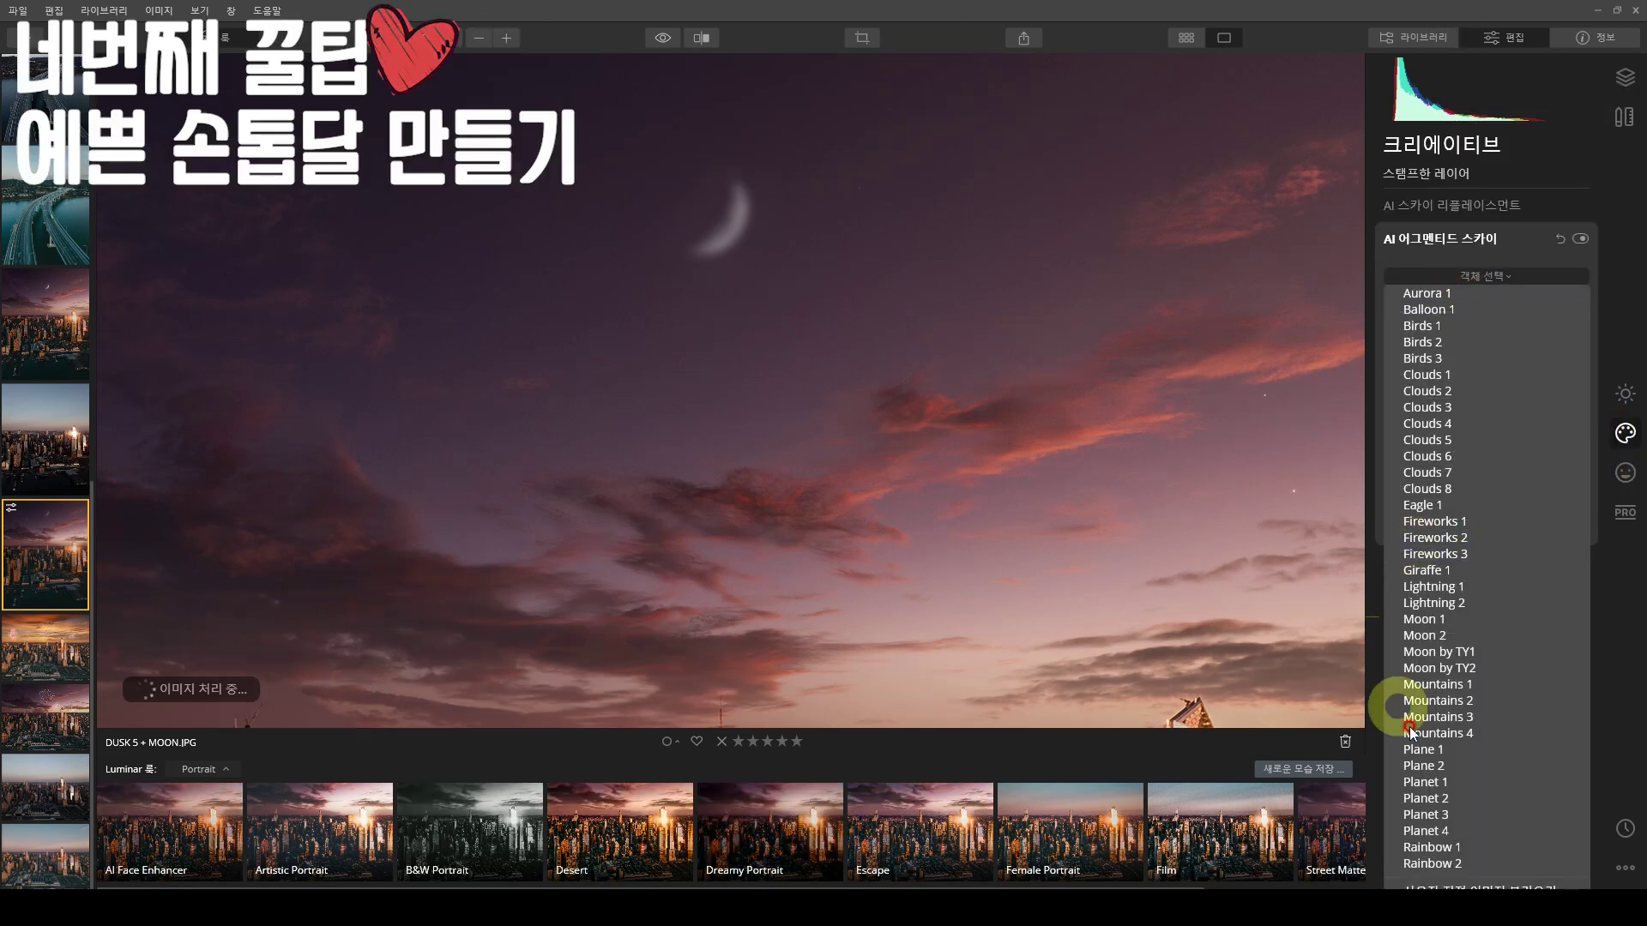
left_click(1441, 621)
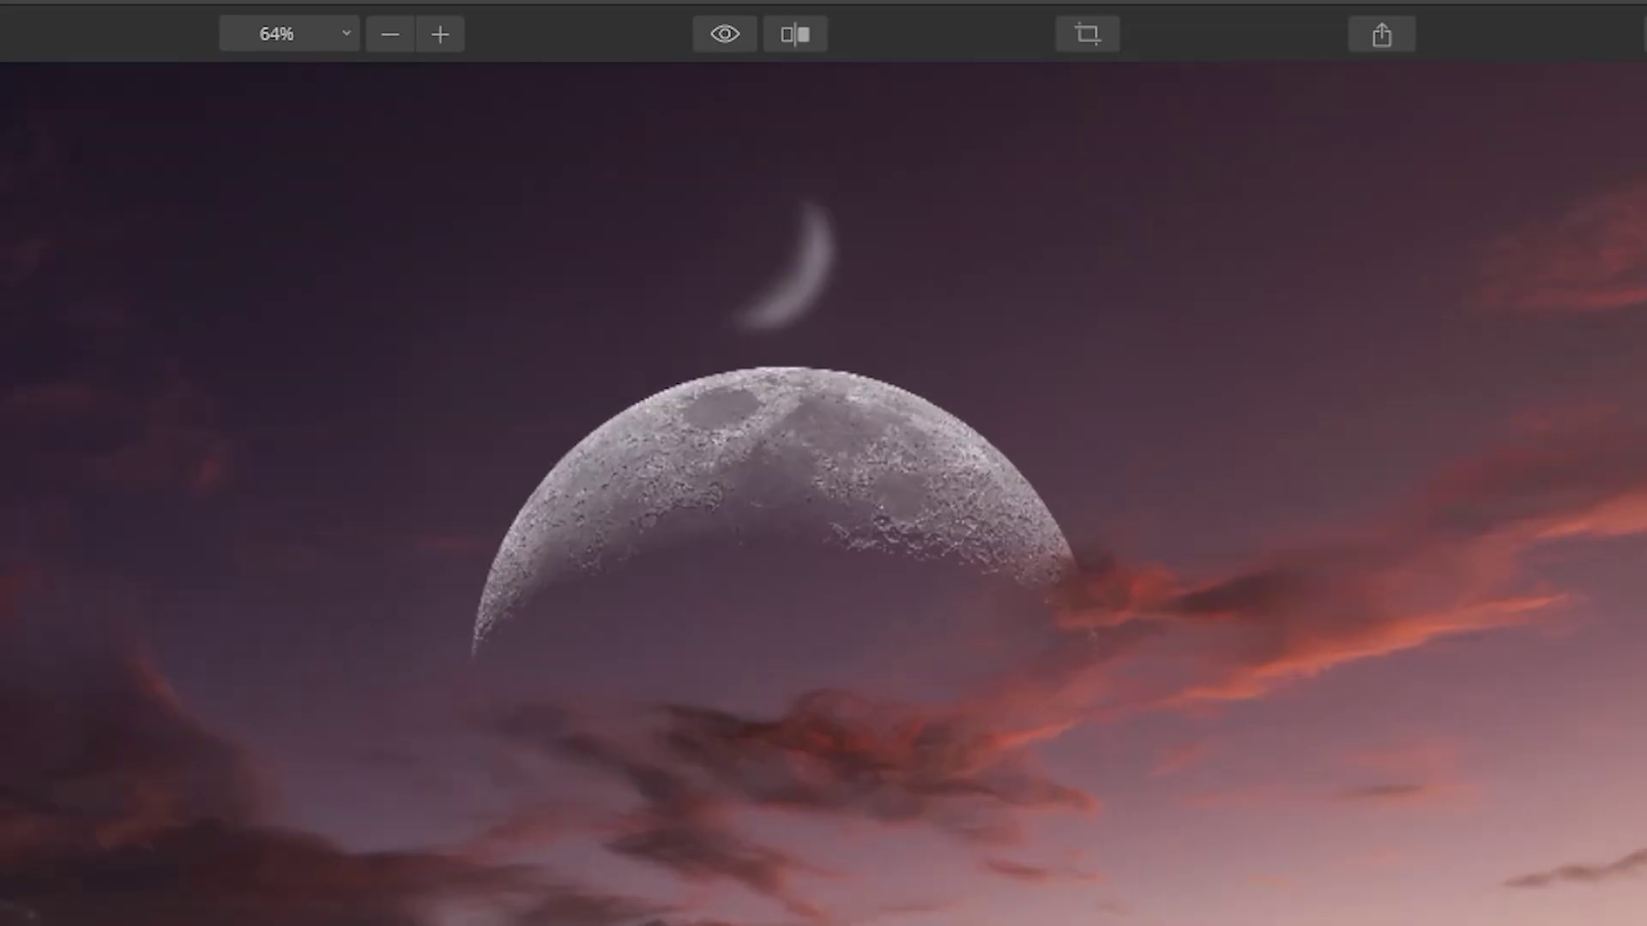
- Rotate and shrink the moon into a small upright crescent near the top of the sky
mouse_move(407, 287)
left_mouse_down()
mouse_move(772, 266)
mouse_move(1261, 430)
left_mouse_up()
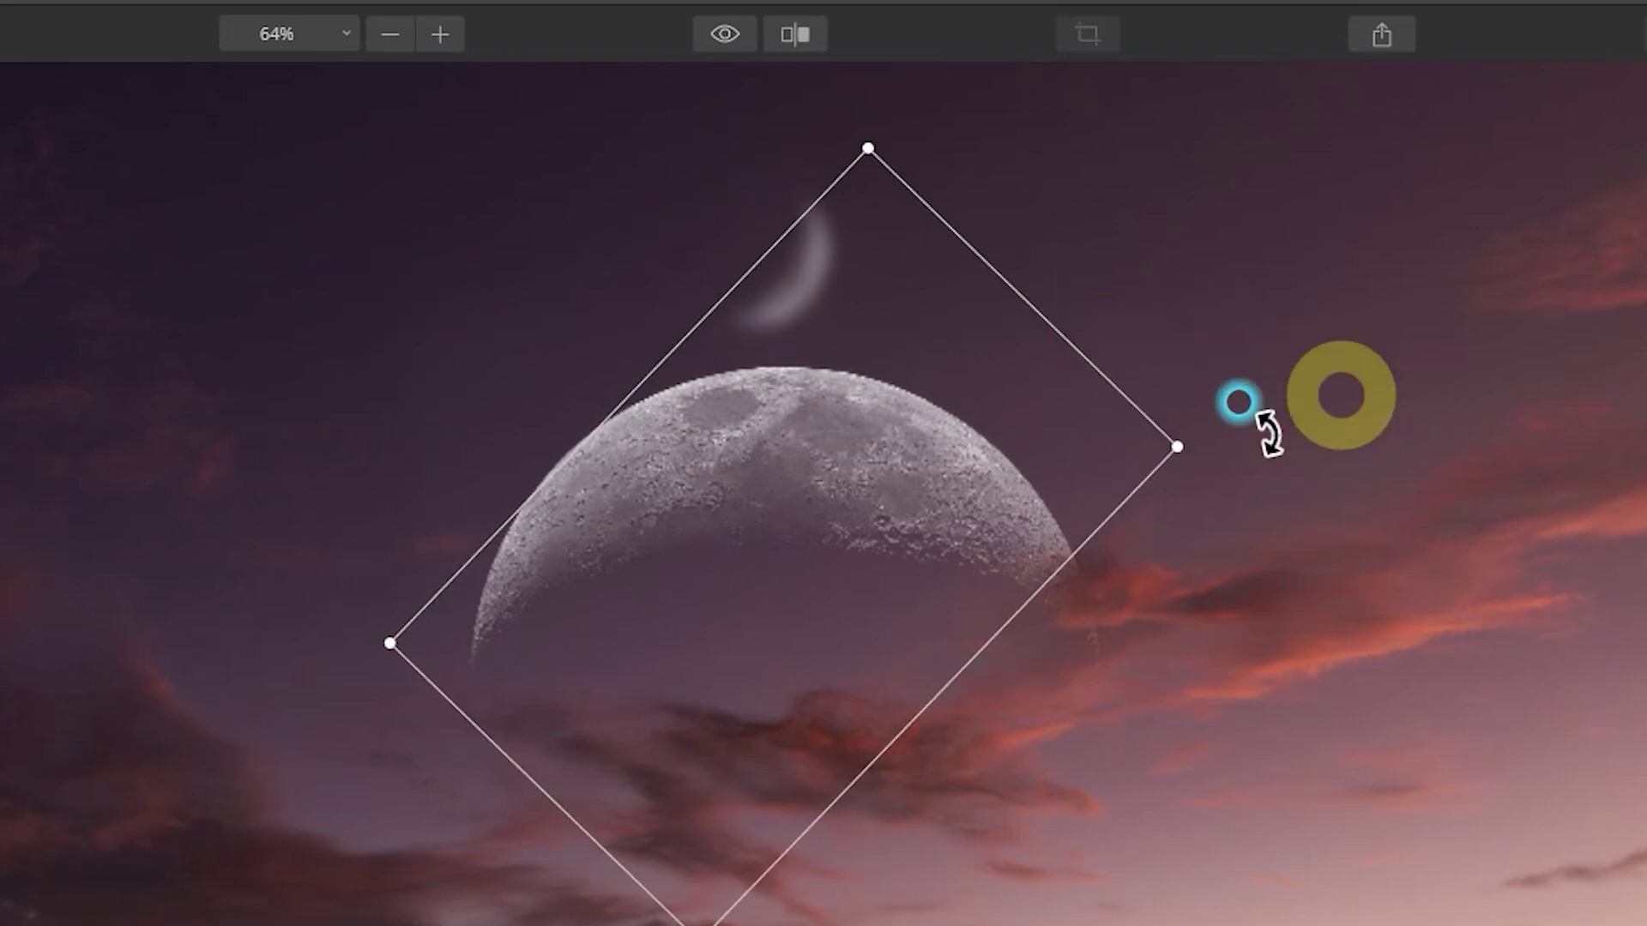
mouse_move(687, 900)
left_mouse_down()
mouse_move(727, 872)
mouse_move(840, 319)
left_mouse_up()
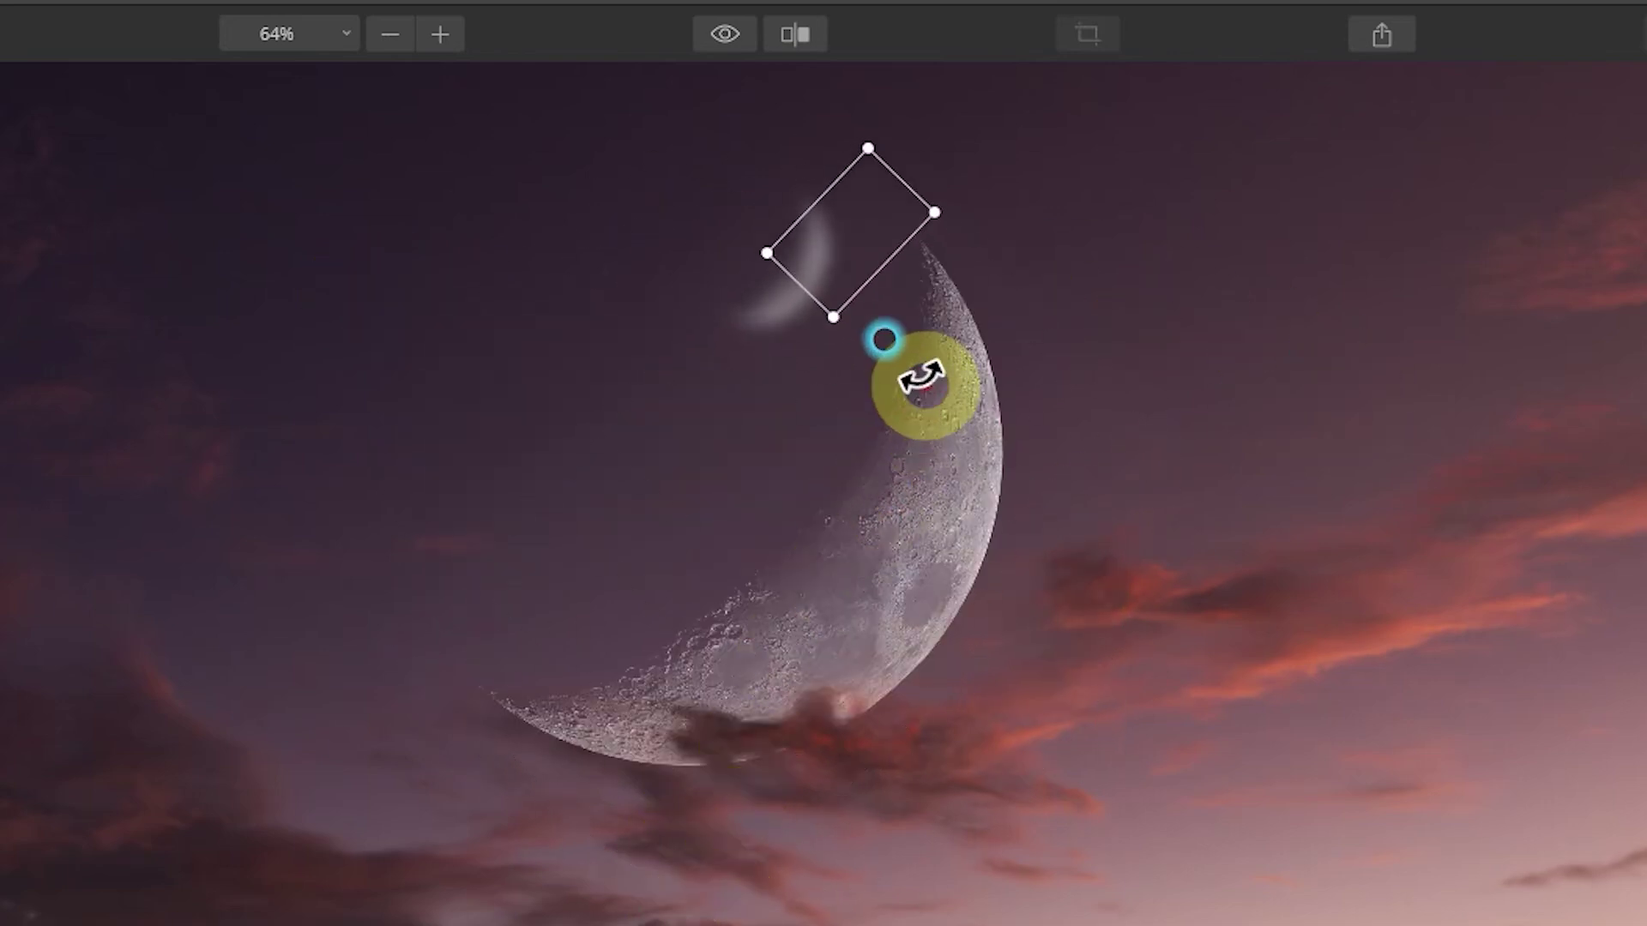
left_click_drag(858, 213, 783, 283)
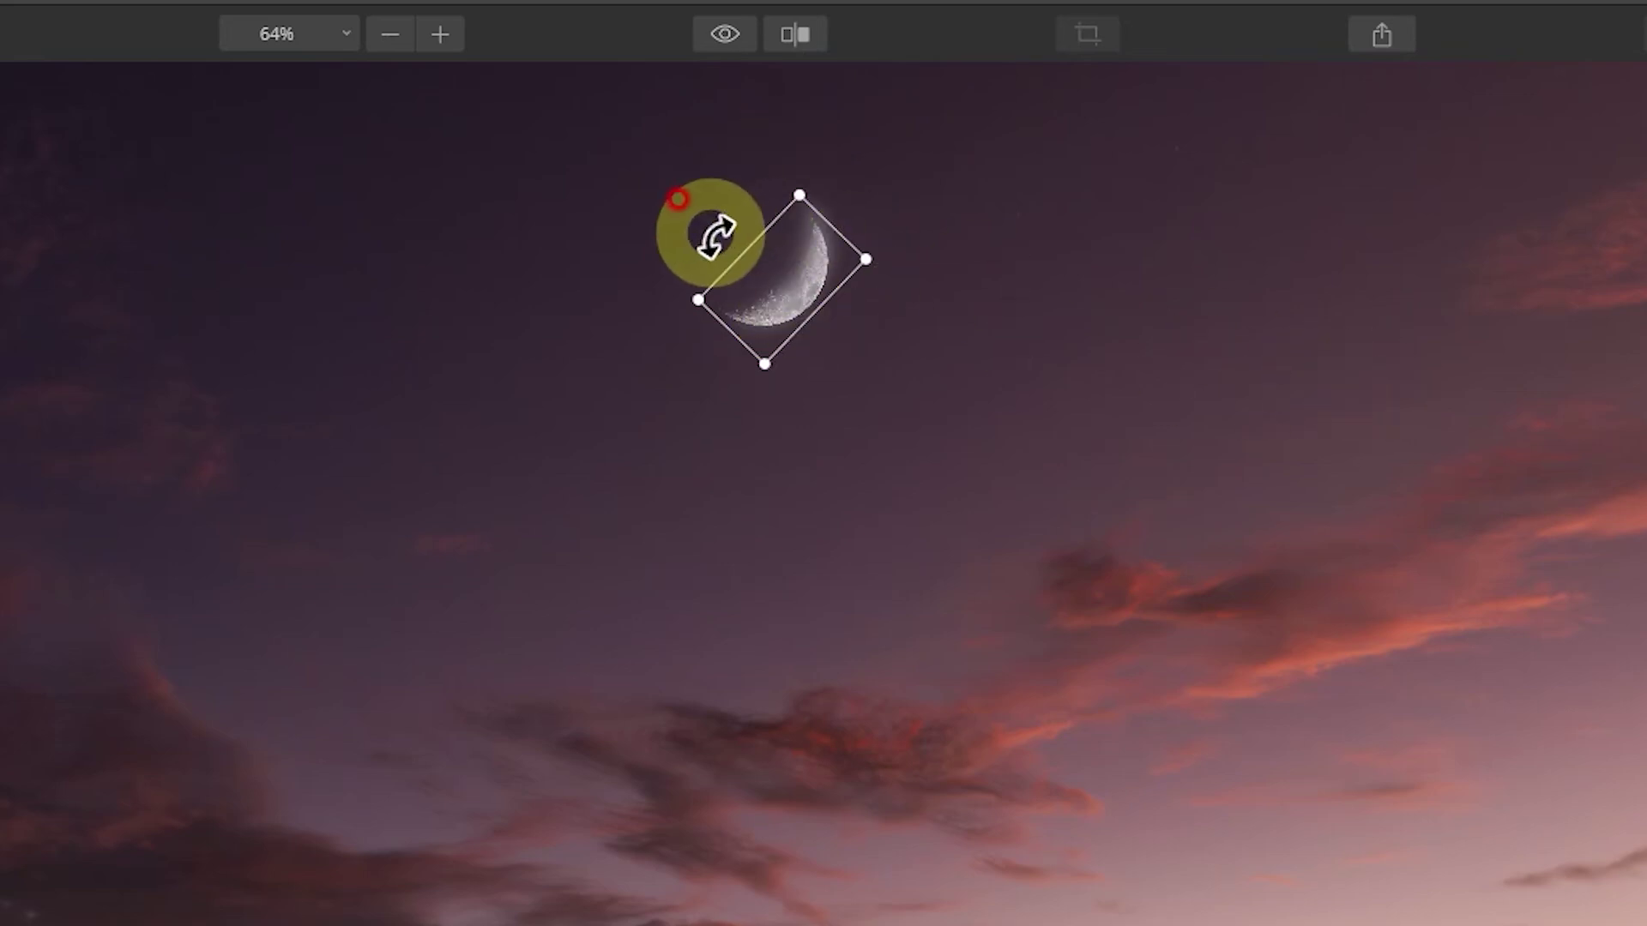
left_click_drag(698, 239, 606, 287)
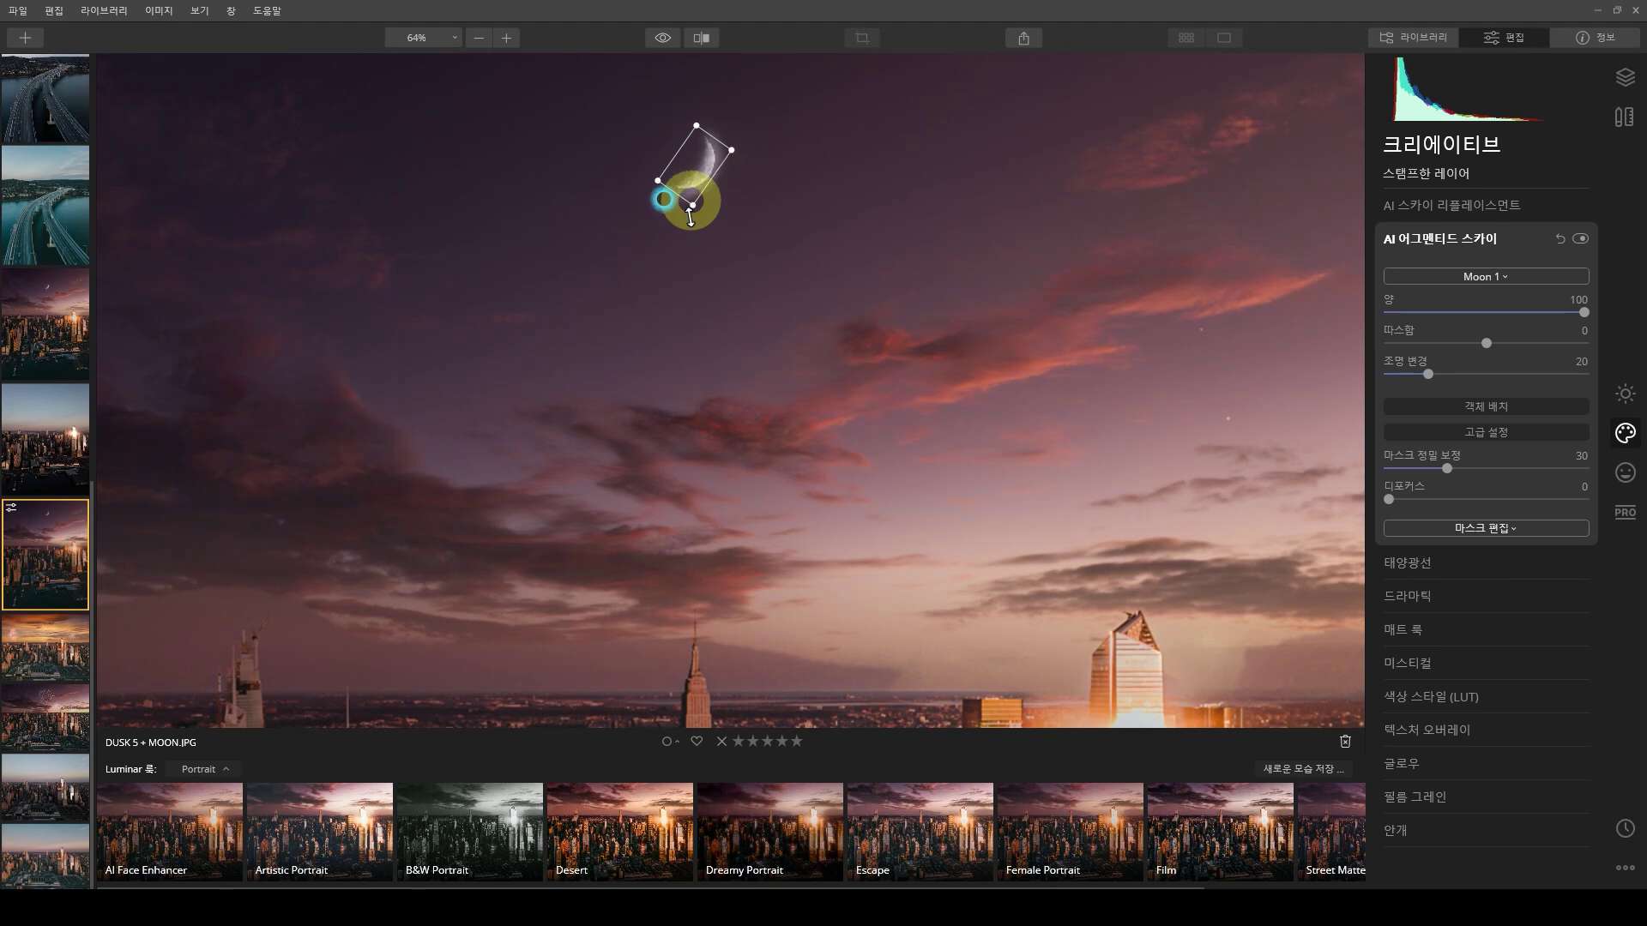
- Nudge the new crescent, set its Defocus to 6 and place the object
mouse_move(692, 210)
left_mouse_down()
mouse_move(704, 162)
mouse_move(693, 214)
left_mouse_up()
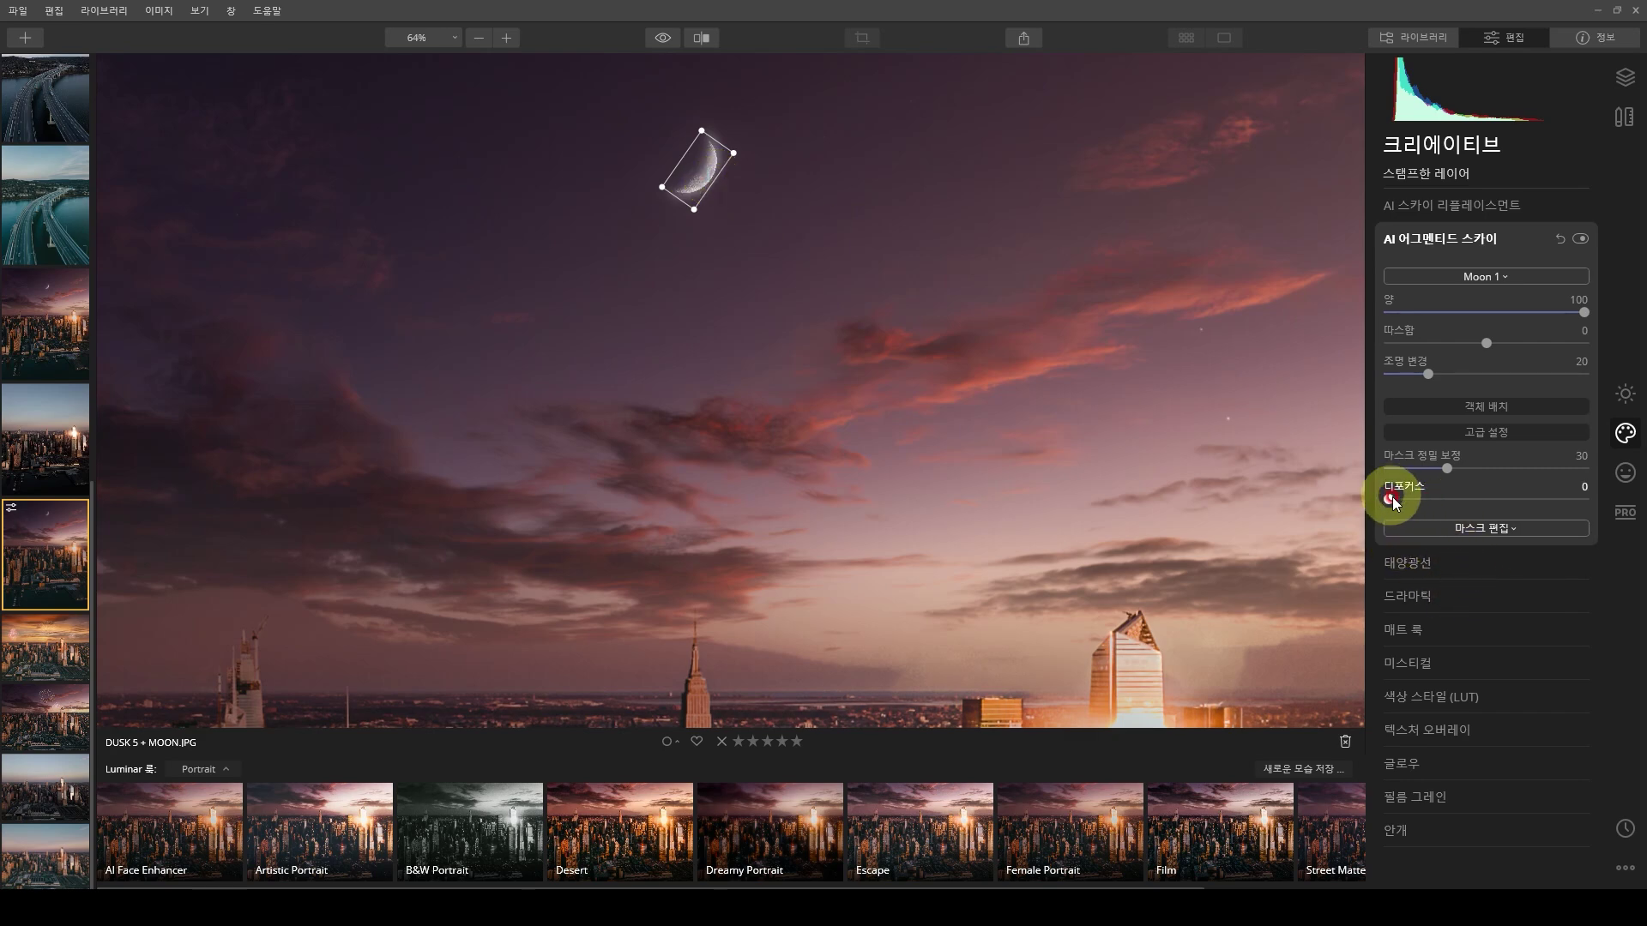
scroll(738, 246, "up", 5)
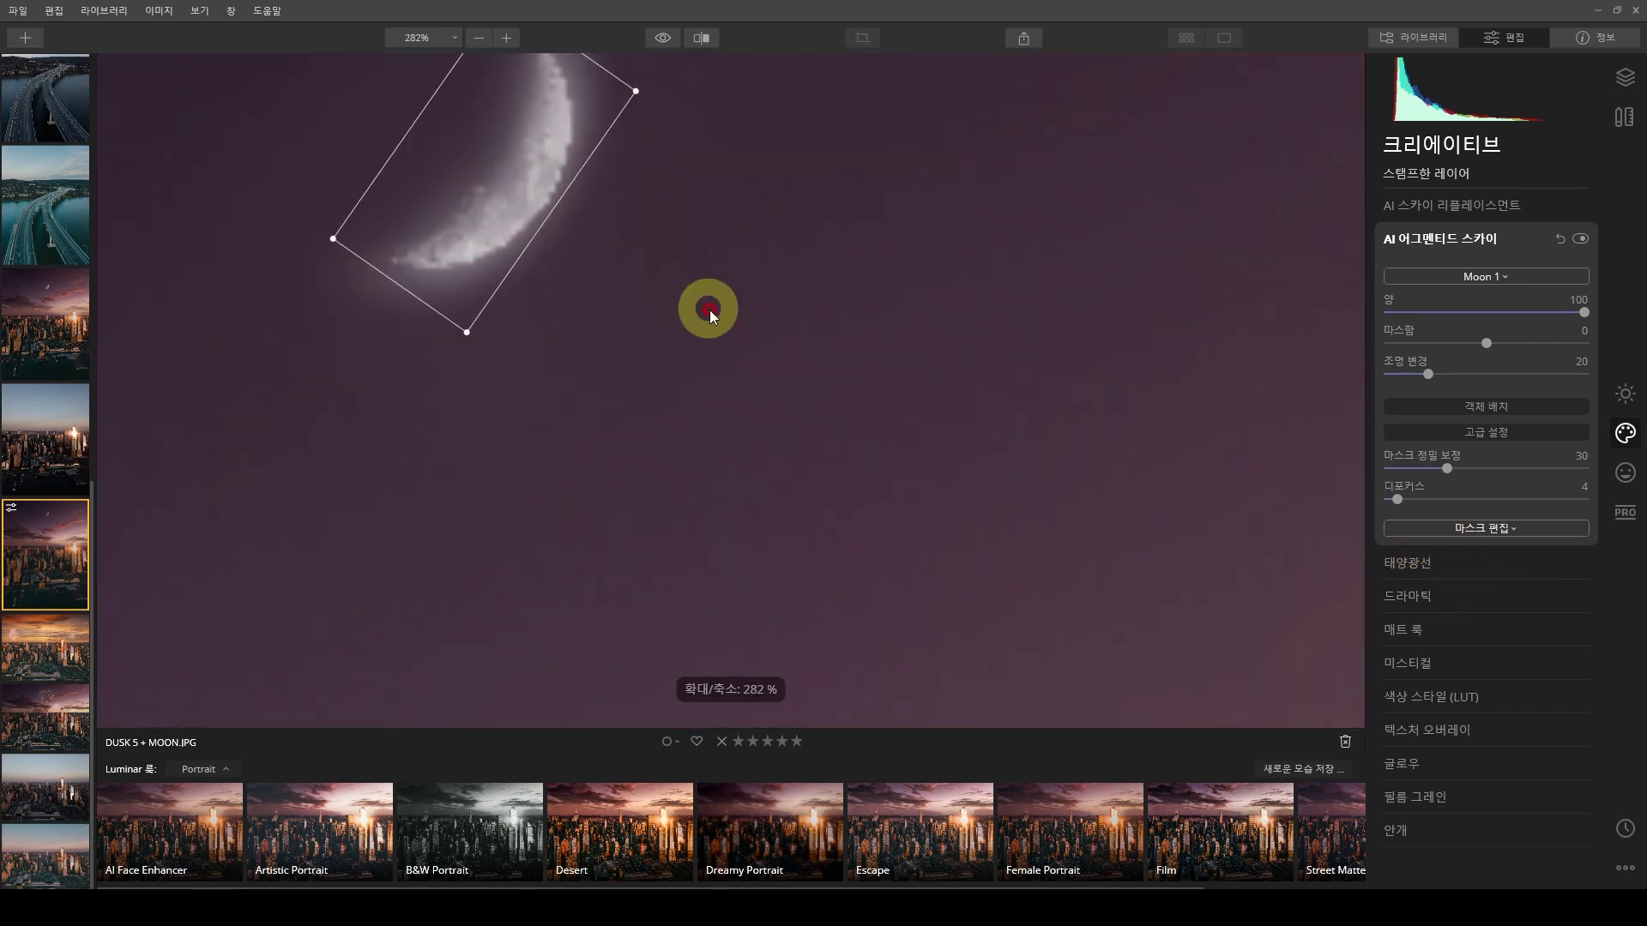
scroll(772, 312, "down", 4)
scroll(643, 250, "up", 3)
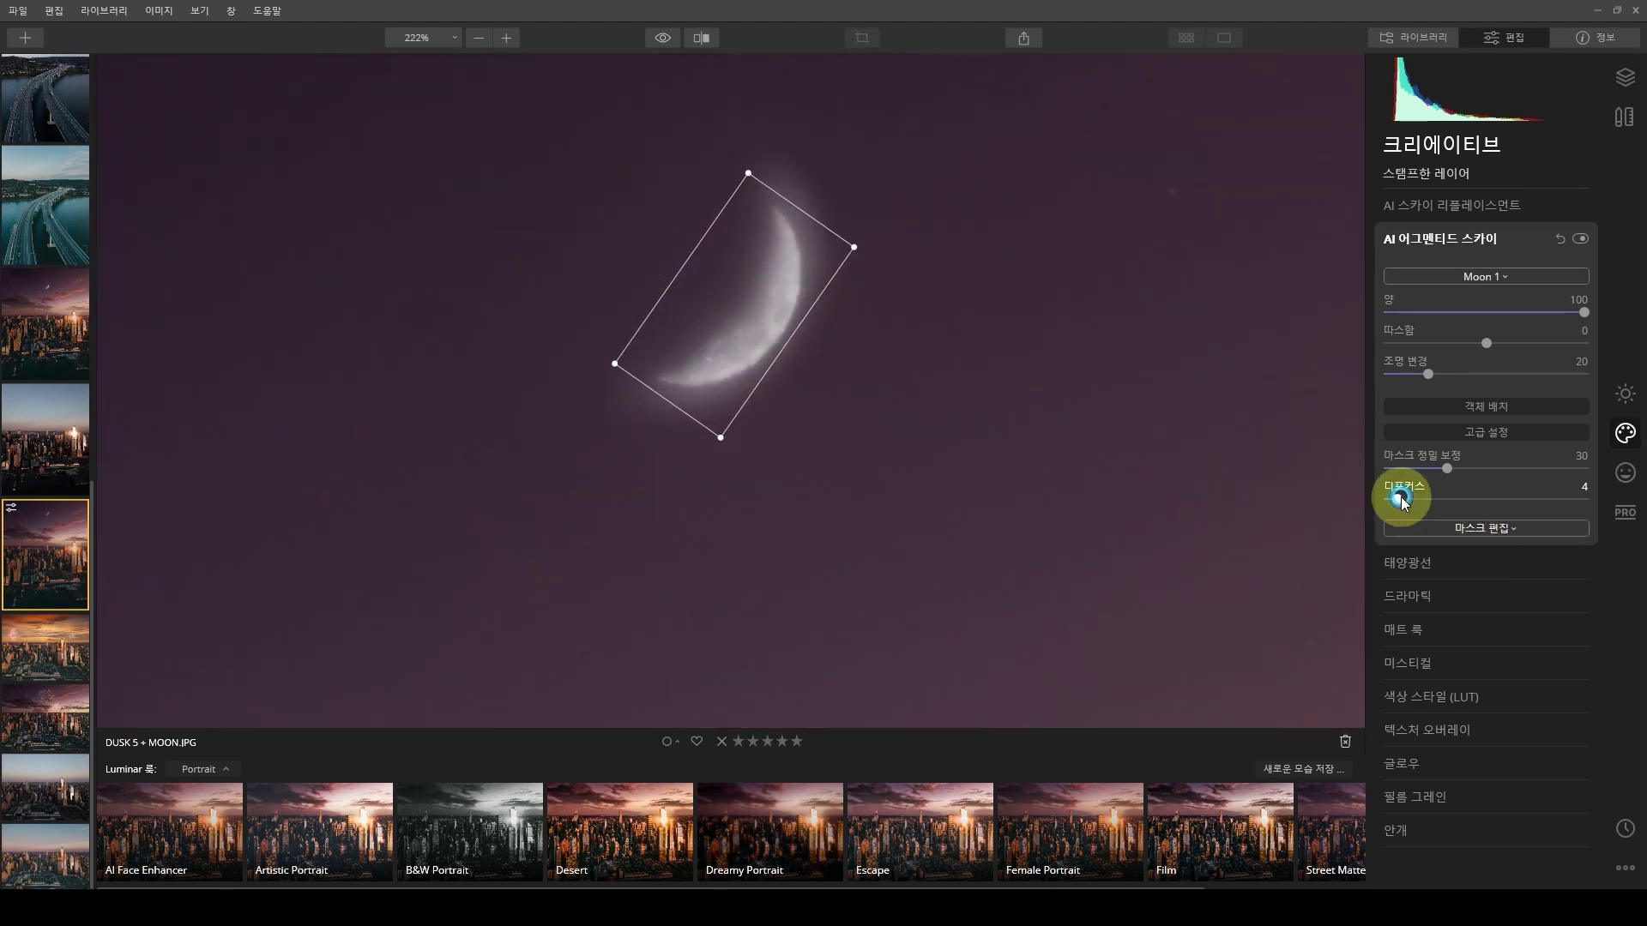
left_click_drag(1398, 499, 1402, 499)
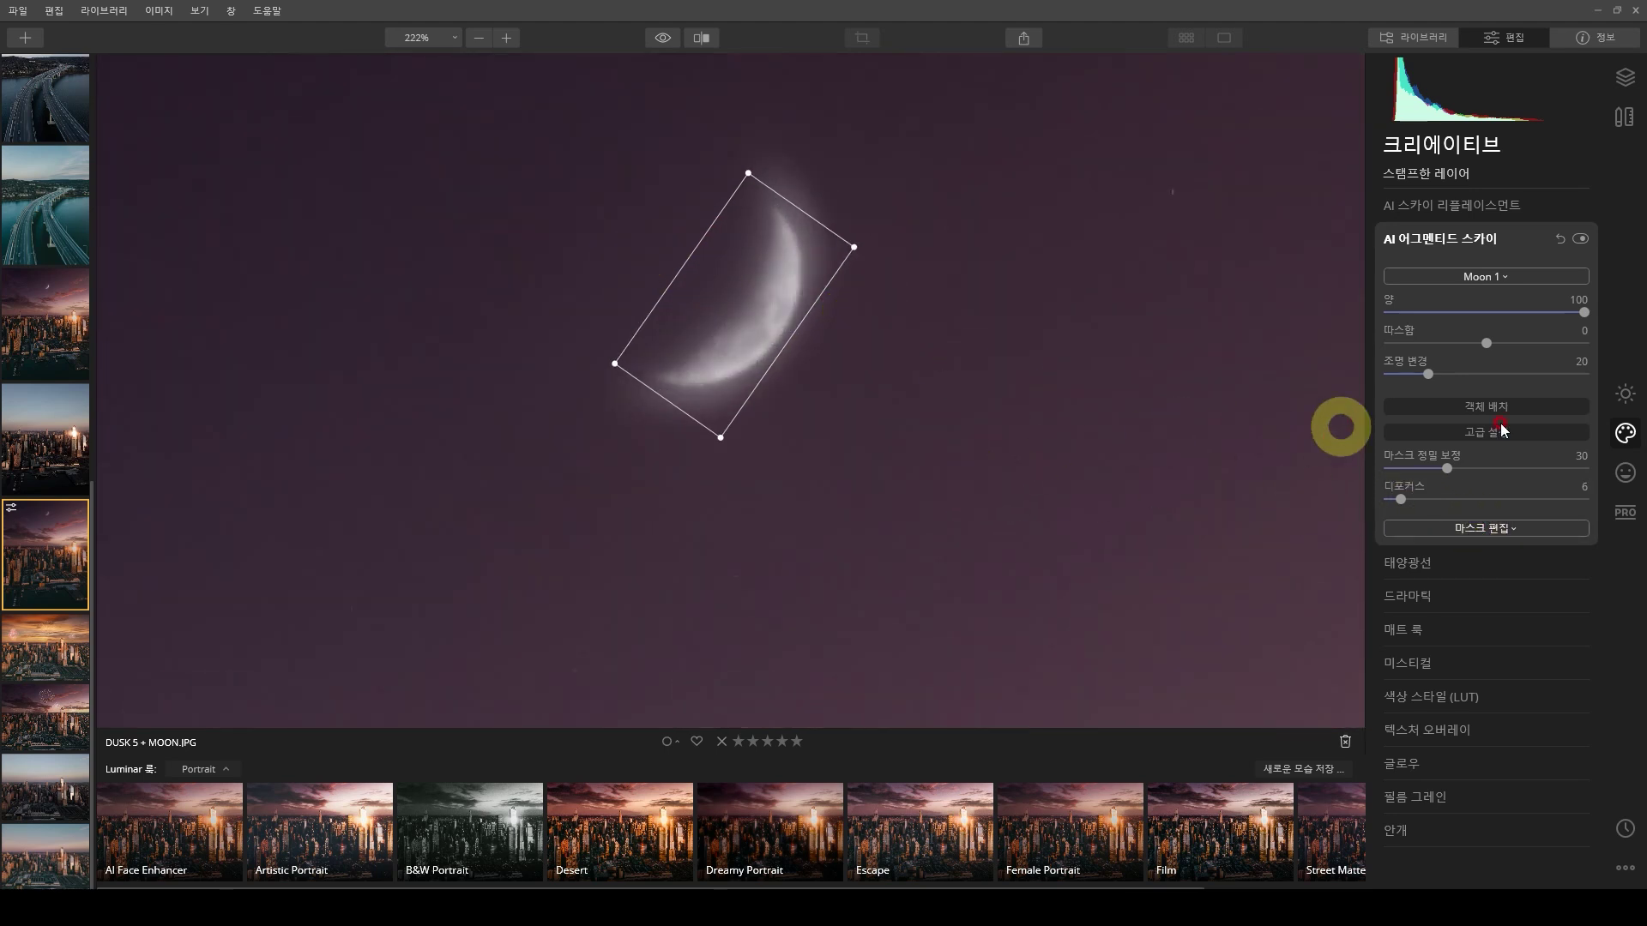
left_click(1488, 407)
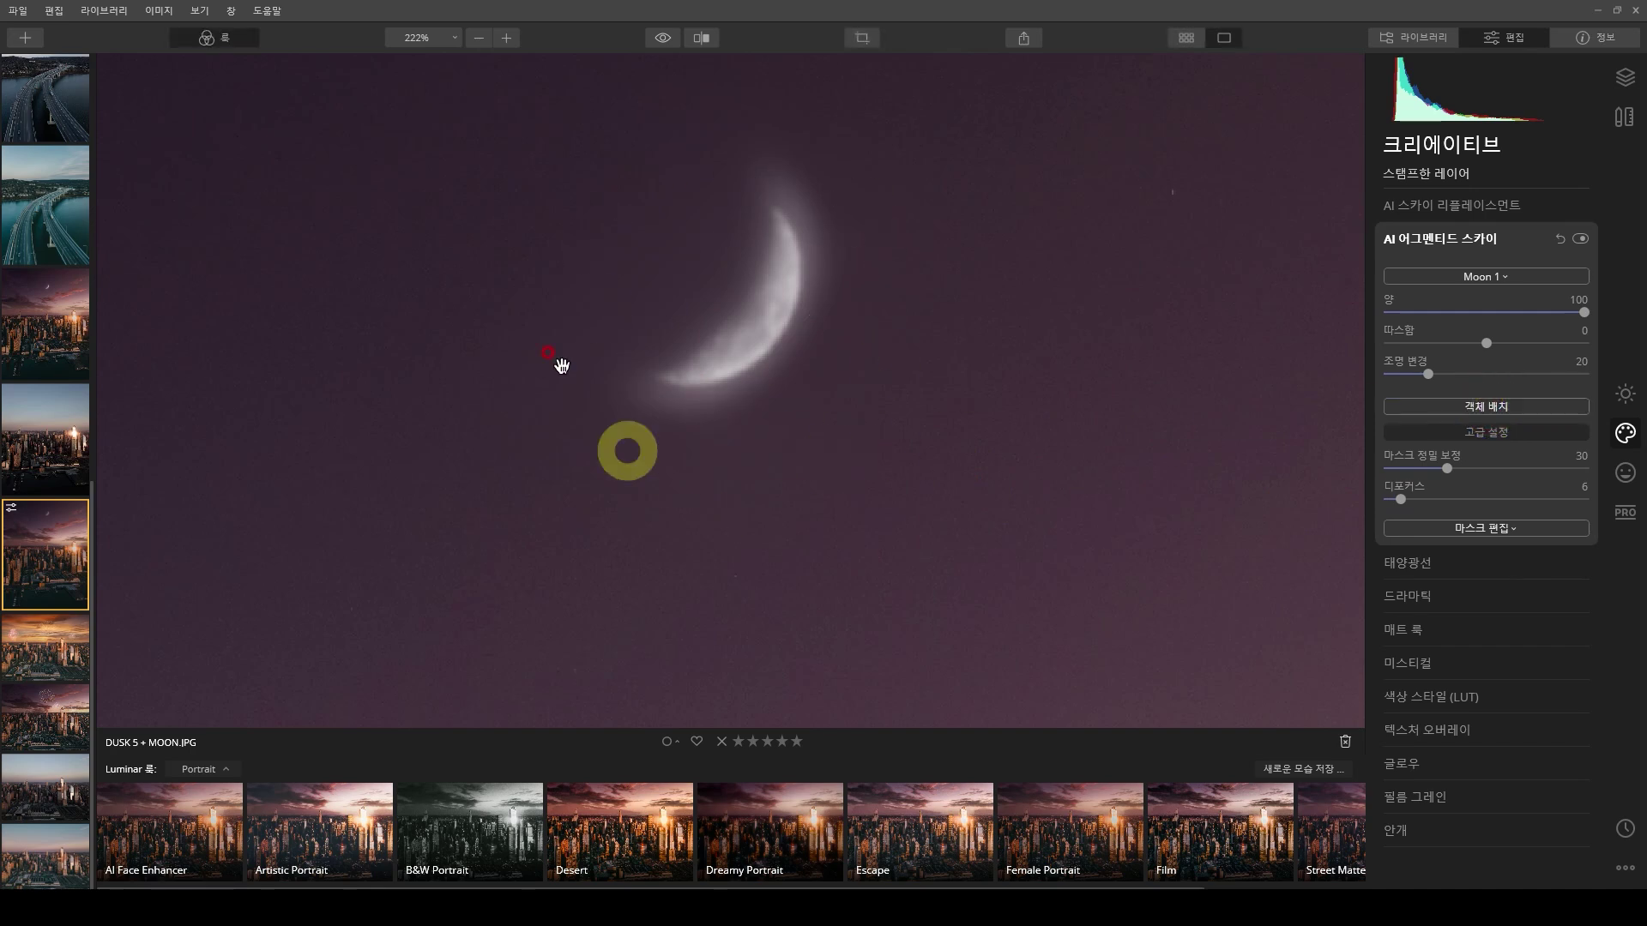
- Zoom in to inspect the crescent moon, then back out to the whole image
left_click(969, 415)
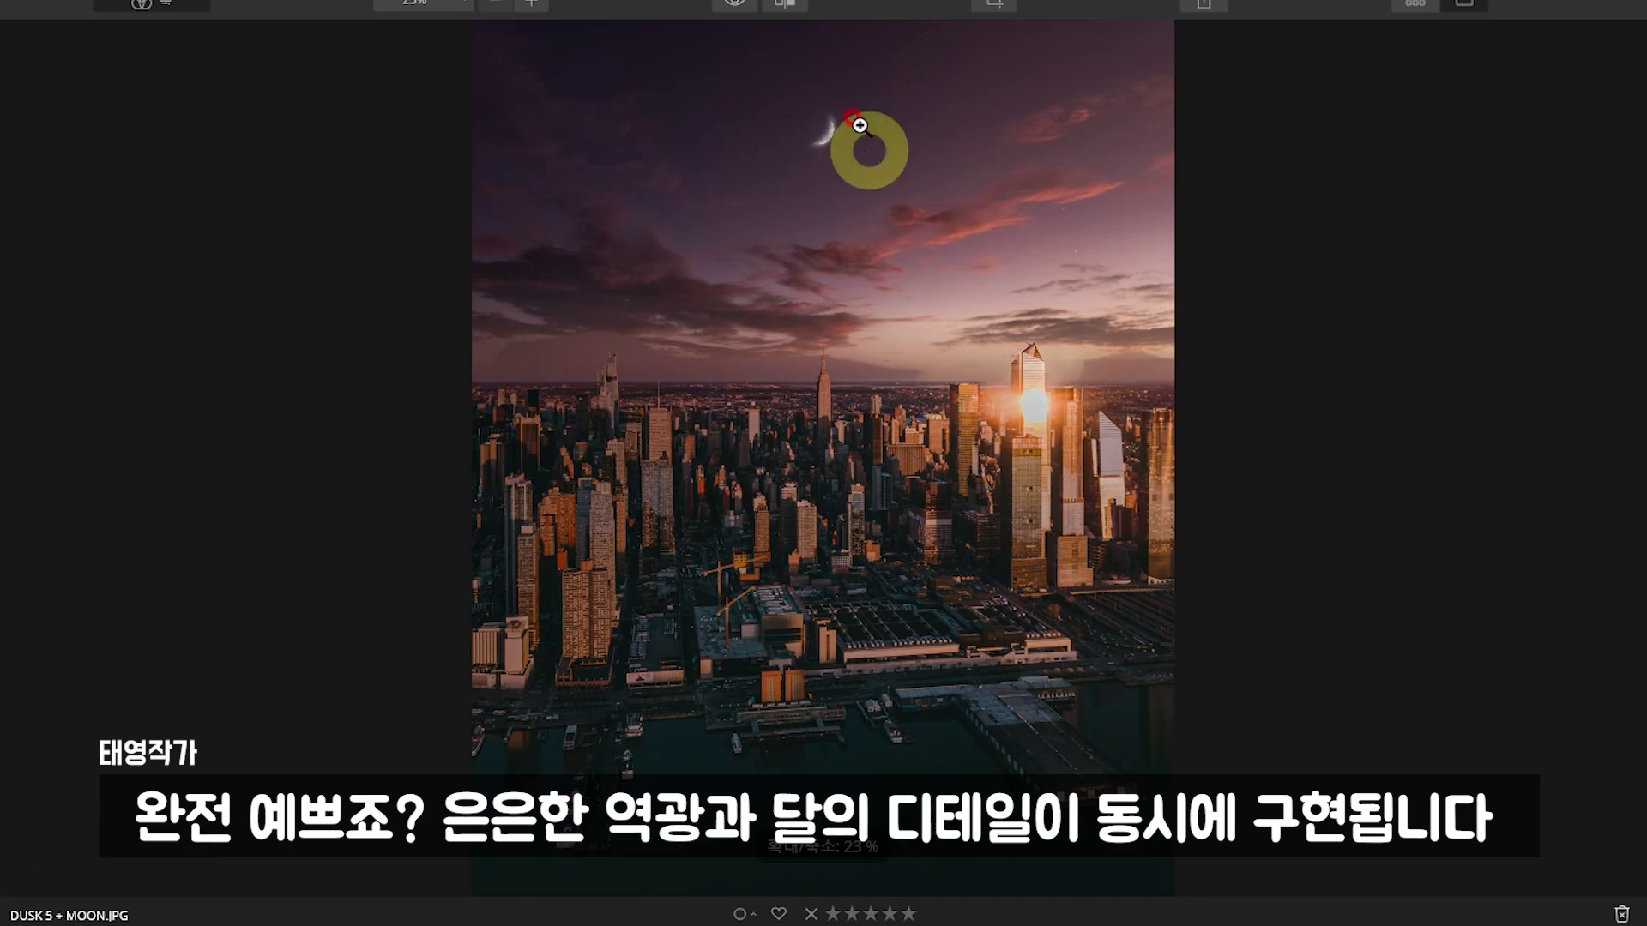
left_click(859, 126)
left_click_drag(784, 284, 808, 196)
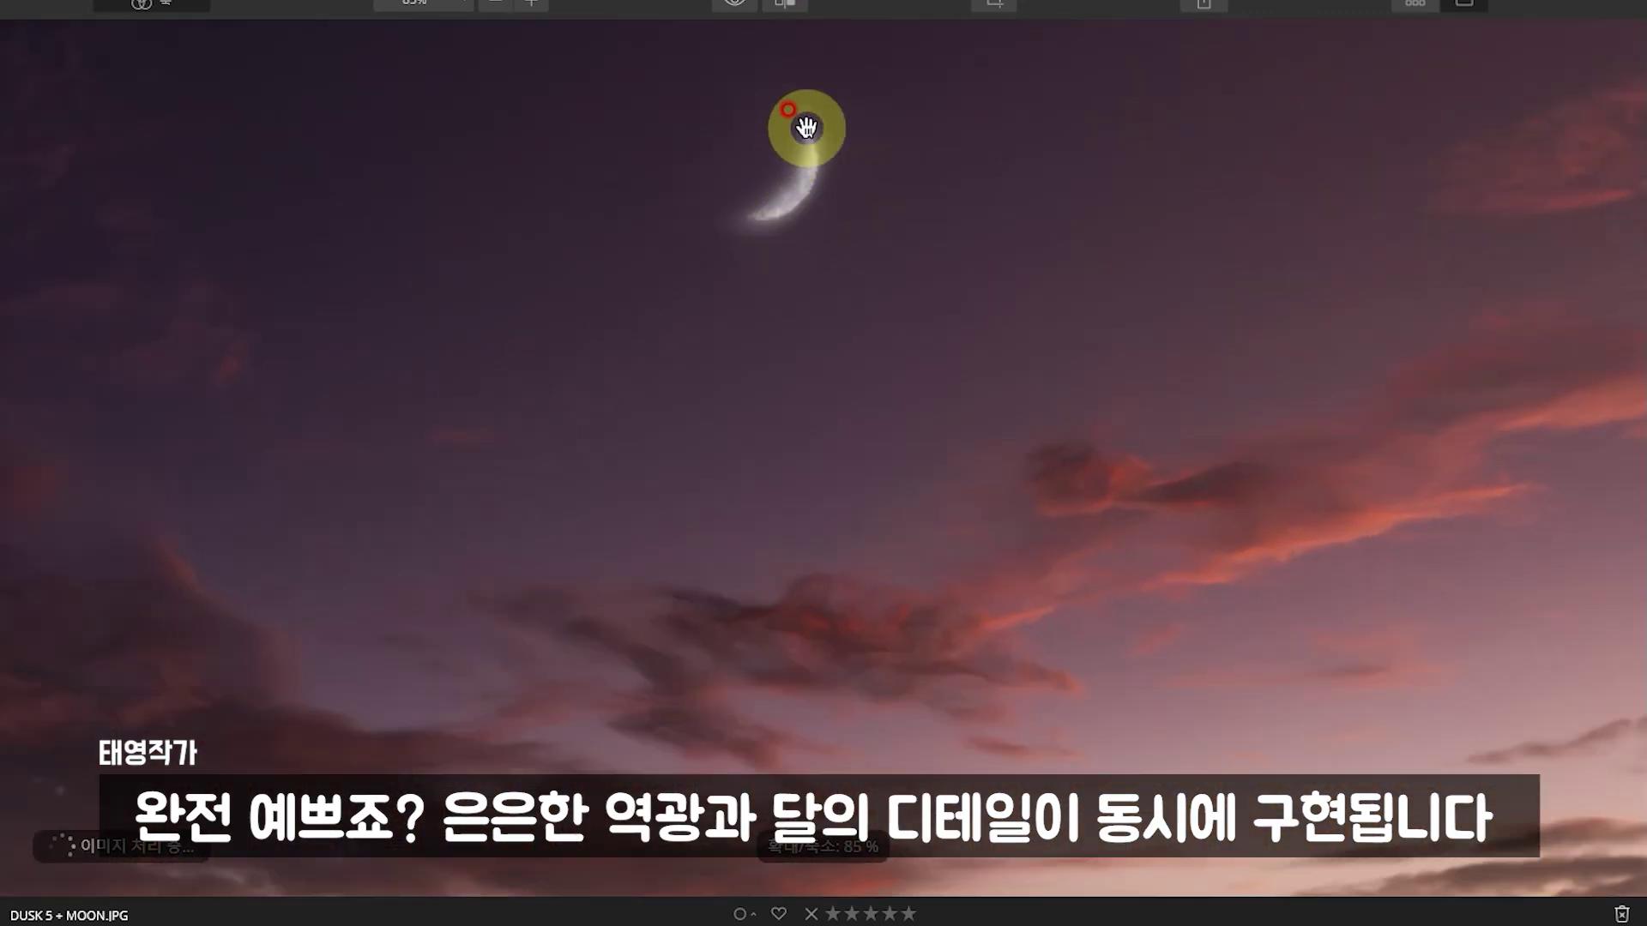
left_click(819, 188)
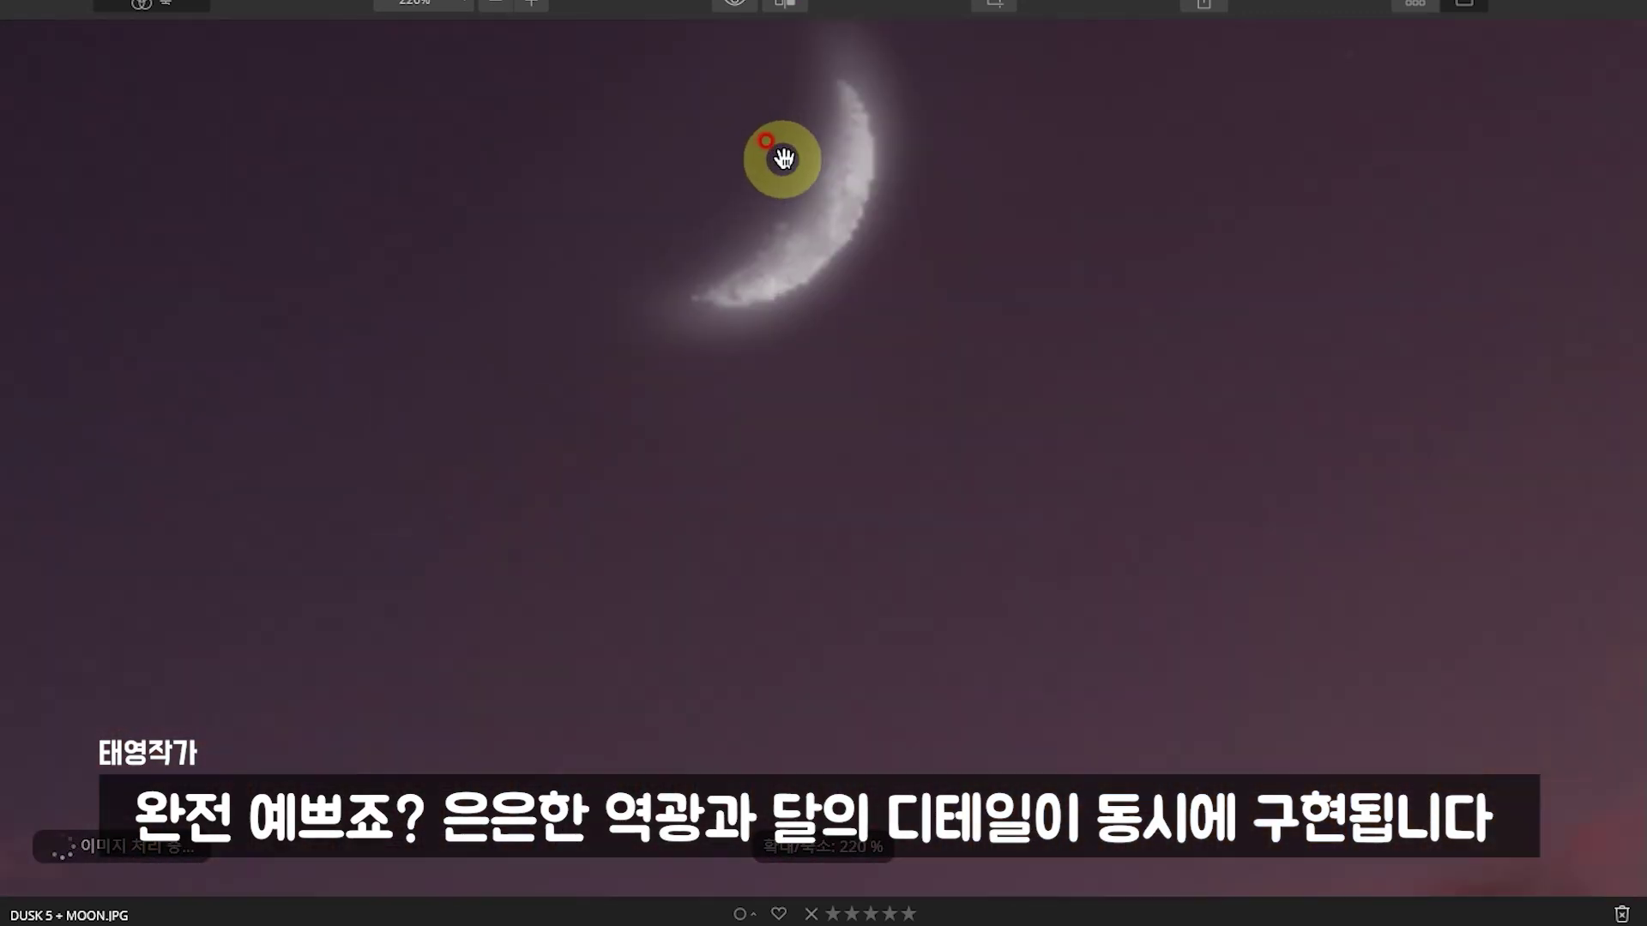
left_click(831, 183)
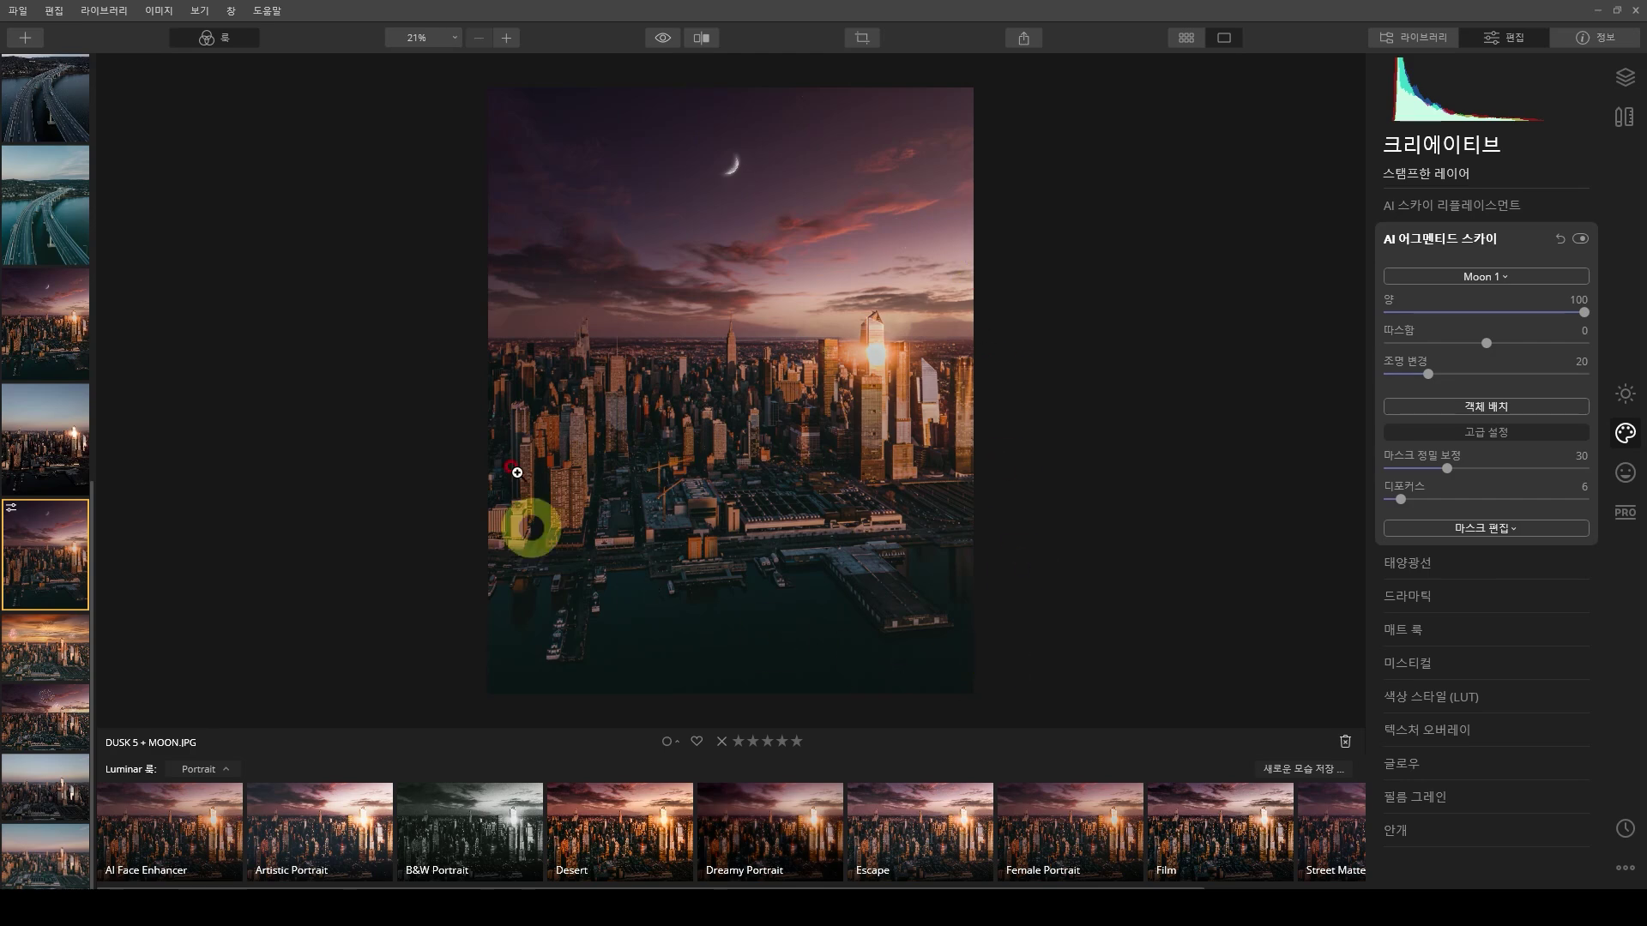
- Compare the edit with the original, then open ORANGE CIRRUS 9 + FIREWORK 완성2.JPG
left_click(662, 37)
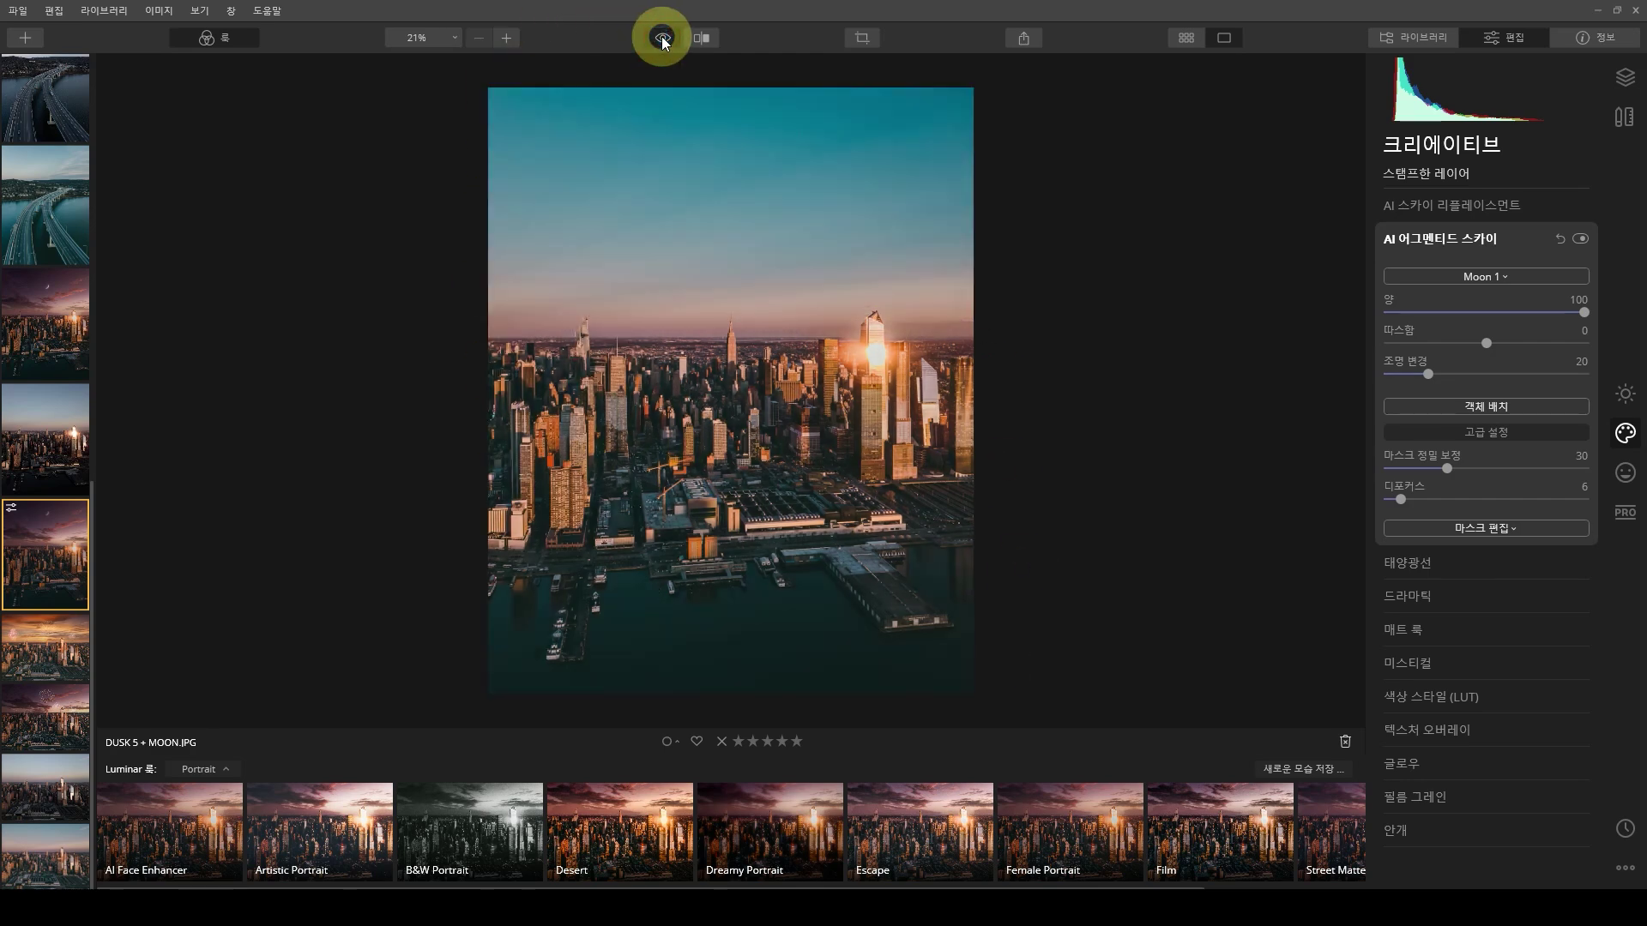
left_click(661, 37)
left_click(661, 37)
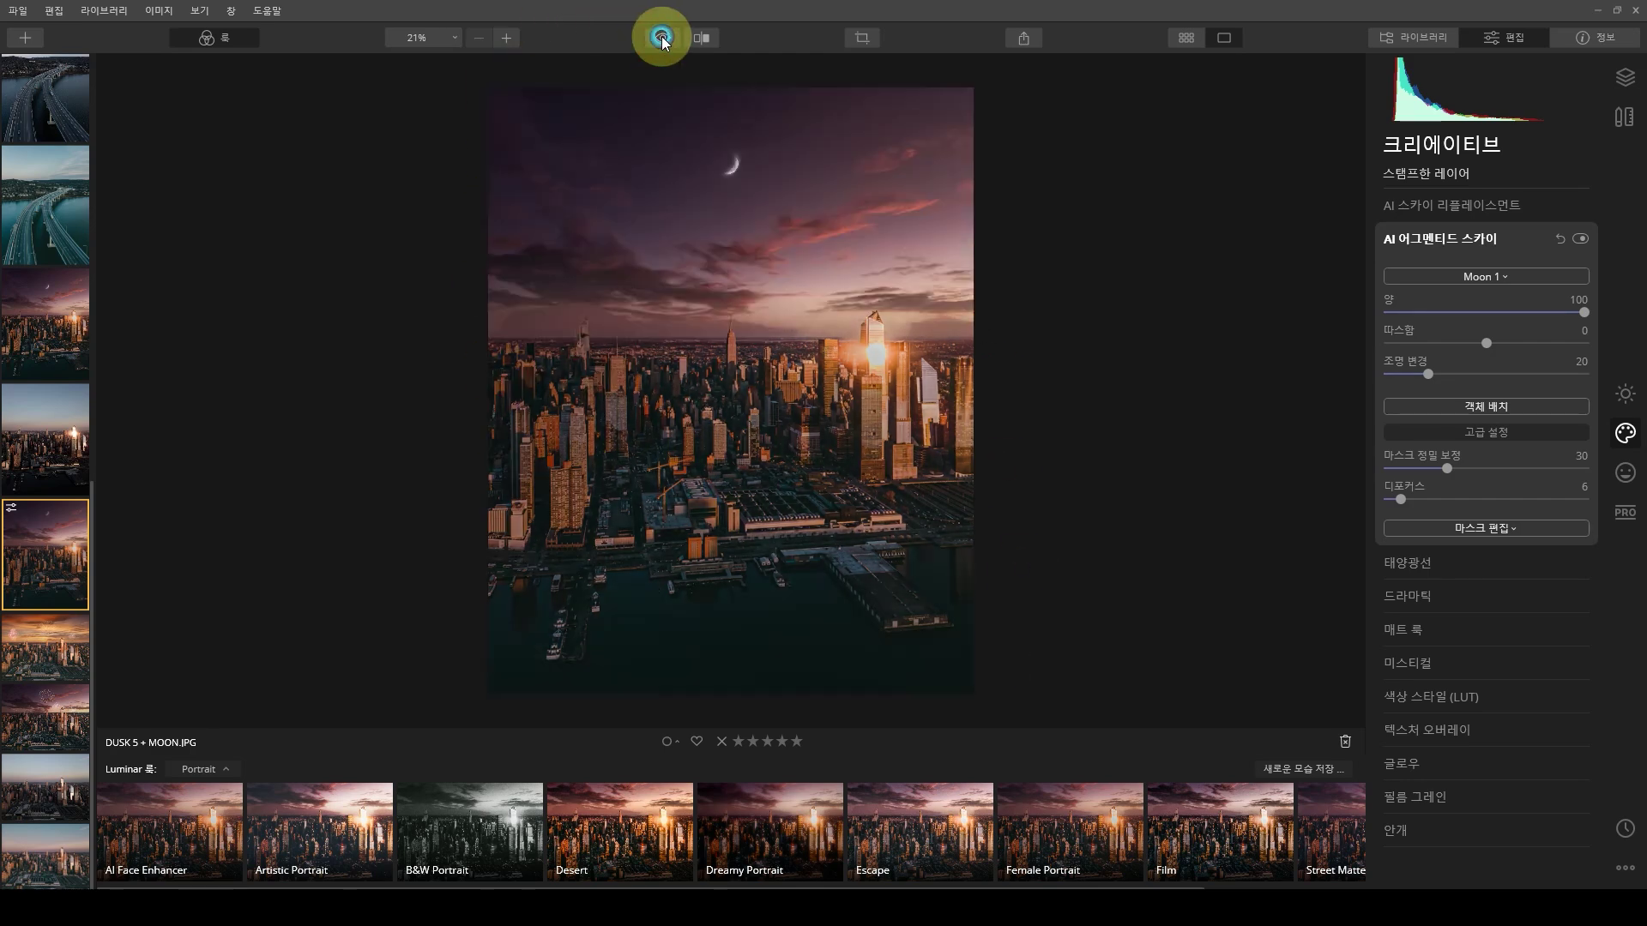
left_click(57, 771)
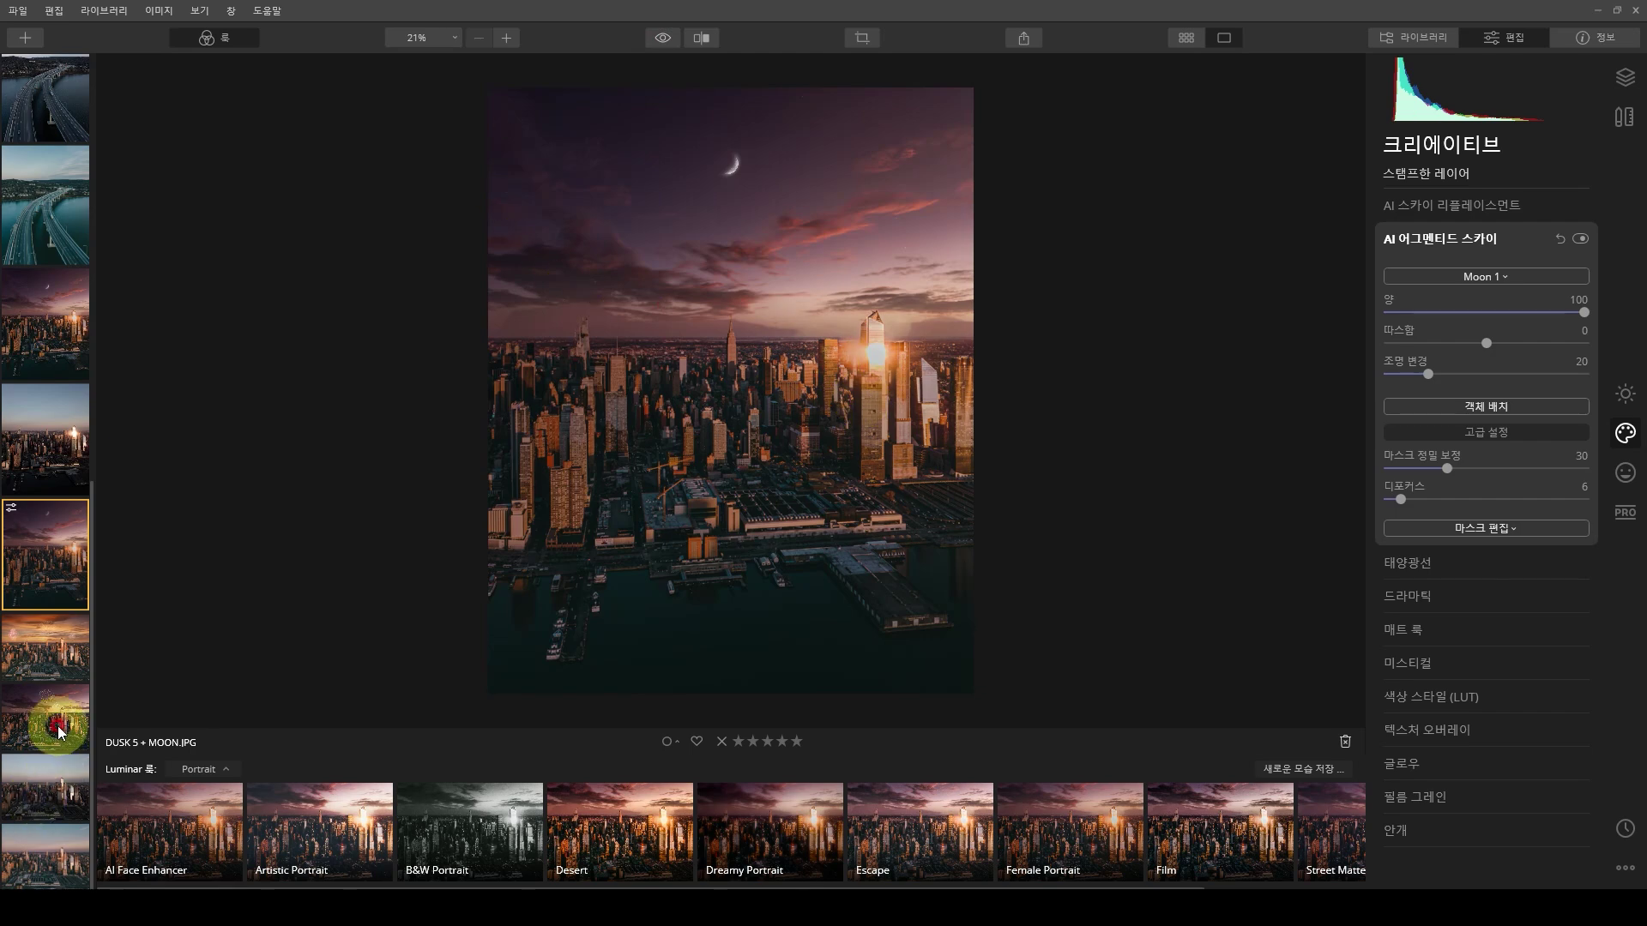
left_click(57, 727)
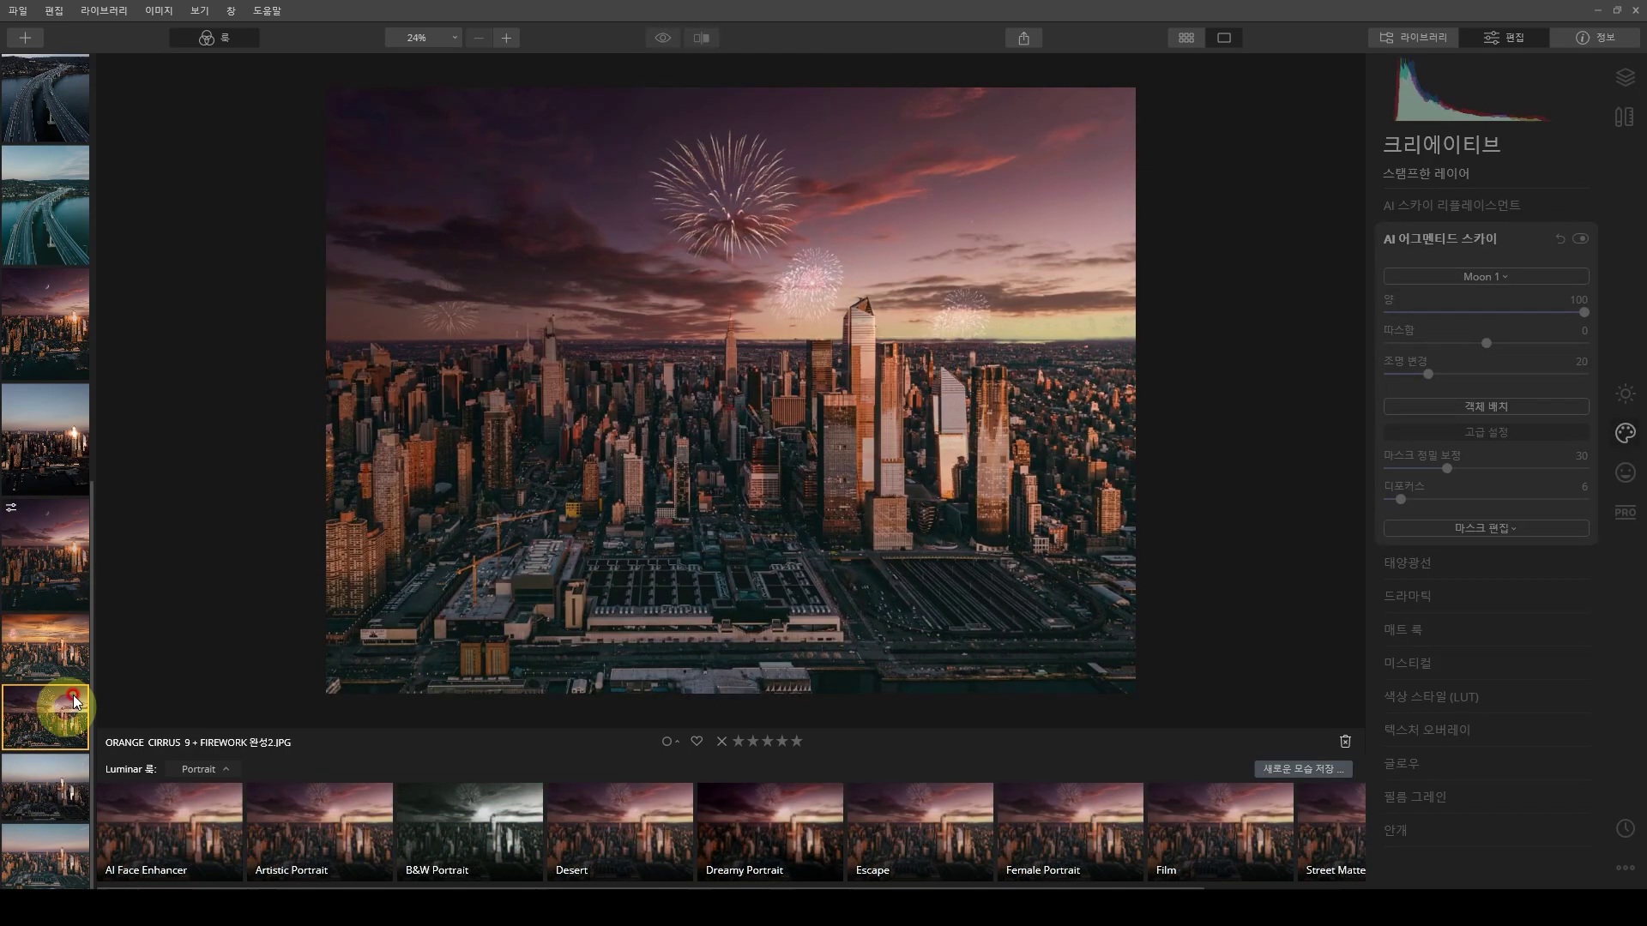
- Replace the ORANGE CIRRUS 9 + FIREWORK photo's sky with Dusk 05
left_click(51, 849)
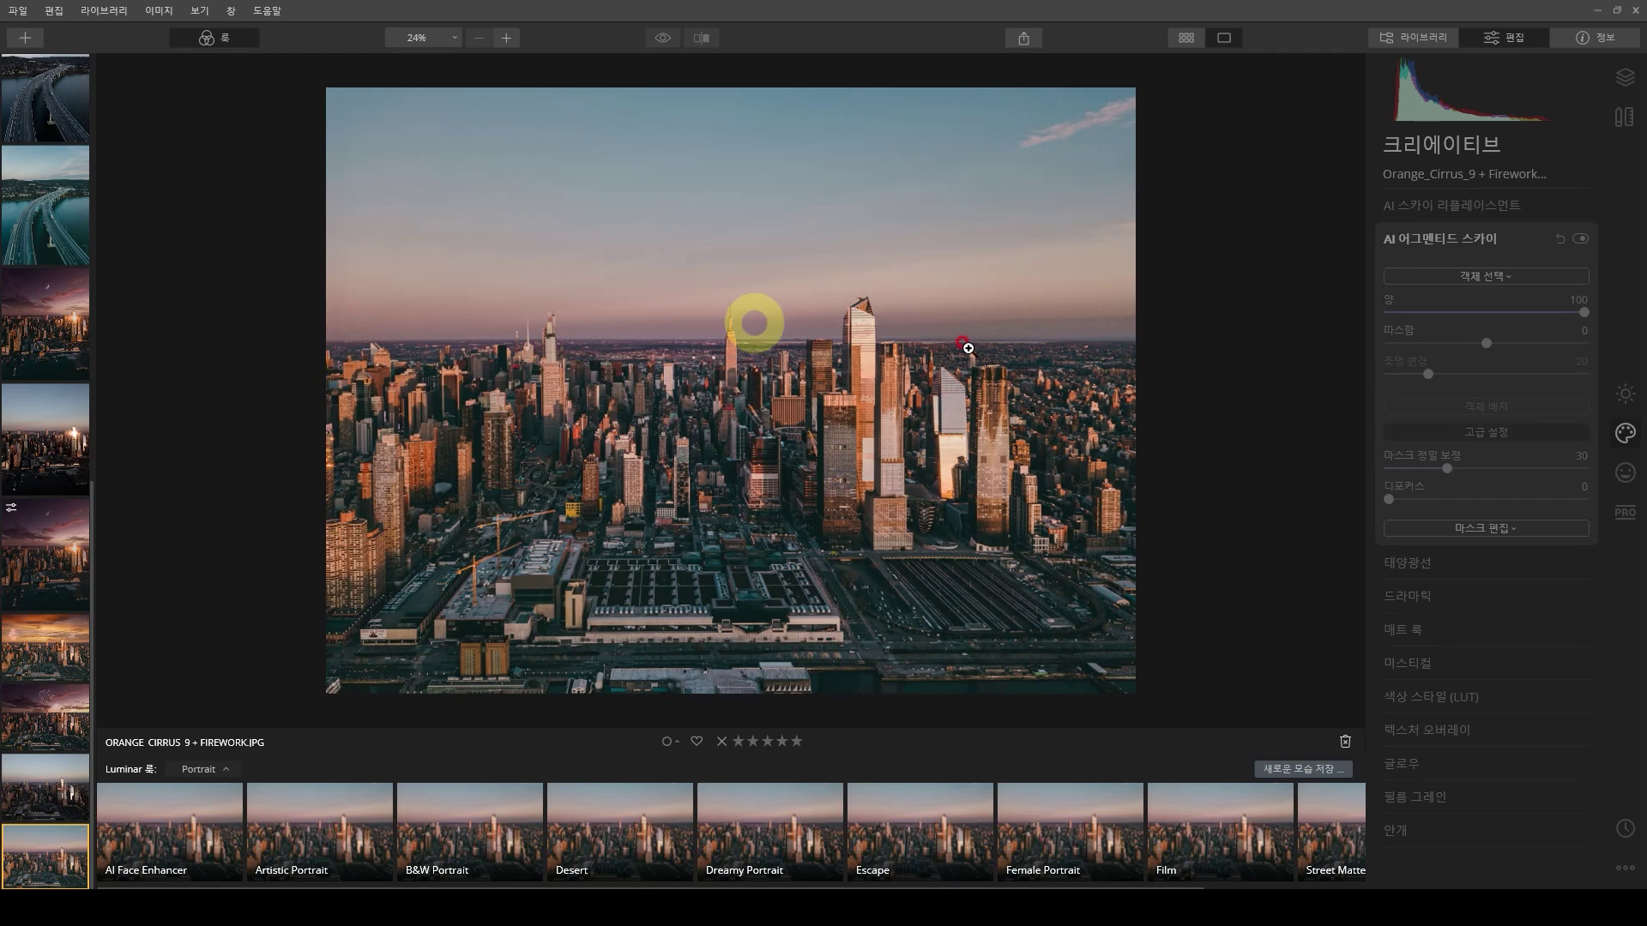
left_click(41, 712)
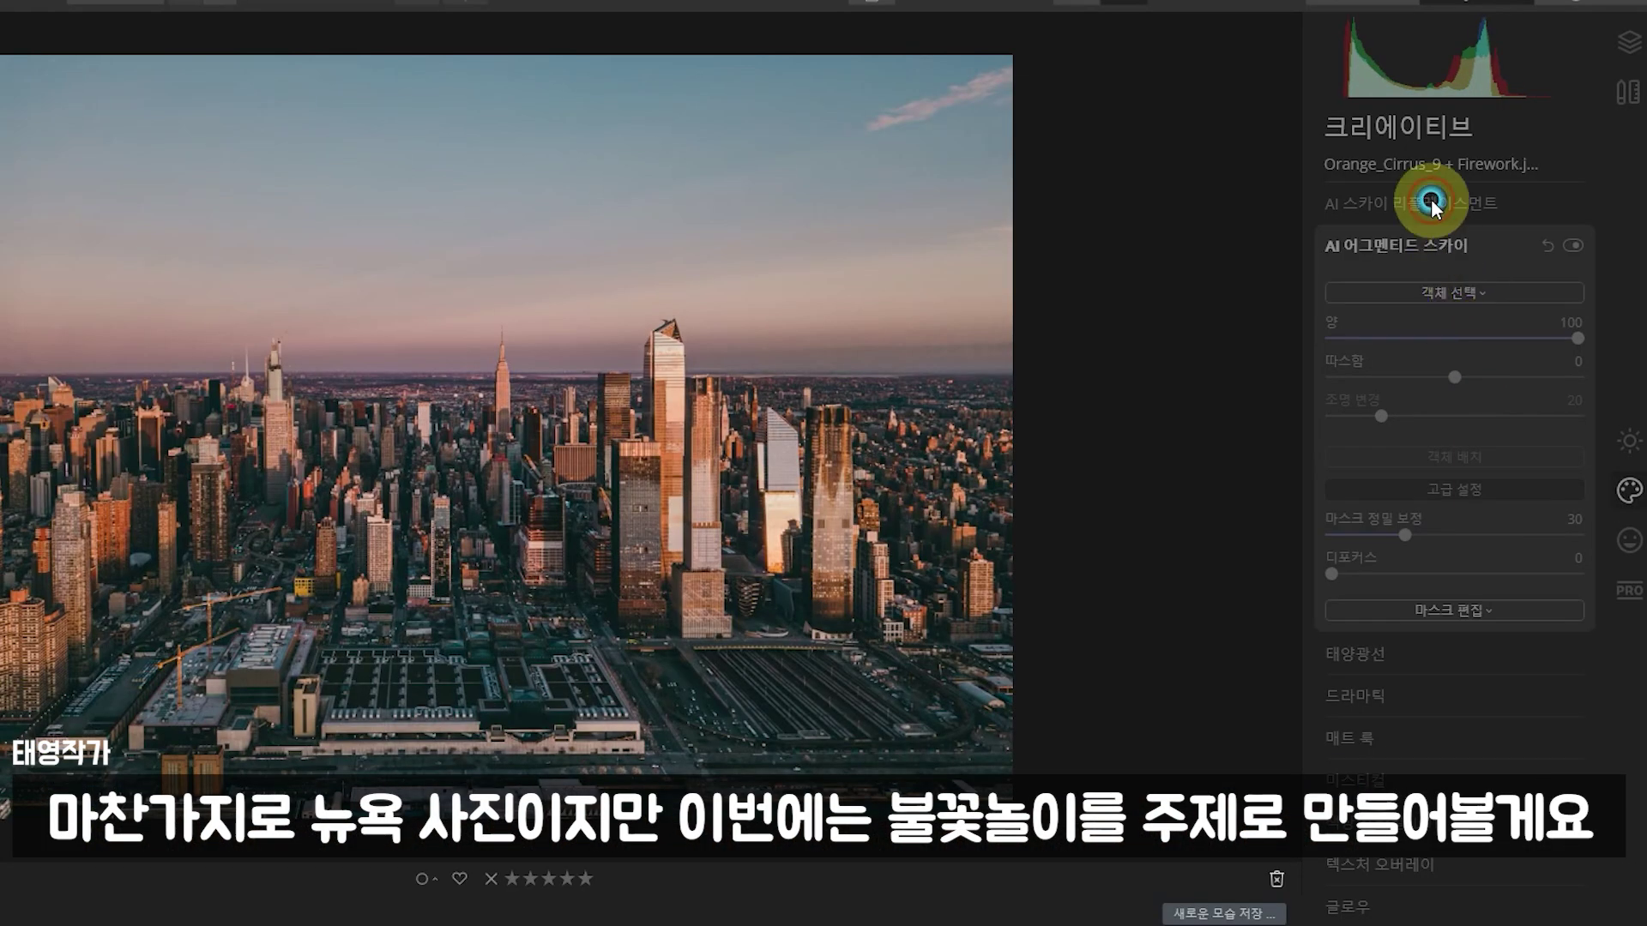
left_click(1431, 204)
left_click(1453, 249)
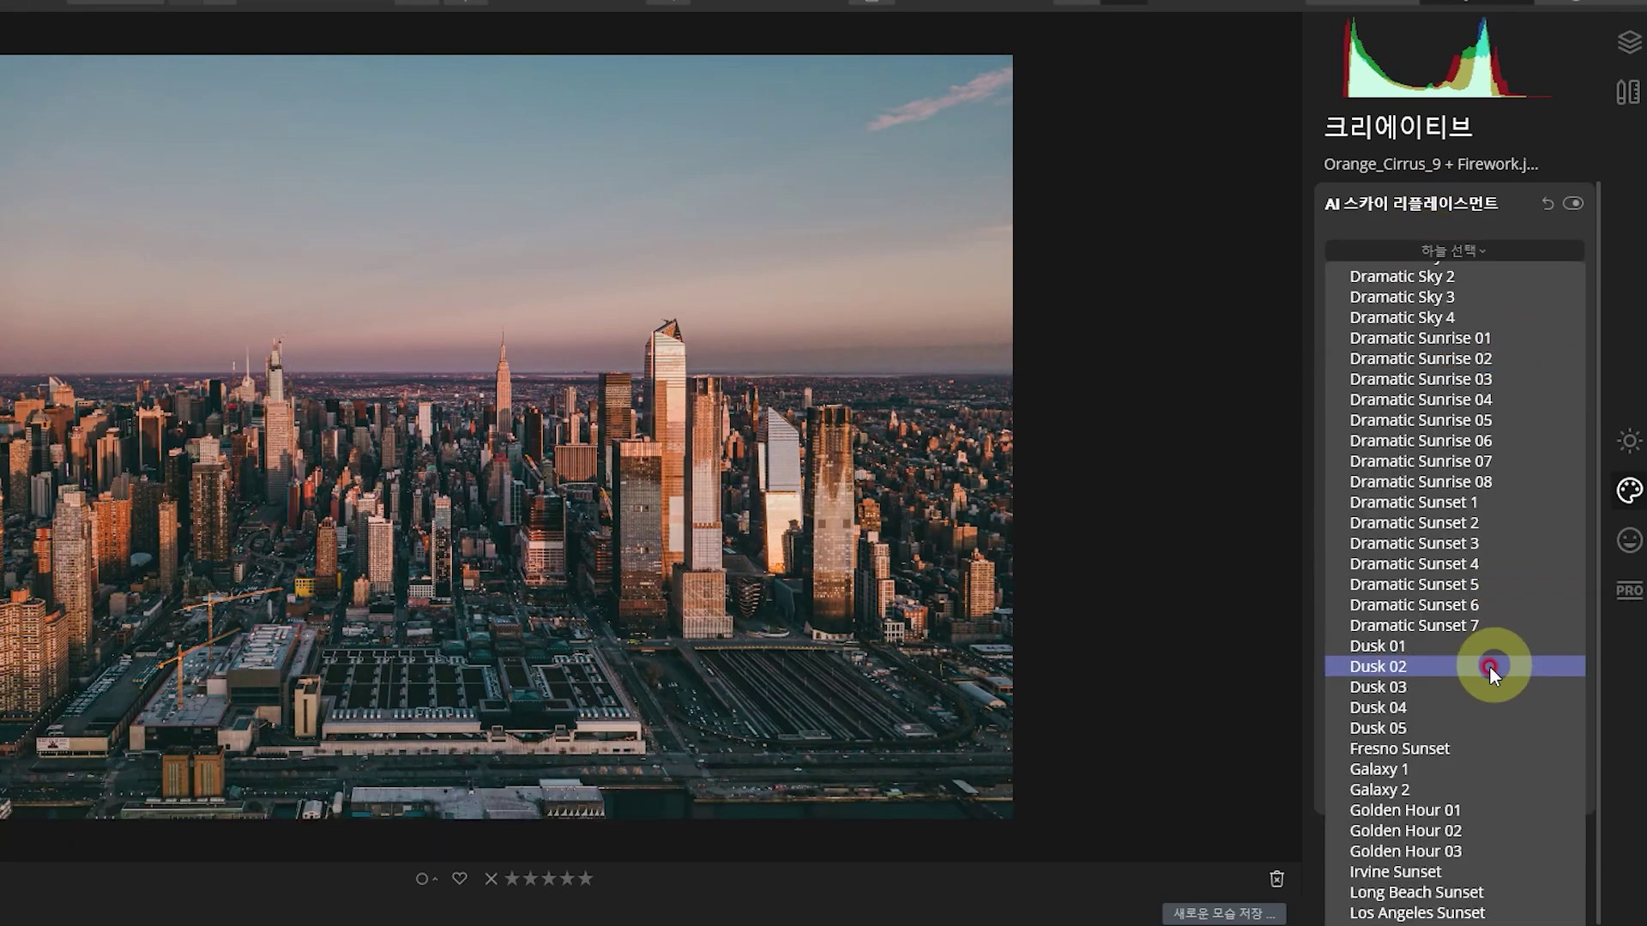
left_click(1468, 720)
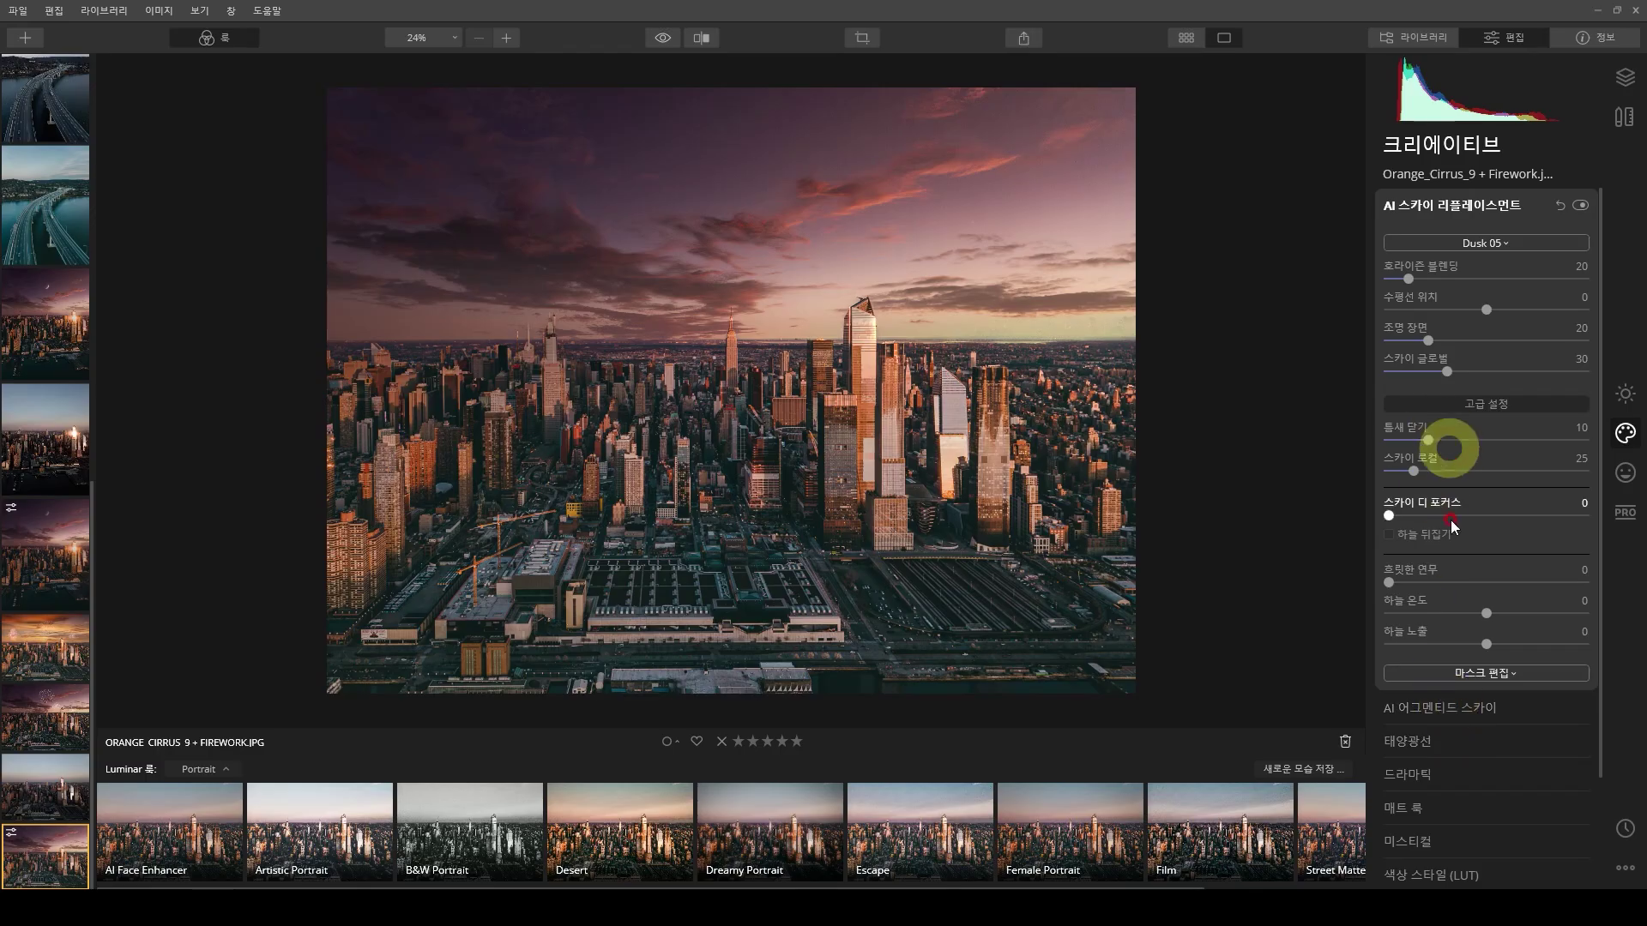
left_click(1458, 707)
left_click(1484, 276)
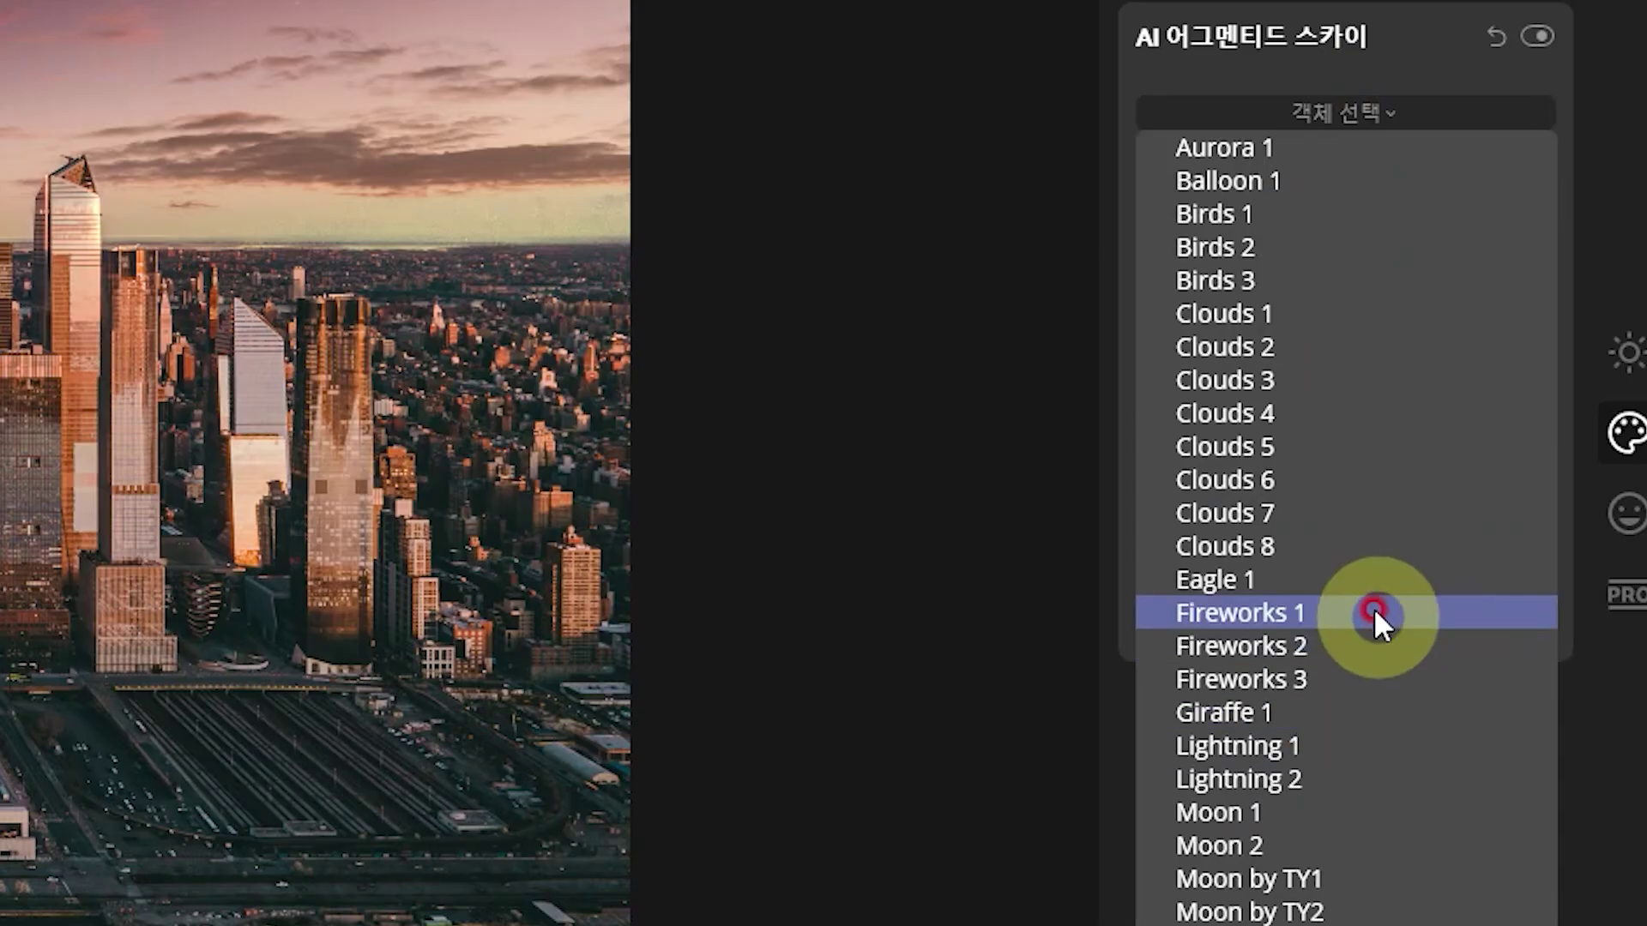
- Add a Fireworks 3 white starburst, enlarged and set high above the city centre
left_click(1500, 520)
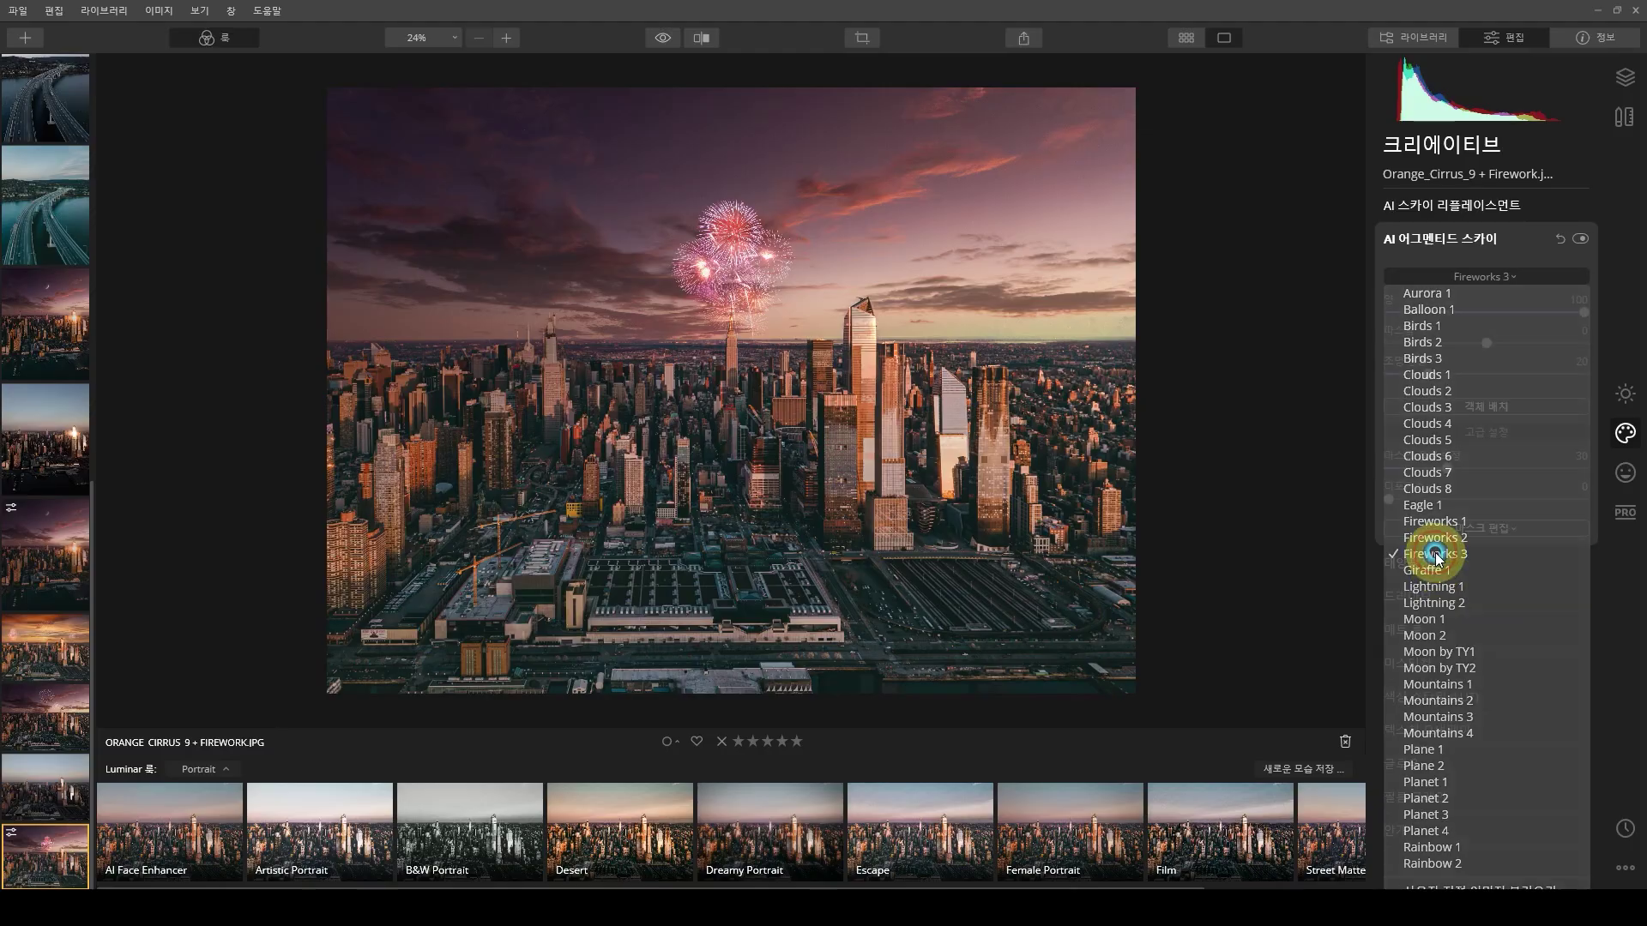
left_click(1433, 544)
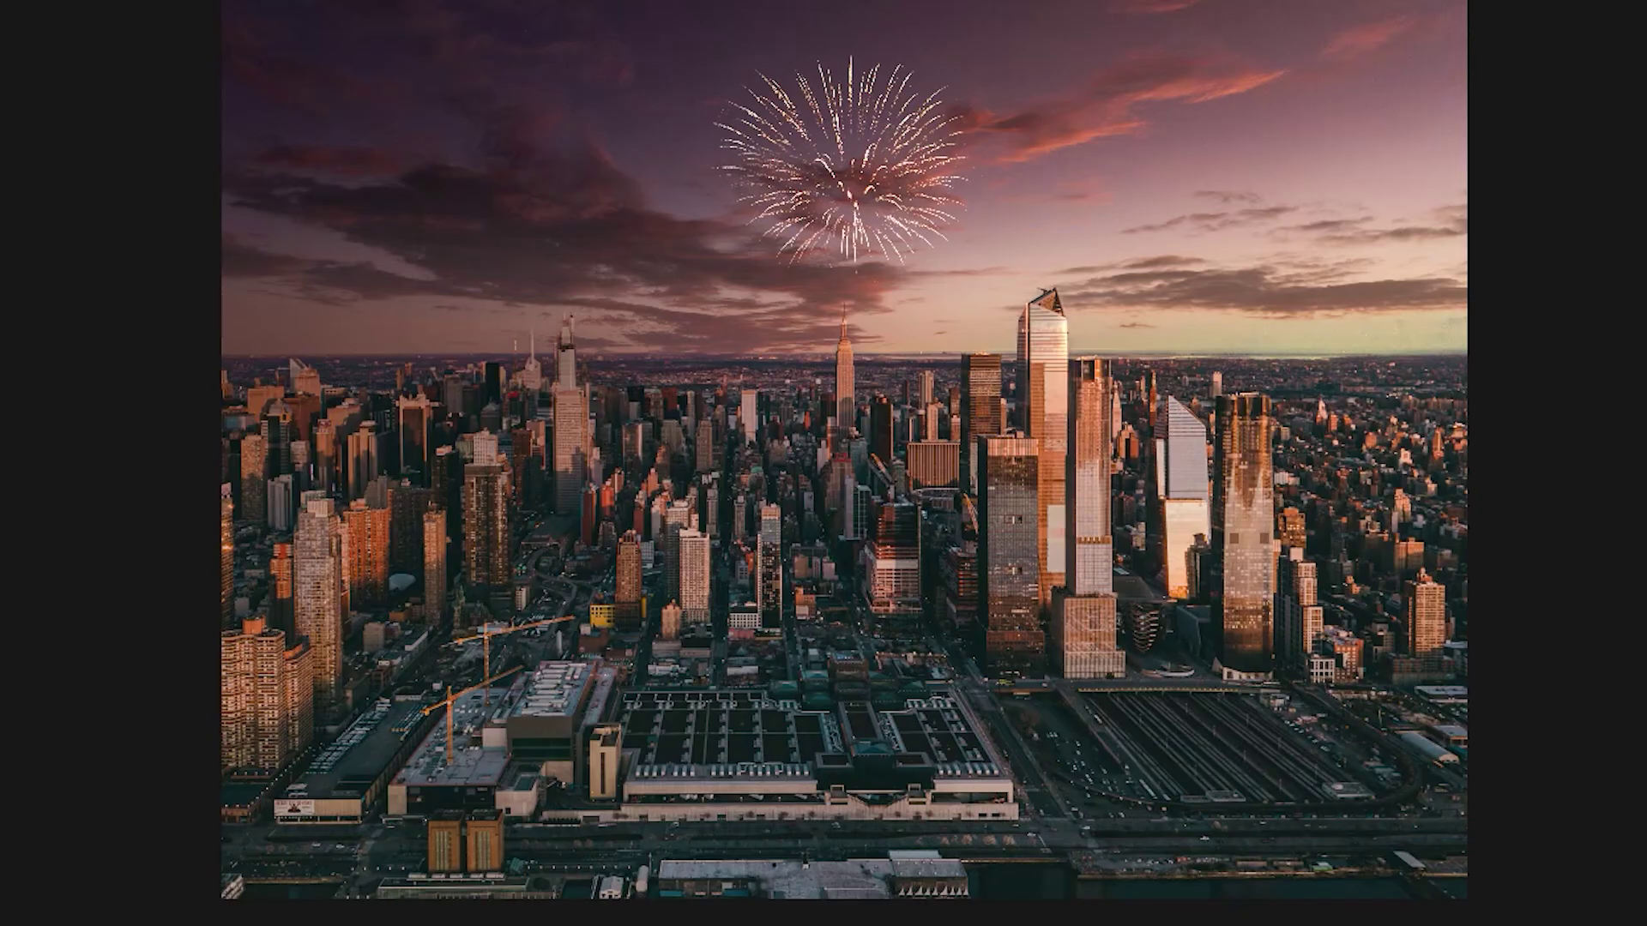
left_click(1461, 407)
left_click_drag(820, 278, 870, 322)
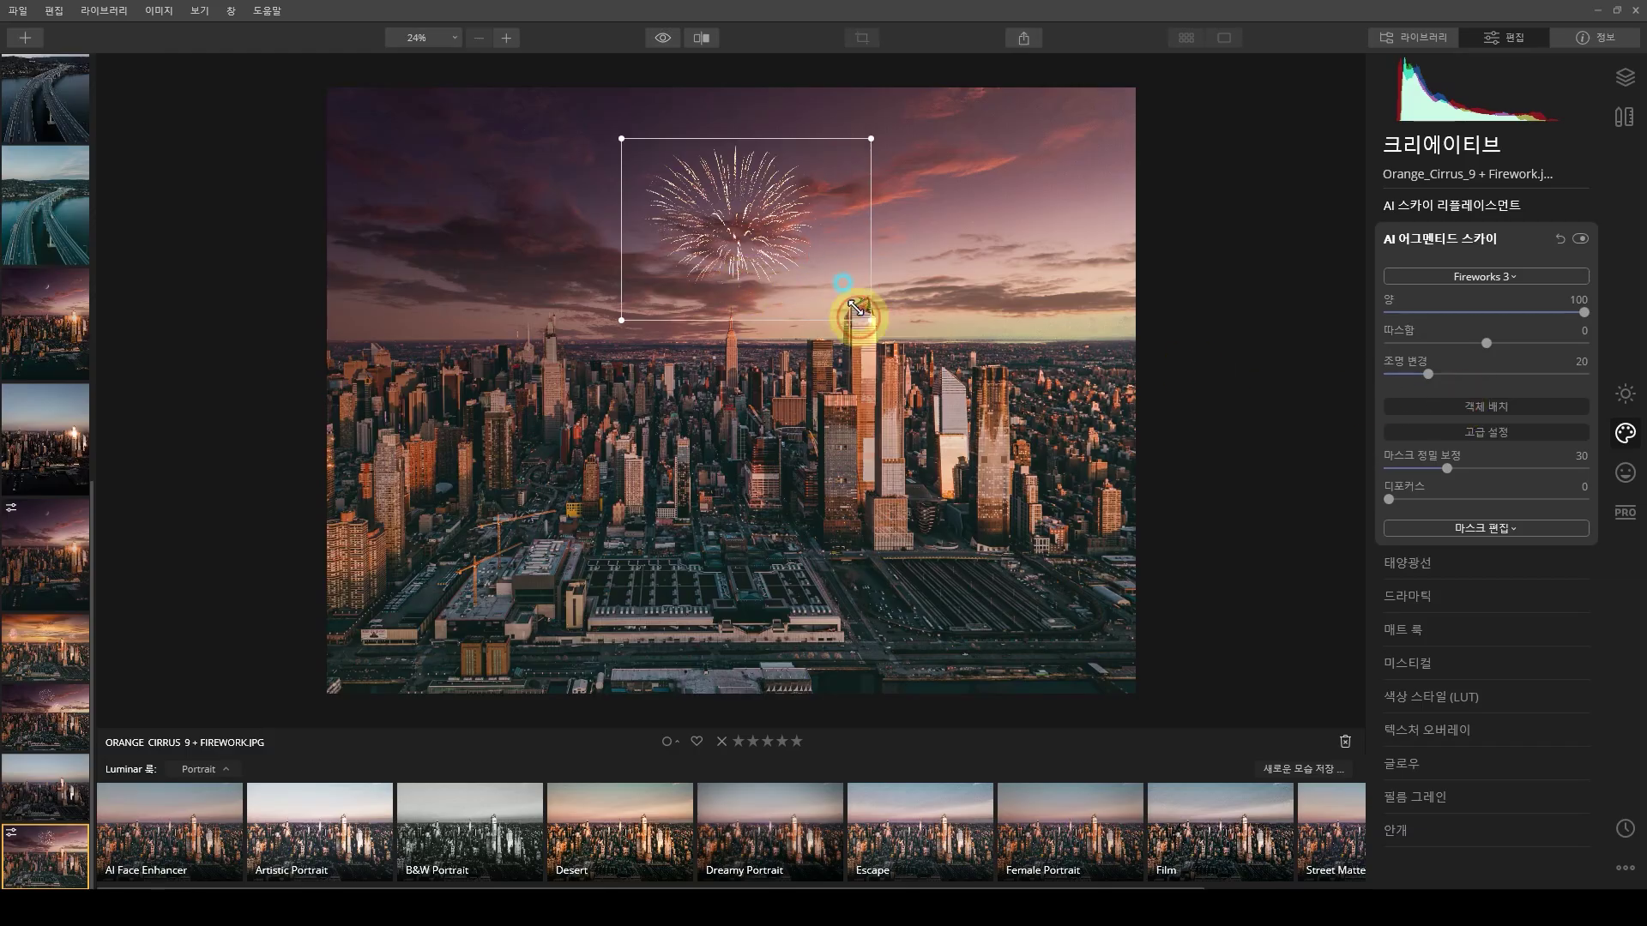
left_click_drag(809, 268, 798, 233)
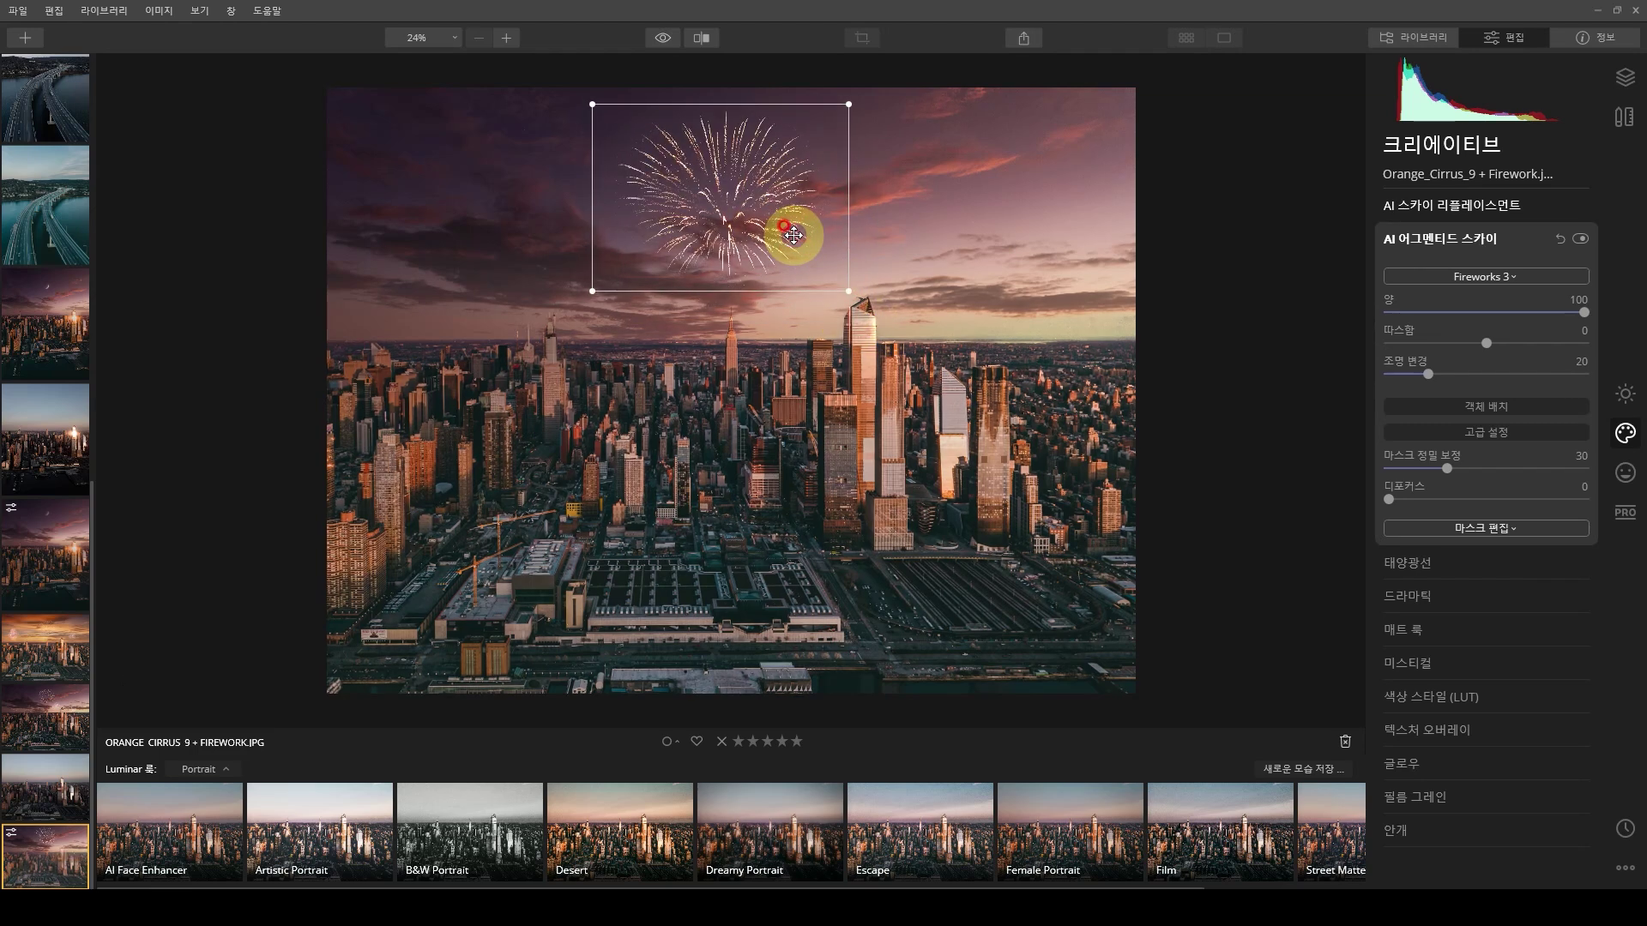
- Create a new stamped layer and add a Fireworks 3 object on it
left_click(1635, 95)
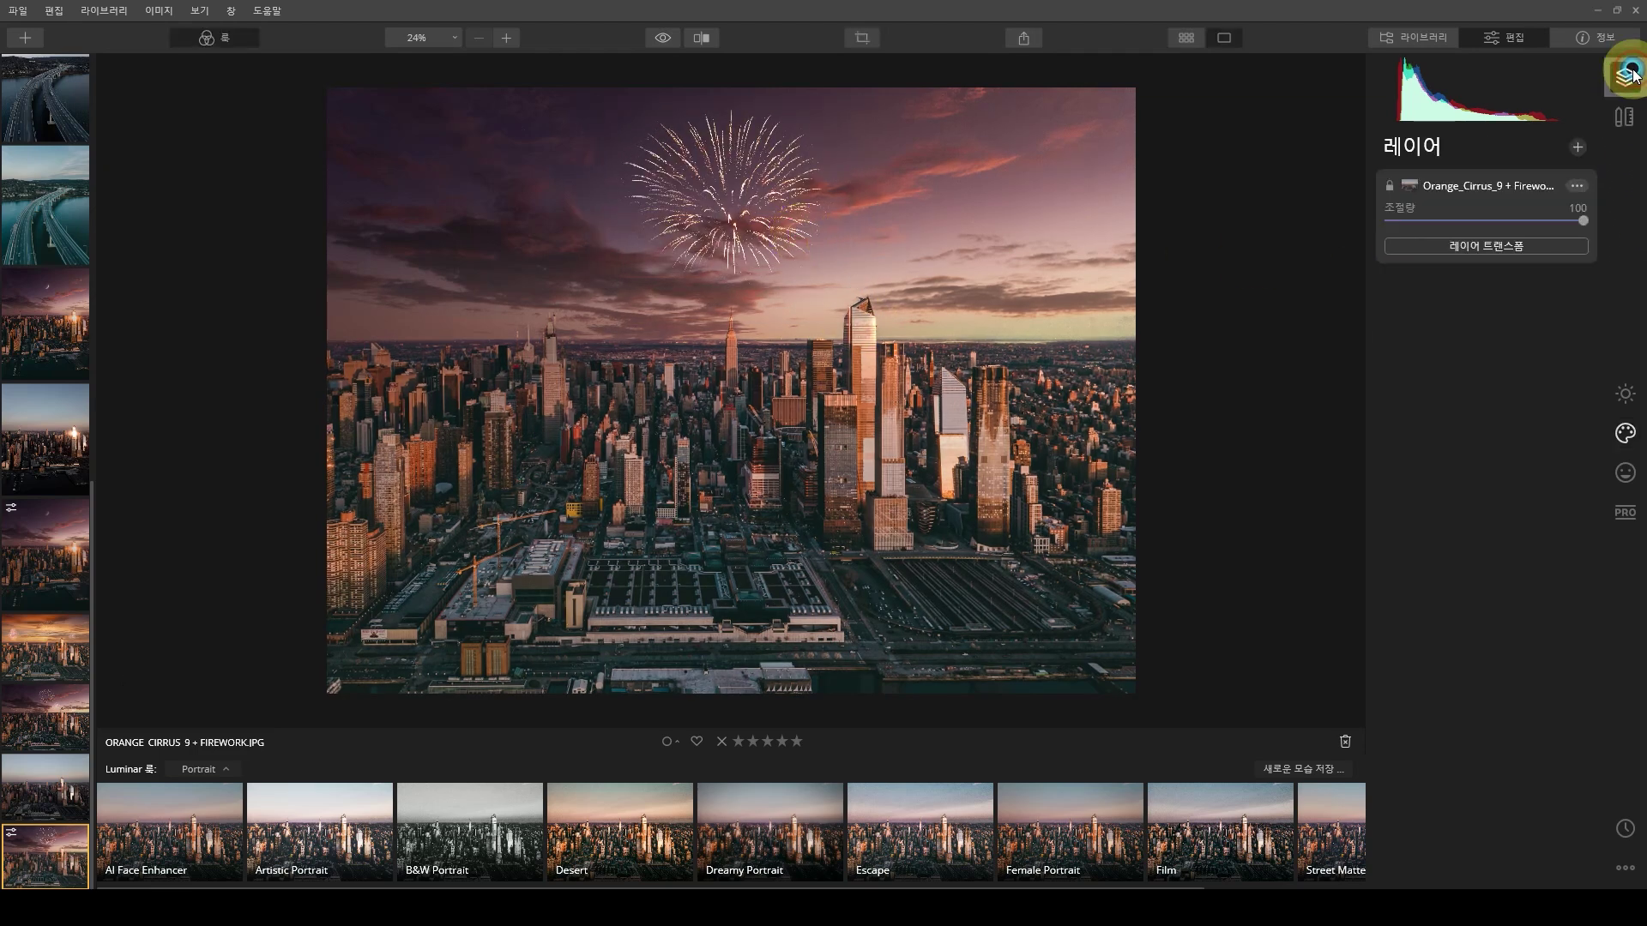
left_click(1601, 148)
left_click(1510, 203)
left_click(1492, 277)
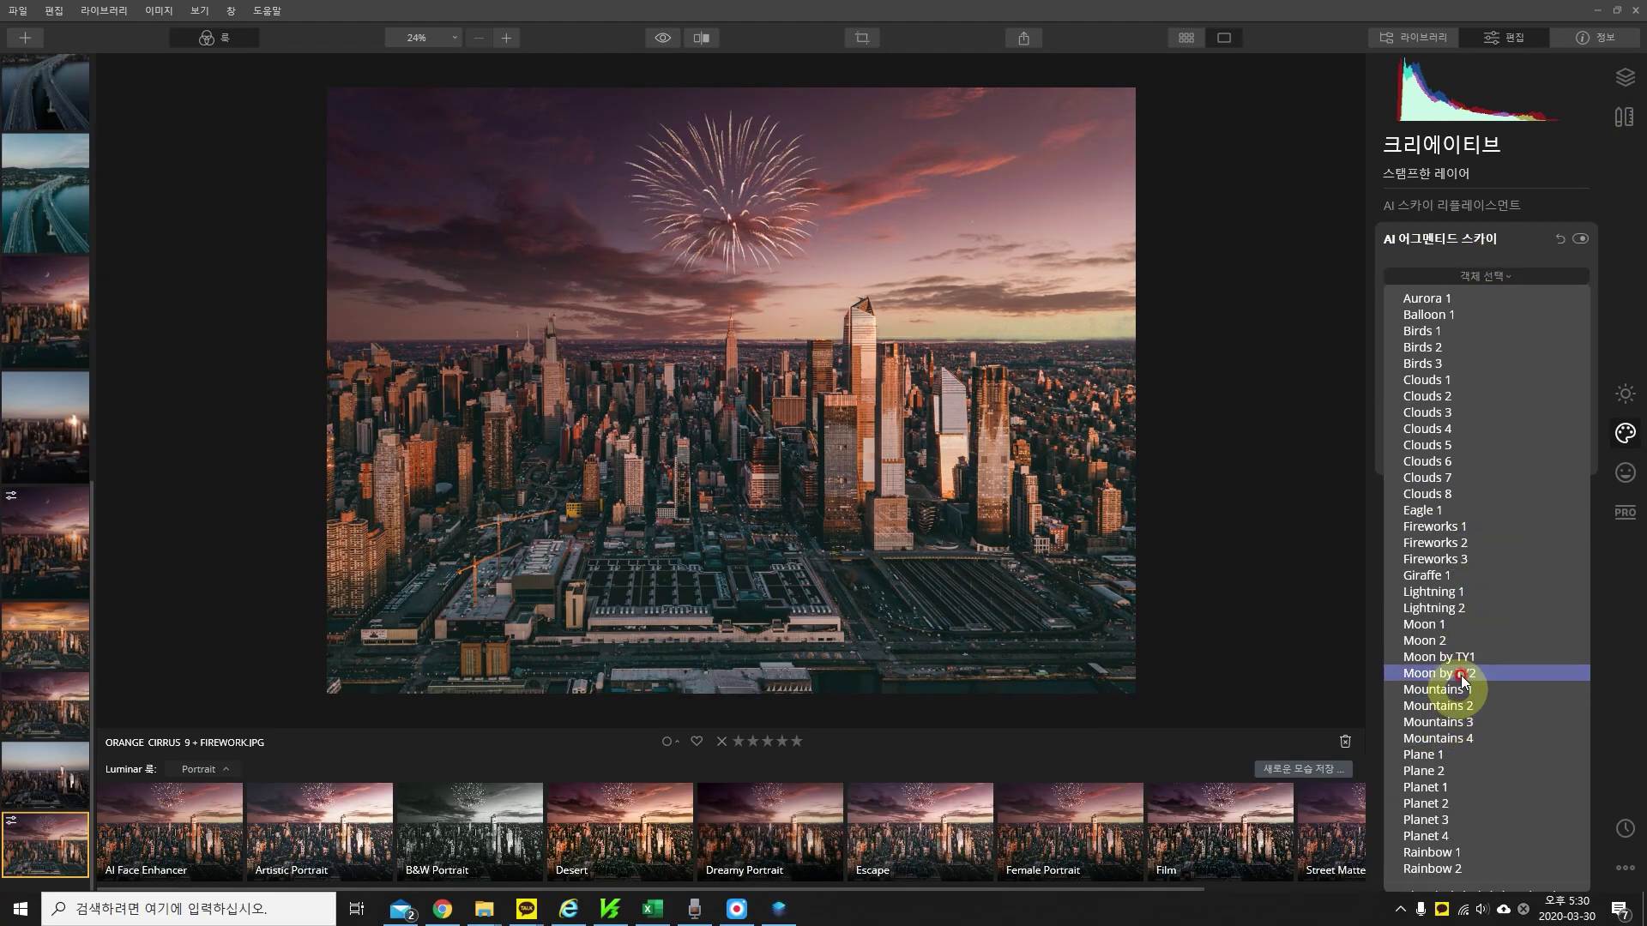
left_click(1458, 559)
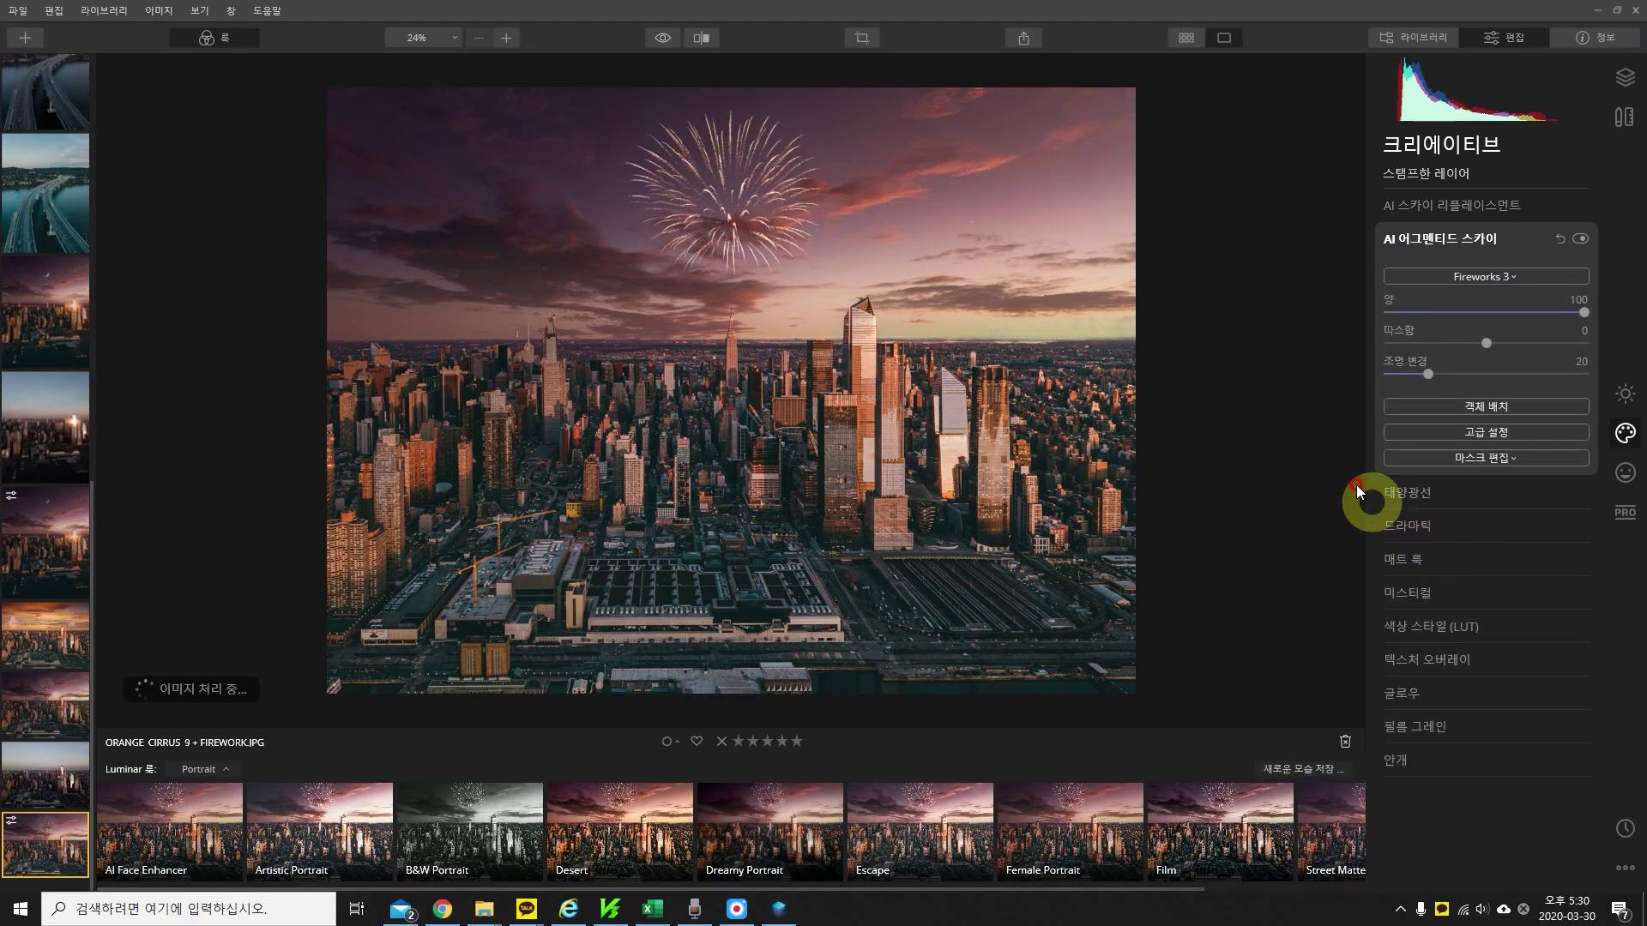
- Switch the second burst to Fireworks 2, shrunk and placed over the skyline's right side
left_click(1473, 410)
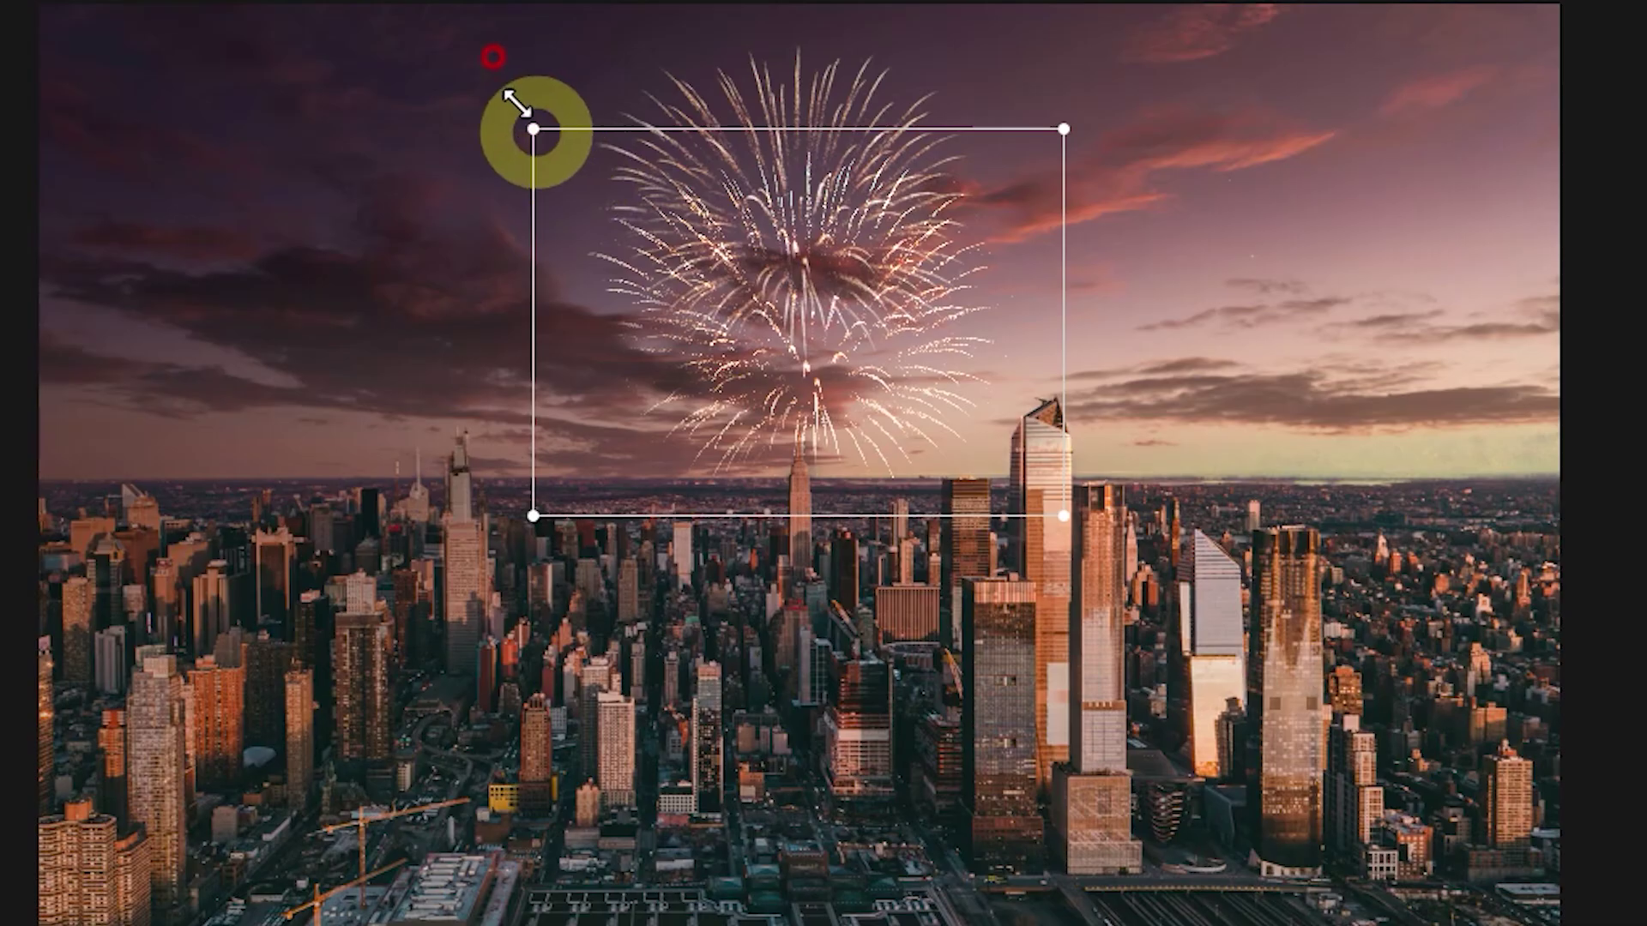
left_click_drag(590, 153, 657, 215)
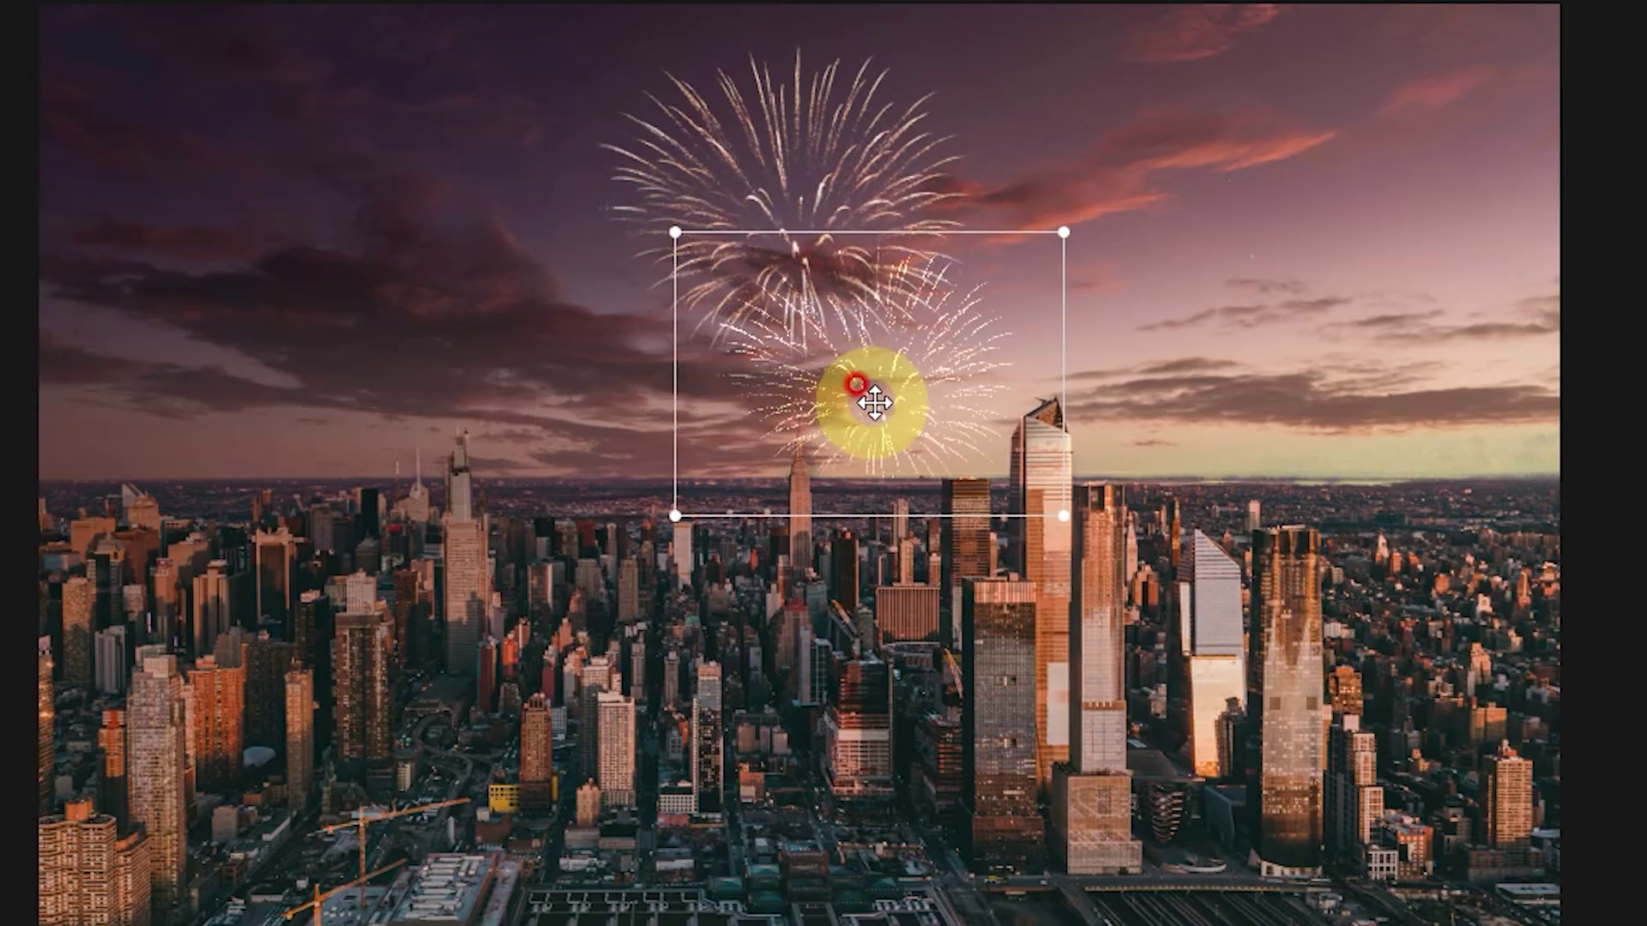
left_click_drag(871, 397, 1253, 404)
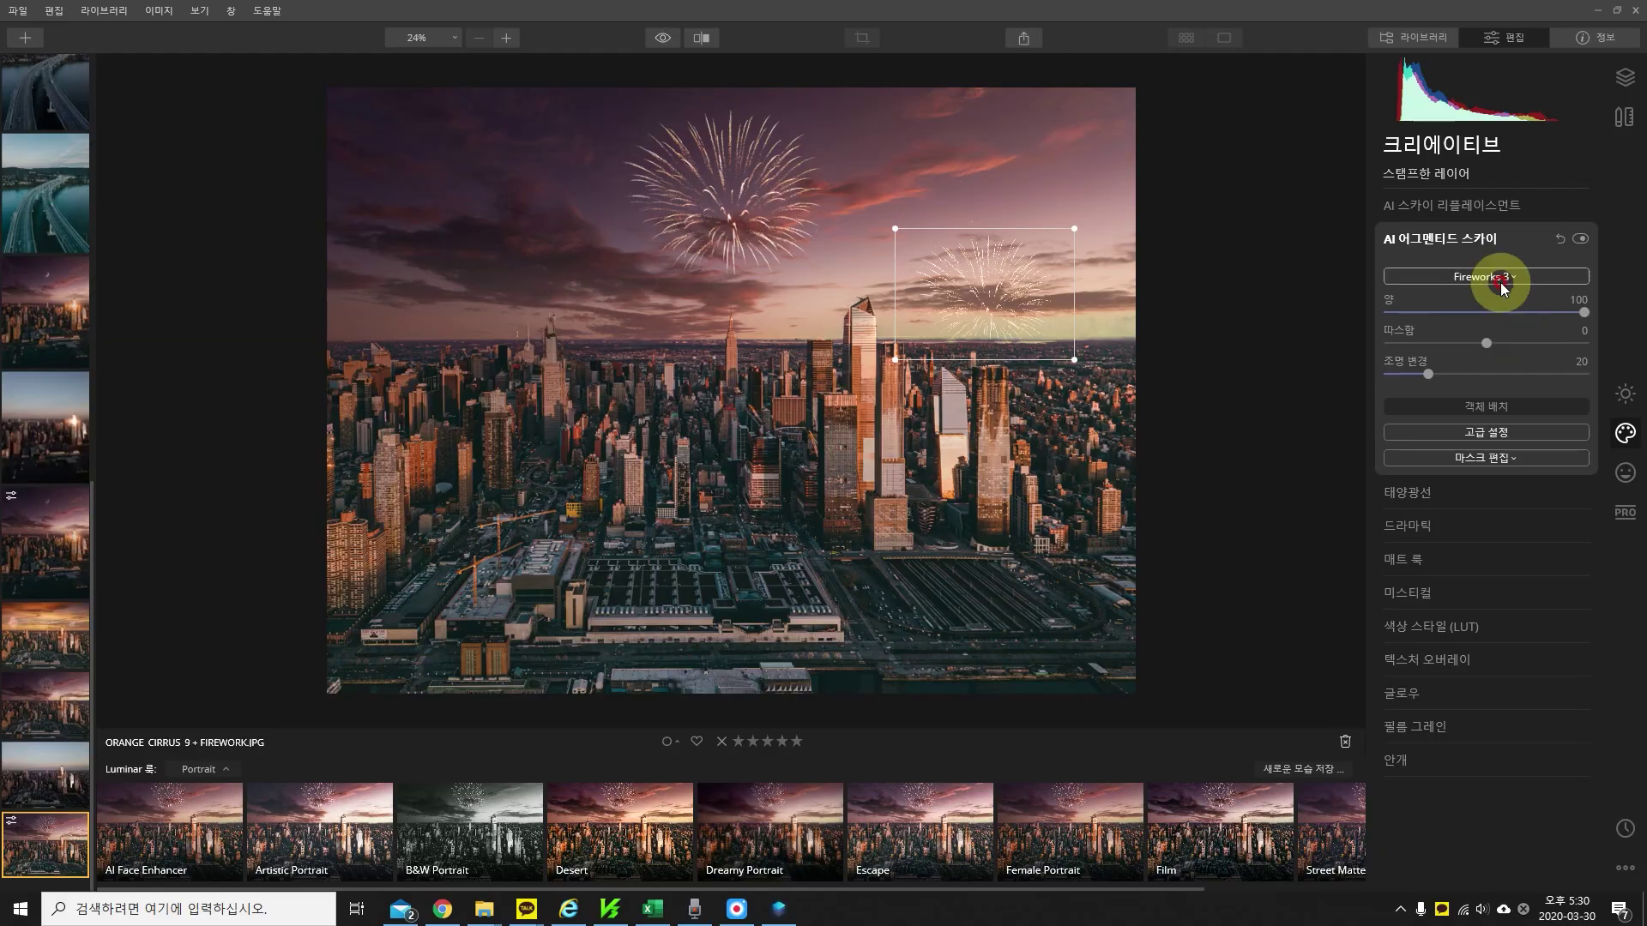
left_click(1501, 277)
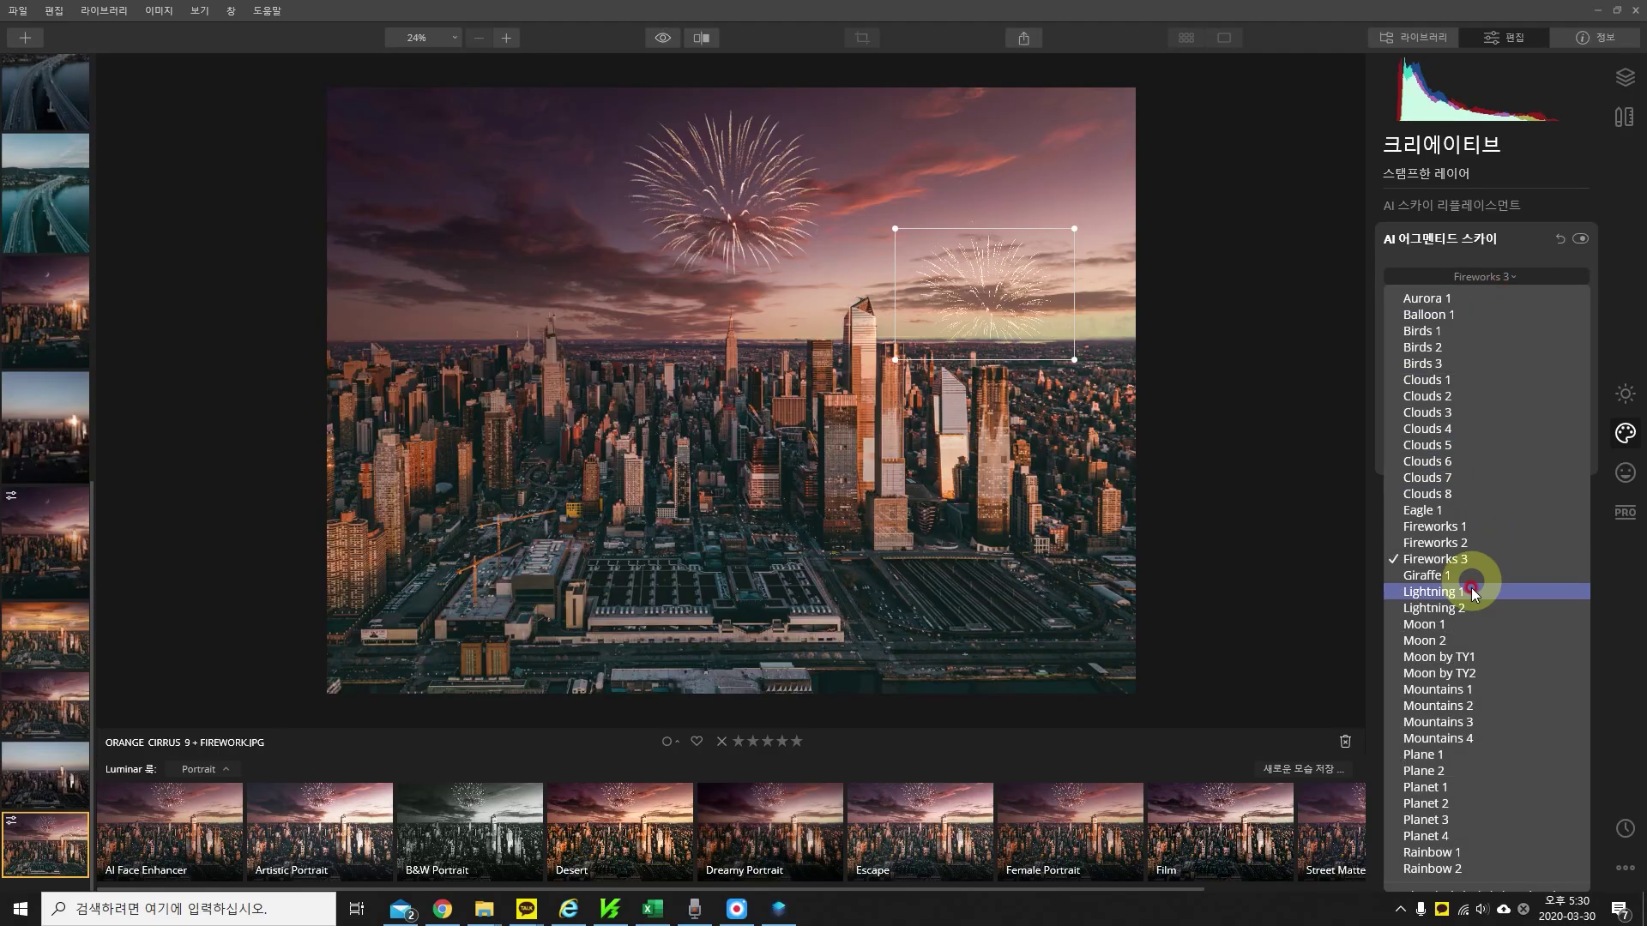
left_click(1468, 543)
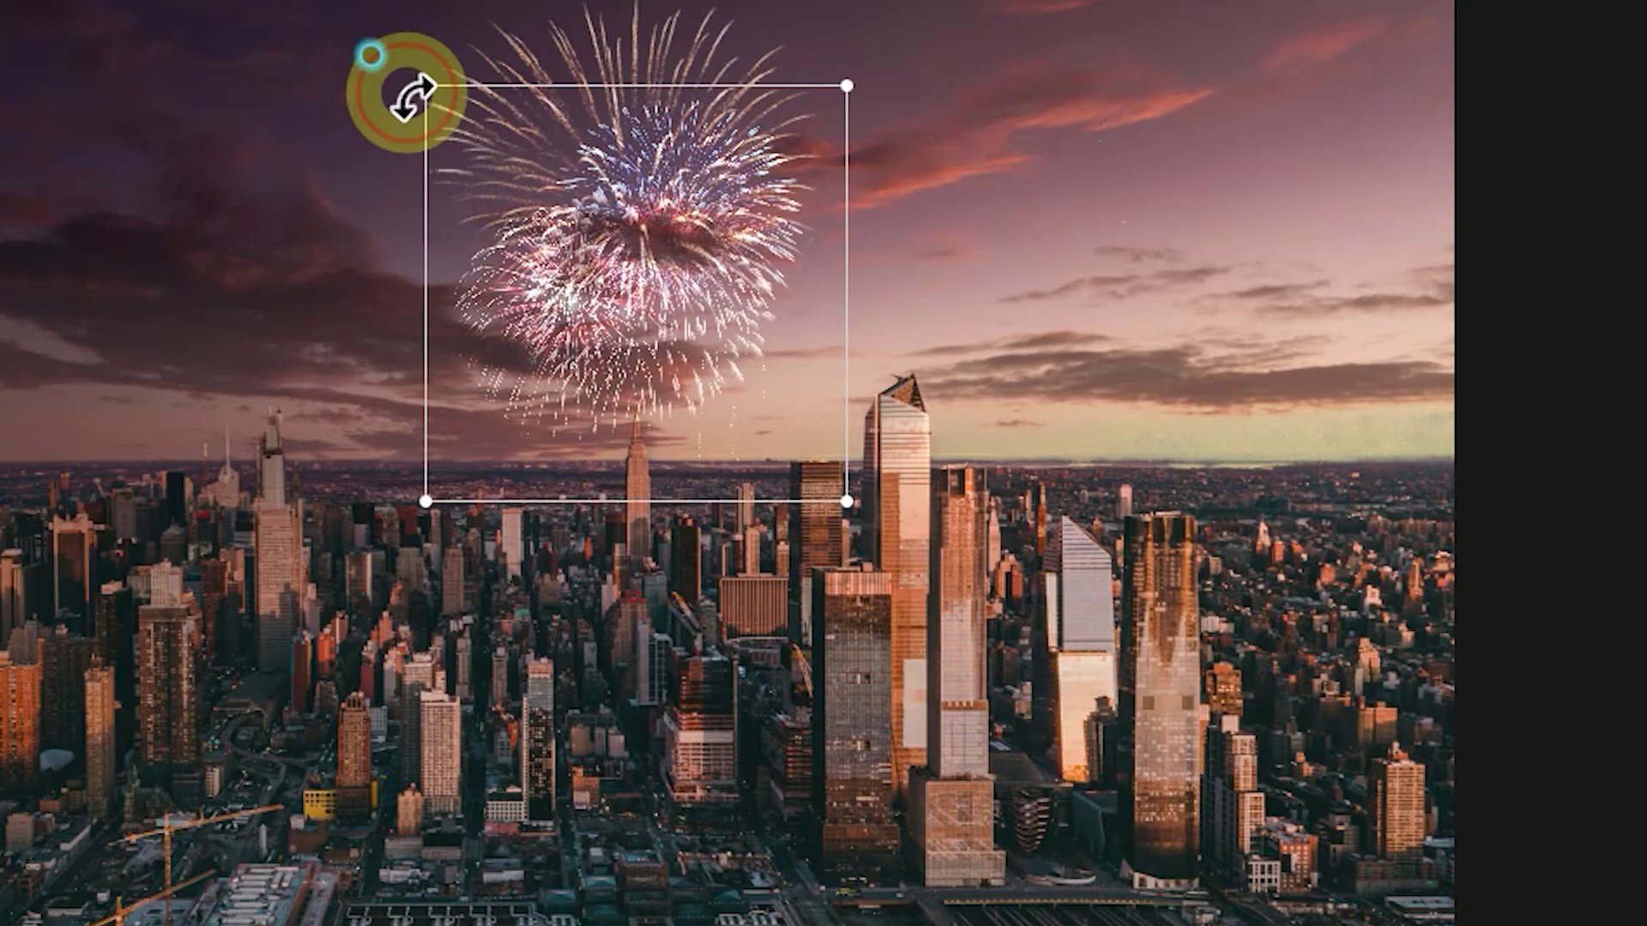
left_click_drag(659, 206, 958, 253)
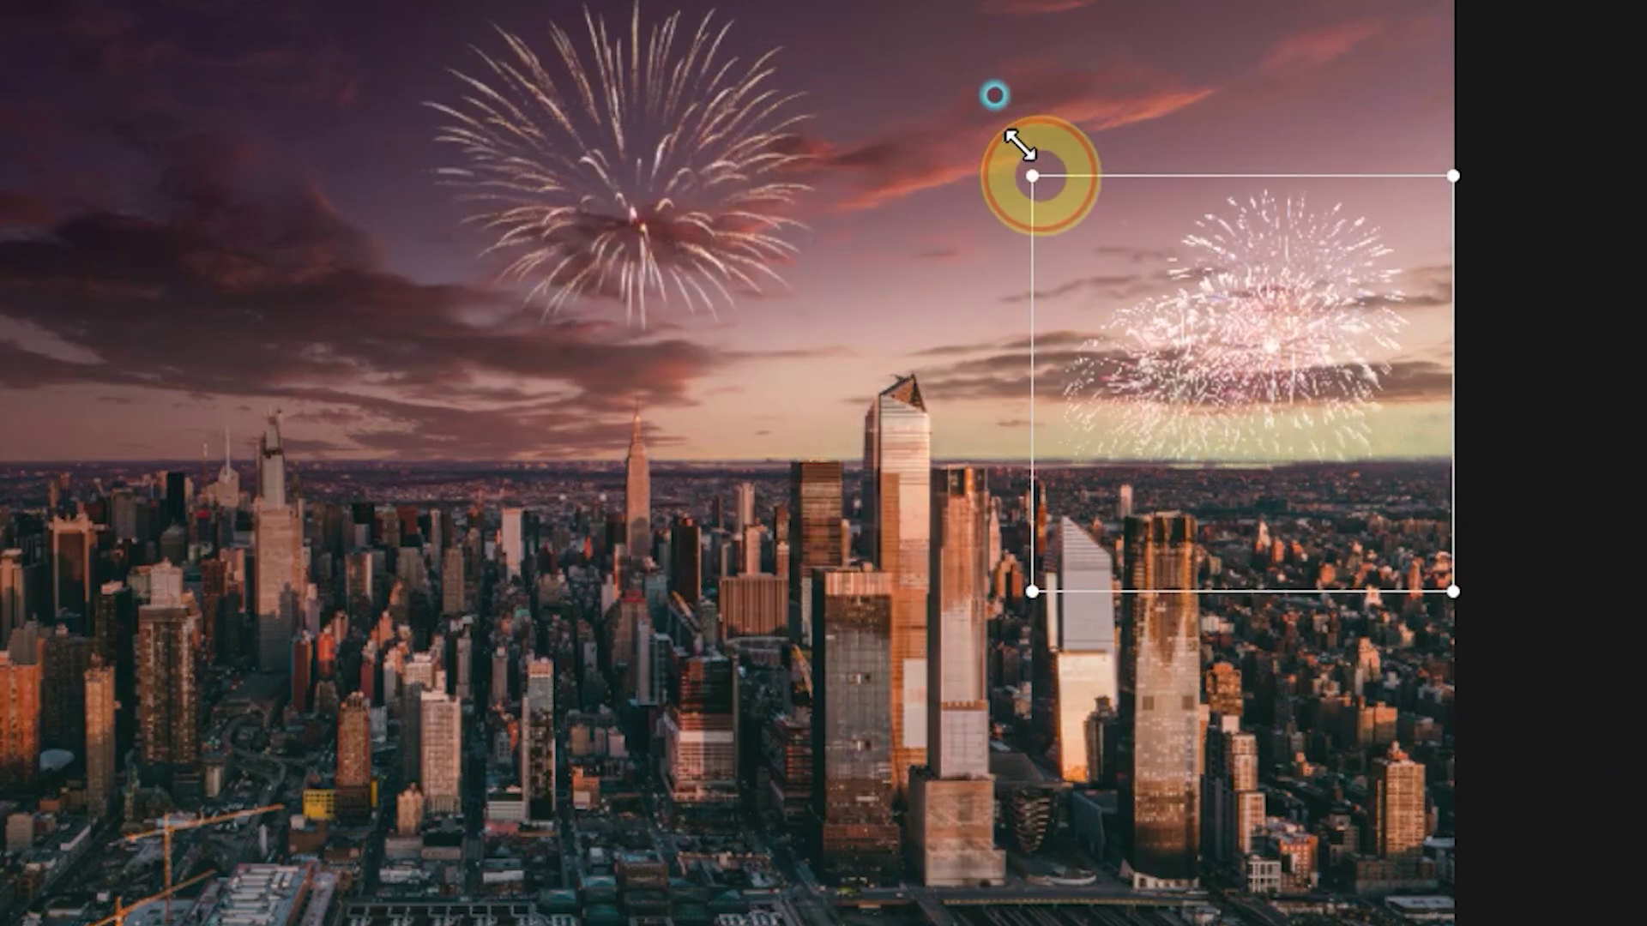
mouse_move(1031, 175)
left_mouse_down()
mouse_move(1214, 356)
mouse_move(1071, 365)
left_mouse_up()
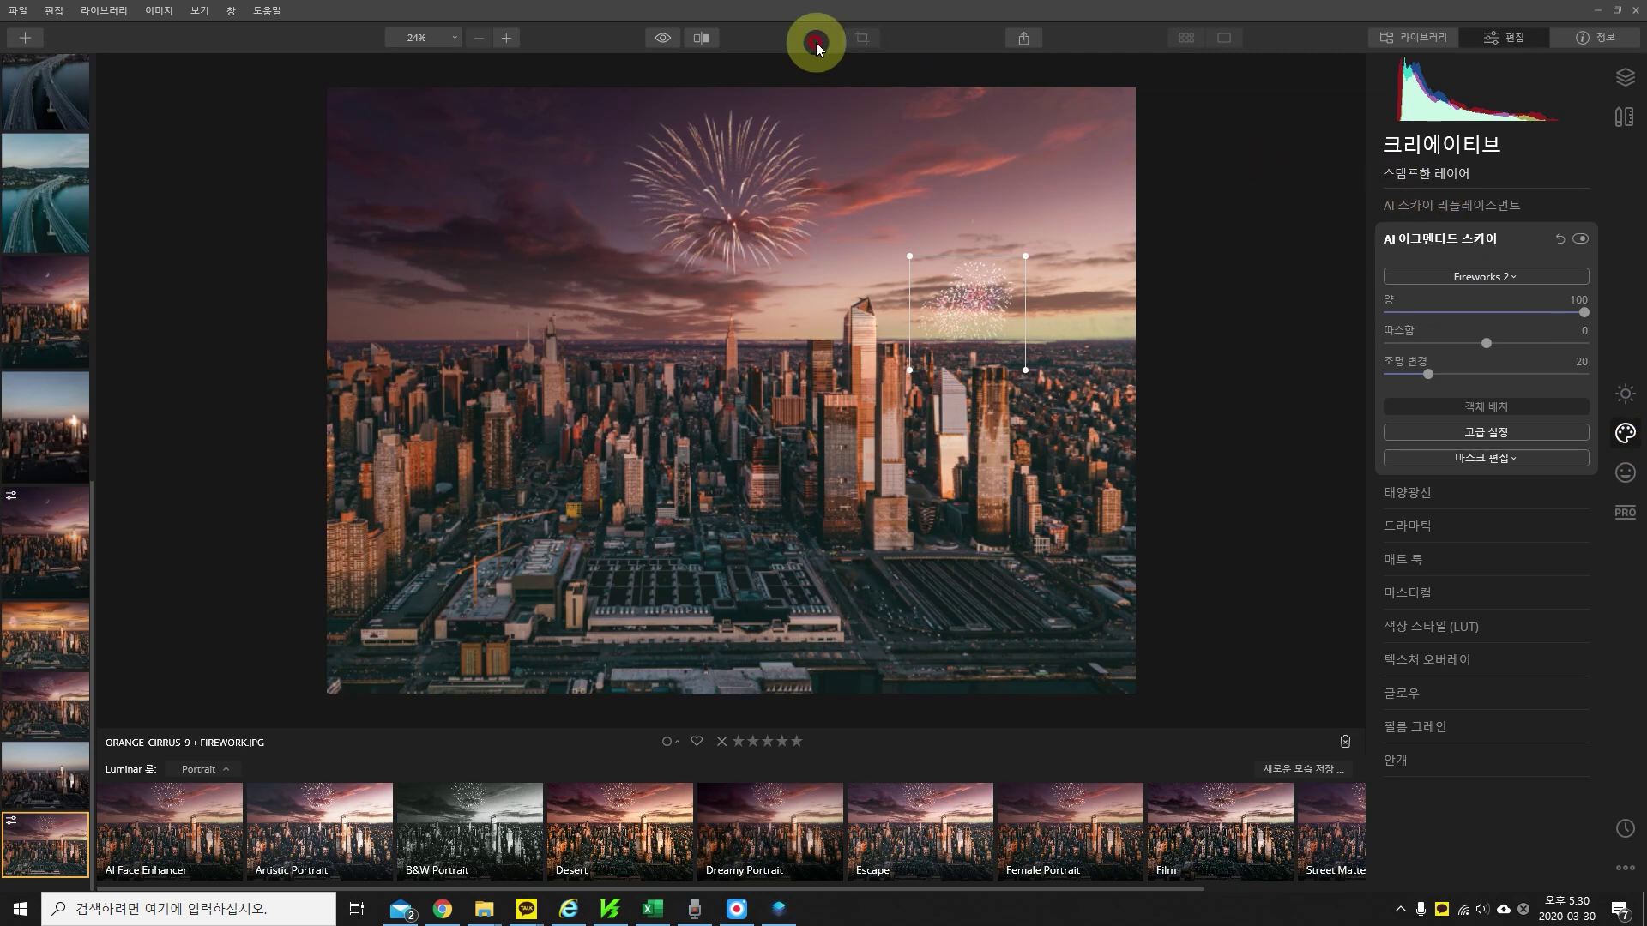
- Place the fireworks and compare the edit against the original photo
left_click(663, 38)
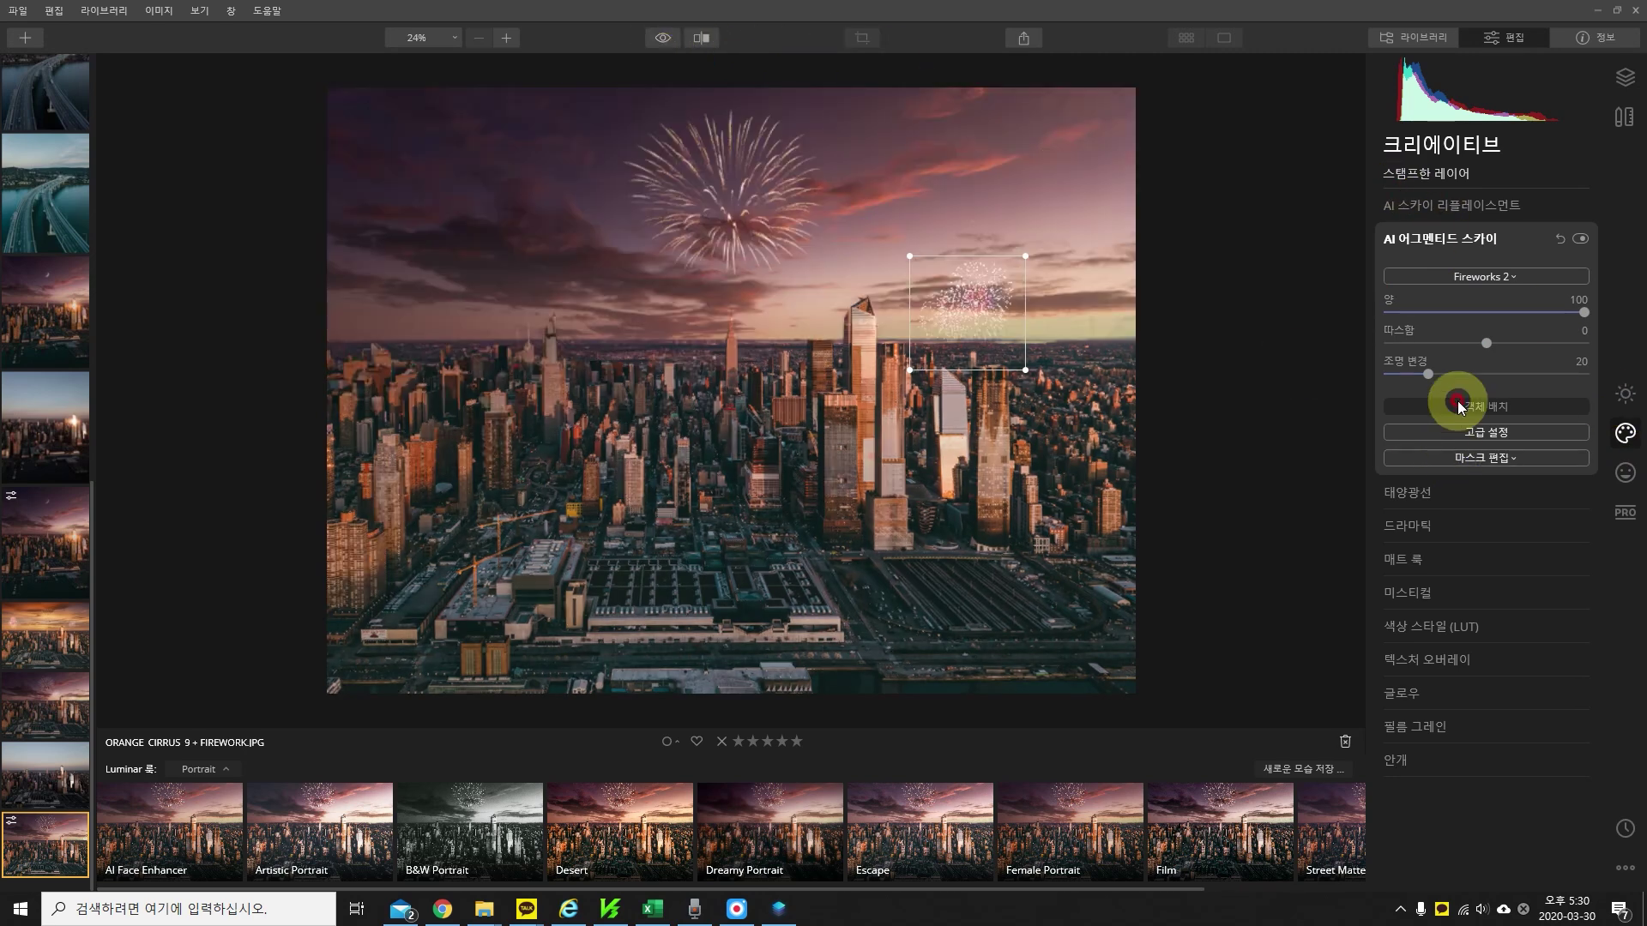
left_click(1463, 406)
left_click(659, 45)
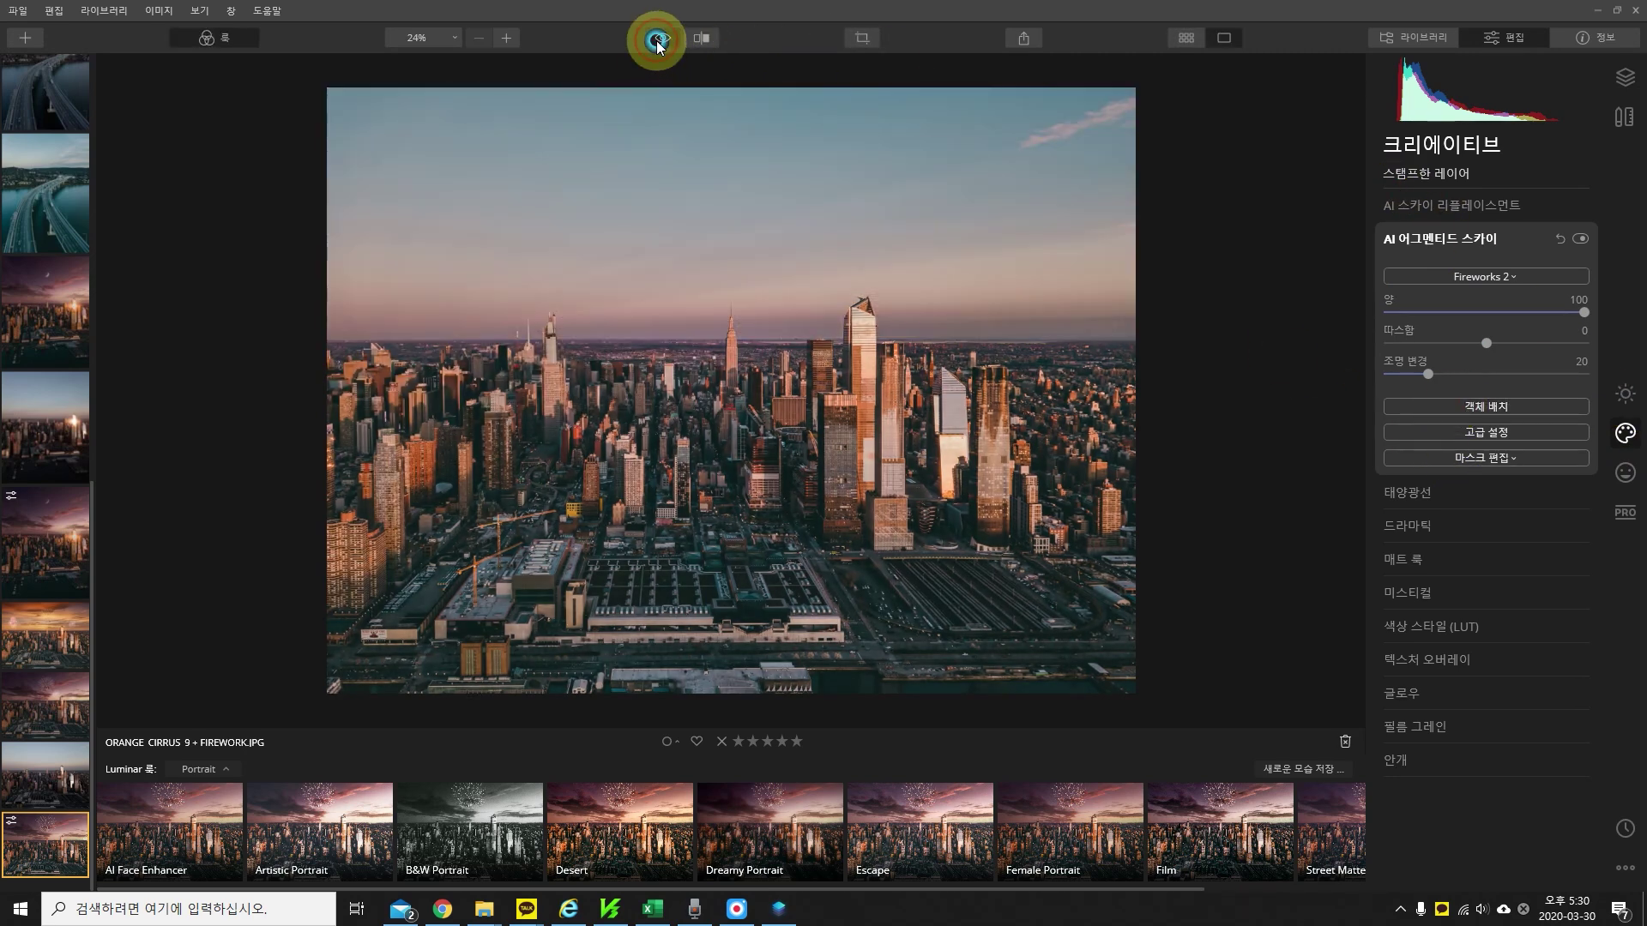
left_click(659, 45)
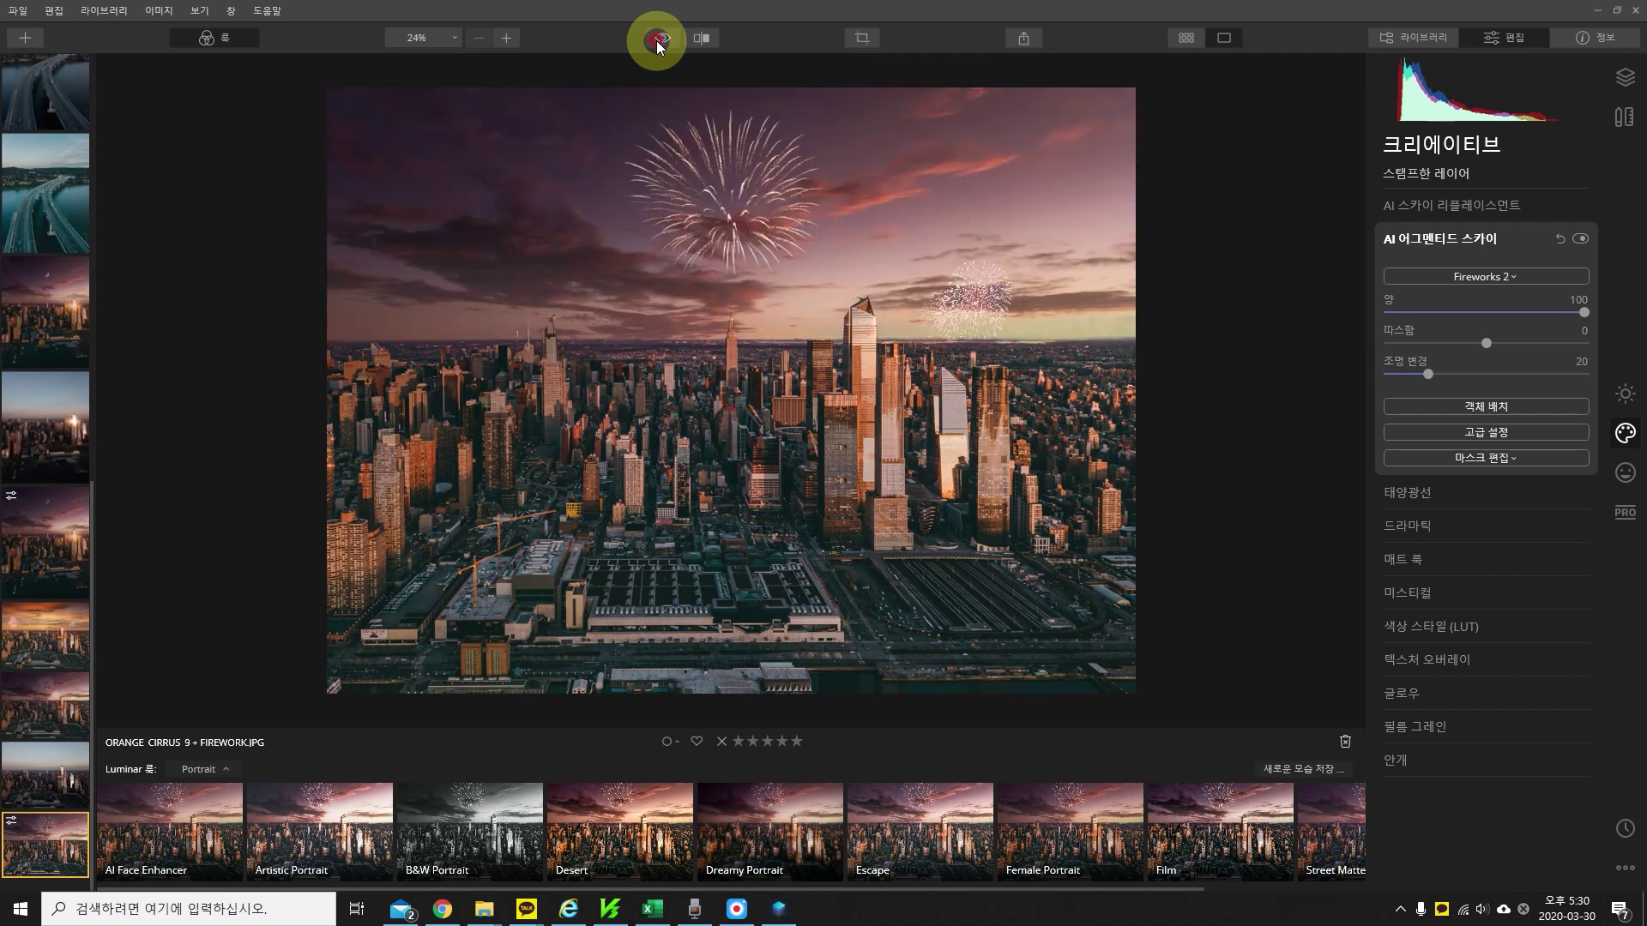
- Open the Kirkjufell photo and try the Dramatic Sunrise 07 replacement sky
scroll(34, 446, "up", 3)
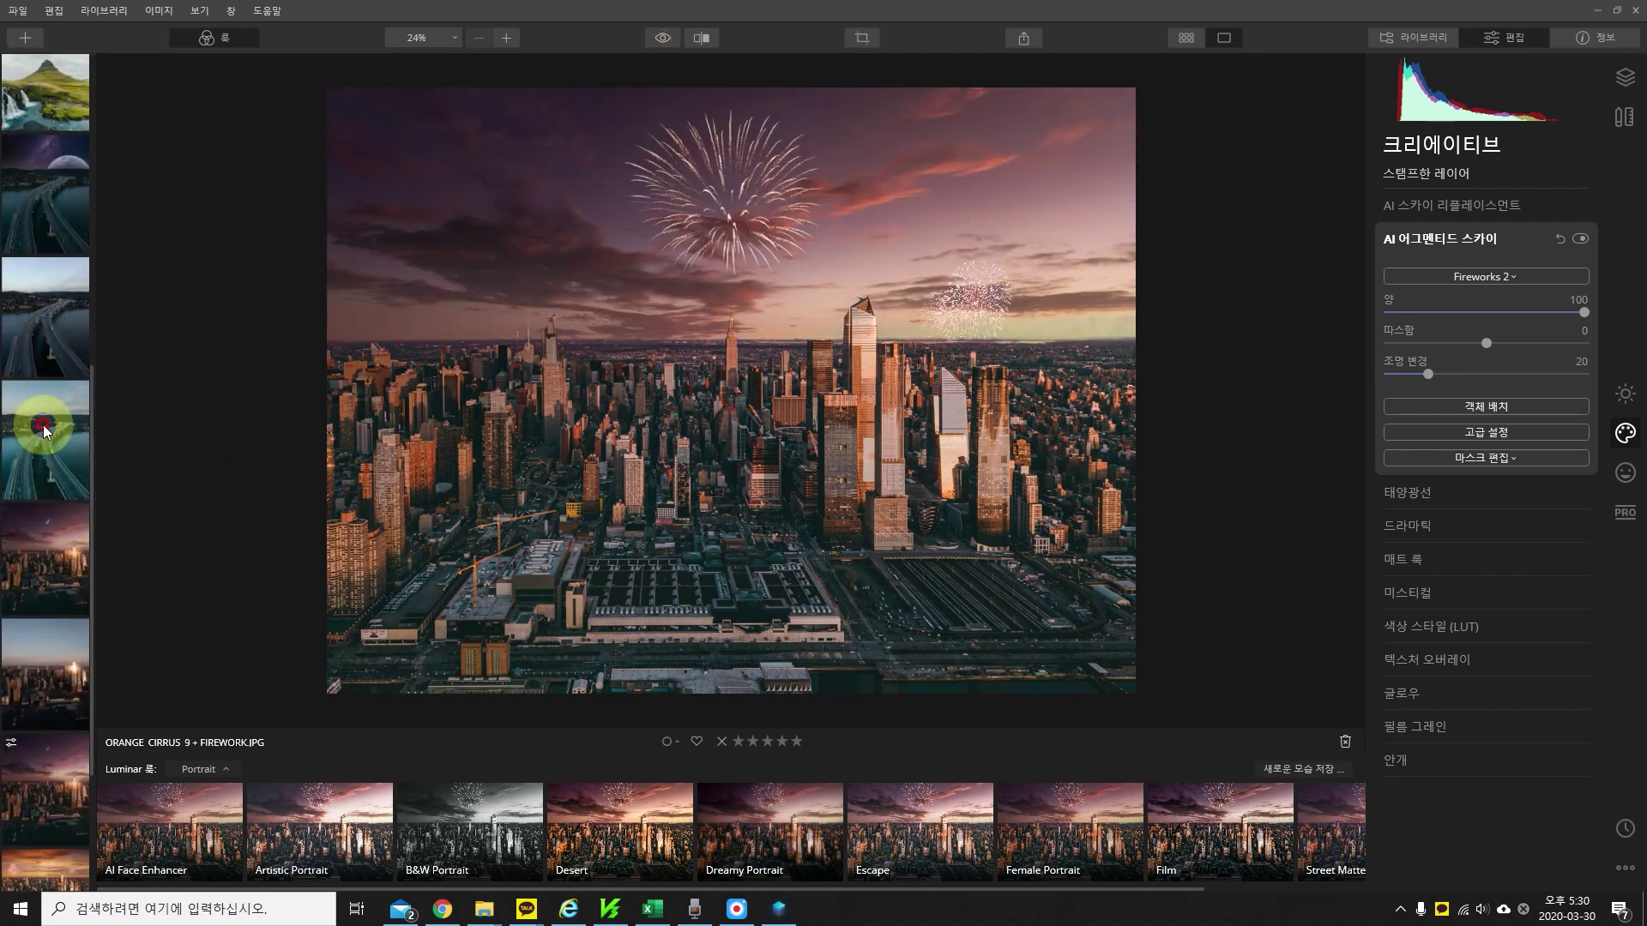
scroll(43, 415, "up", 3)
scroll(48, 421, "up", 3)
left_click(50, 434)
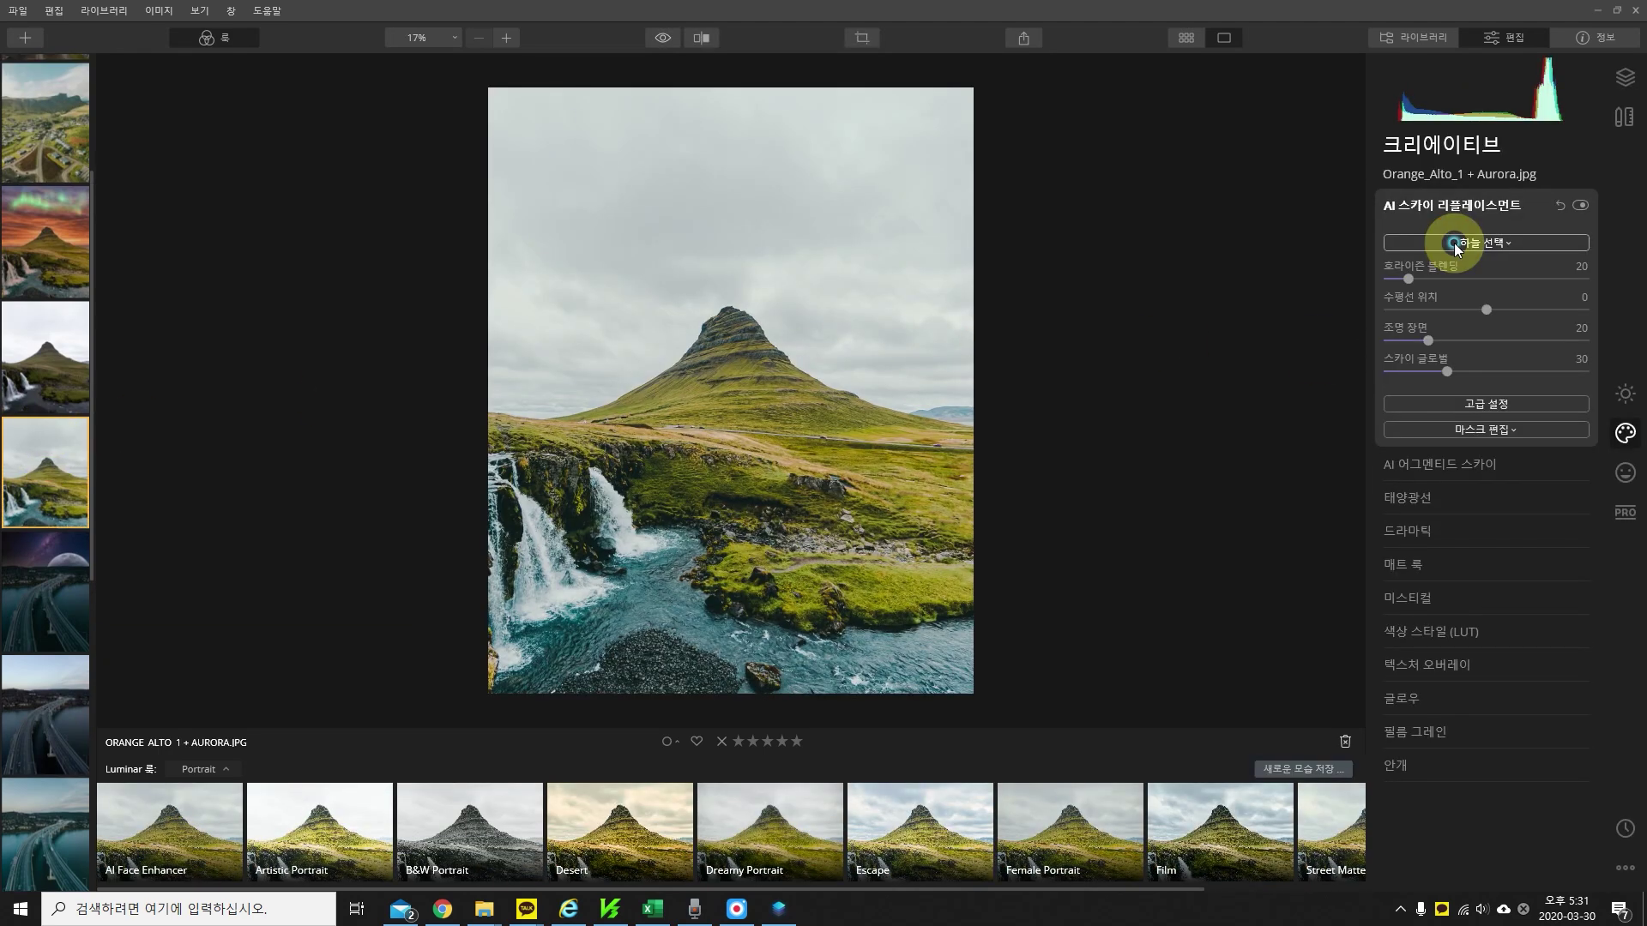
left_click(1455, 244)
scroll(1521, 533, "down", 5)
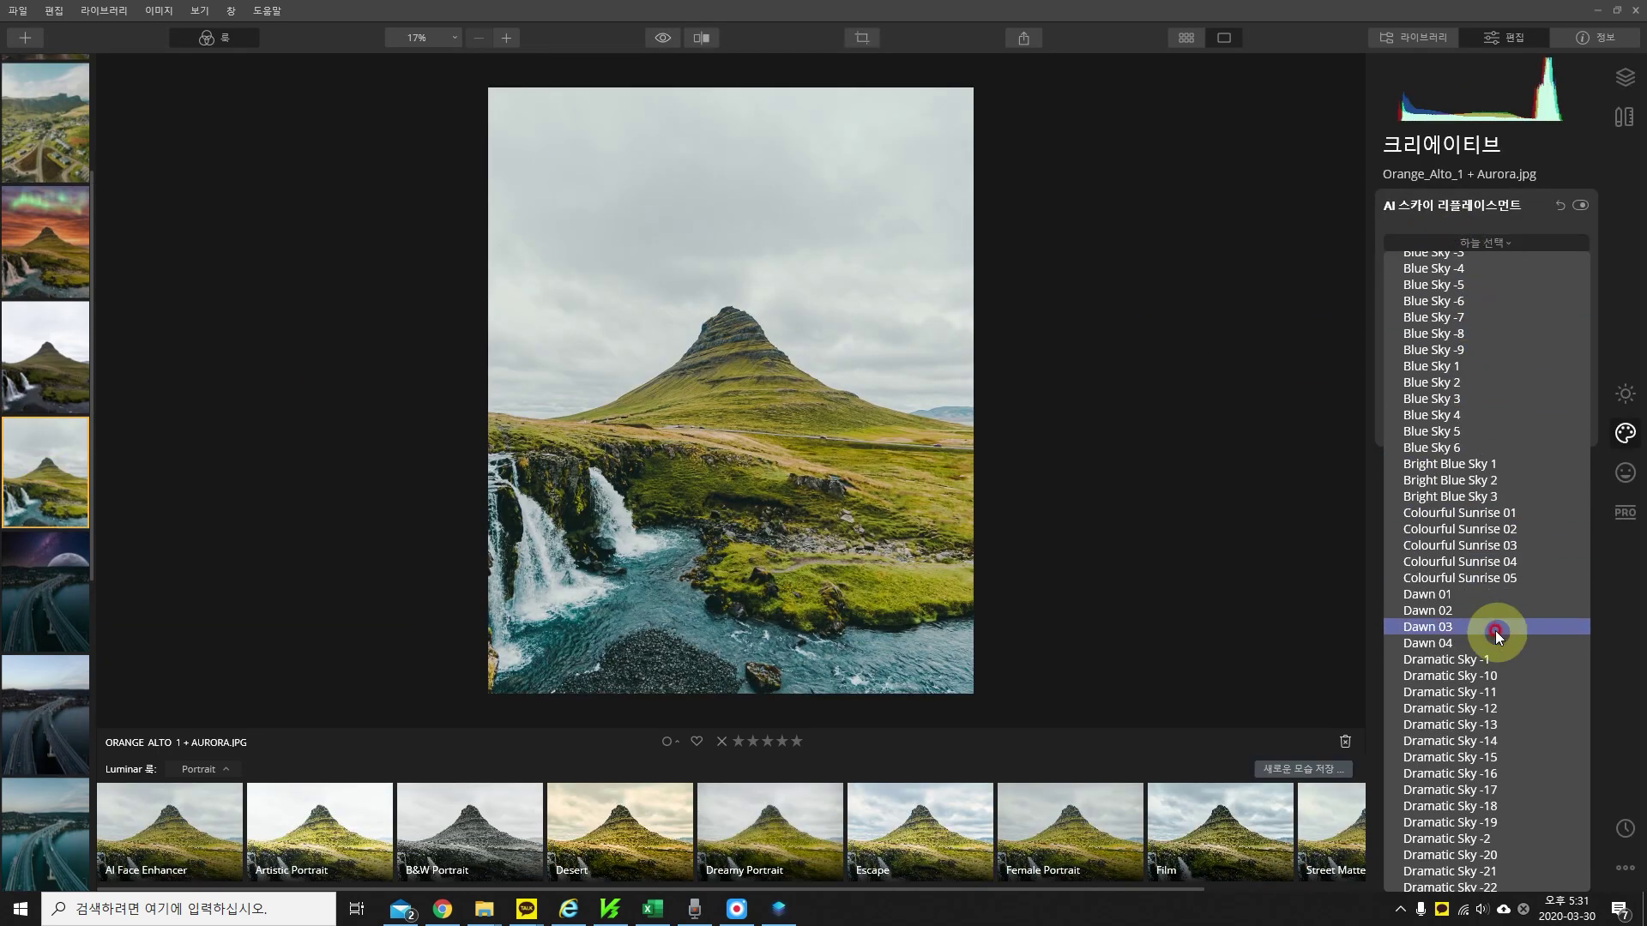
scroll(1491, 594, "down", 5)
scroll(1488, 609, "down", 4)
scroll(1472, 767, "down", 3)
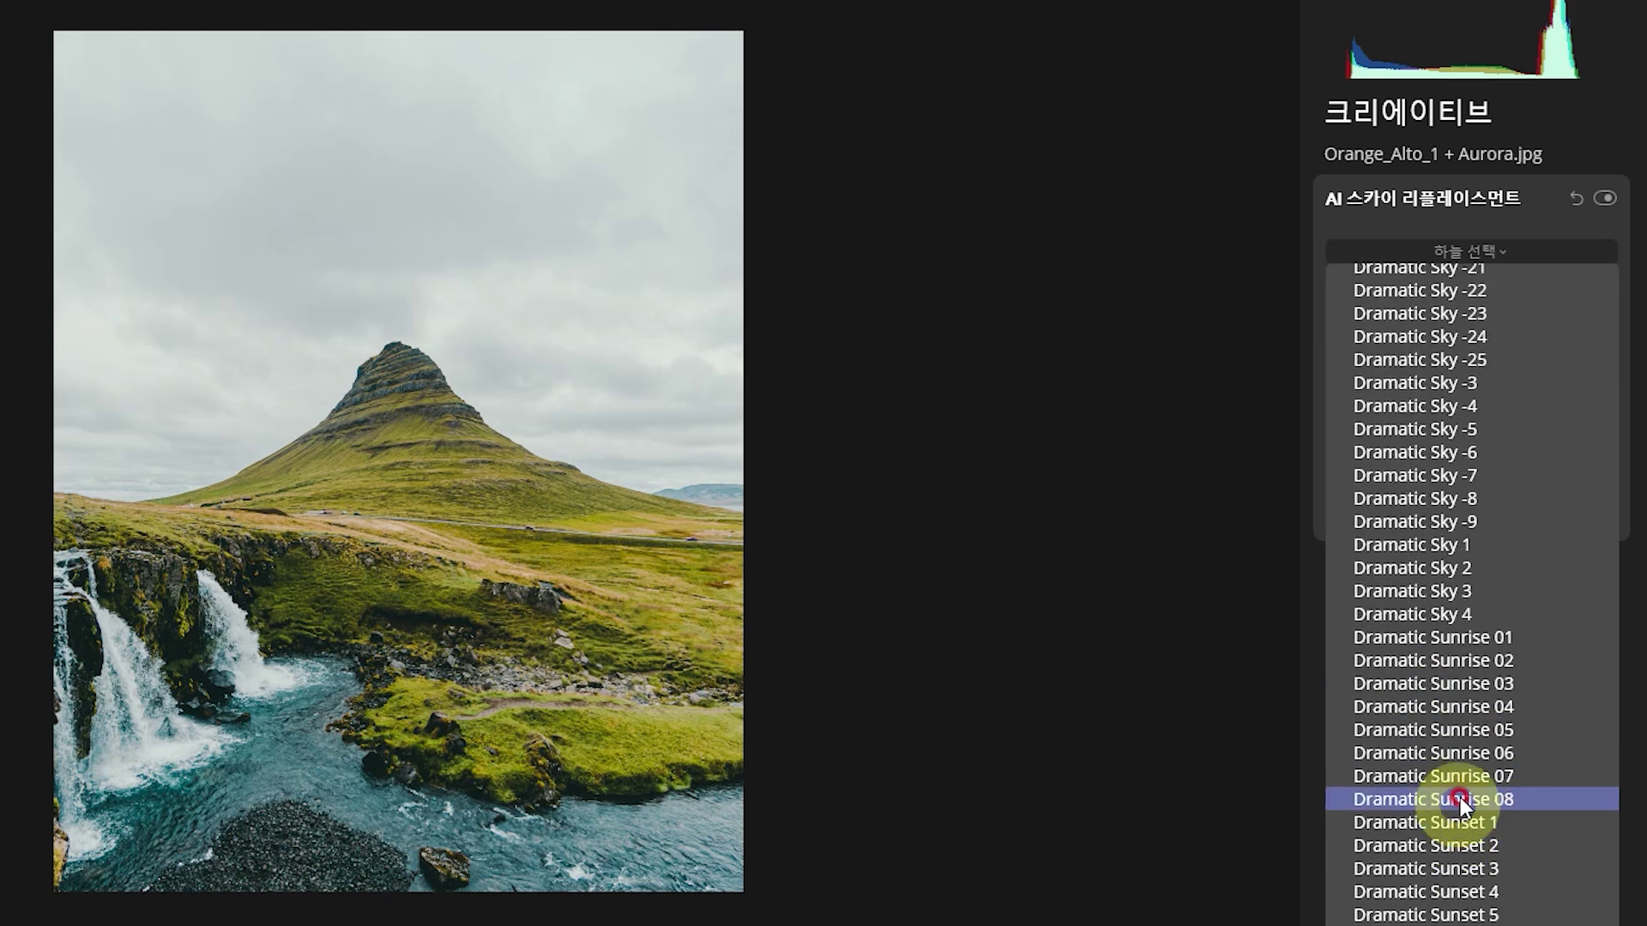
left_click(1459, 790)
- Replace the sky with Galaxy 2 instead
left_click(1494, 250)
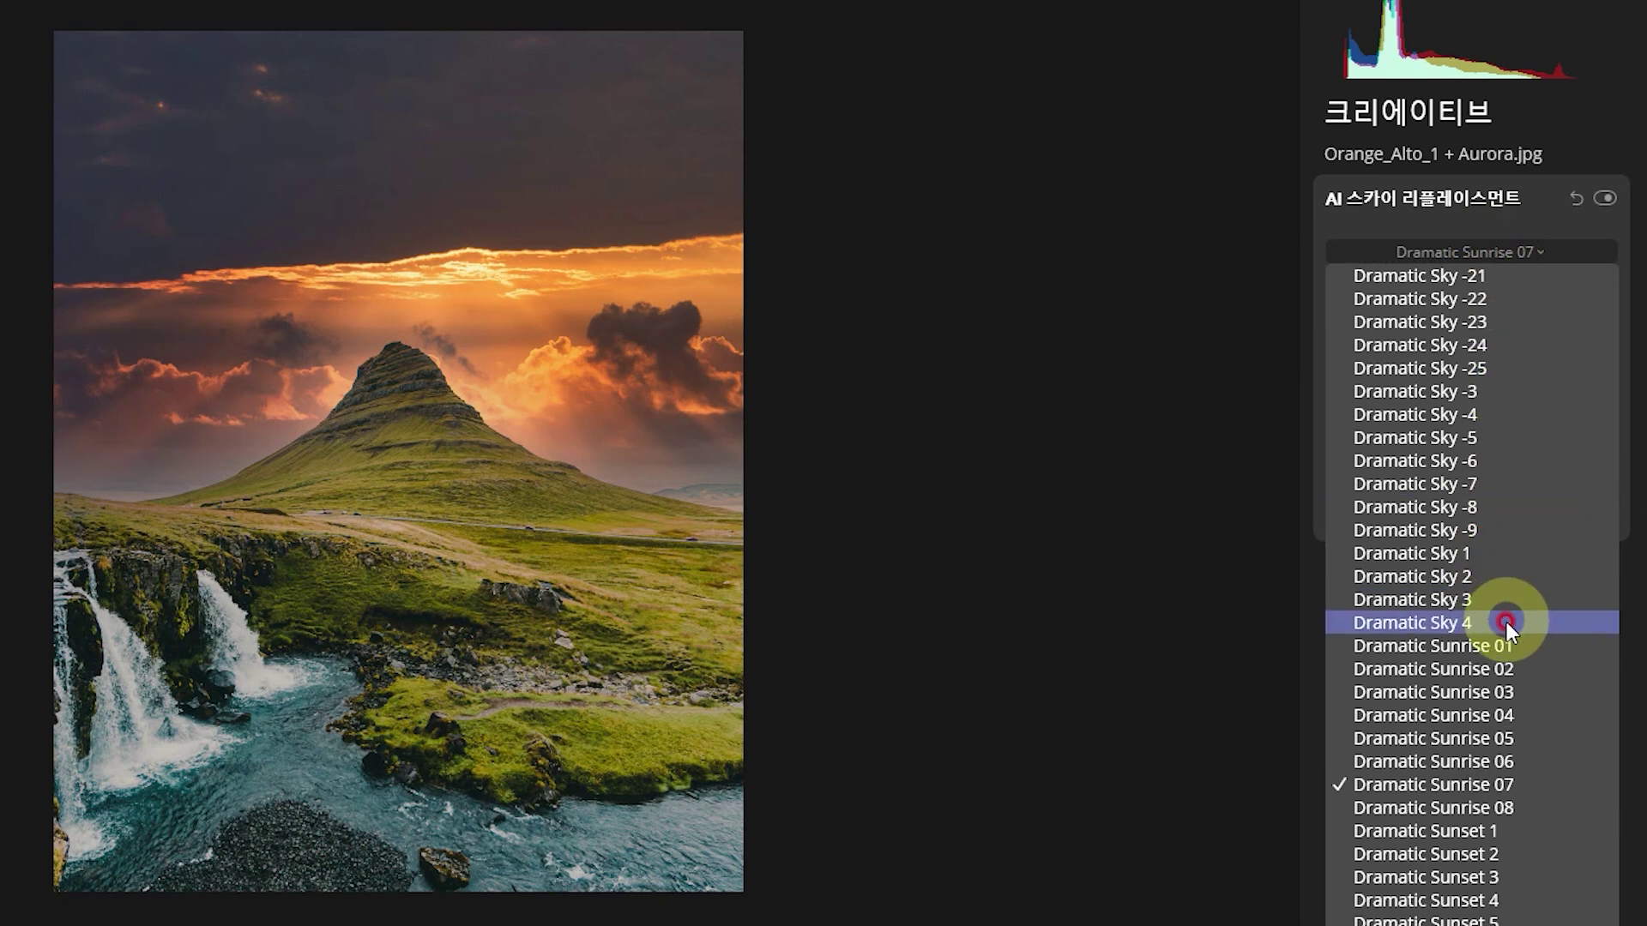
scroll(1472, 857, "down", 3)
scroll(1482, 868, "down", 3)
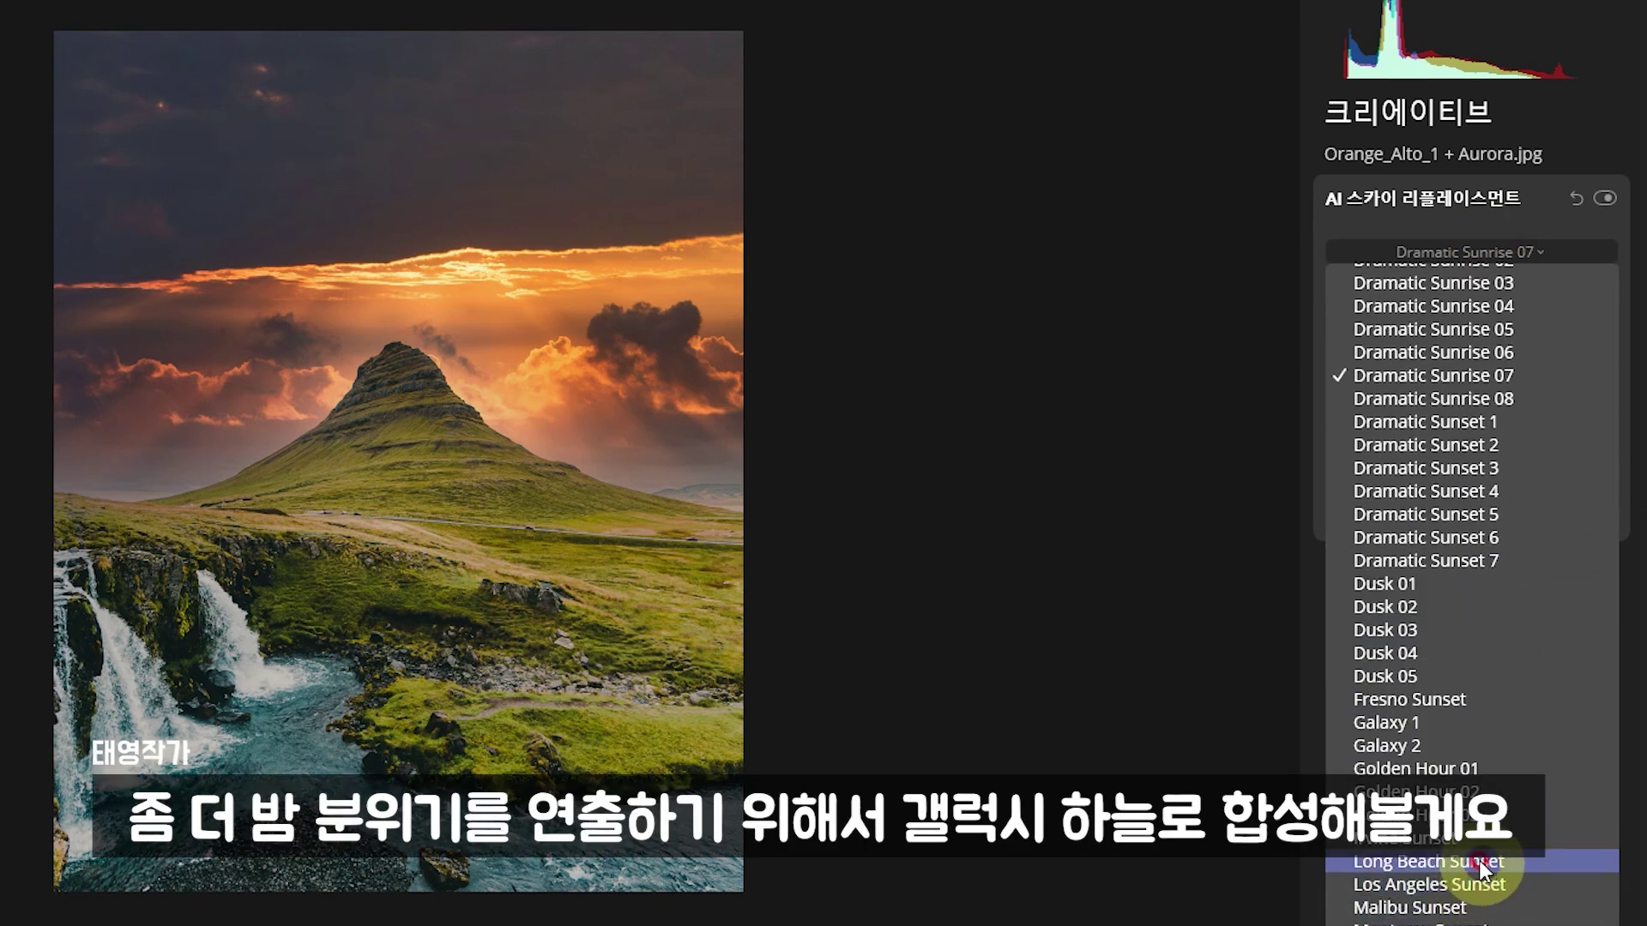
left_click(1464, 744)
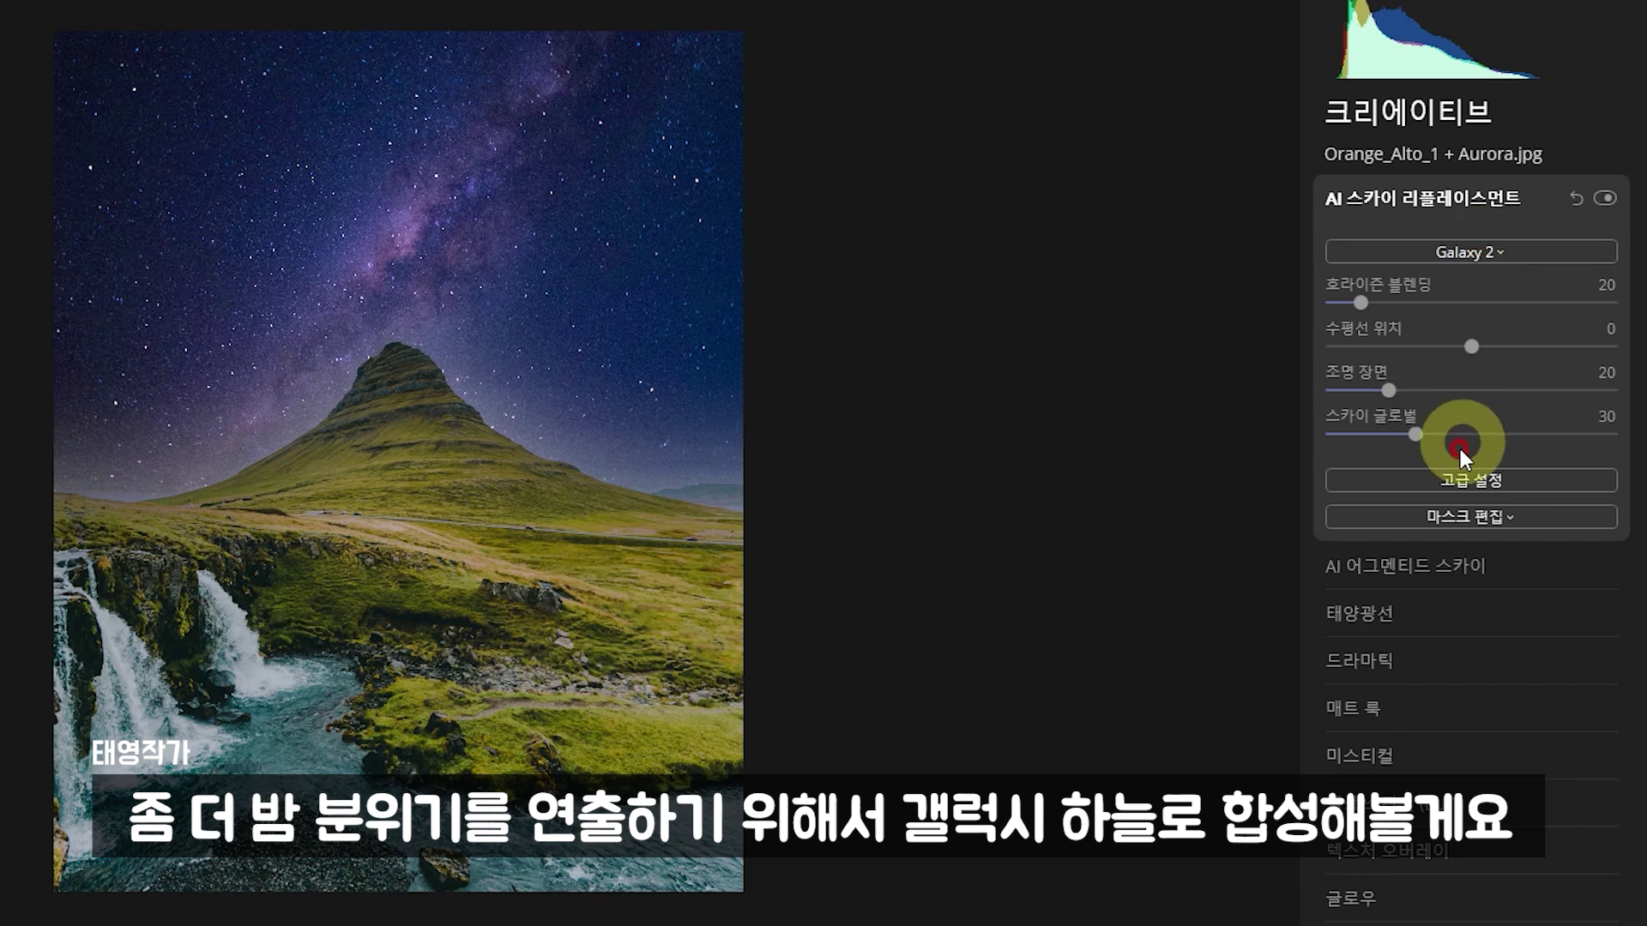
- Set Sky Exposure to -39 and Relight Scene to 64
left_click(1471, 481)
left_click(1458, 800)
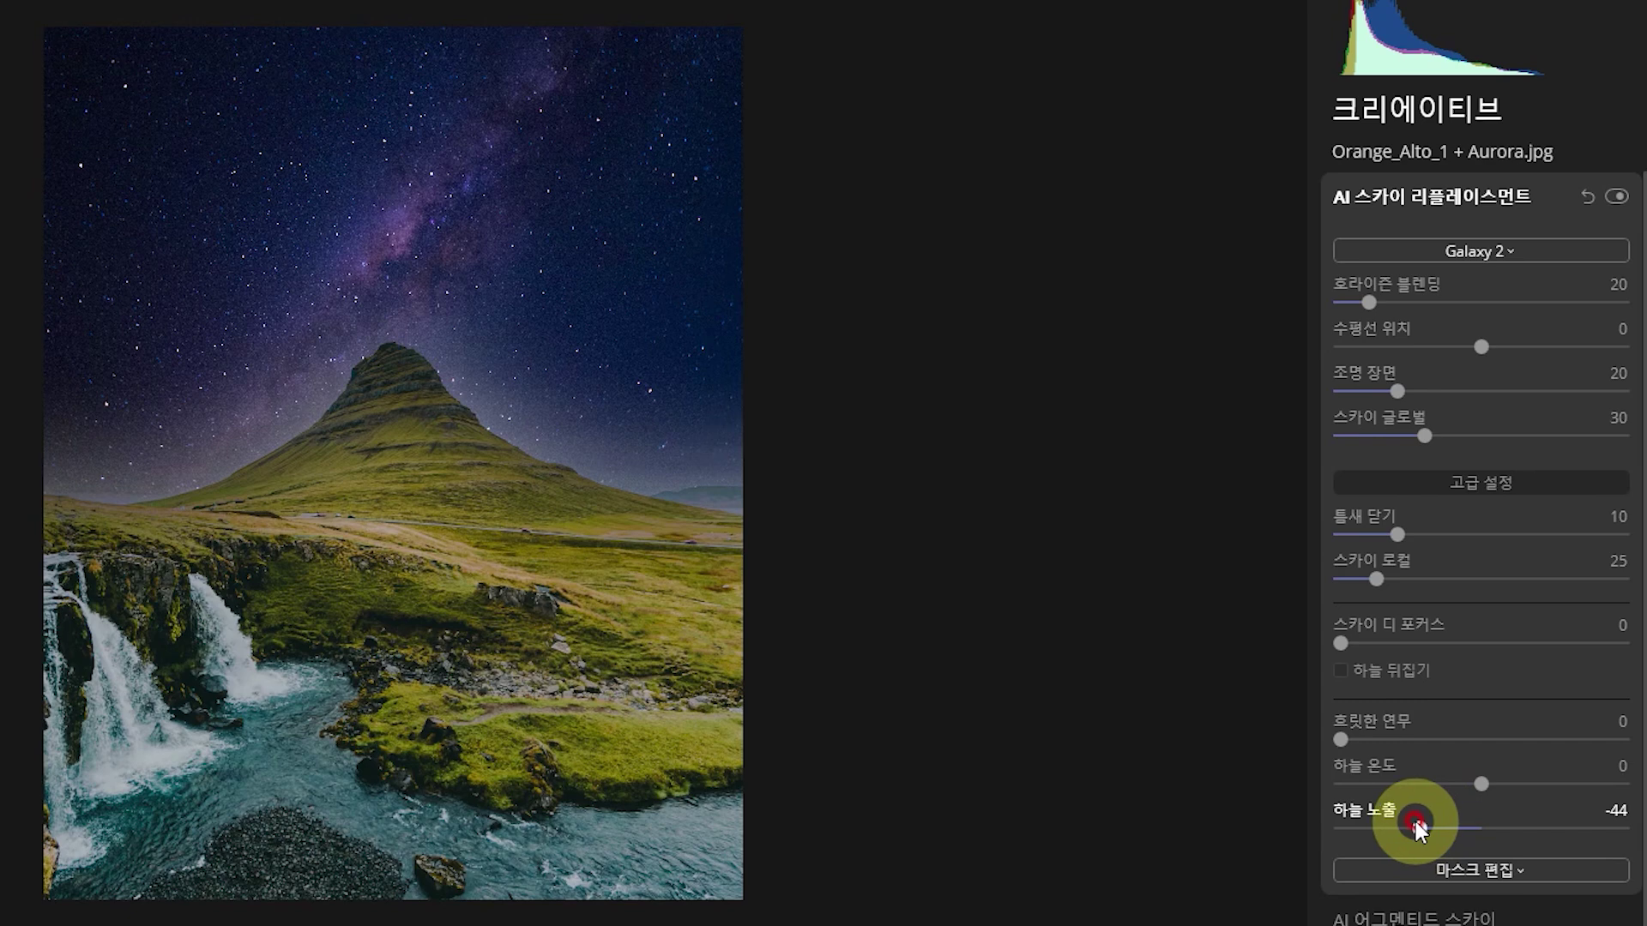
left_click_drag(1417, 828, 1428, 828)
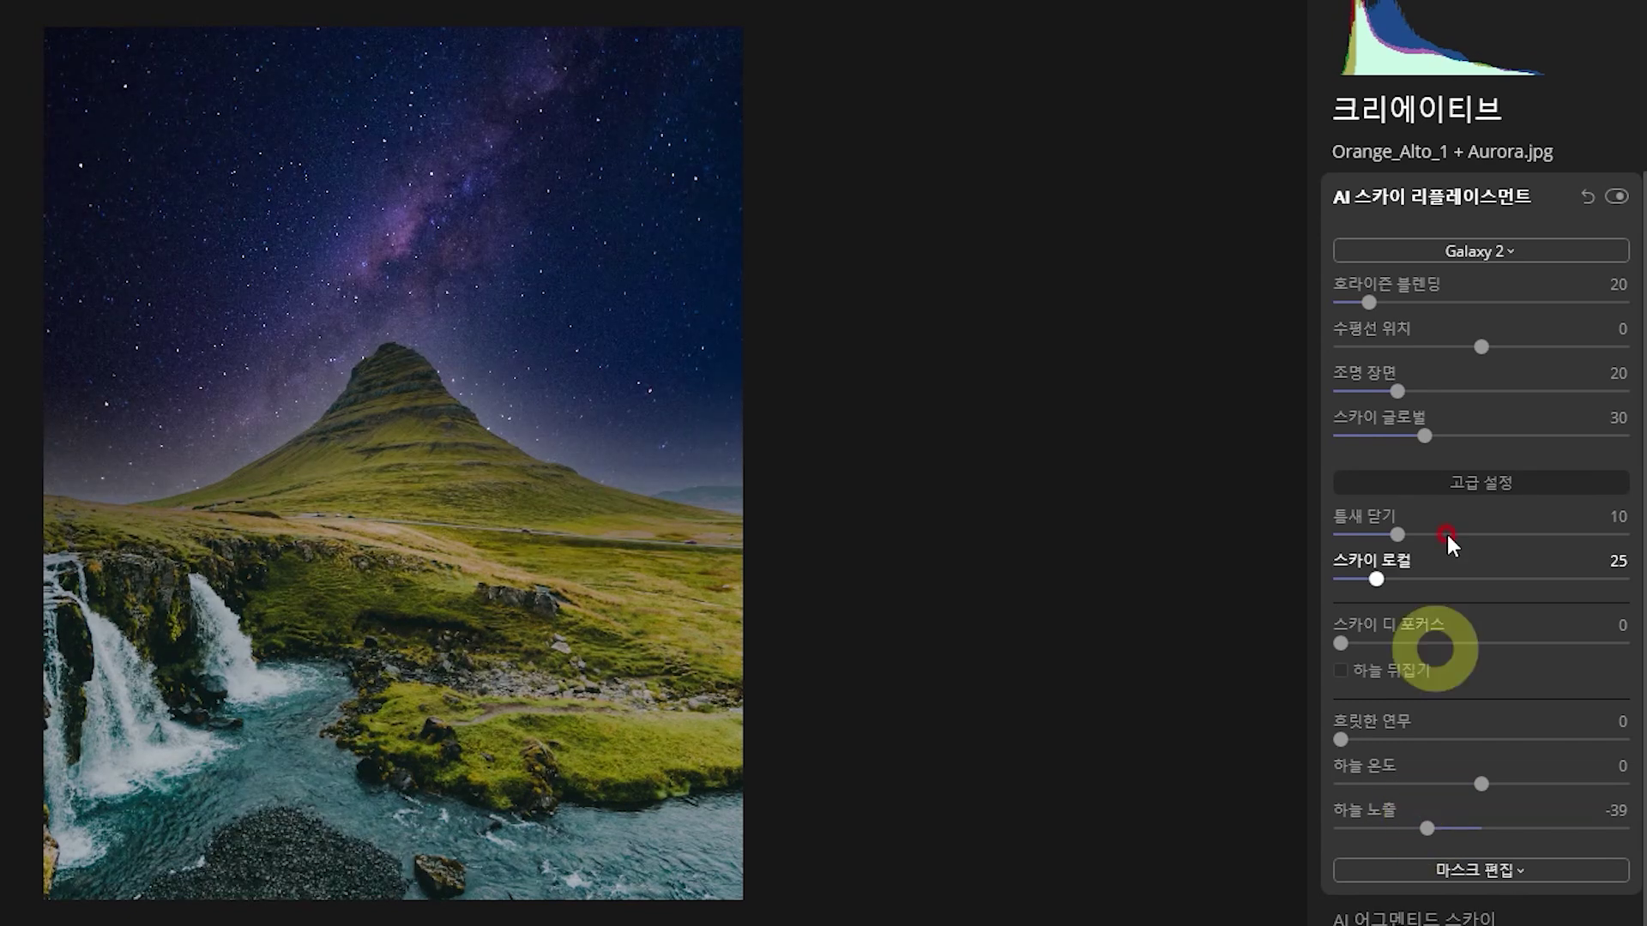
left_click_drag(1483, 393, 1525, 398)
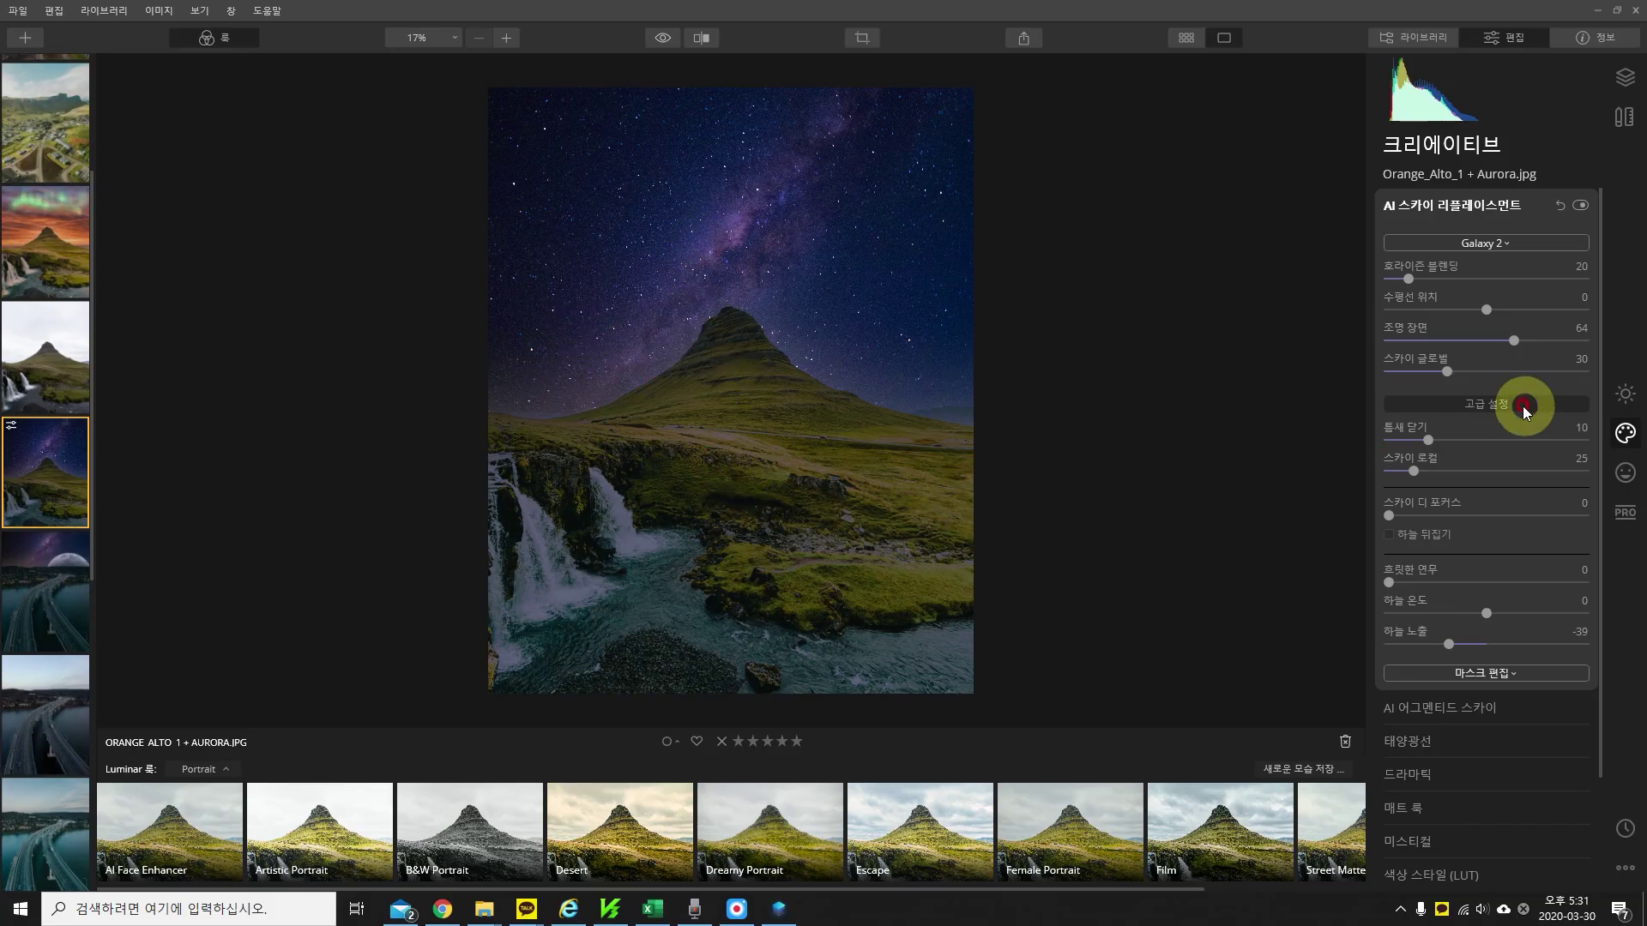
- Add Aurora 1 to the sky with Warmth -100 and Amount 51
left_click(1494, 708)
left_click(1449, 277)
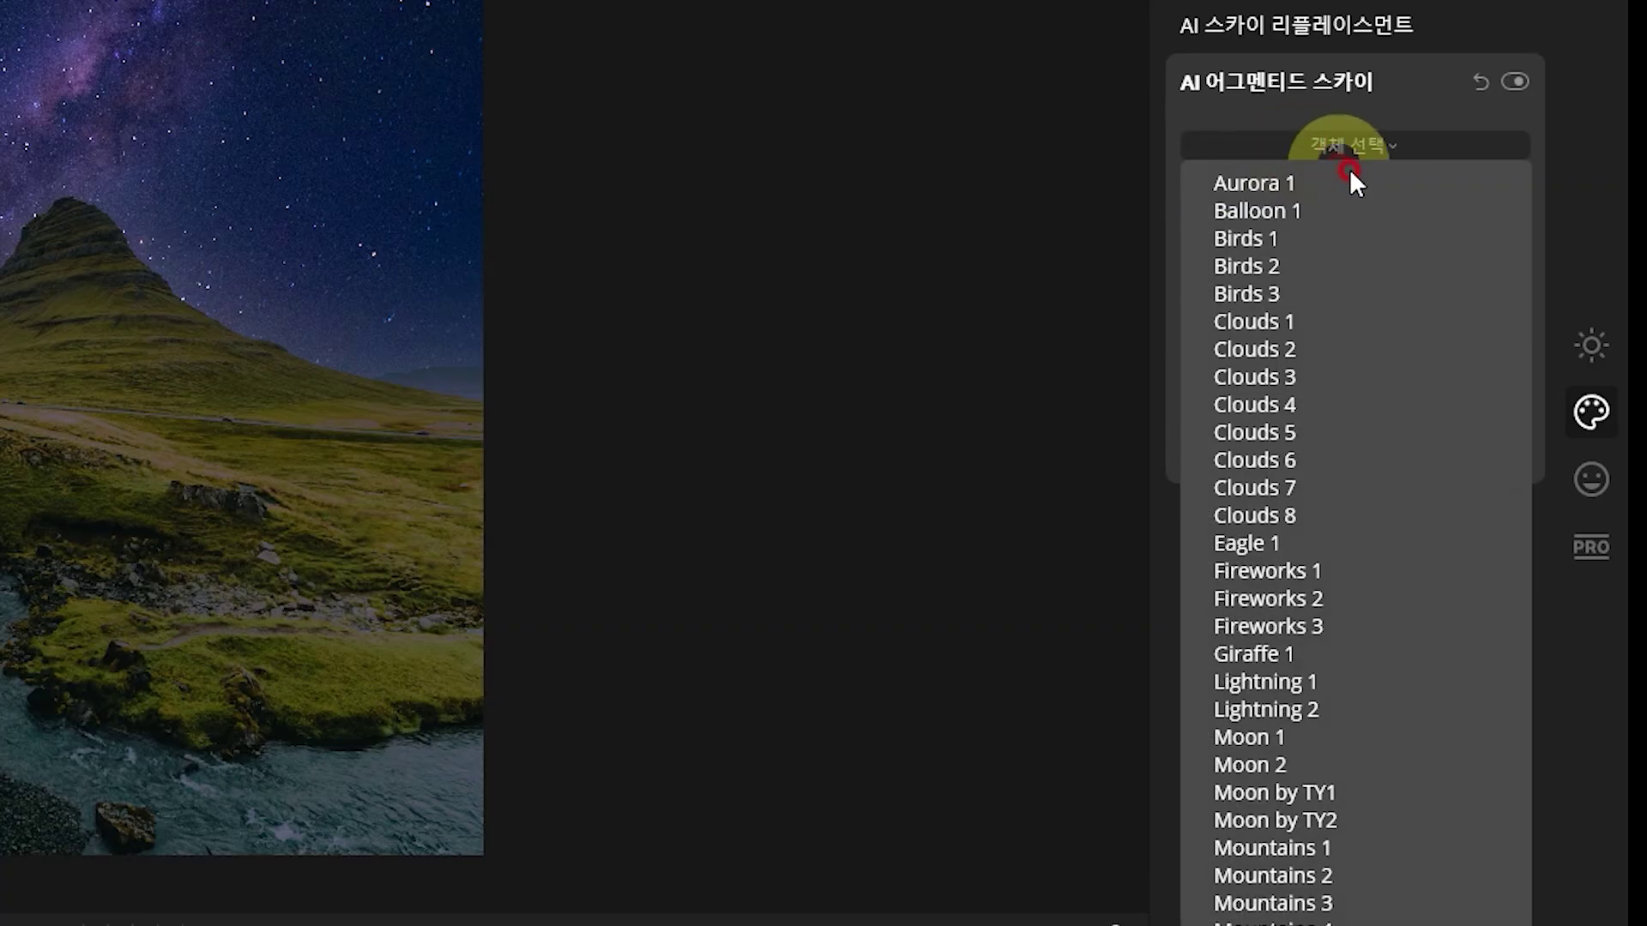
left_click(1365, 180)
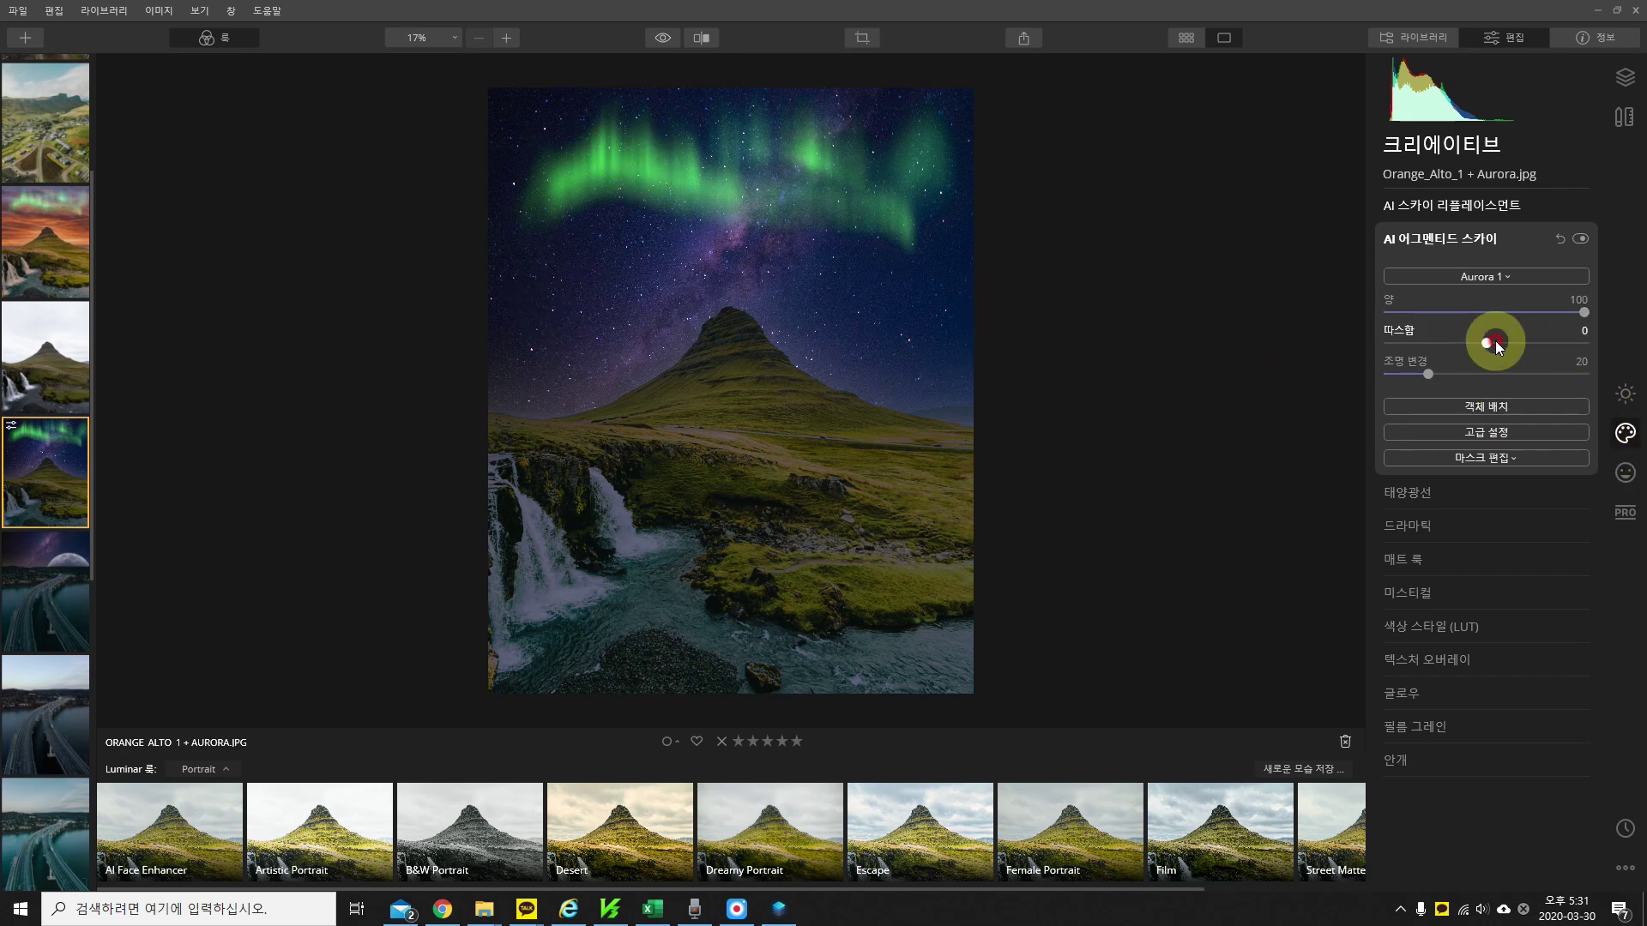
left_click_drag(1495, 341, 1388, 343)
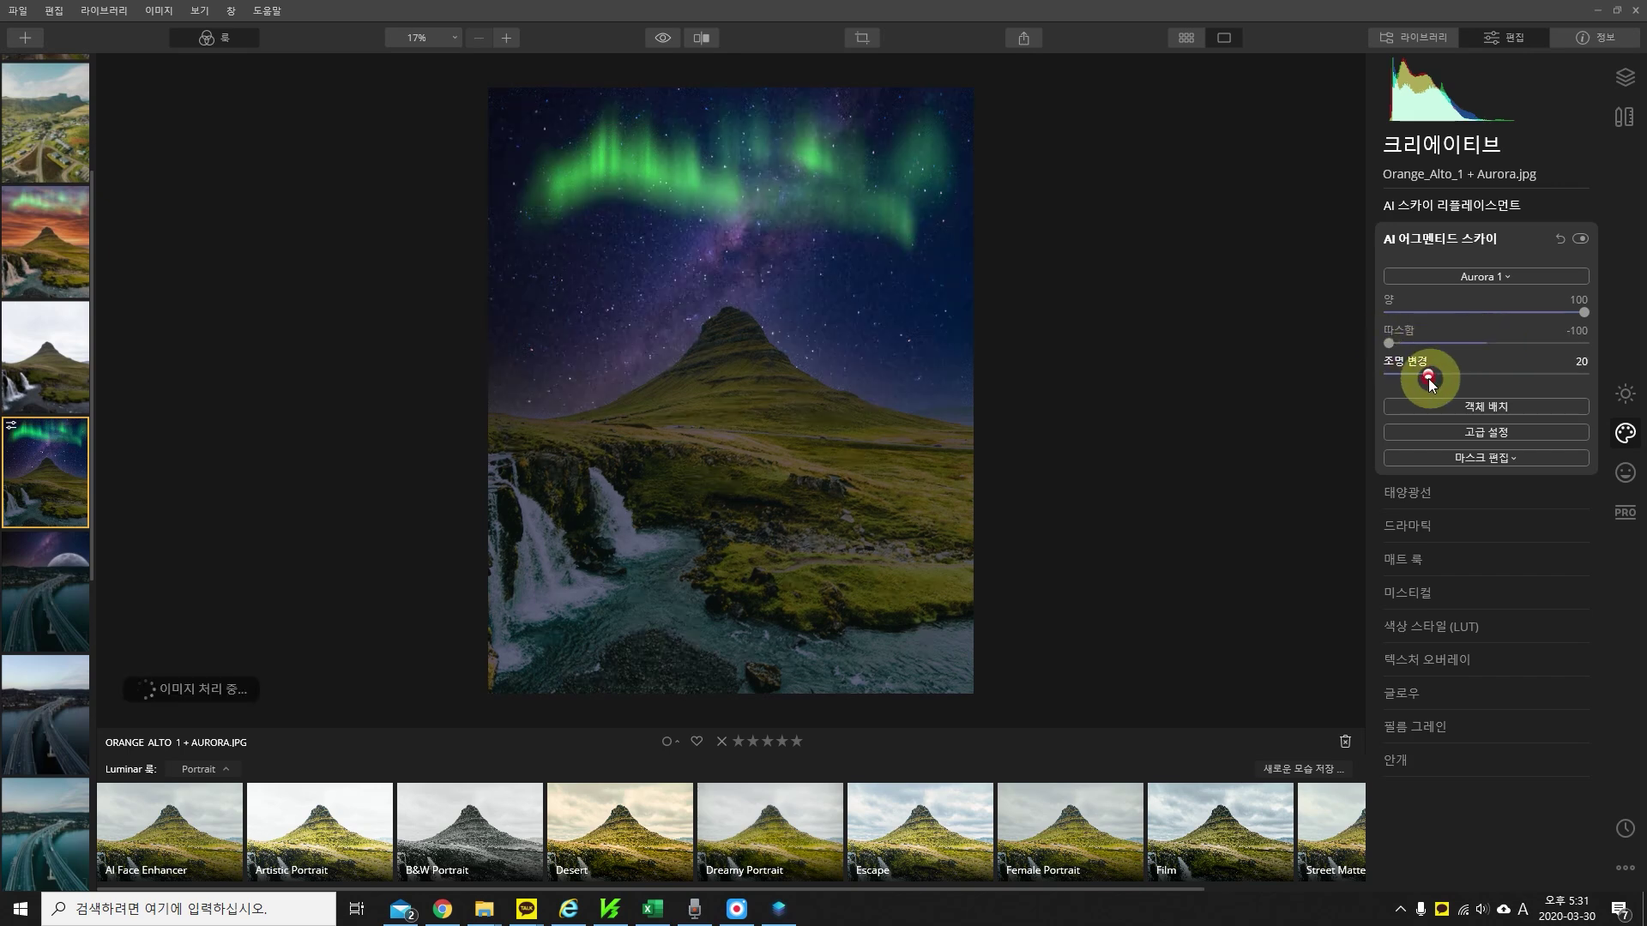
left_click_drag(1477, 312, 1489, 313)
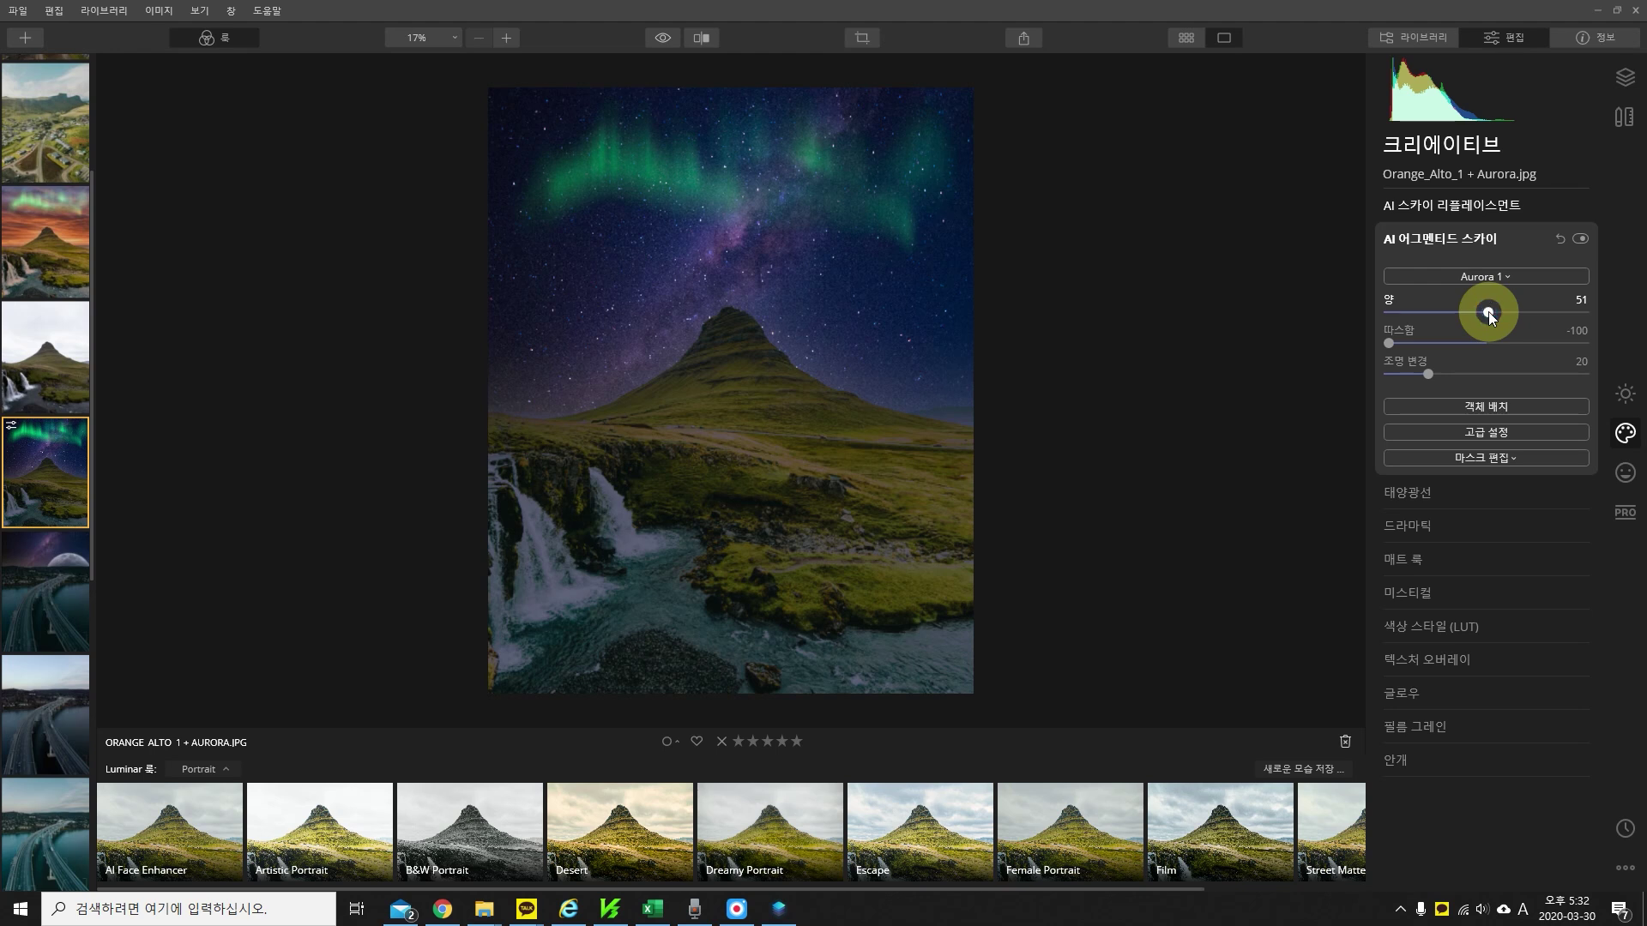
- Set aurora Relight to 47 and Defocus to 10, then compare with the orange-sky aurora photo
mouse_move(1428, 374)
left_mouse_down()
mouse_move(1497, 374)
mouse_move(1481, 374)
left_mouse_up()
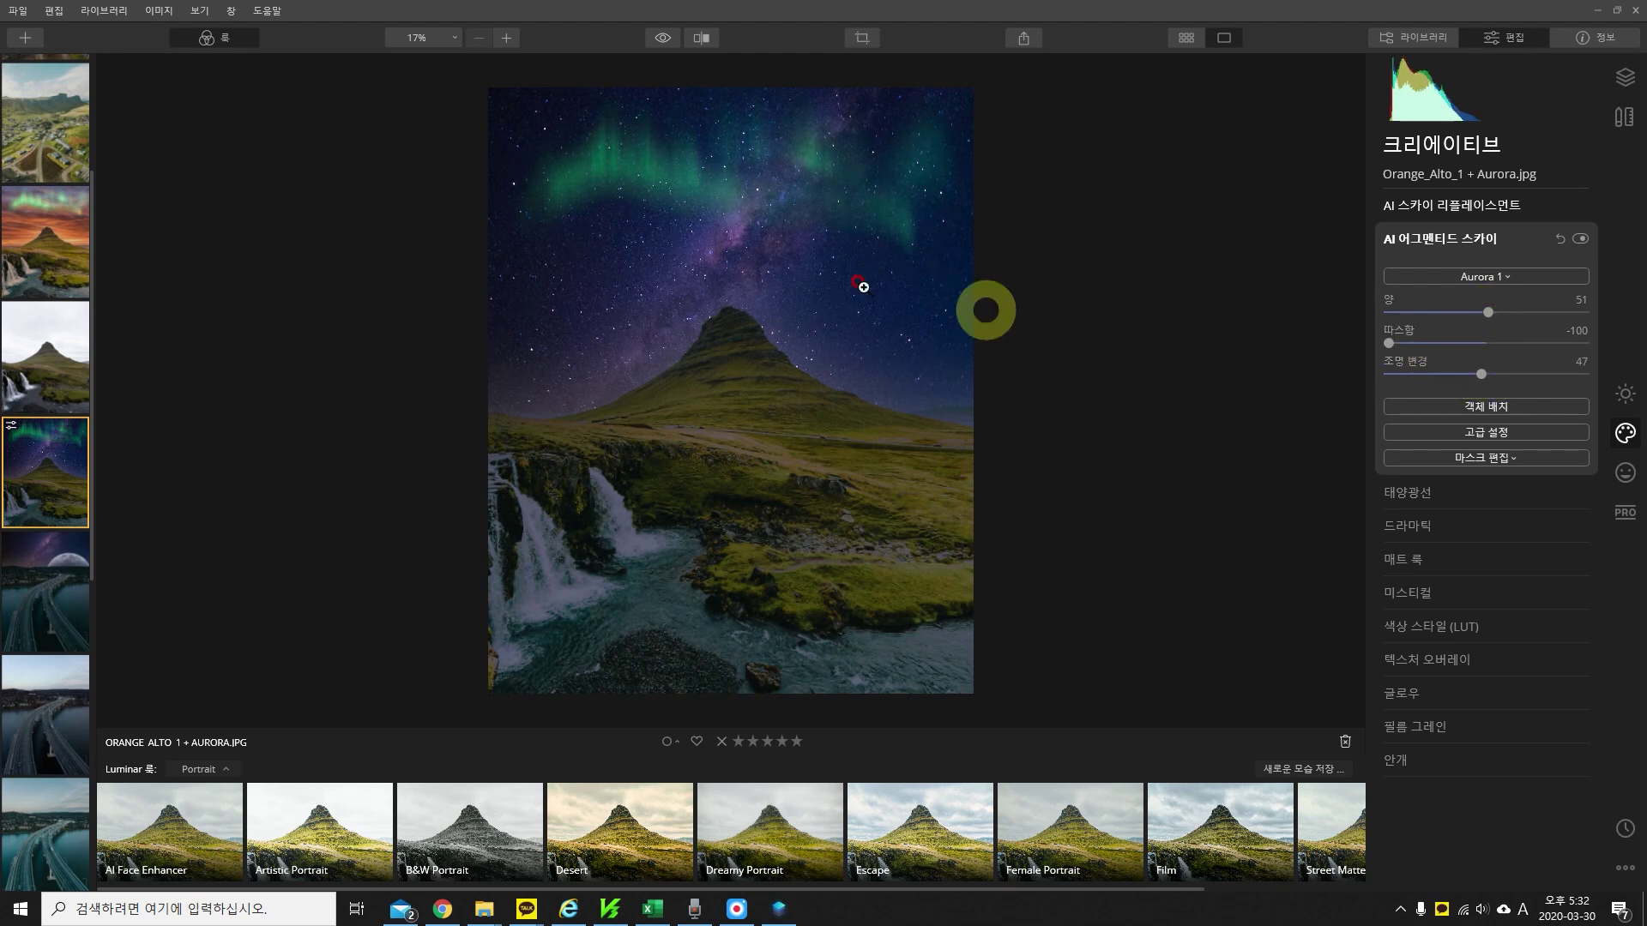
left_click(1499, 431)
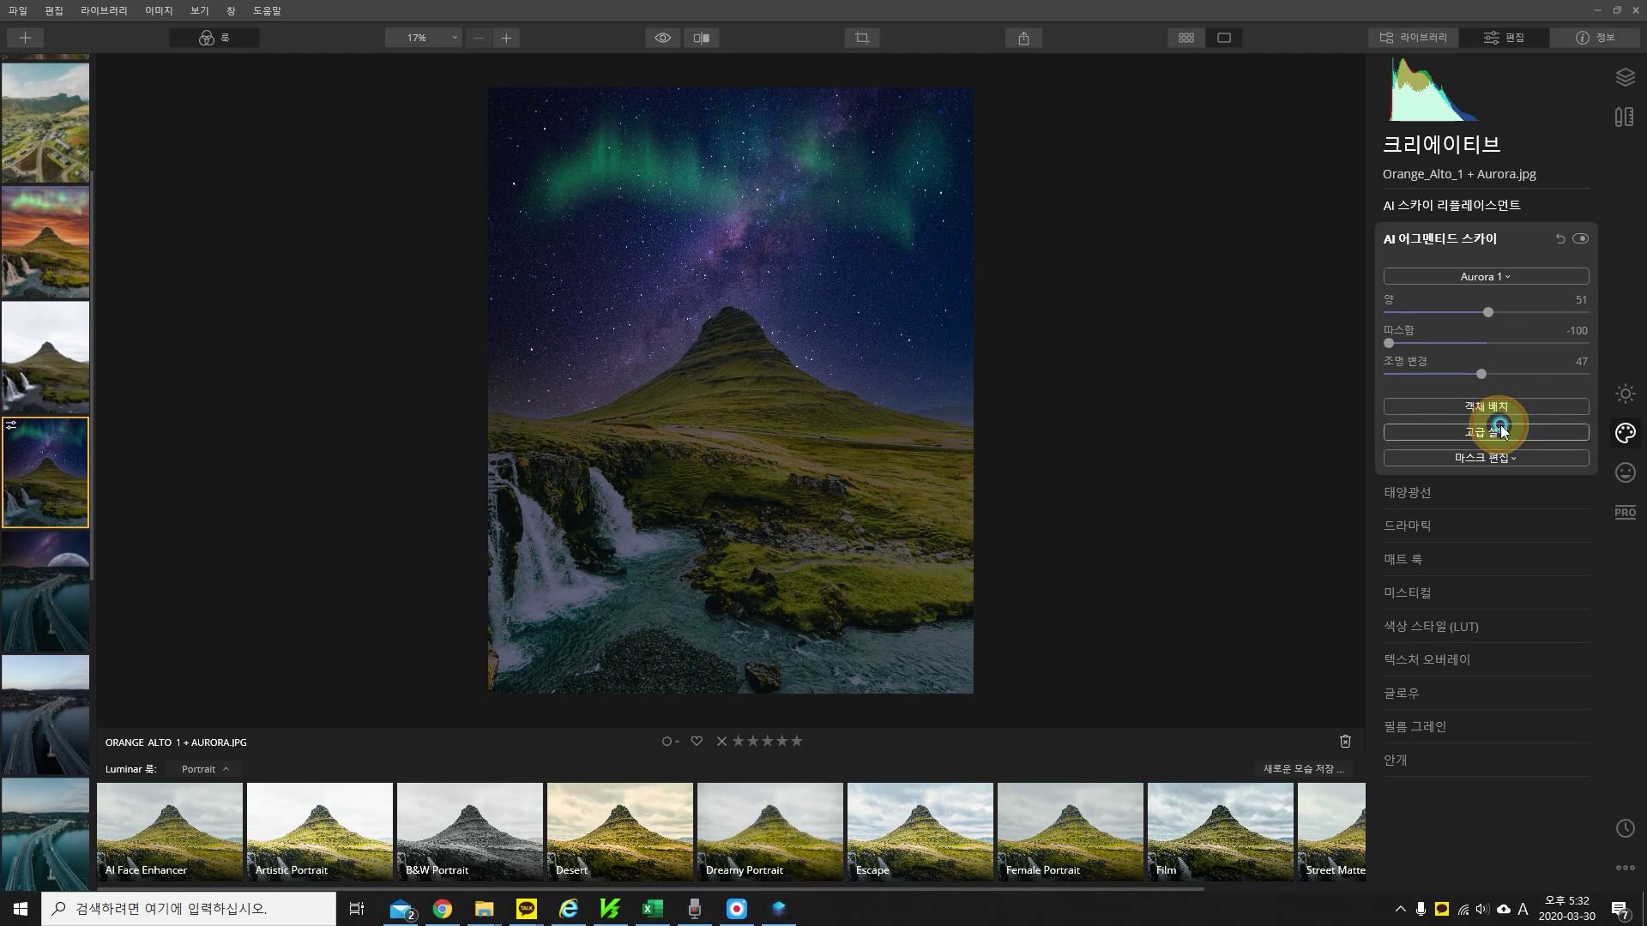
left_click_drag(1398, 503, 1409, 503)
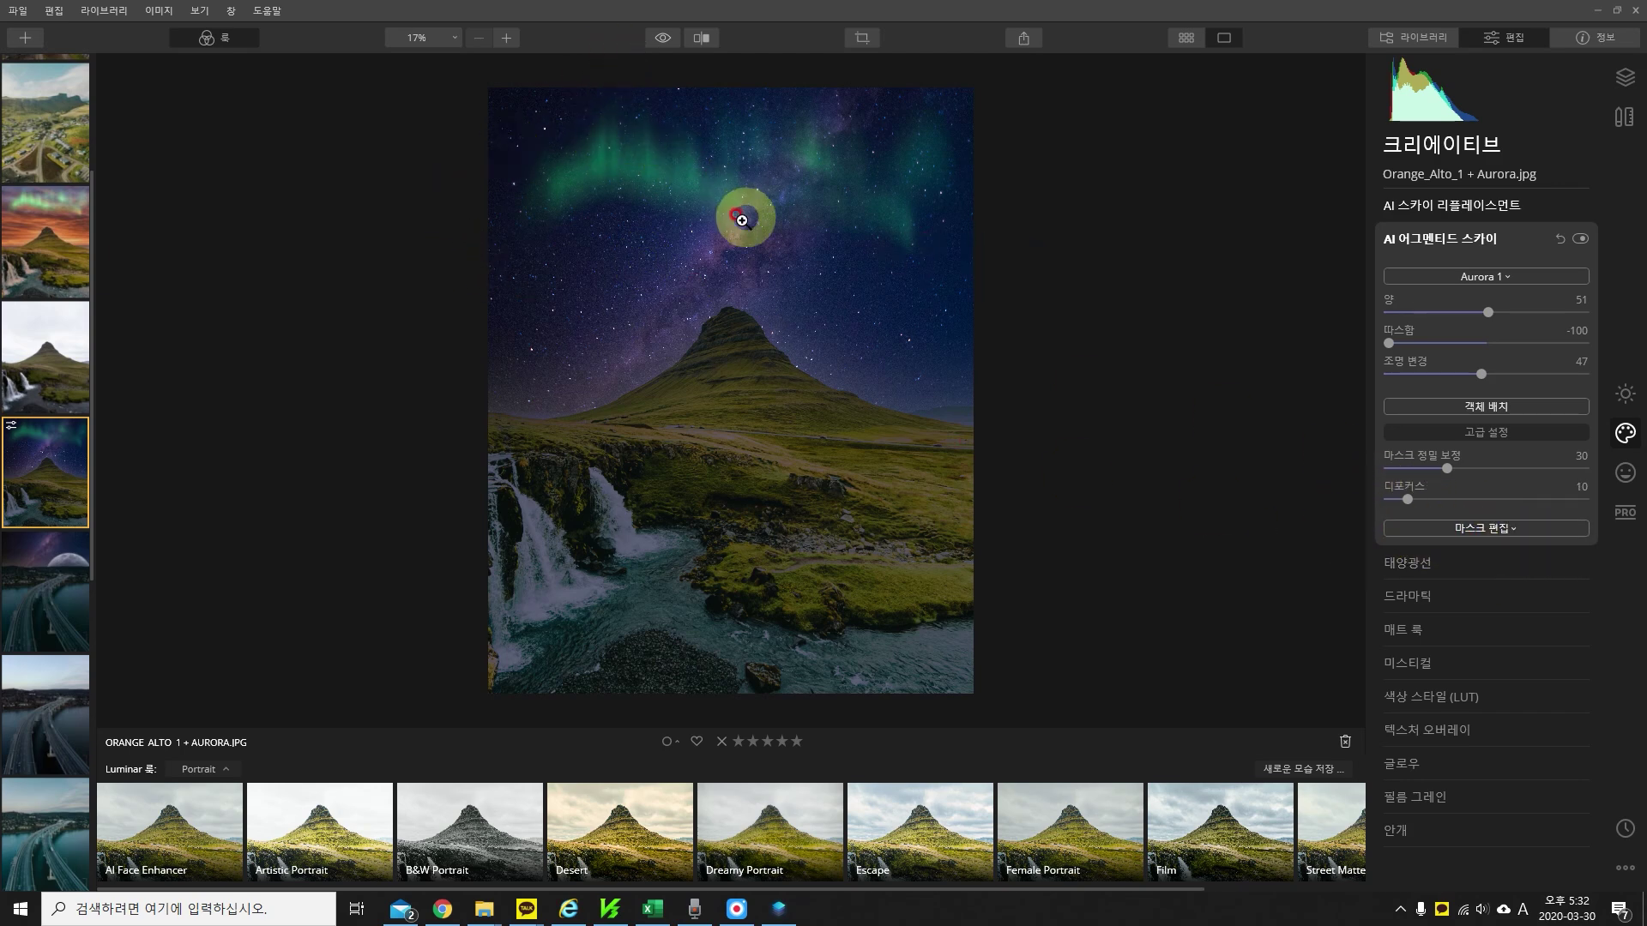
left_click(48, 294)
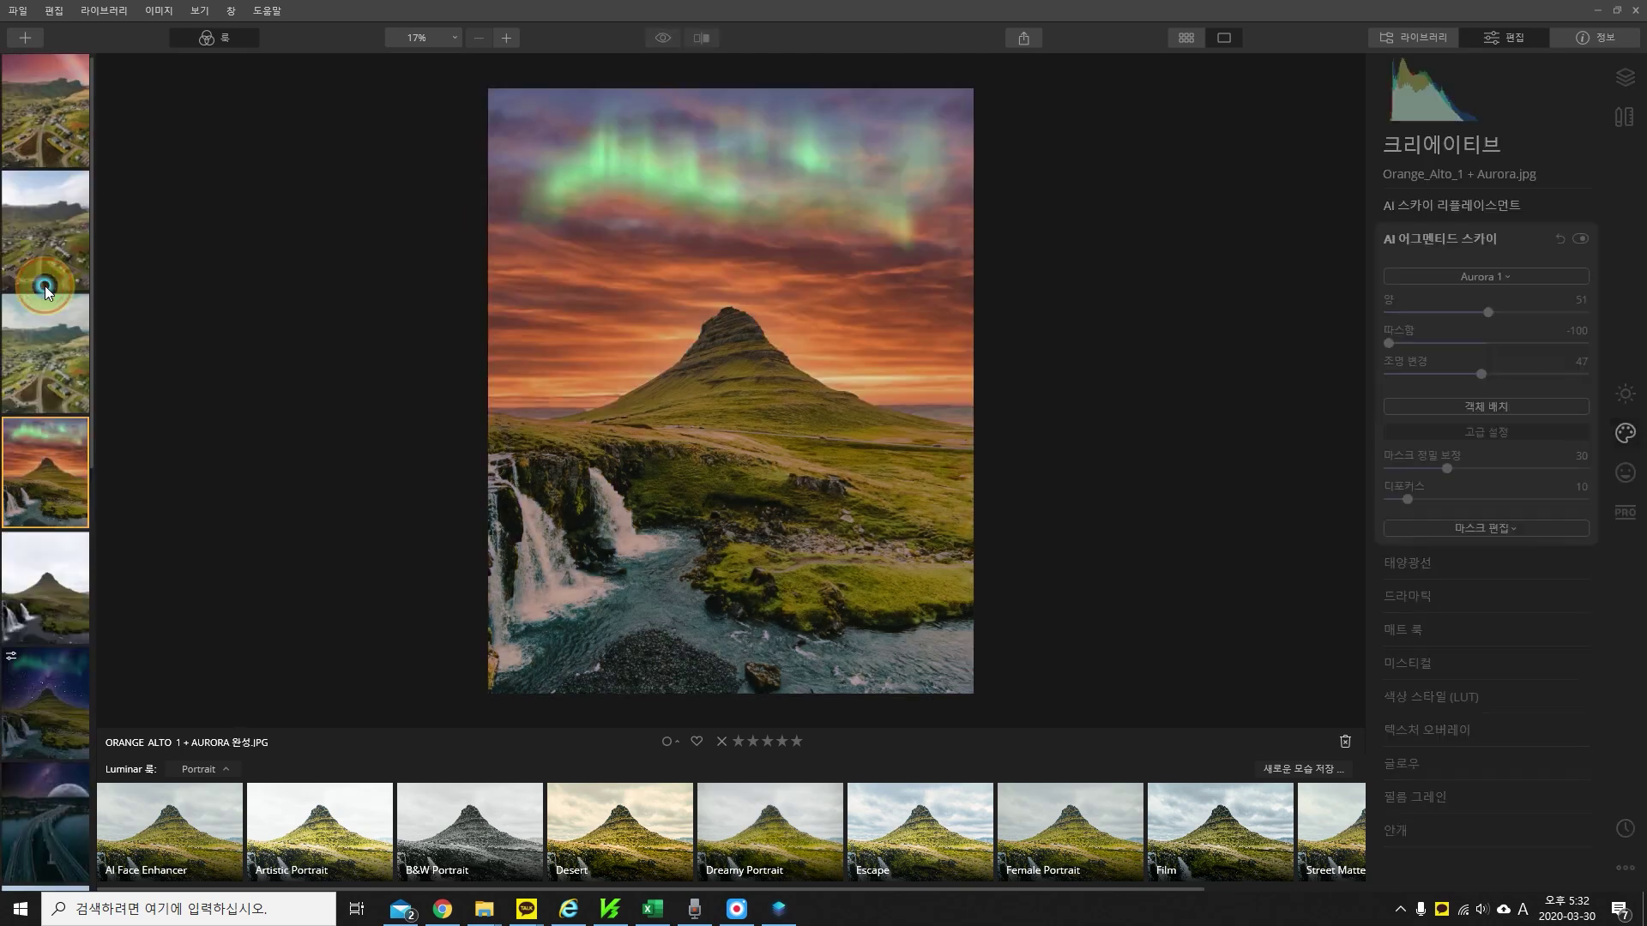
left_click(56, 715)
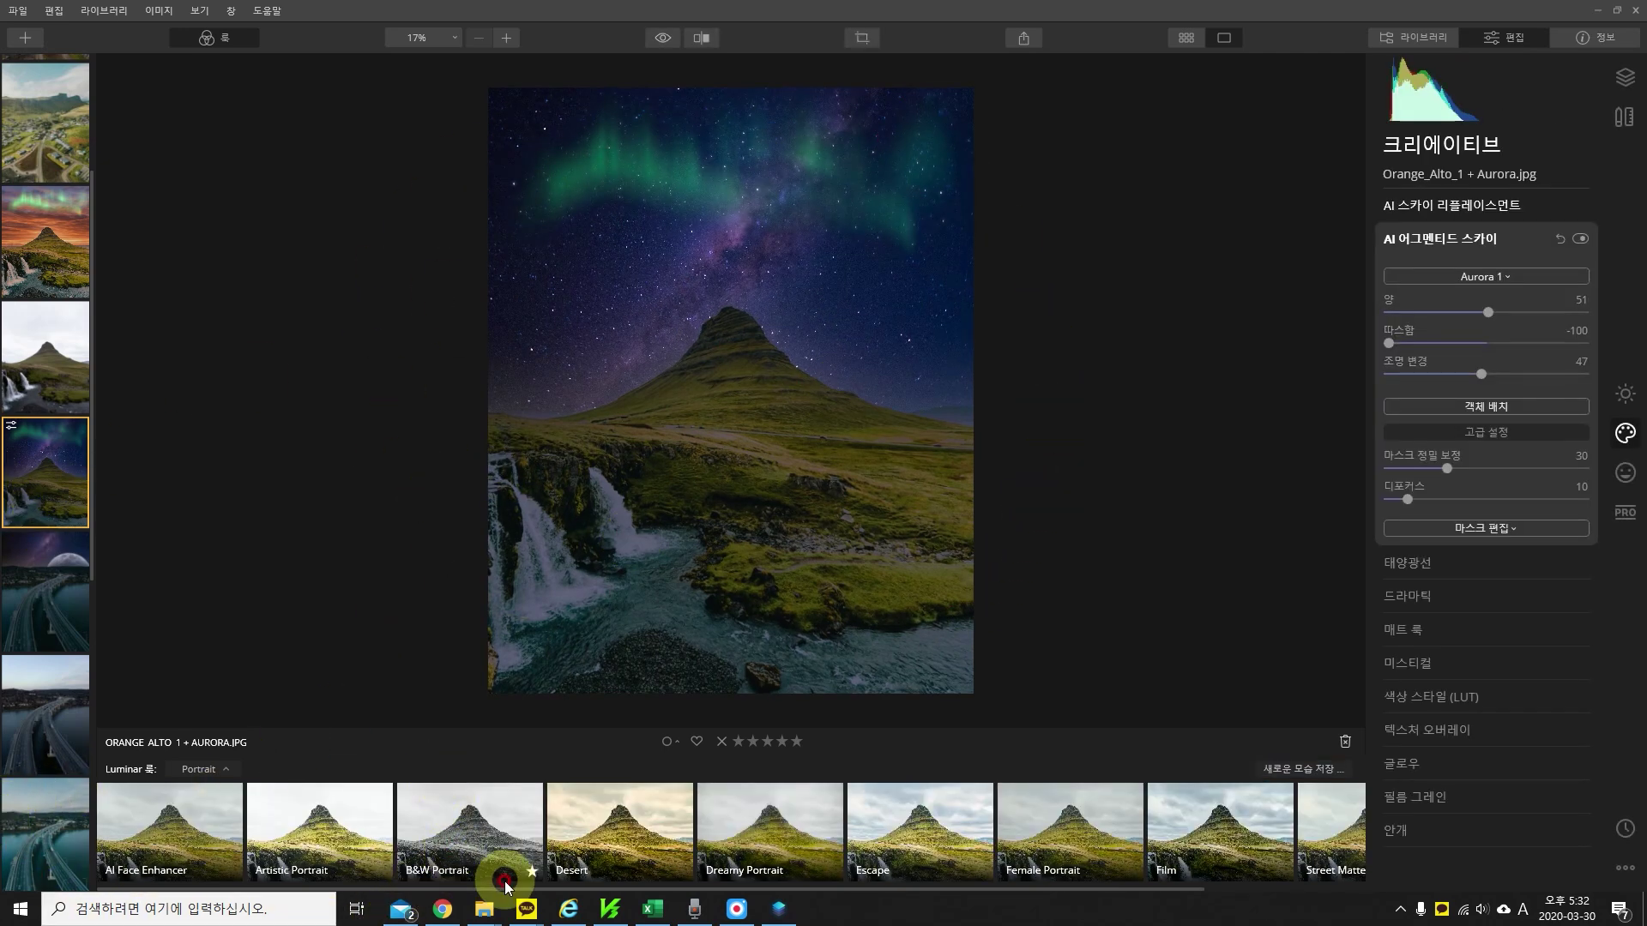
mouse_move(441, 909)
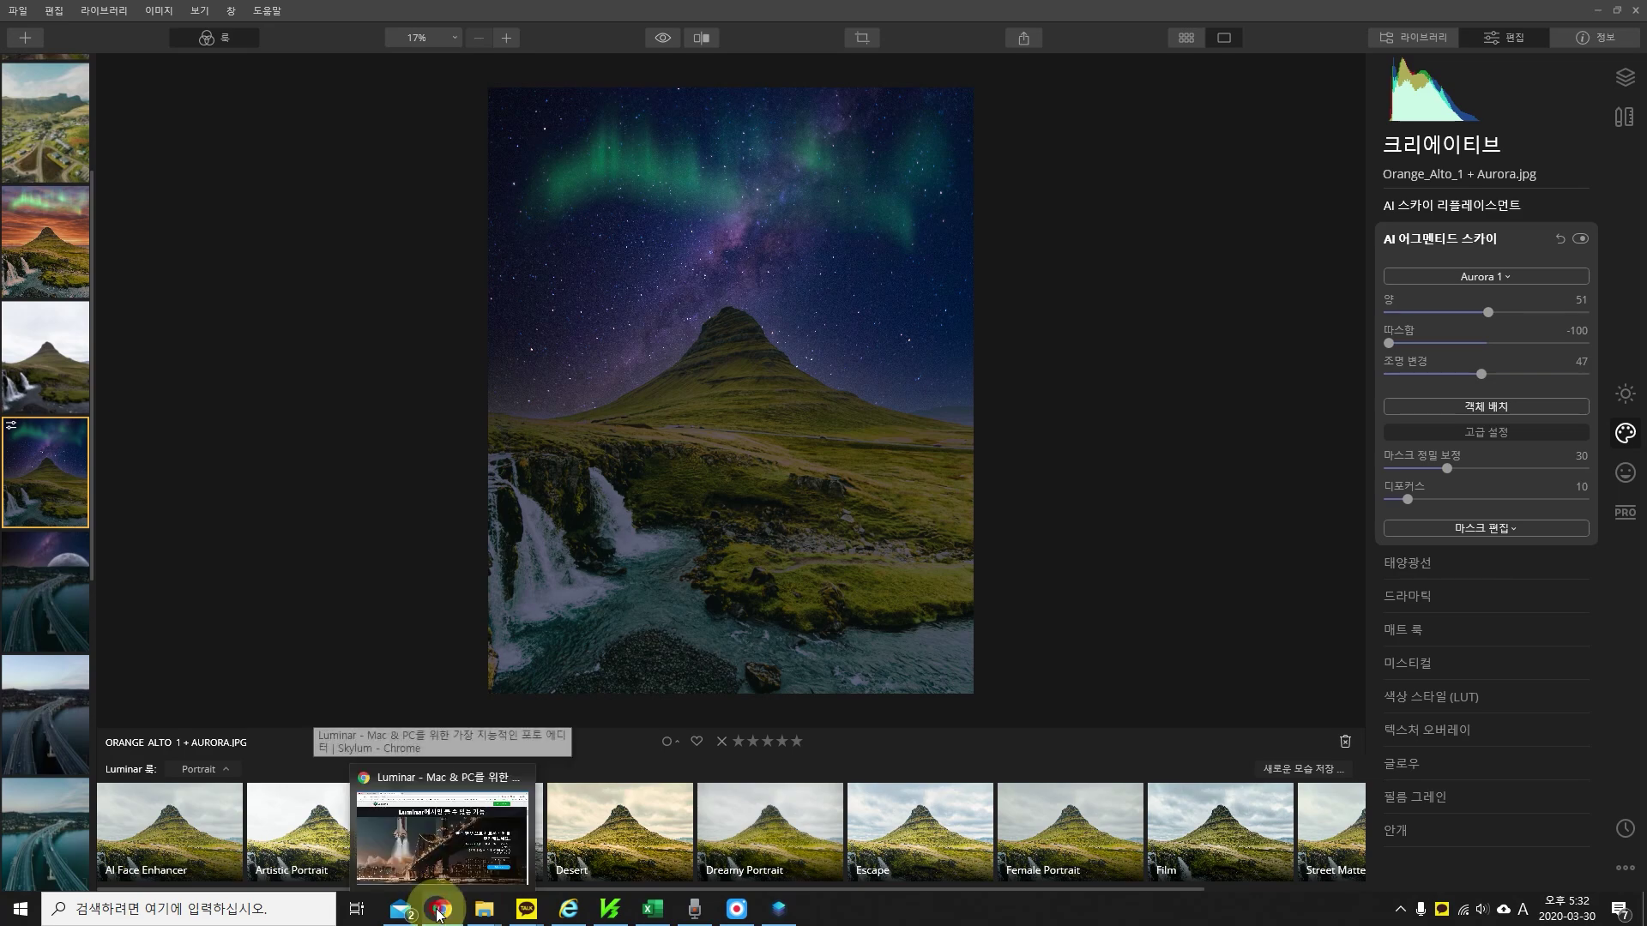
- Switch to the Luminar website in Chrome and open the pricing page listing US$89, US$99 and US$169 editions
left_click(464, 836)
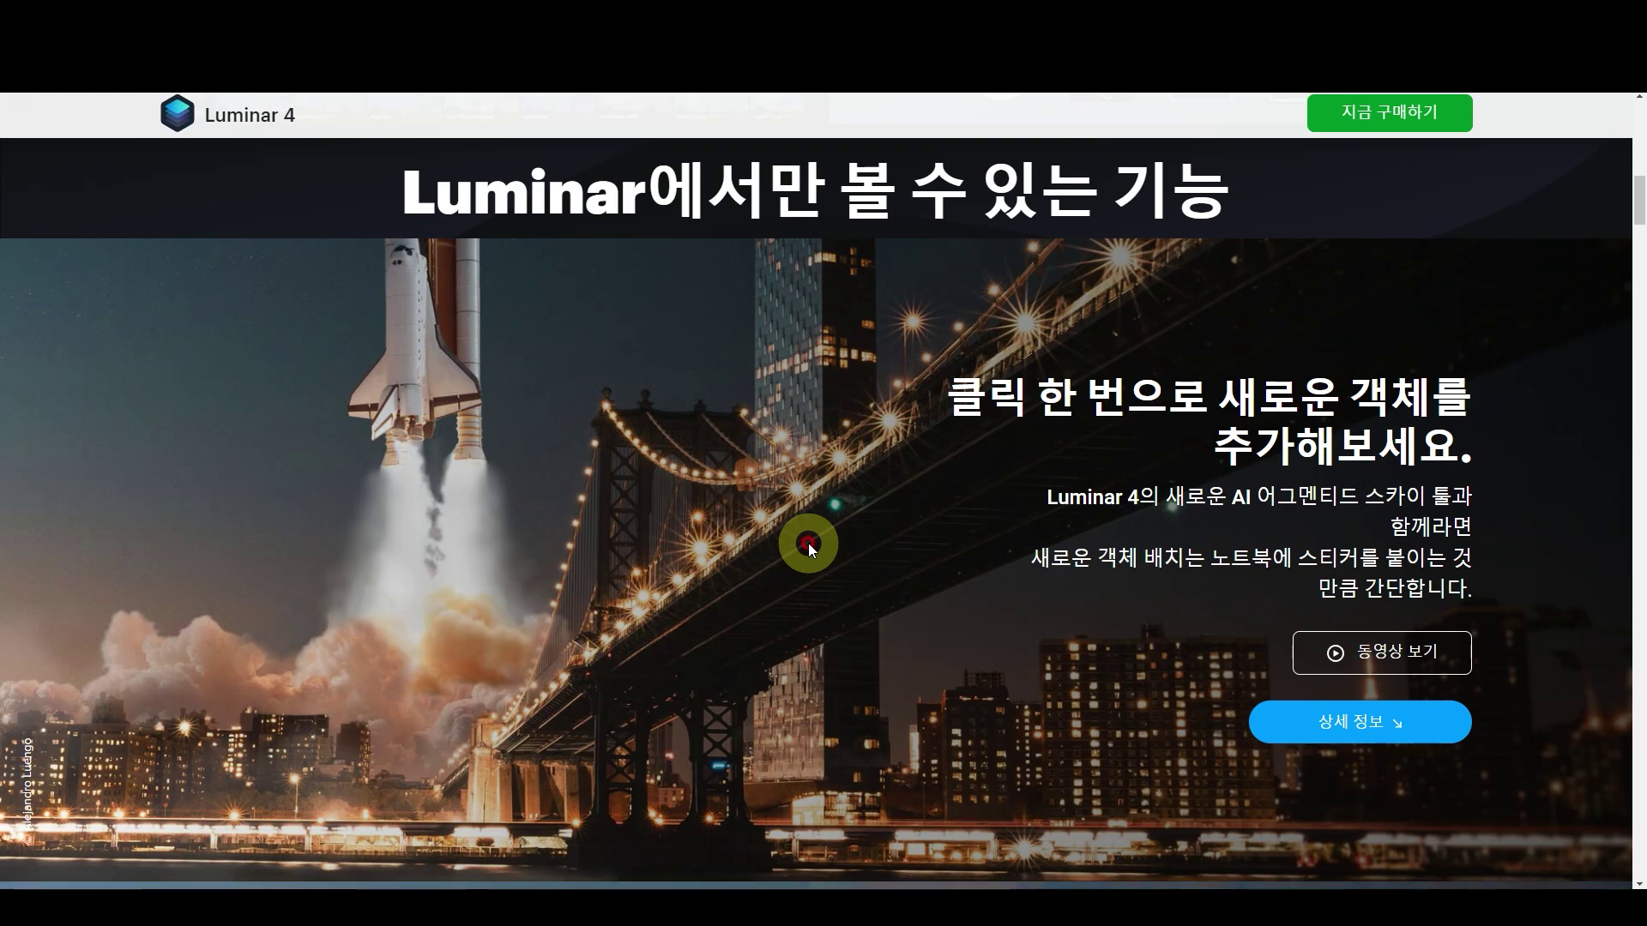
scroll(718, 404, "up", 1)
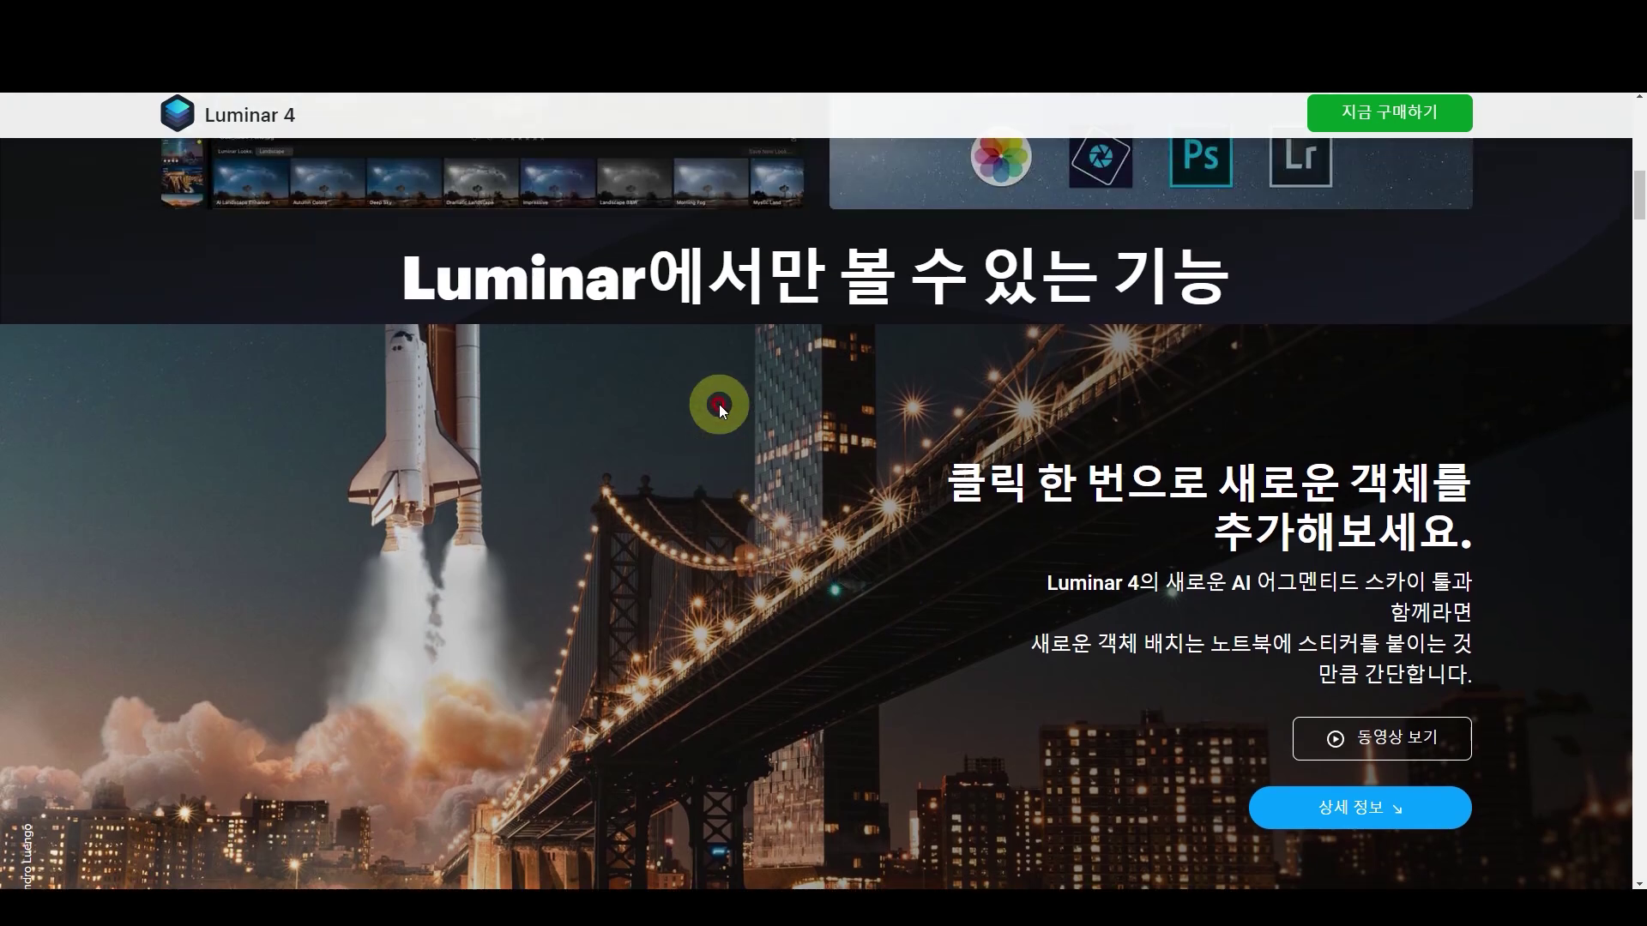
scroll(718, 404, "up", 4)
scroll(718, 404, "up", 1)
scroll(719, 404, "up", 5)
scroll(719, 399, "up", 2)
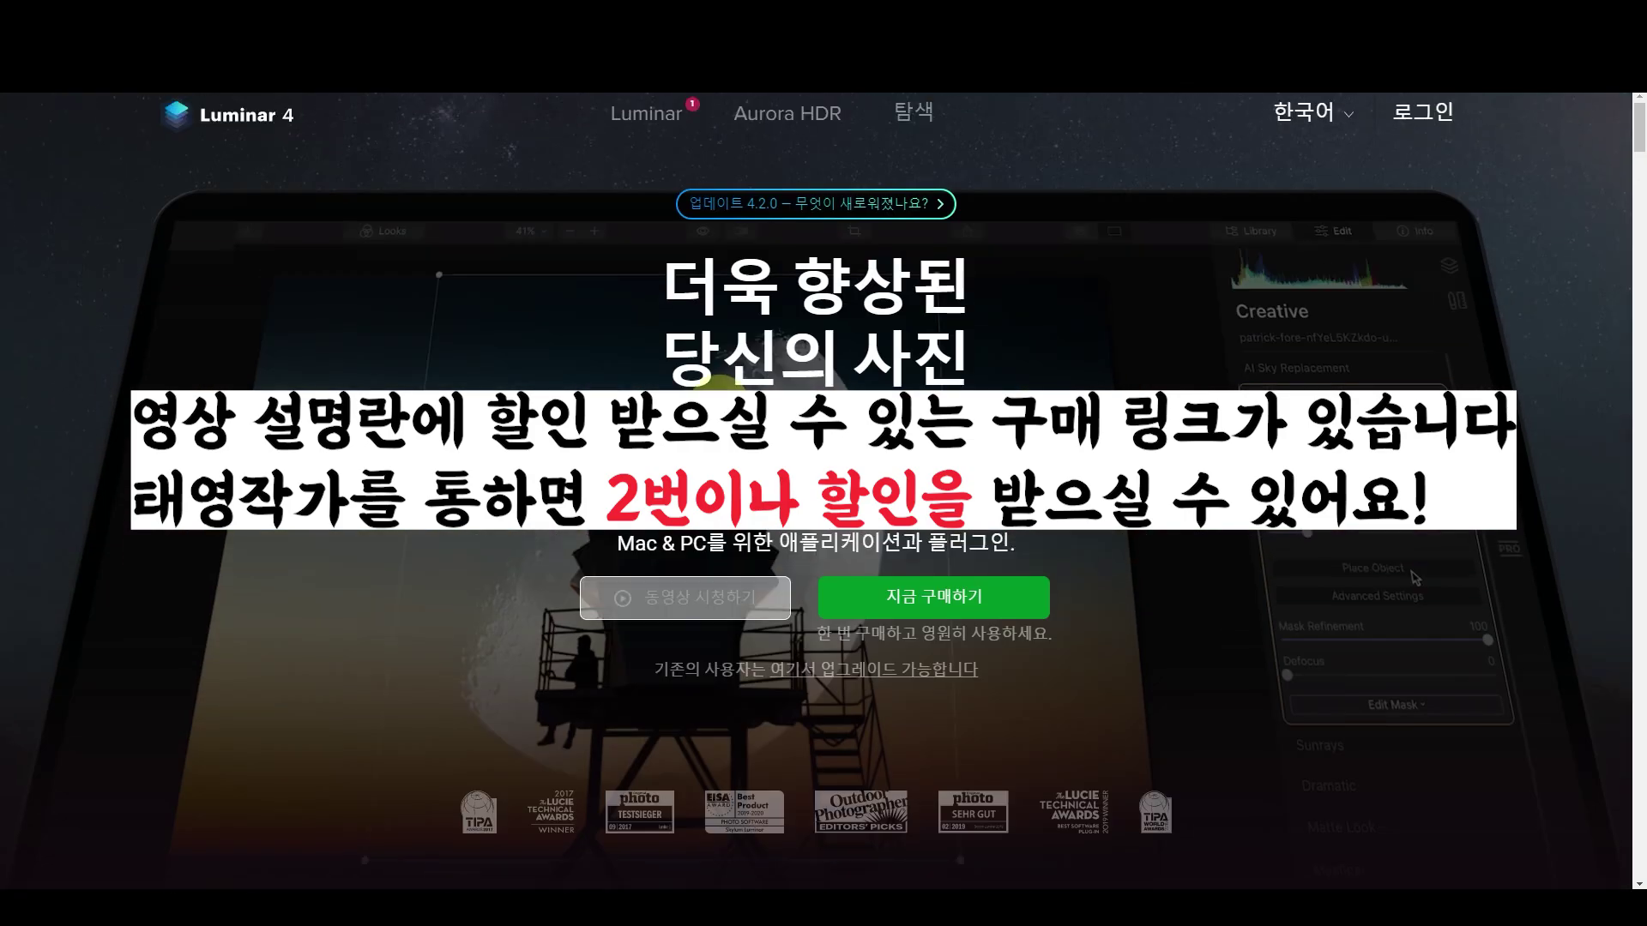
scroll(719, 399, "down", 3)
scroll(719, 398, "down", 5)
scroll(719, 399, "down", 7)
scroll(718, 391, "up", 15)
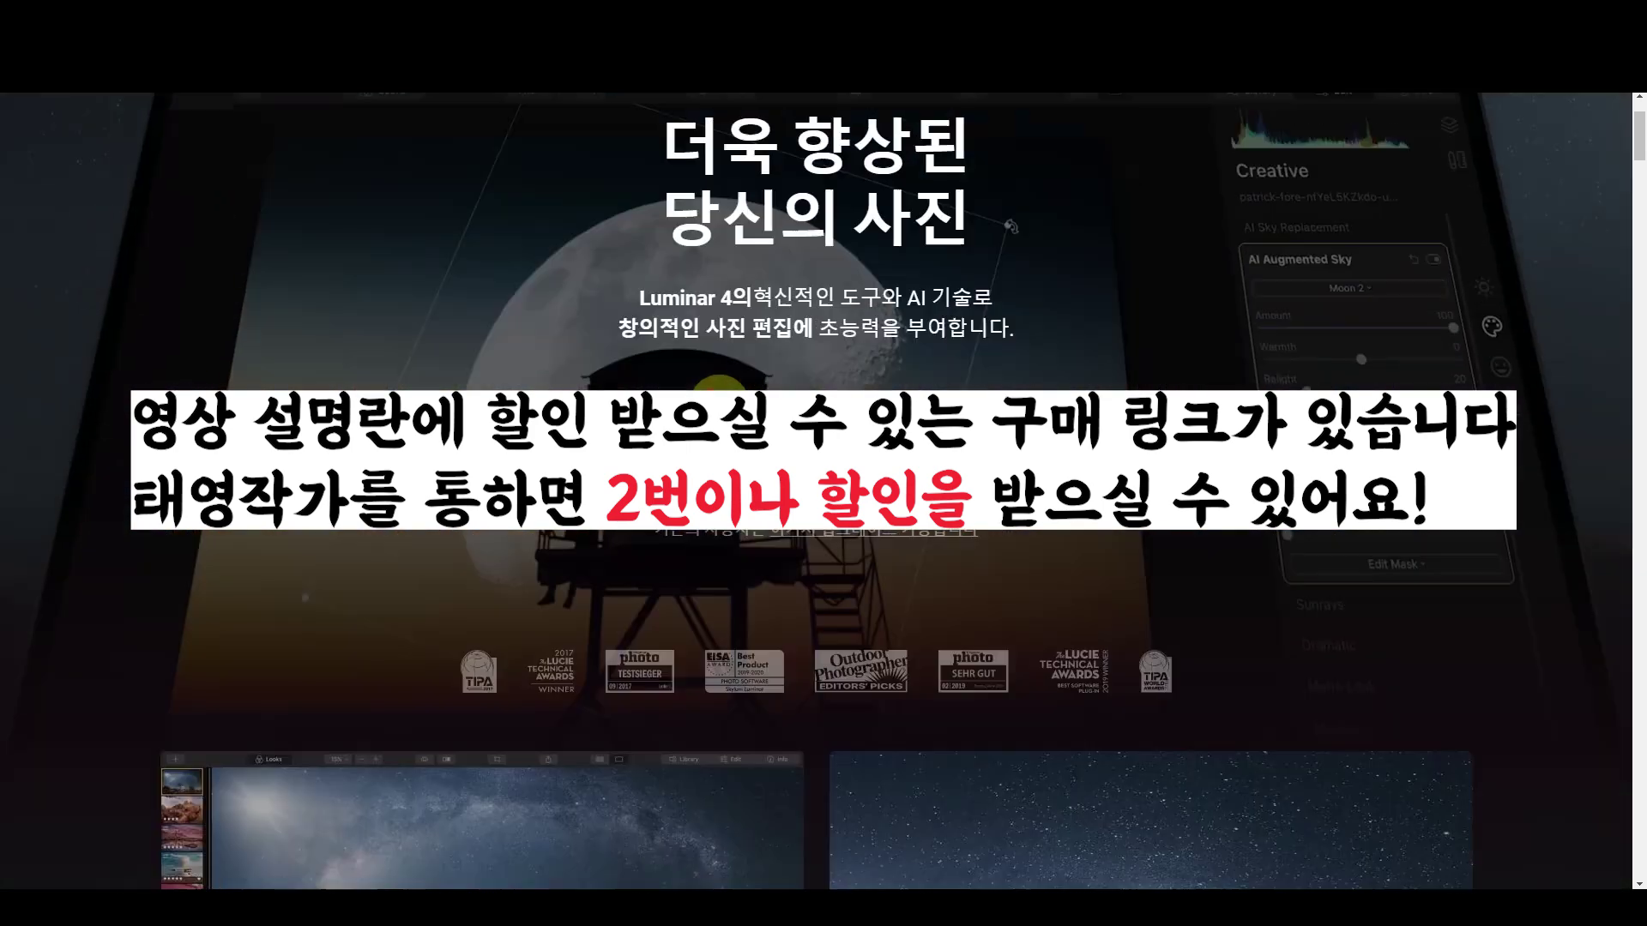
left_click(941, 609)
right_click(941, 609)
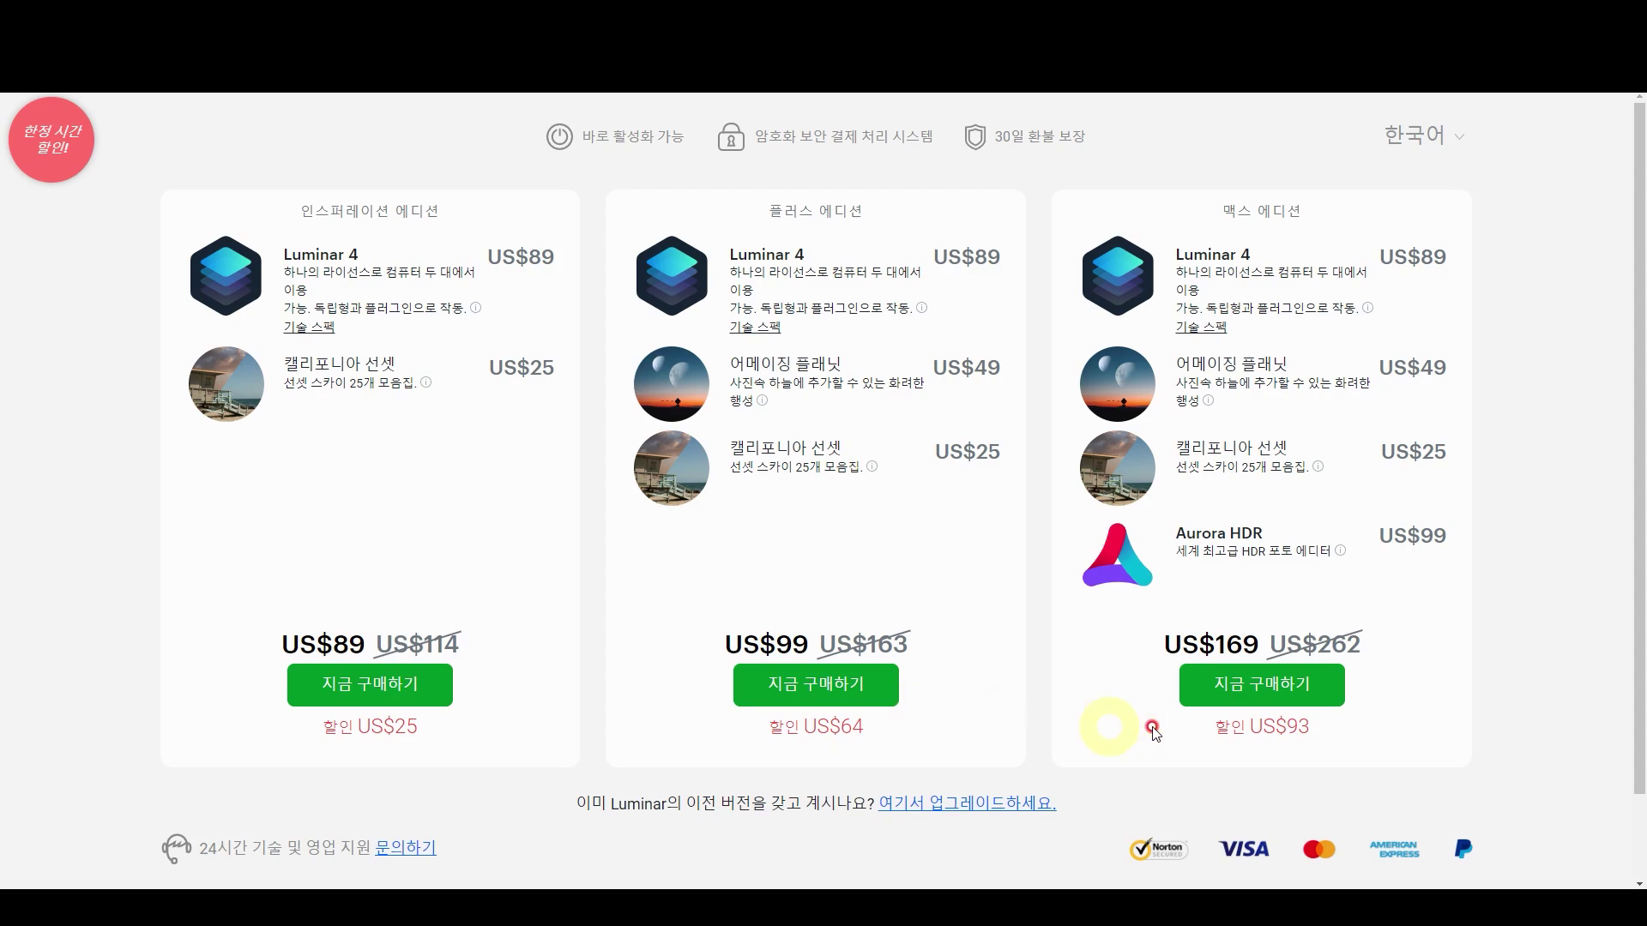
- Apply a promotion code to the Max Edition checkout, lowering US$169.00 to US$159.00, then close it
left_click(1240, 694)
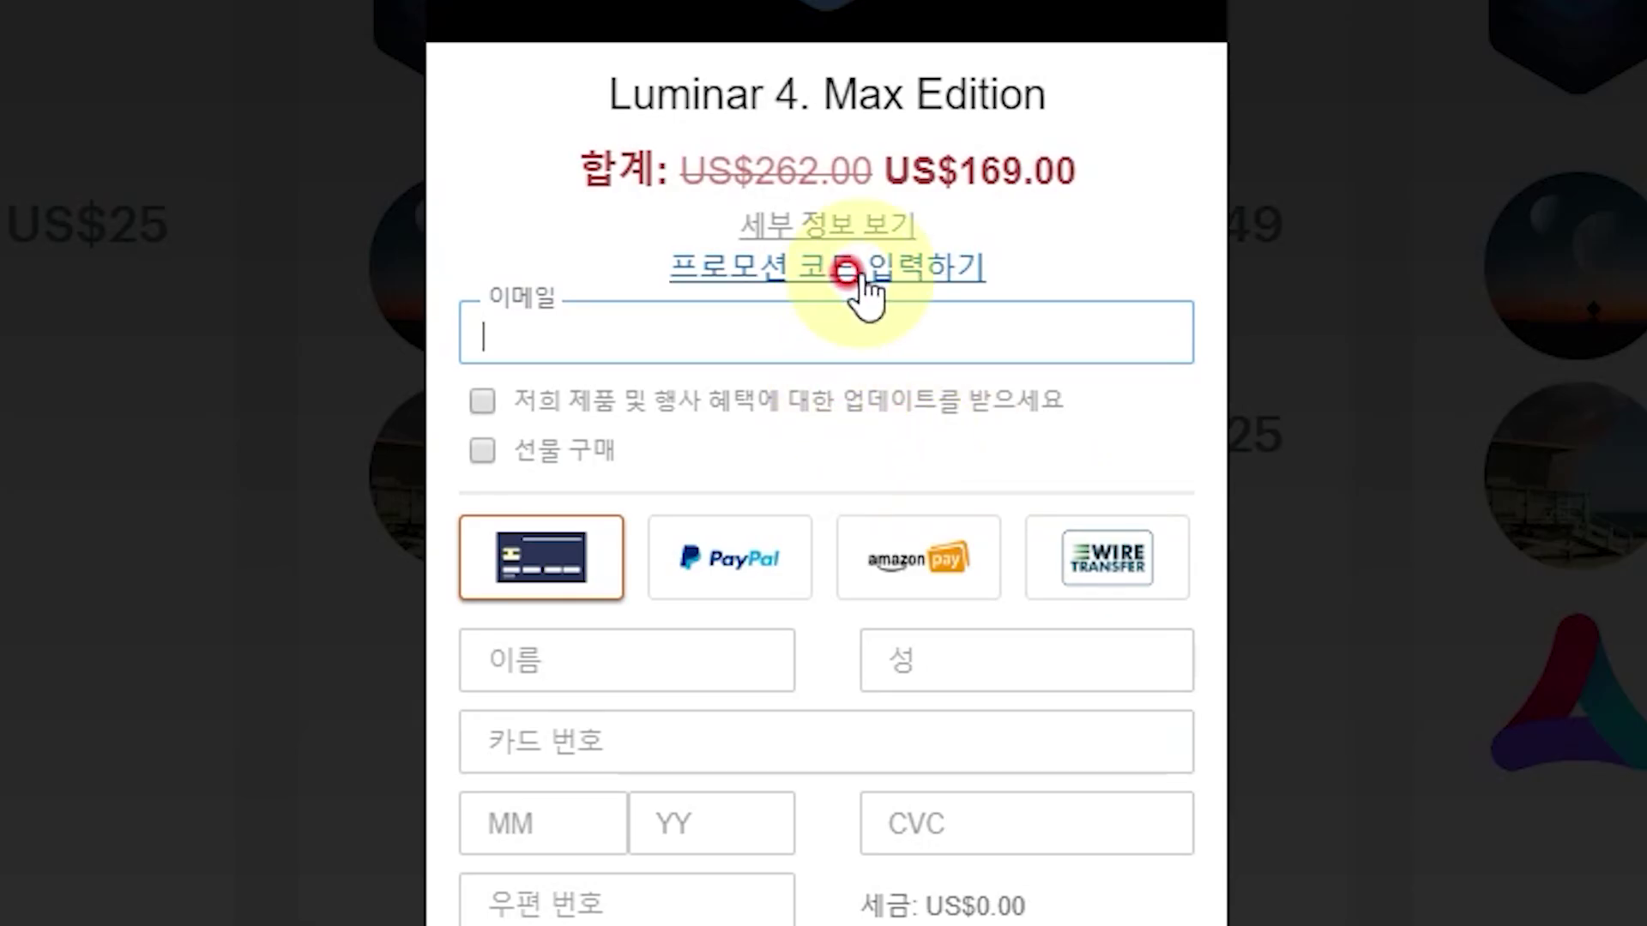
left_click(708, 271)
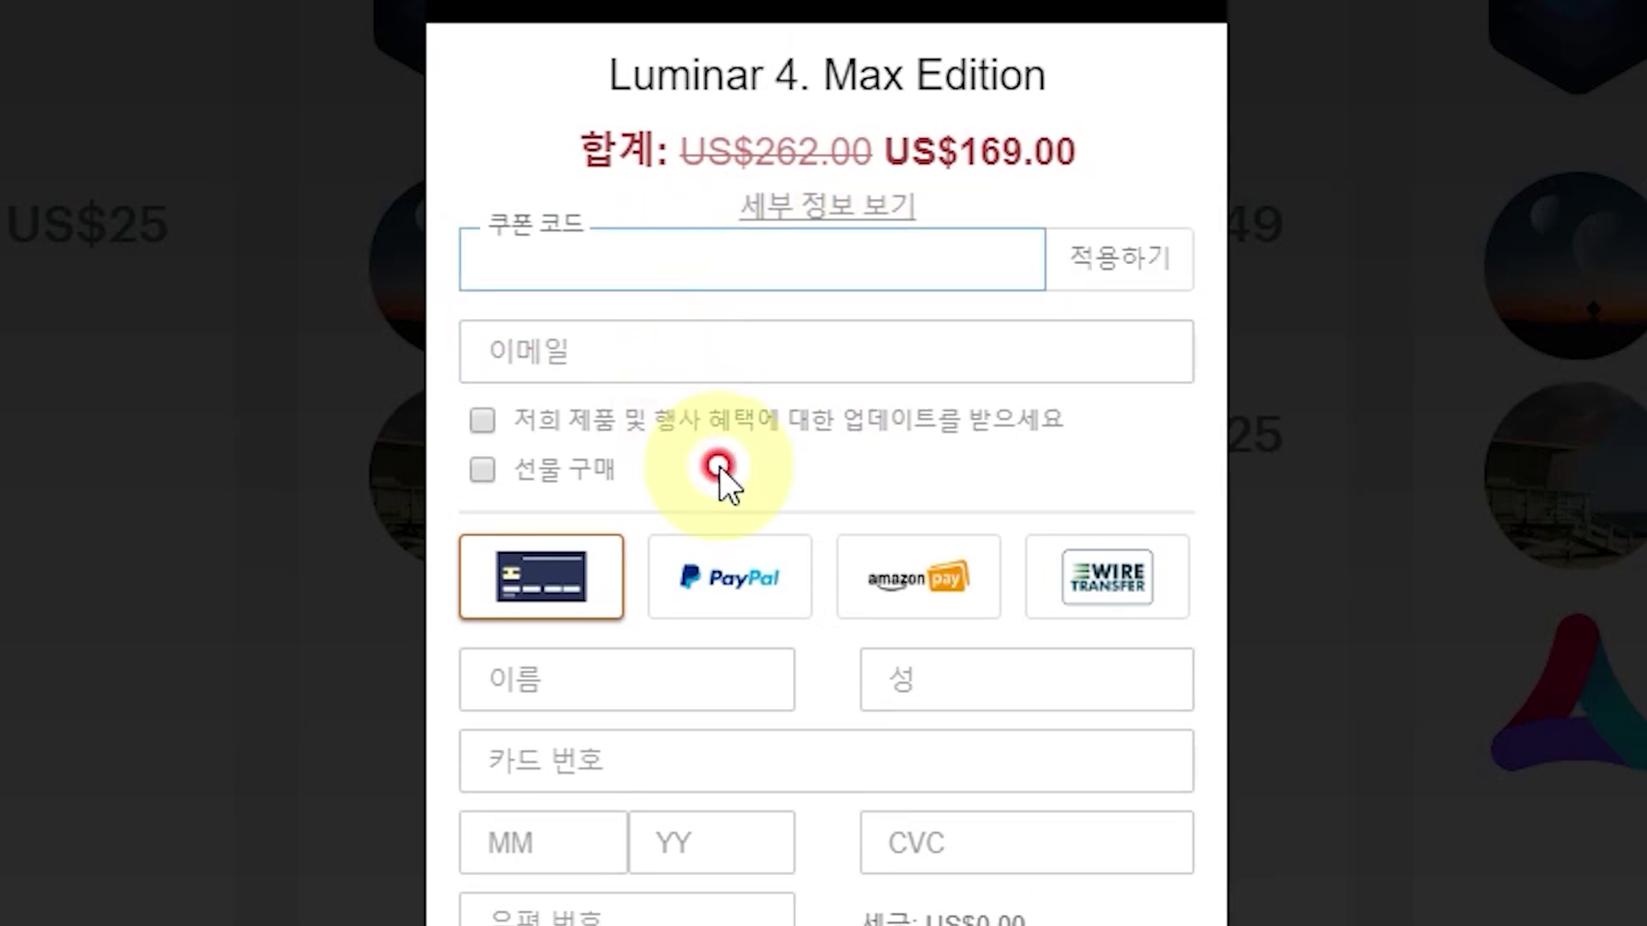
type("TAE")
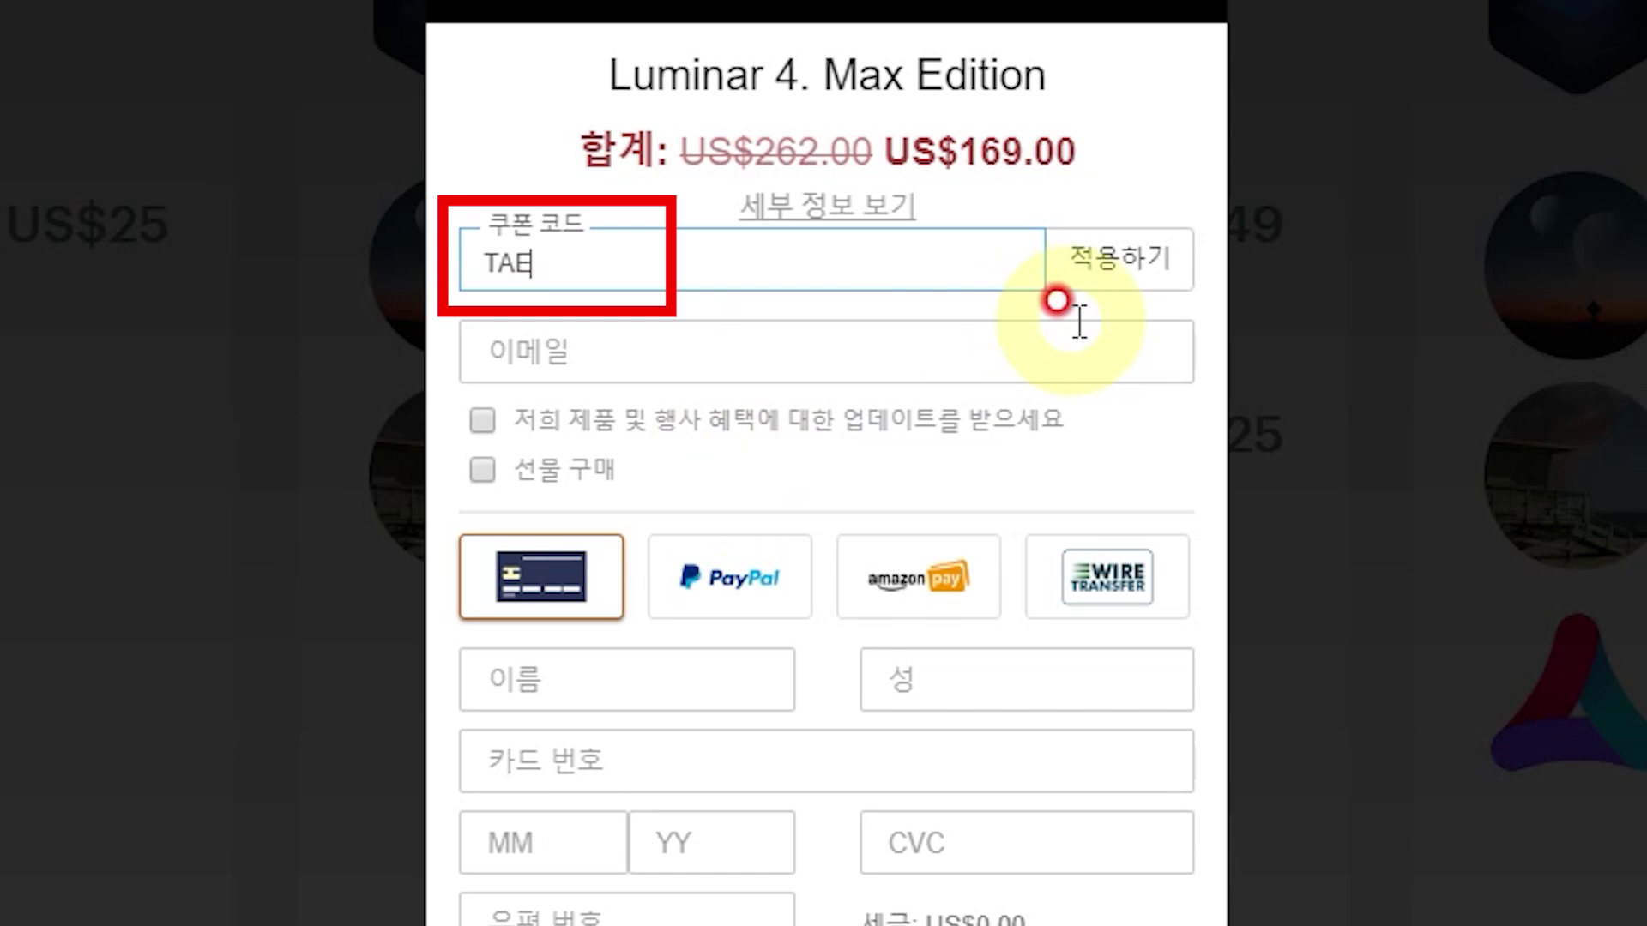
left_click(1085, 258)
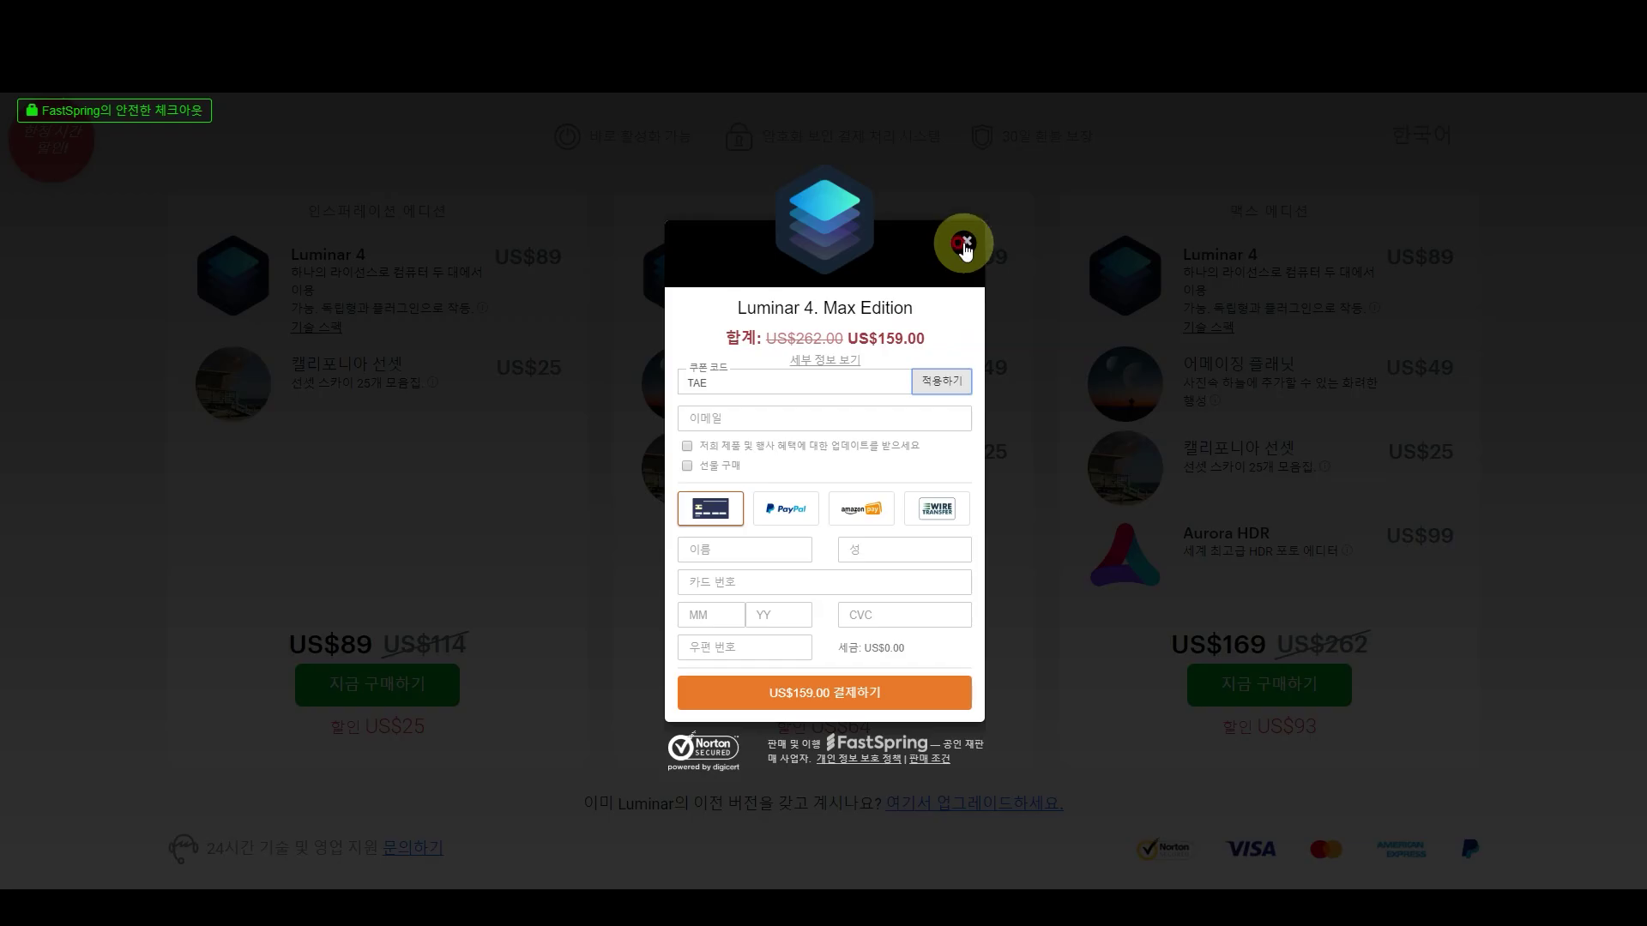
left_click(963, 245)
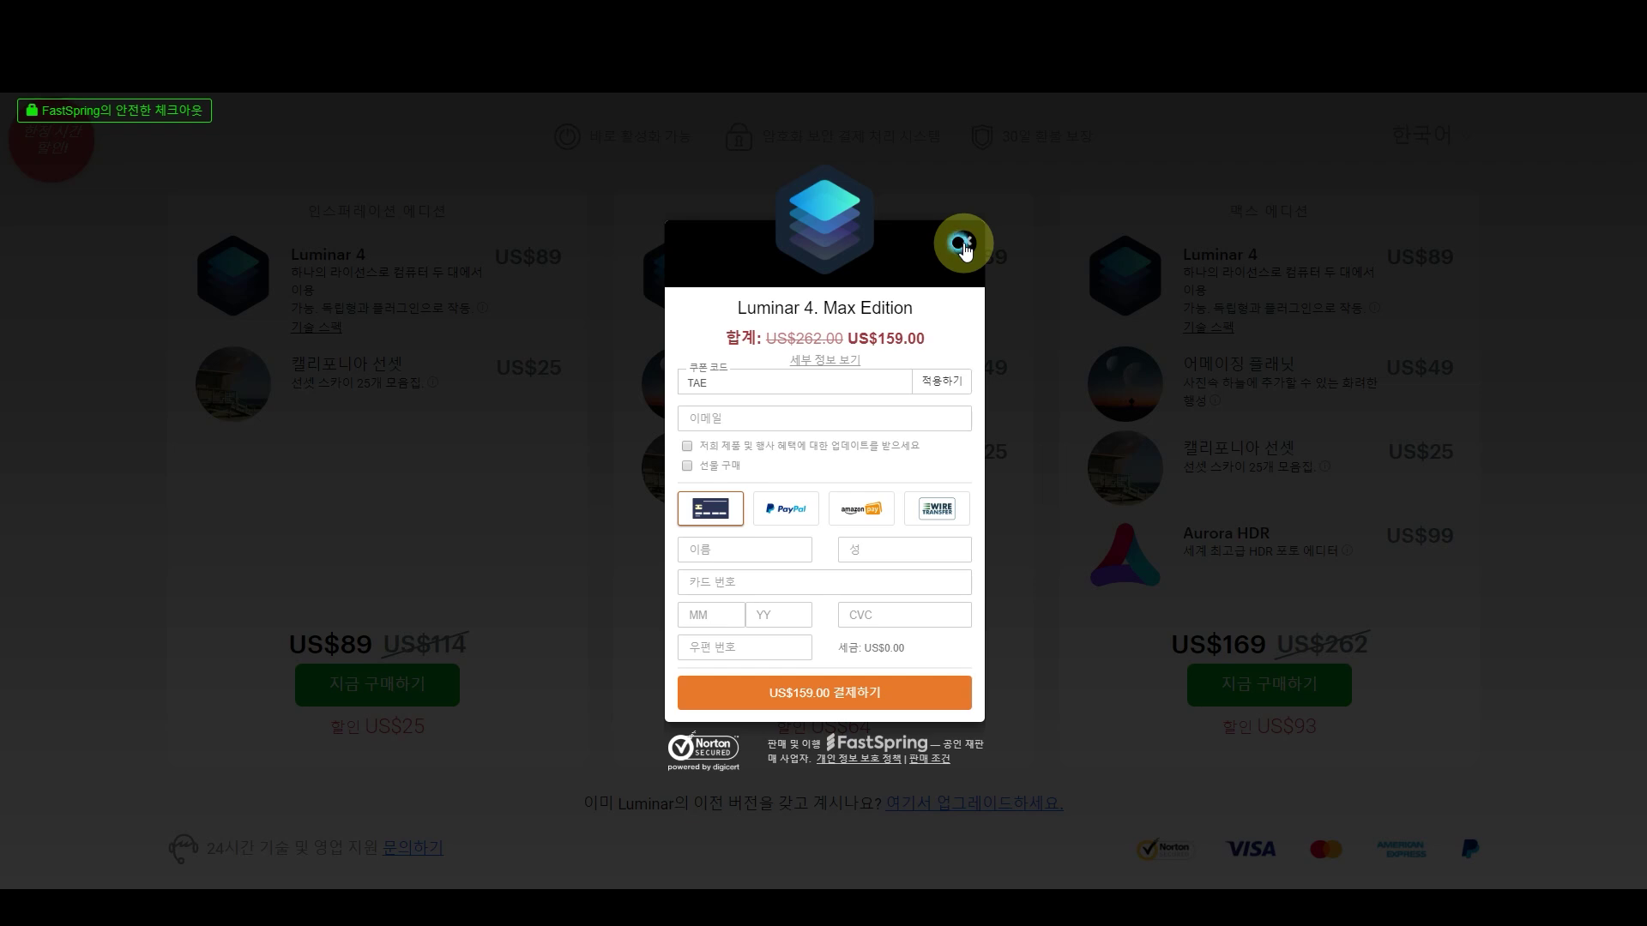
left_click(963, 245)
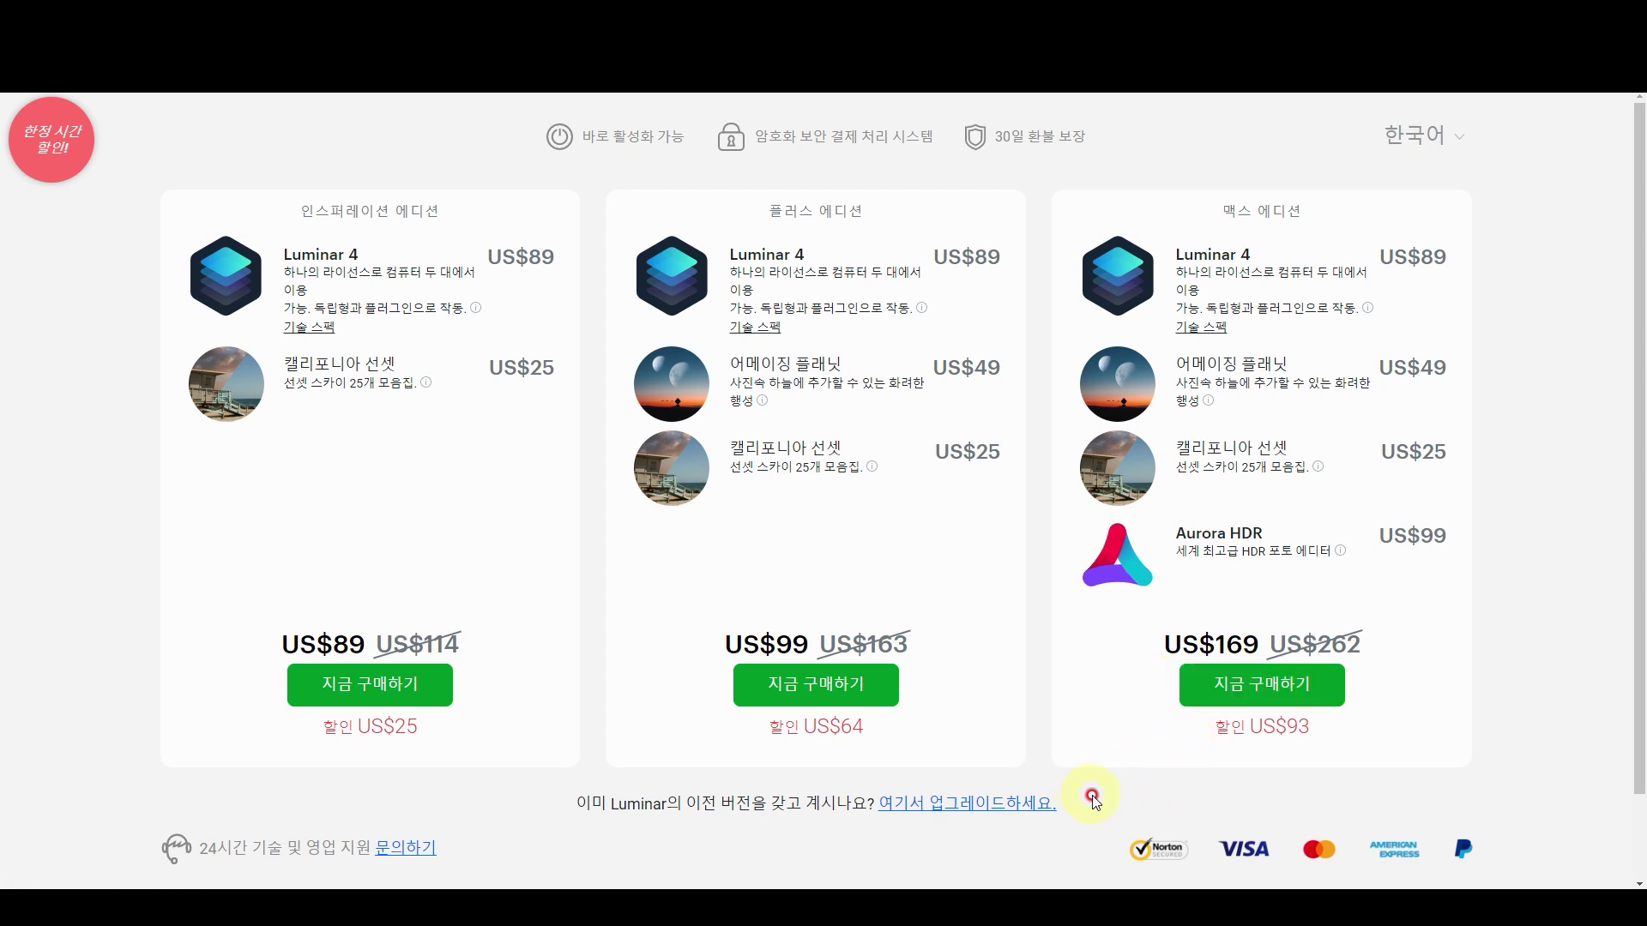
left_click_drag(1097, 806, 217, 206)
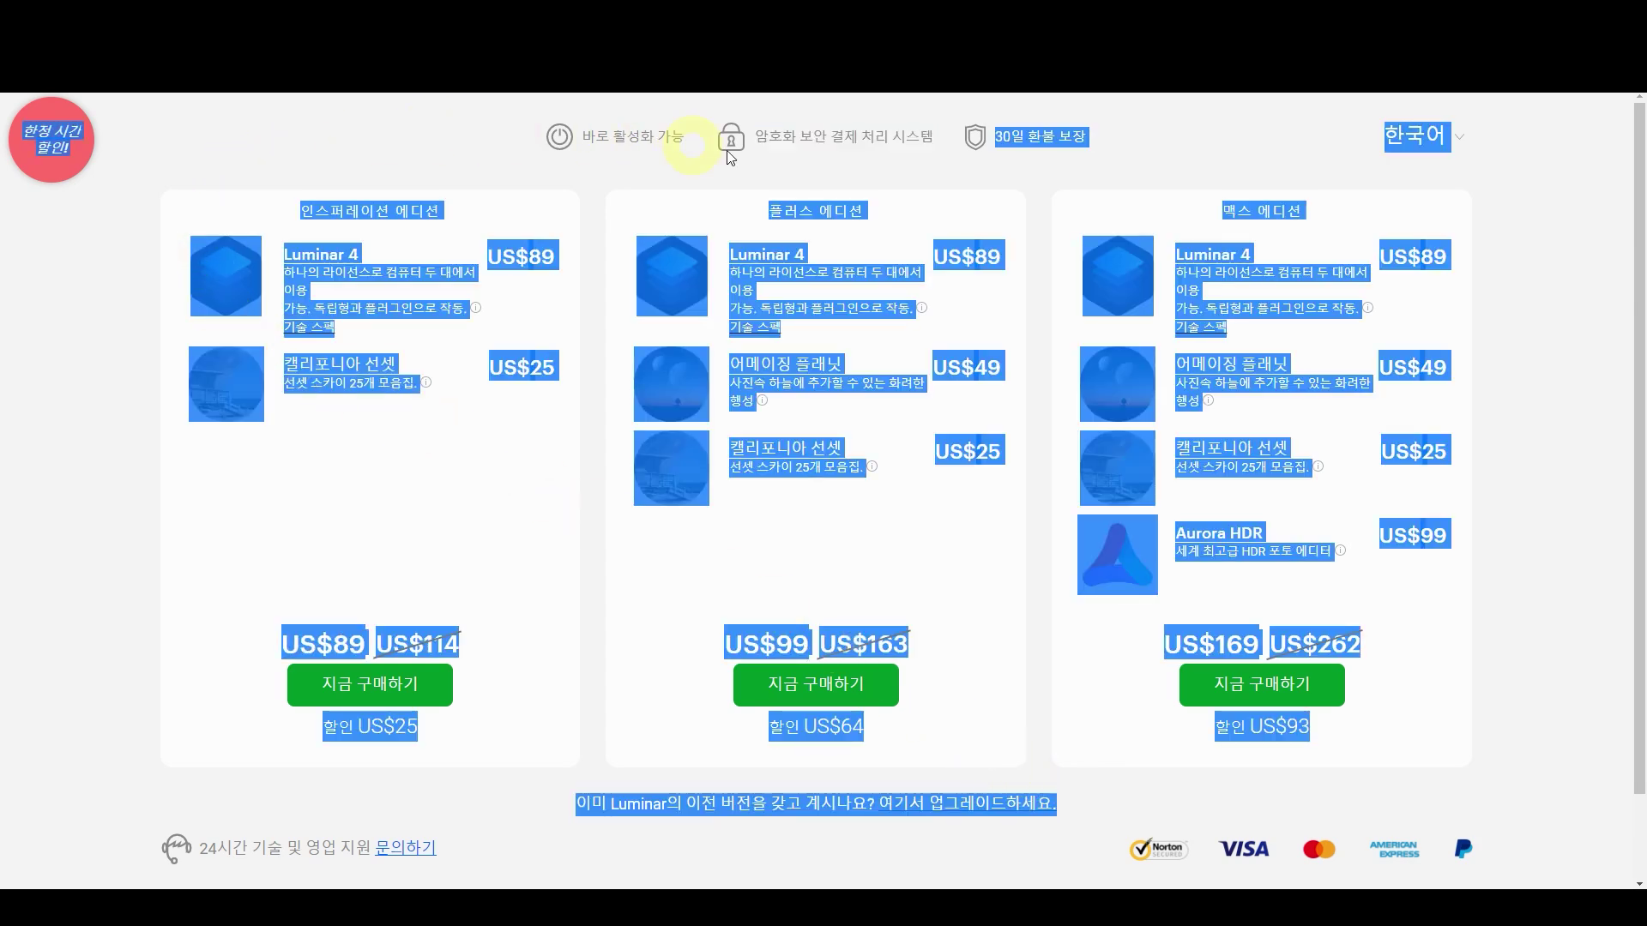
left_click_drag(1378, 838, 53, 95)
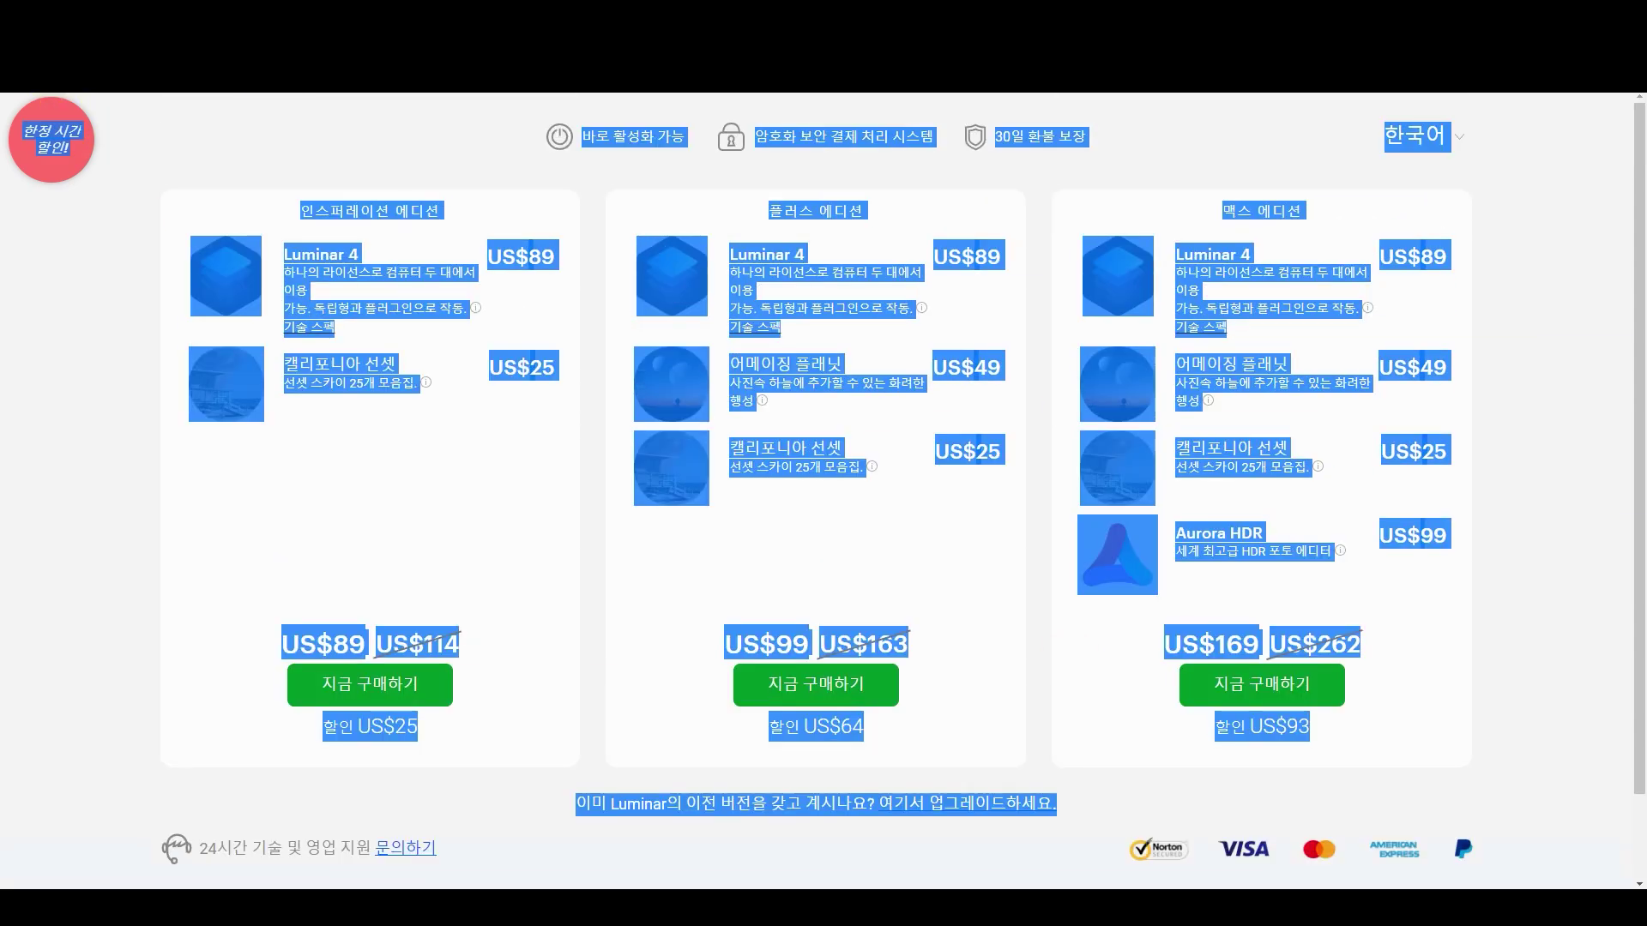
mouse_move(53, 94)
left_mouse_down()
mouse_move(1297, 773)
mouse_move(51, 96)
mouse_move(705, 352)
left_mouse_up()
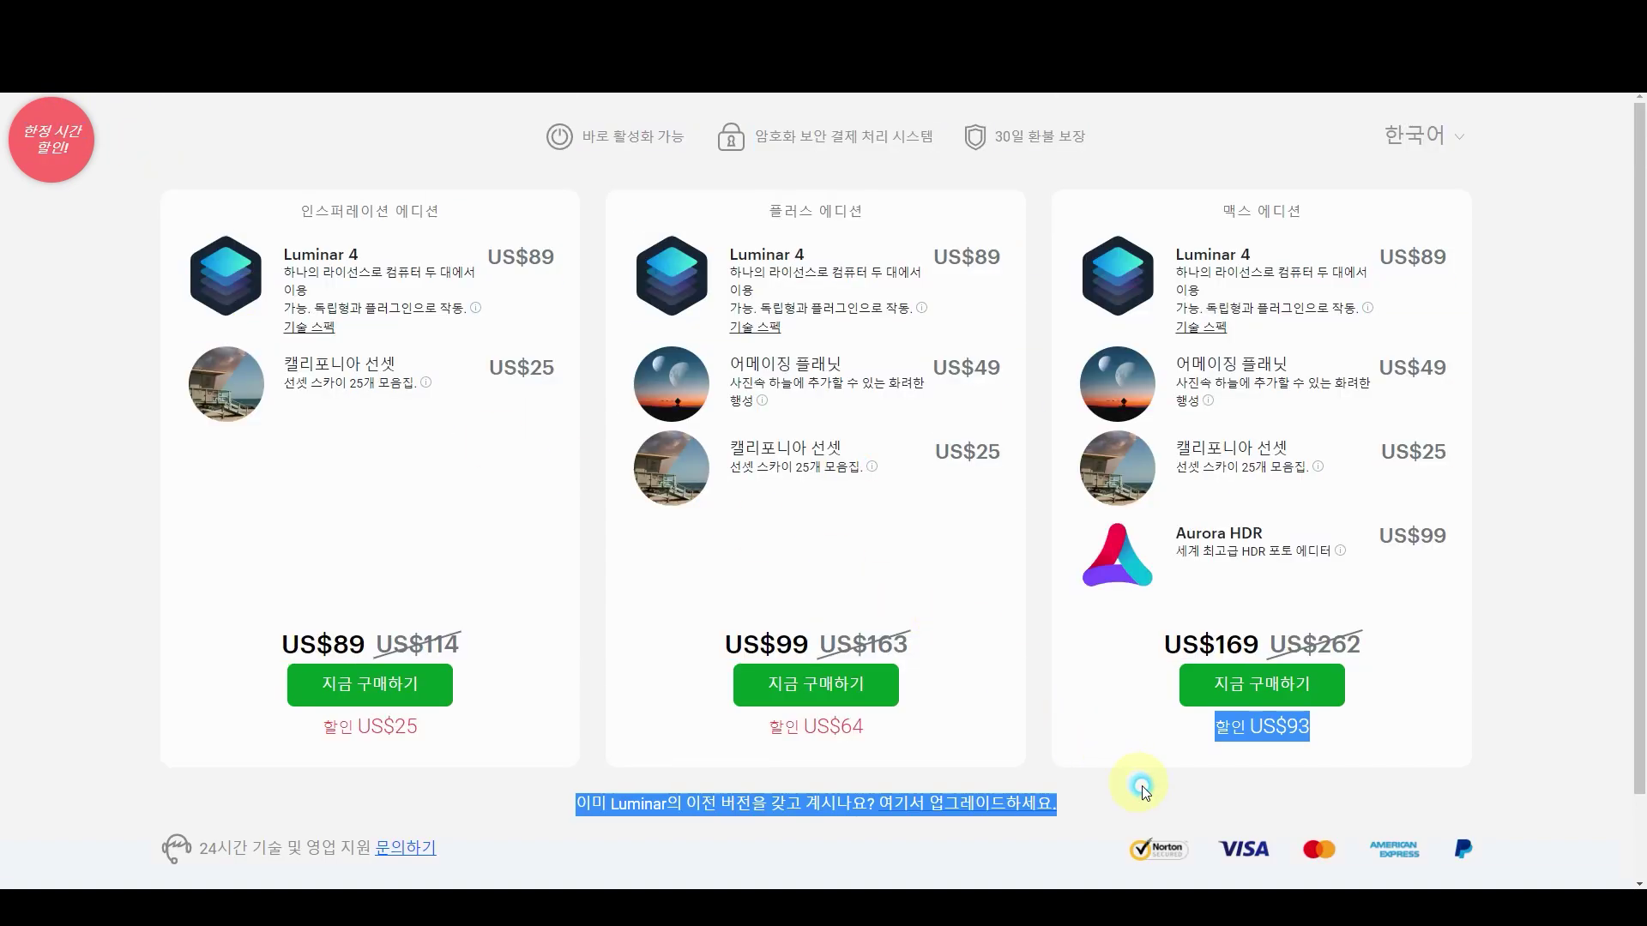